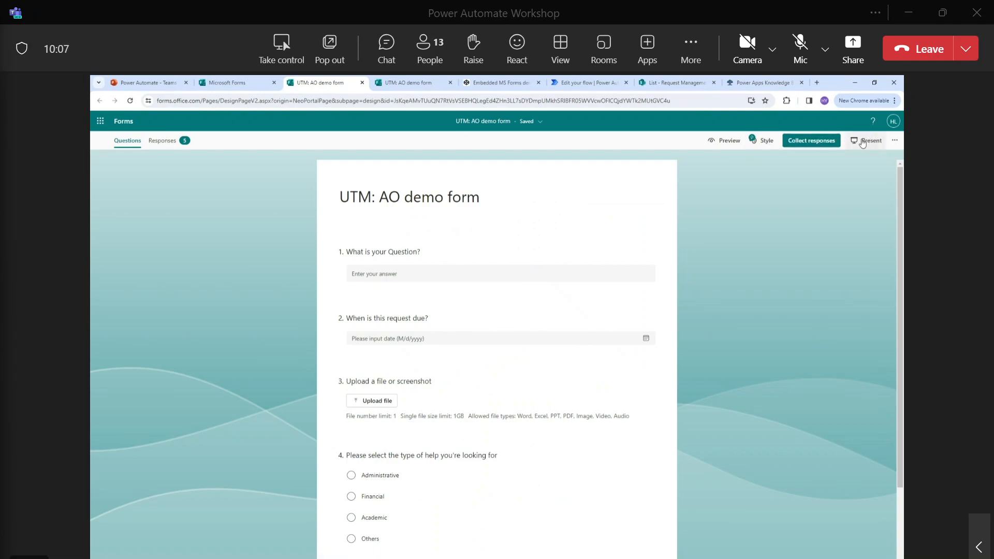
# View the form's iframe embed code under Collect responses, then close the sharing options.
pyautogui.click(811, 140)
pyautogui.click(564, 217)
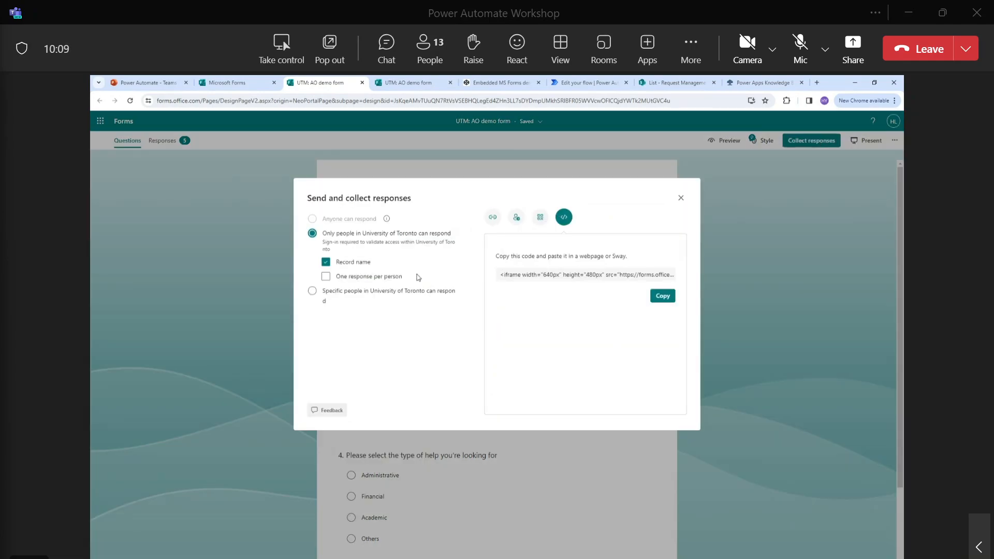
pyautogui.click(621, 279)
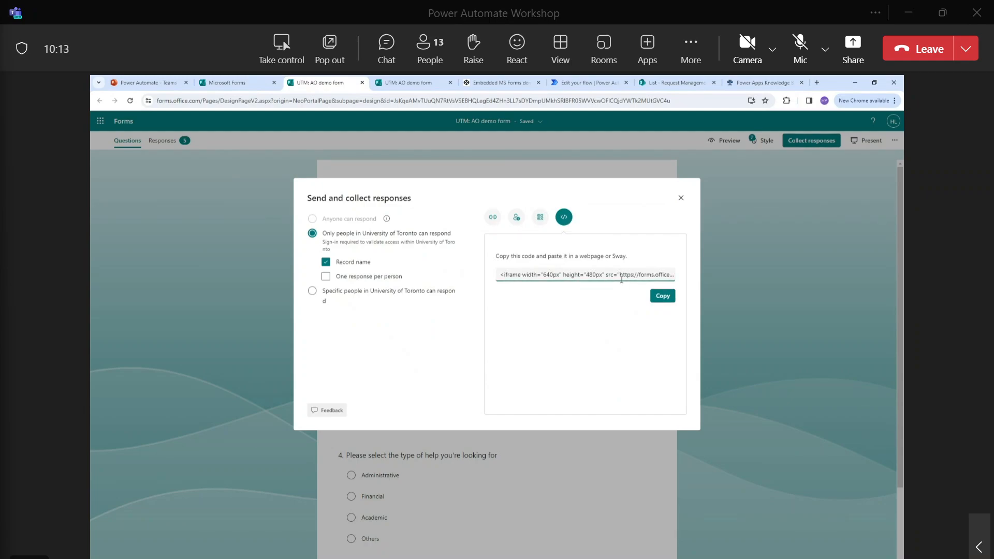
pyautogui.click(680, 198)
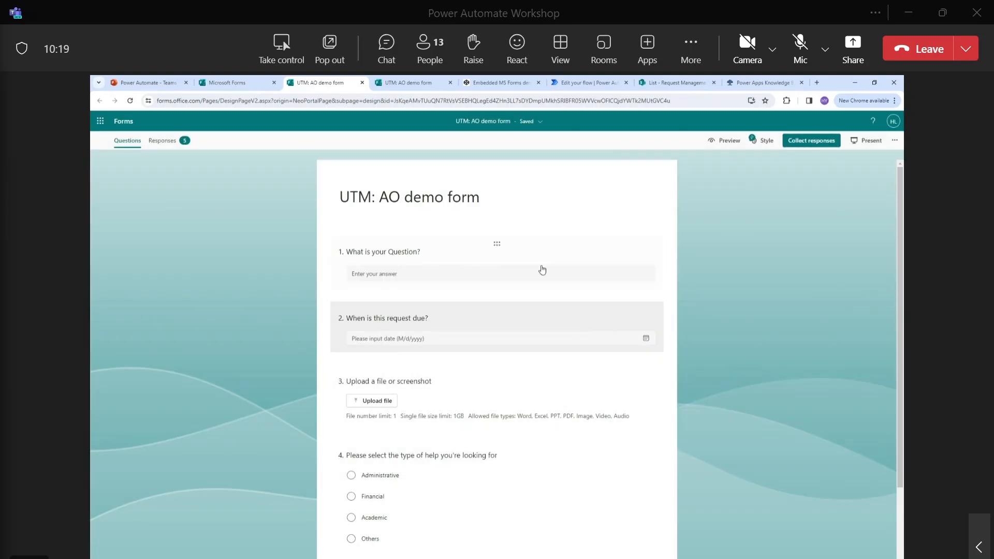
pyautogui.scroll(-2, 486, 251)
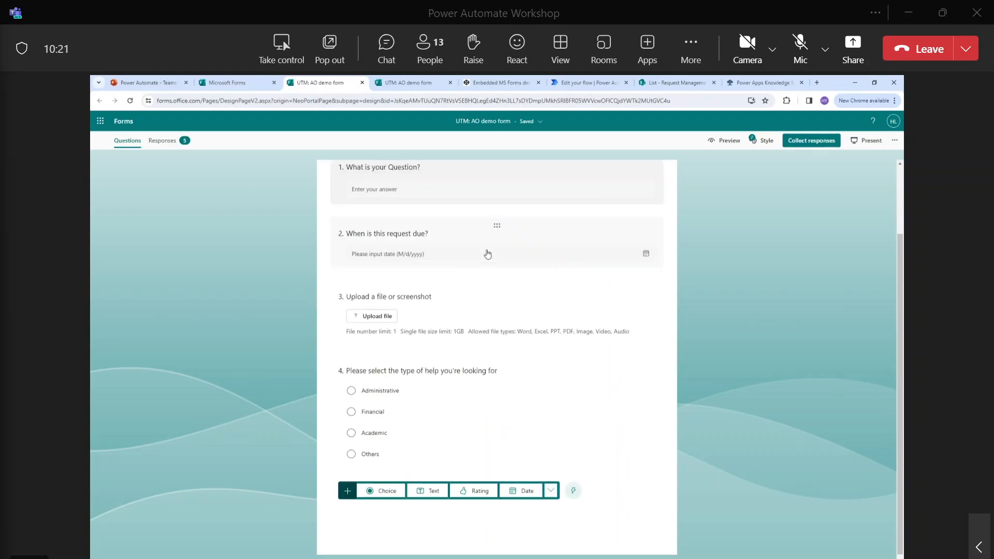
pyautogui.scroll(2, 488, 253)
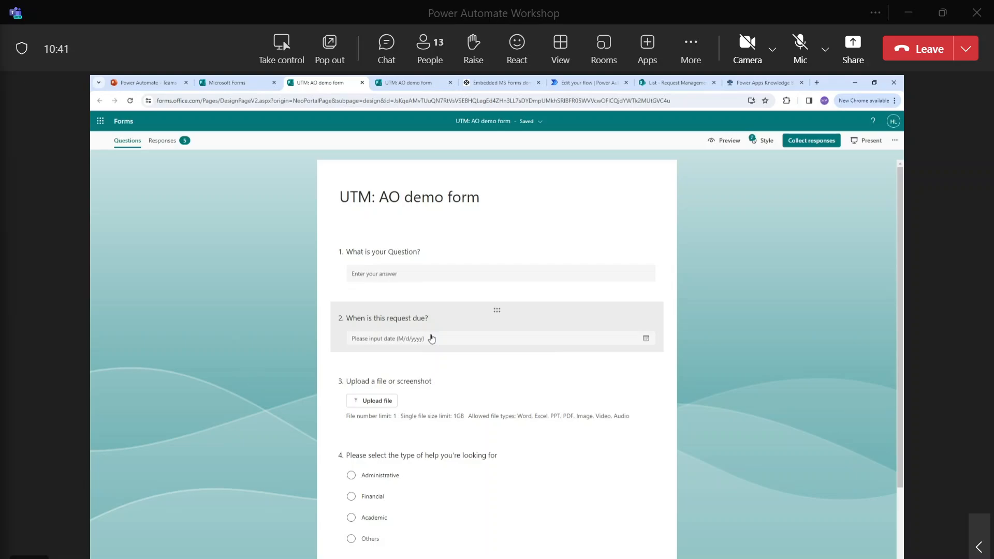
pyautogui.scroll(-1, 433, 339)
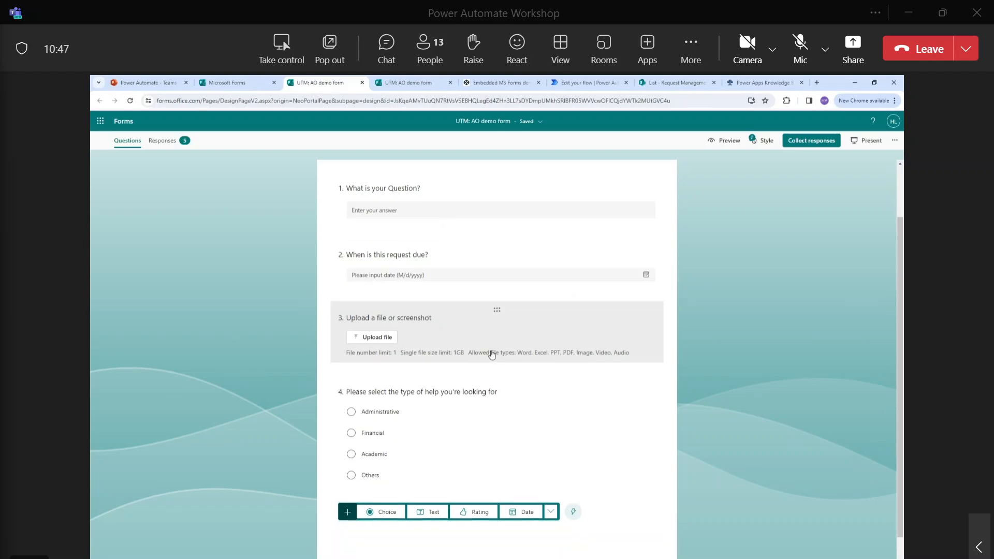
pyautogui.scroll(-1, 424, 363)
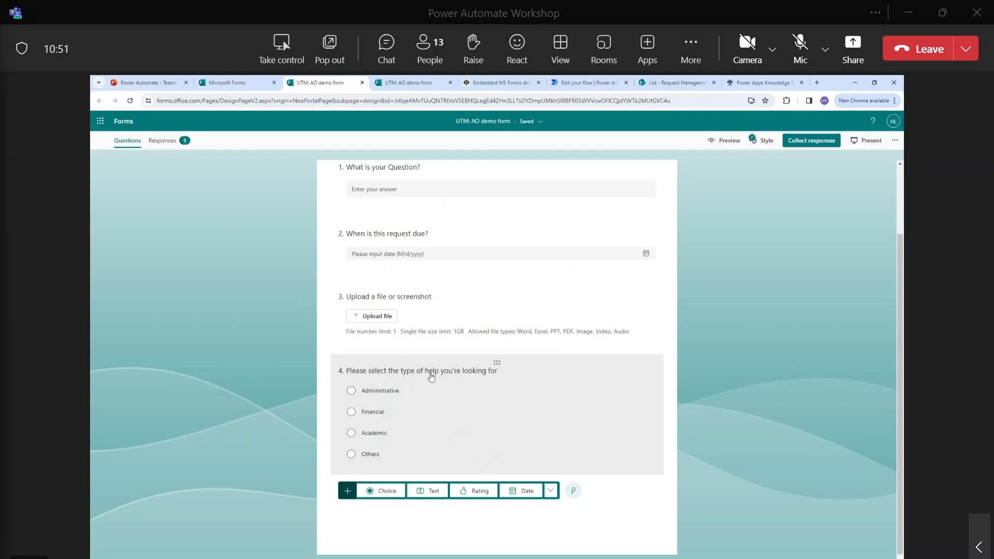
pyautogui.scroll(2, 428, 378)
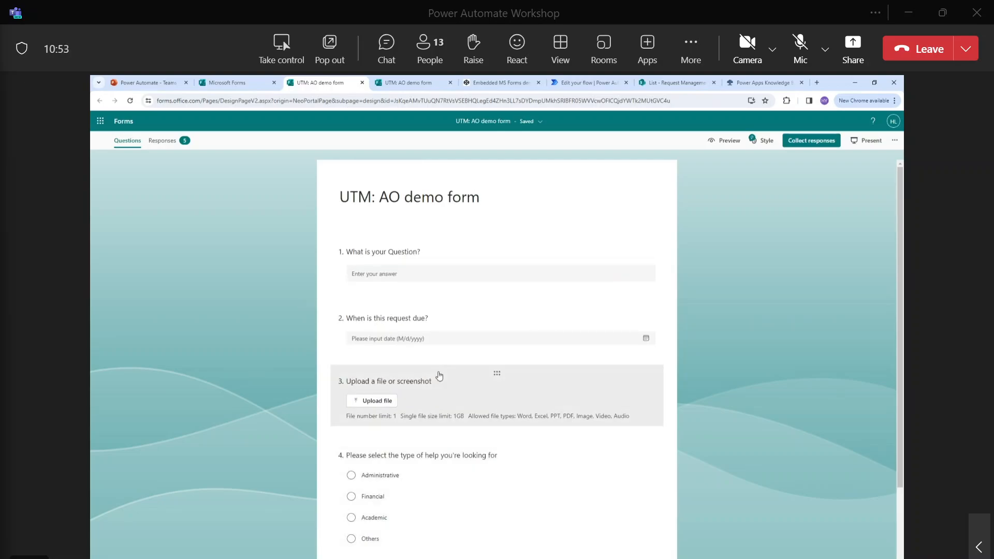
pyautogui.scroll(-1, 467, 280)
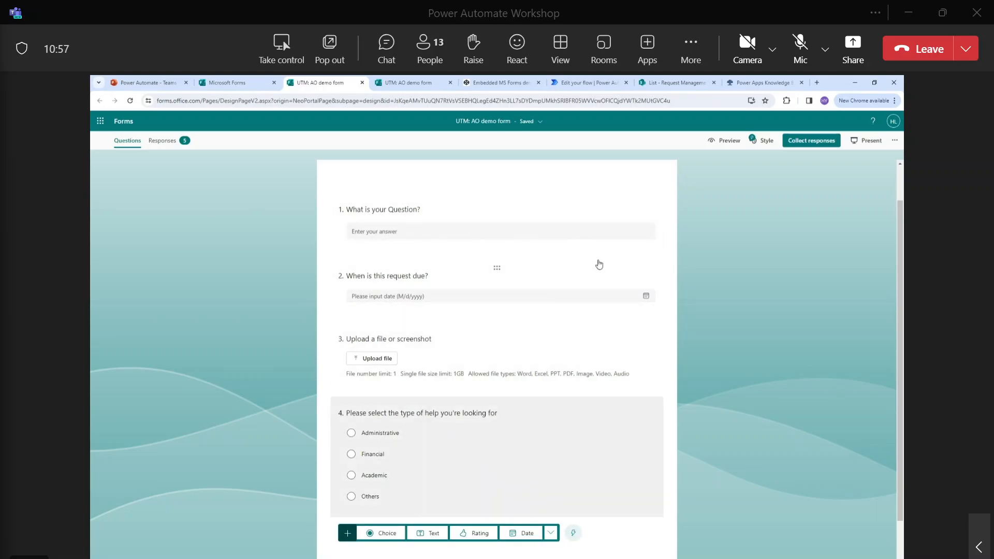
pyautogui.scroll(1, 517, 240)
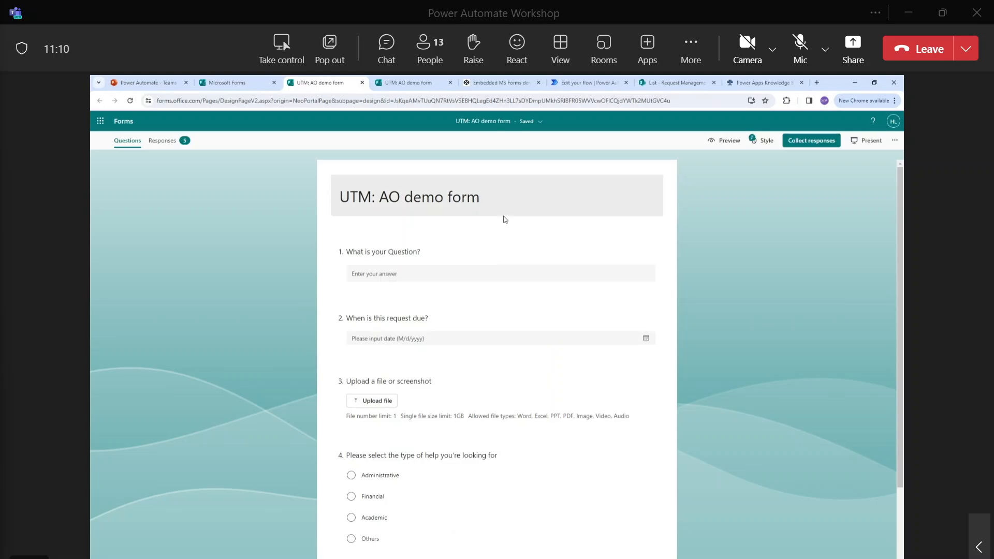
# Reopen the form's embed code, select the iframe snippet, and return to the Embedded MS Forms demo.
pyautogui.click(501, 83)
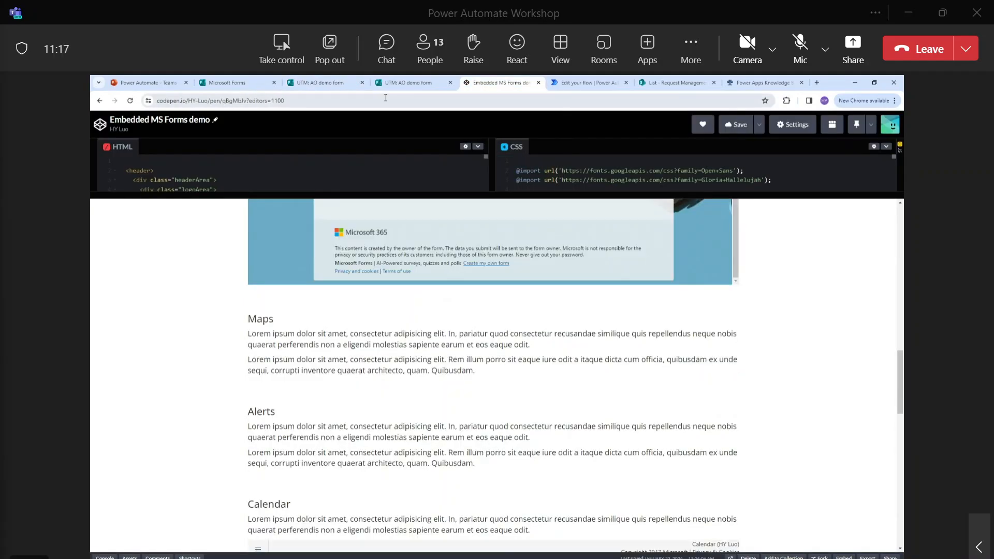
pyautogui.click(342, 86)
pyautogui.click(796, 142)
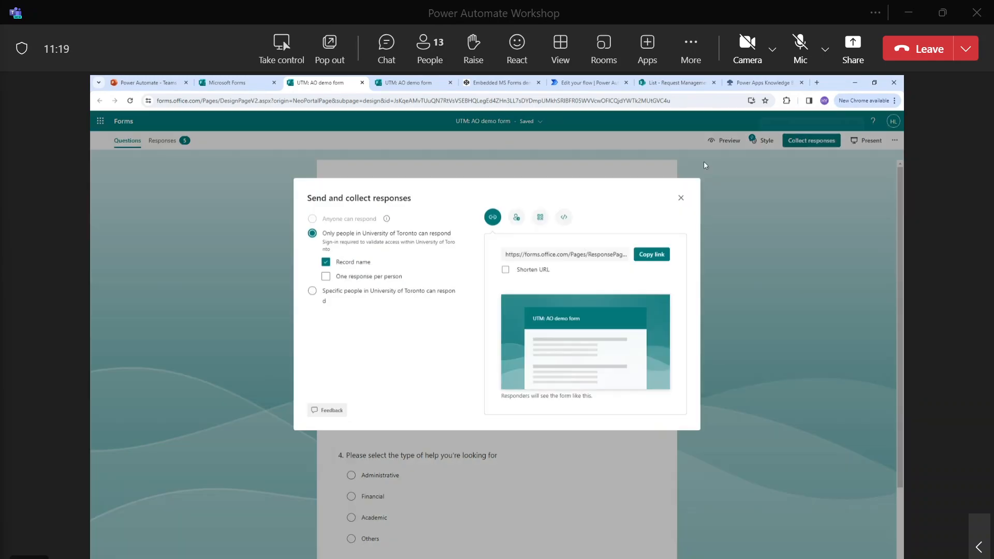
pyautogui.click(564, 216)
pyautogui.moveTo(517, 274)
pyautogui.mouseDown()
pyautogui.moveTo(680, 277)
pyautogui.moveTo(508, 275)
pyautogui.mouseUp()
pyautogui.click(675, 276)
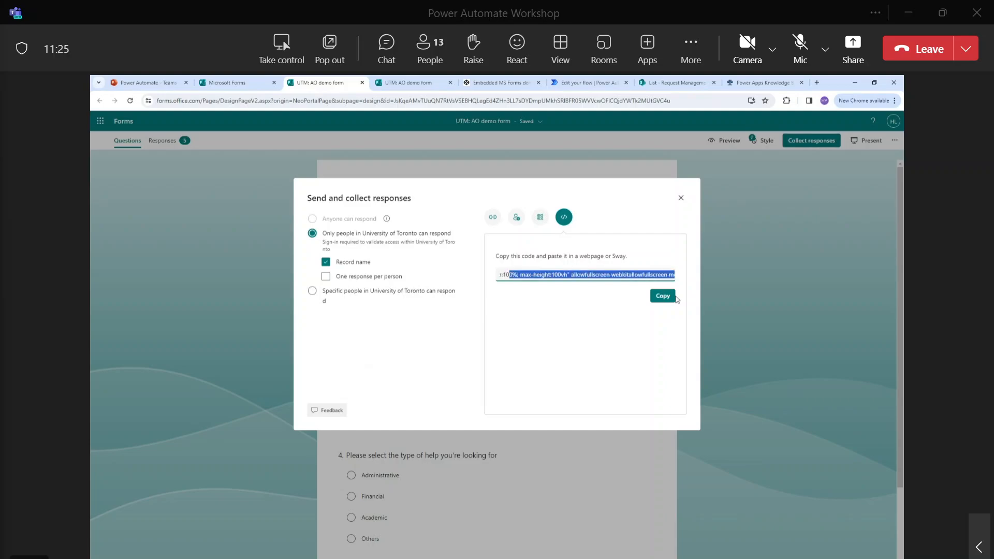
pyautogui.click(497, 82)
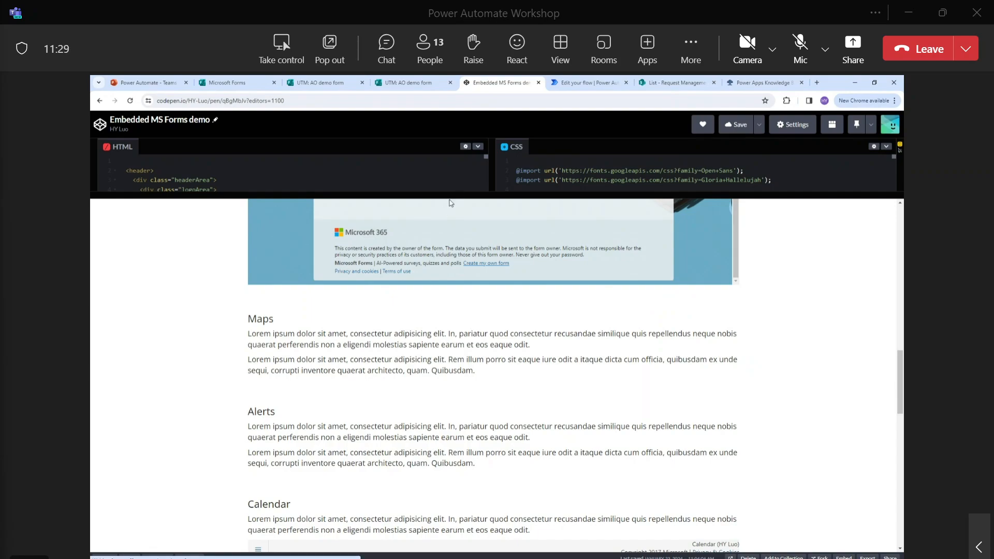
# Scroll down to the embedded UTM: AO demo form and start answering 'What is your Question?'.
pyautogui.scroll(-10, 556, 290)
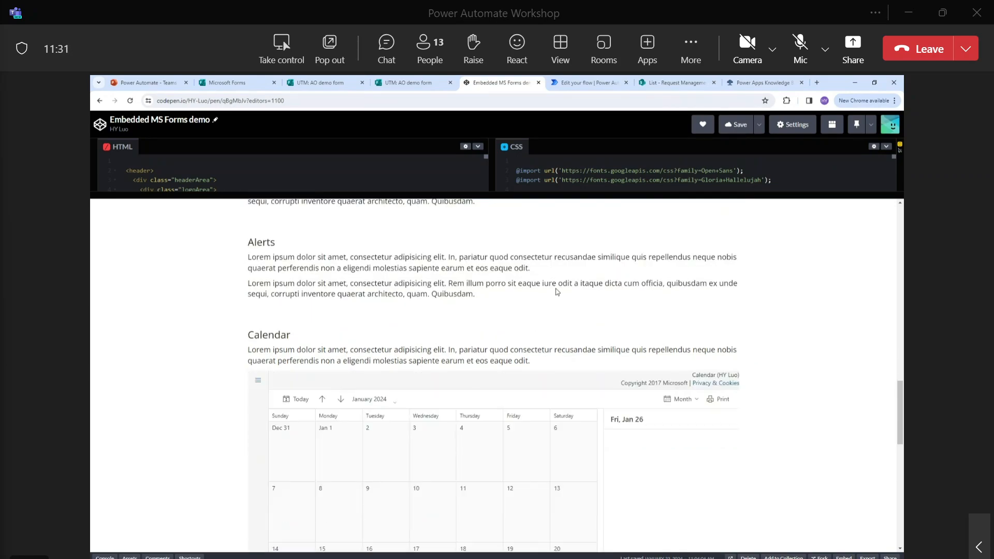
pyautogui.scroll(-3, 598, 294)
pyautogui.scroll(3, 604, 303)
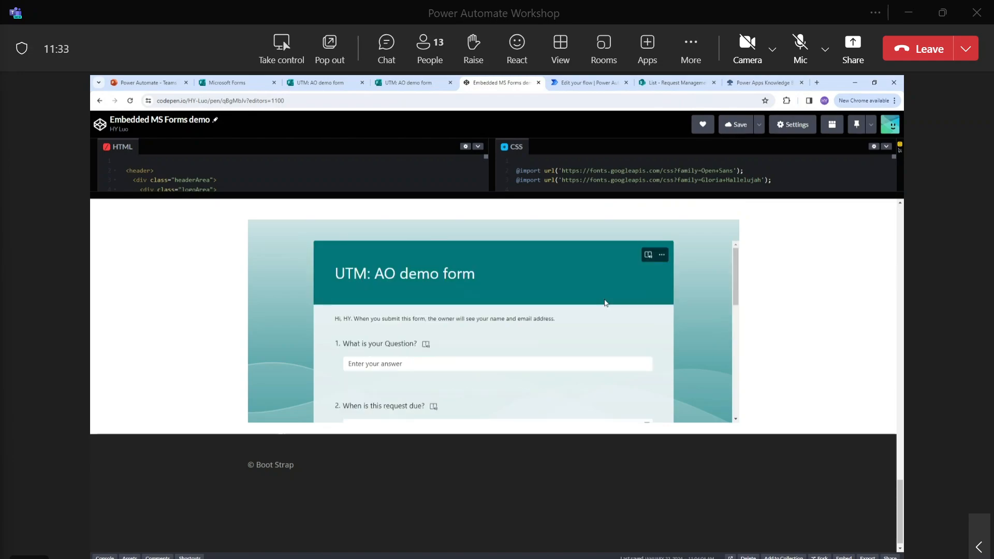
pyautogui.scroll(-1, 607, 303)
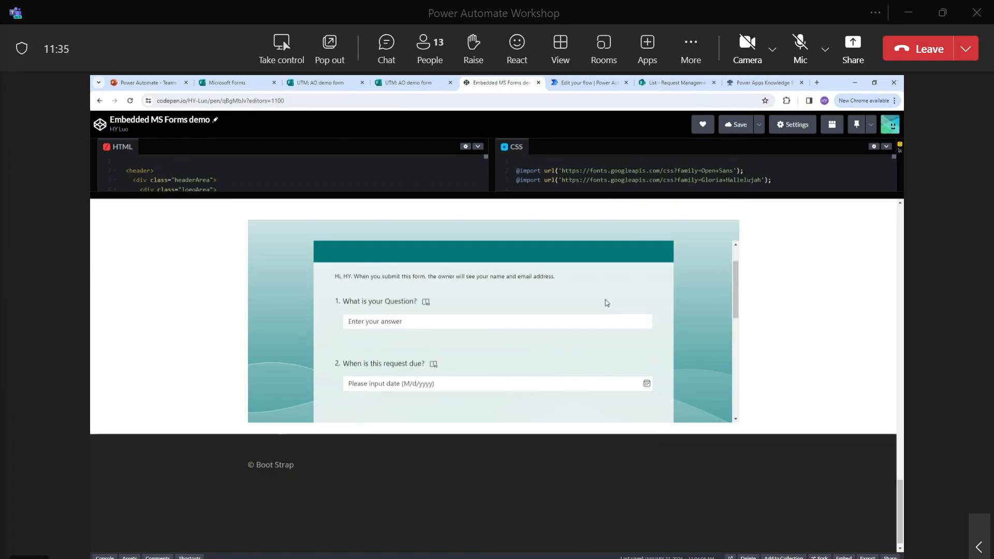
pyautogui.scroll(1, 607, 303)
pyautogui.scroll(-1, 606, 303)
pyautogui.scroll(1, 659, 287)
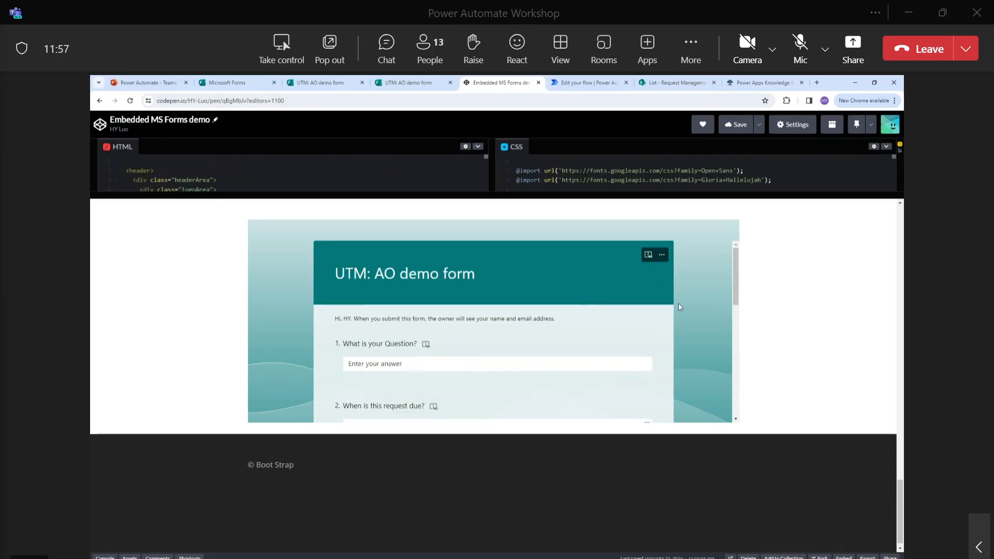
pyautogui.scroll(-3, 595, 314)
pyautogui.scroll(-2, 609, 318)
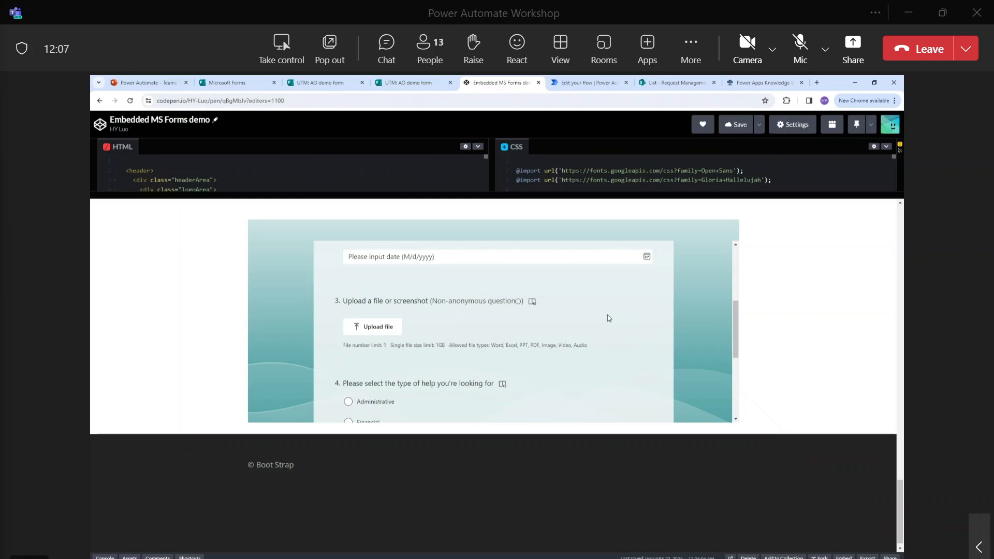
pyautogui.scroll(2, 607, 315)
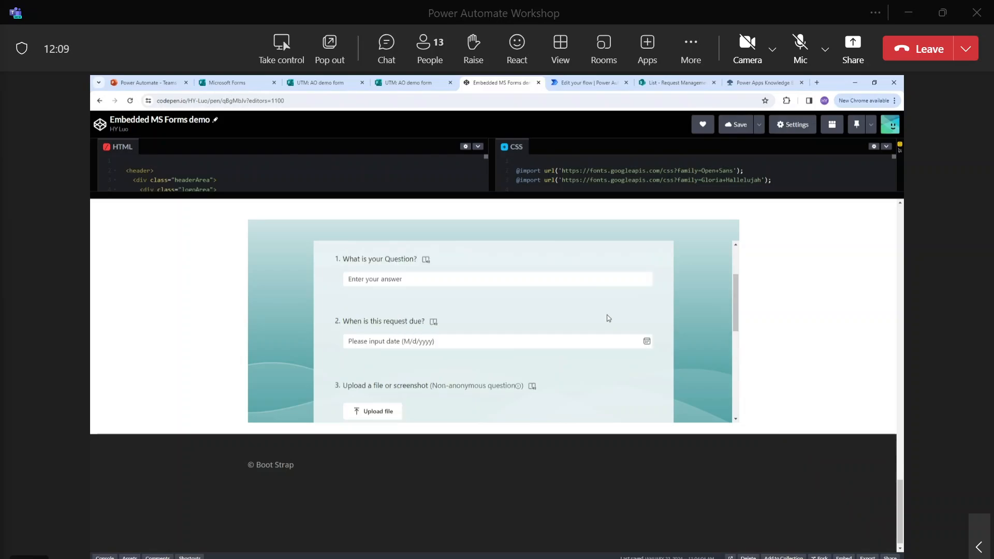
pyautogui.scroll(2, 607, 315)
pyautogui.click(563, 362)
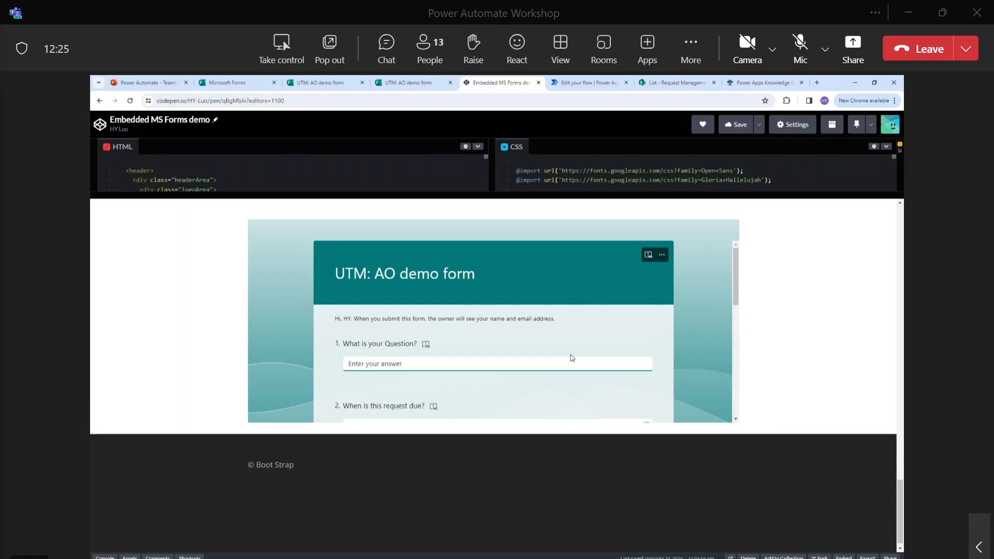
# Answer the question field with a request about financial expense reimbursements.
pyautogui.write("I've some questions about financials")
pyautogui.press('BackSpace')
pyautogui.write('rxpense ')
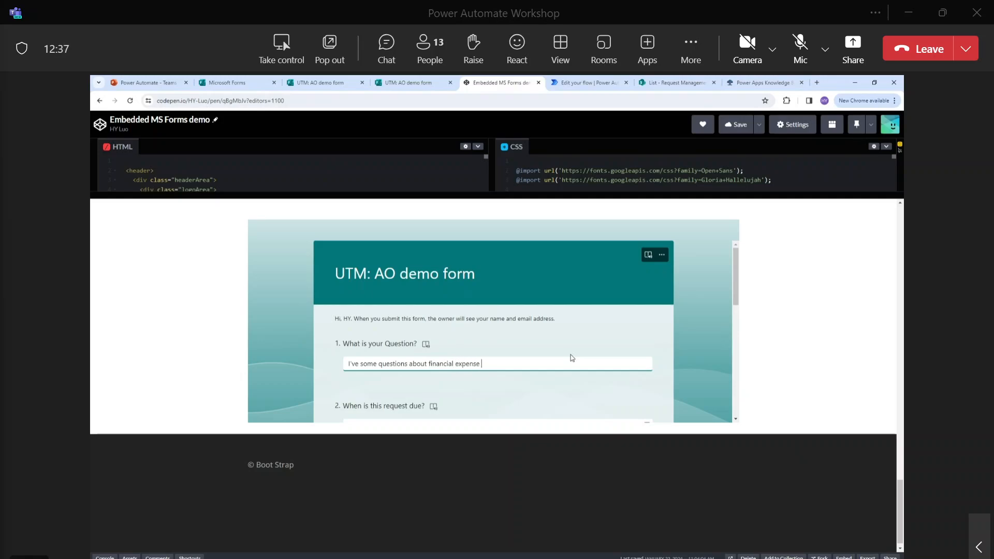
pyautogui.write('reimbursements')
pyautogui.tripleClick(572, 357)
pyautogui.click(621, 323)
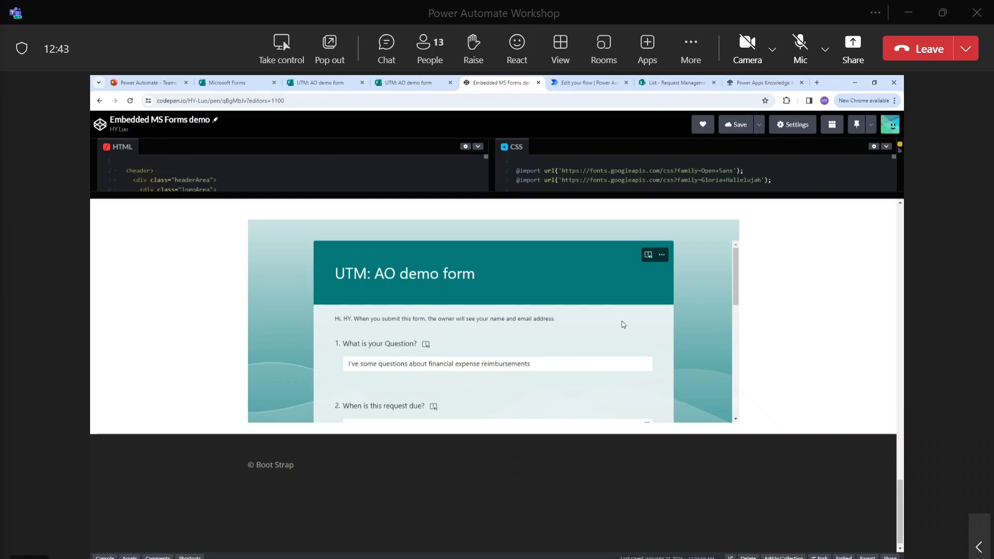
# Set the due date to 2/2/2024 and attach the CA_QUOTE_3000158827759.2 quote file.
pyautogui.scroll(-1, 623, 324)
pyautogui.click(494, 386)
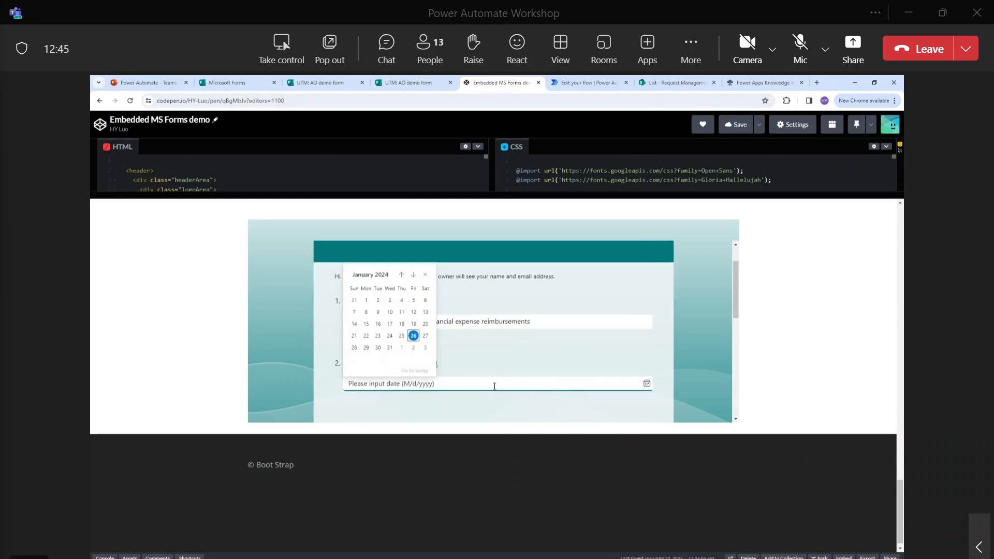
pyautogui.click(413, 349)
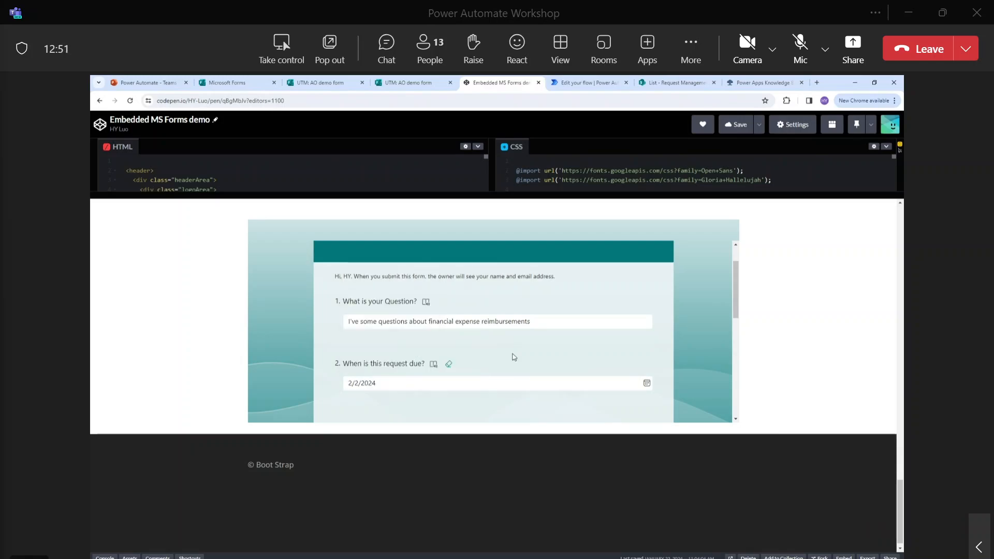
pyautogui.scroll(-2, 514, 357)
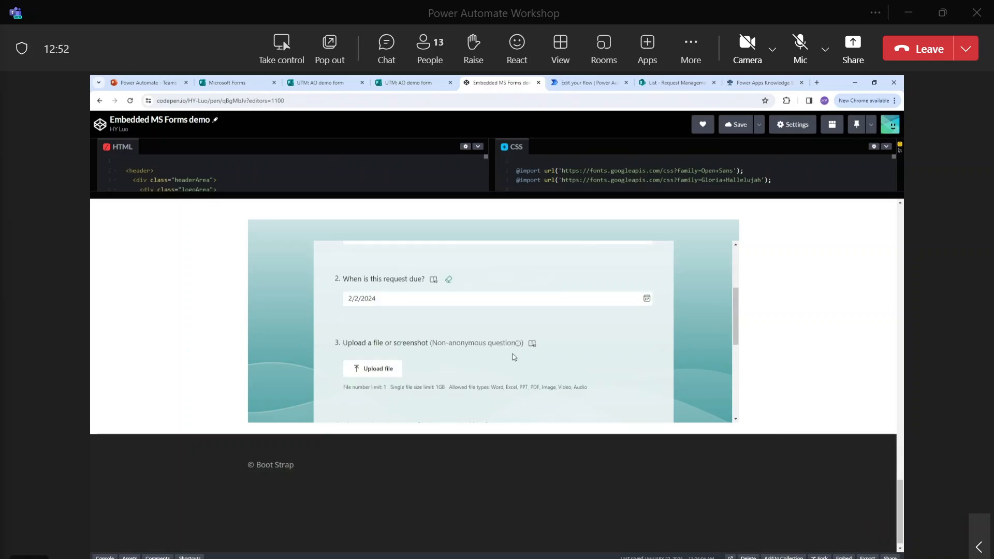
pyautogui.click(378, 368)
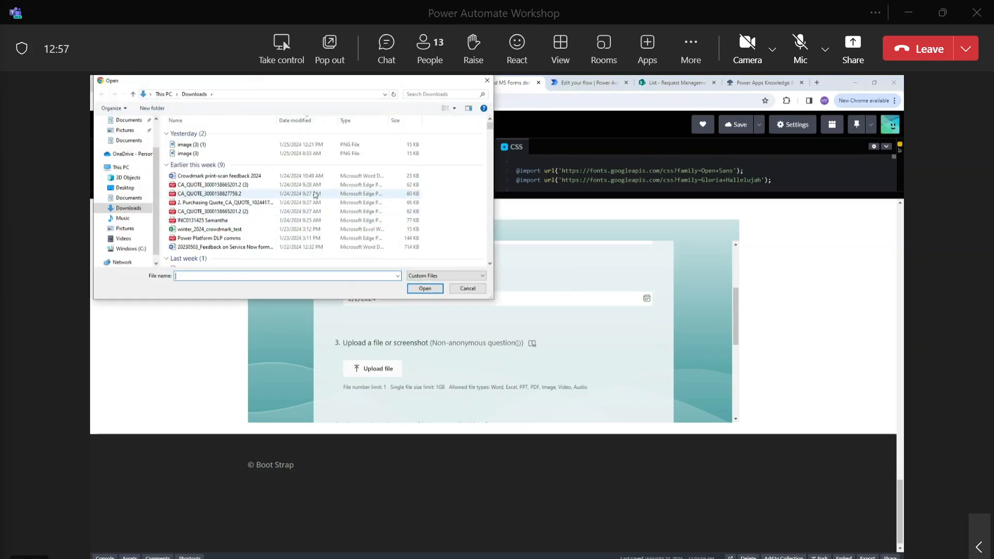
pyautogui.click(256, 194)
pyautogui.doubleClick(255, 196)
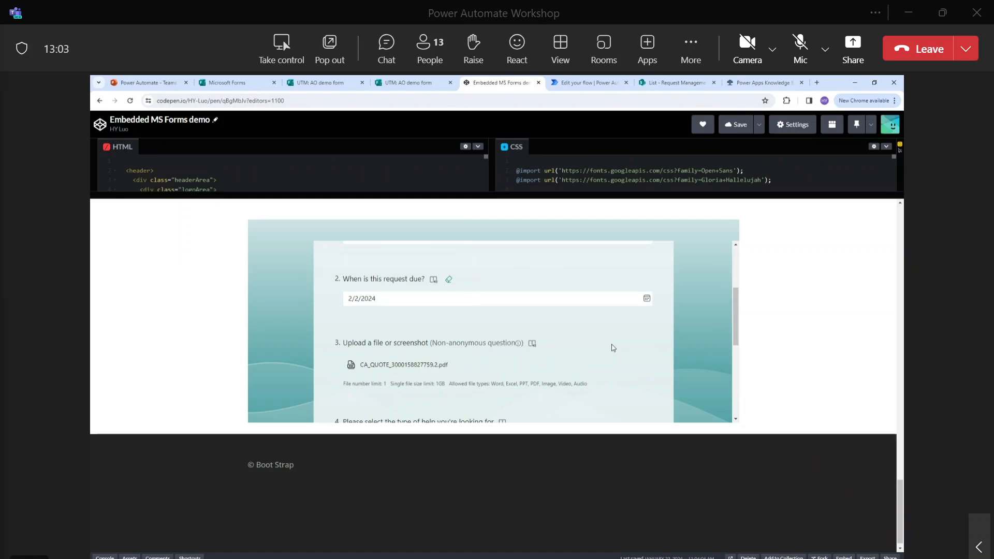
# Choose Financial as the type of help and submit the form.
pyautogui.scroll(-2, 618, 339)
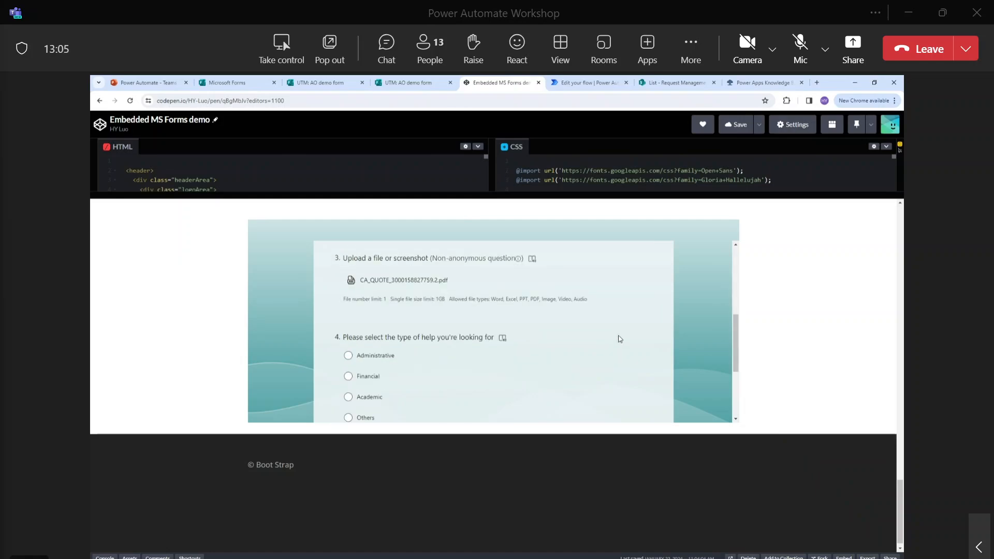
pyautogui.scroll(-1, 620, 339)
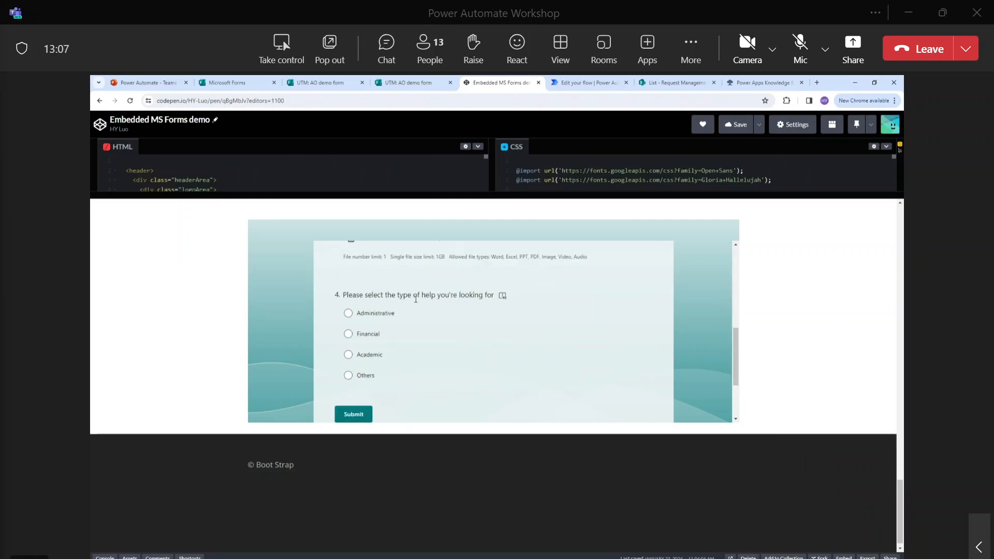
pyautogui.scroll(4, 416, 299)
pyautogui.scroll(-3, 386, 388)
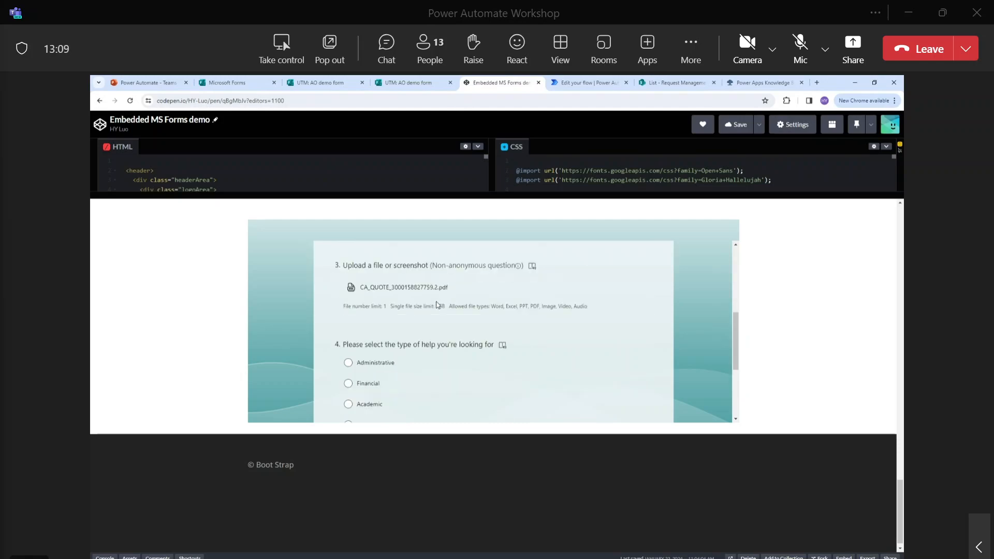
pyautogui.click(376, 379)
pyautogui.scroll(-3, 549, 372)
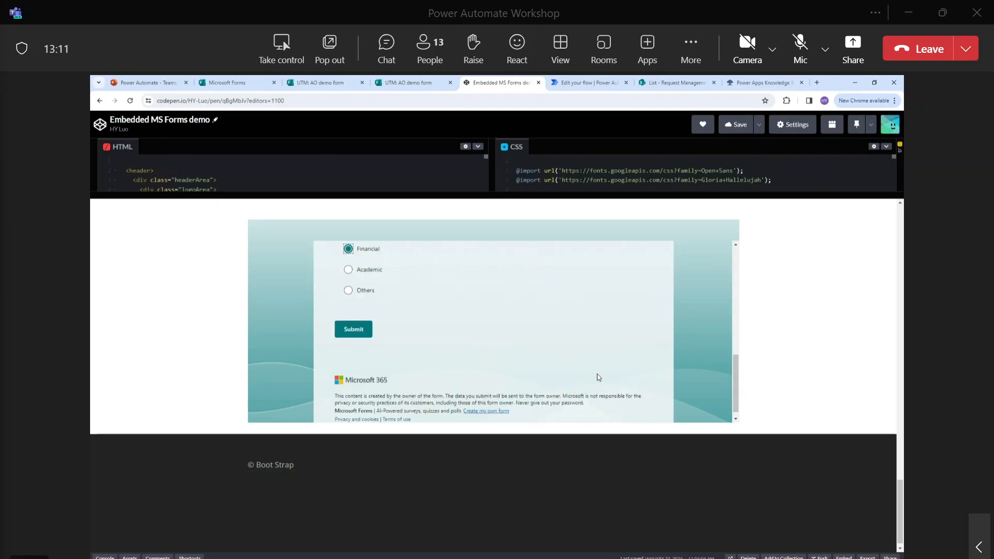
pyautogui.click(354, 334)
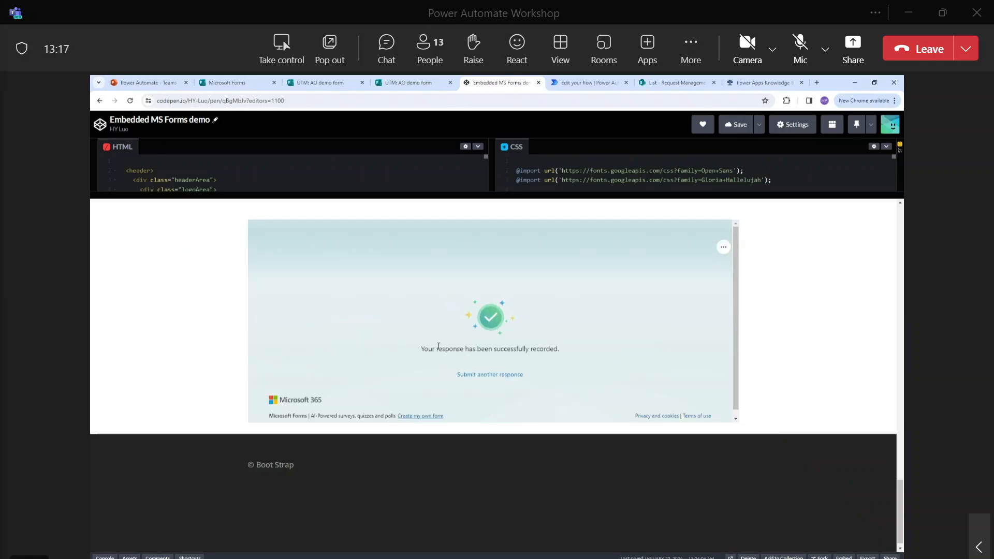
# Switch from the submission confirmation to the Teams Request Management flow editor.
pyautogui.moveTo(428, 348); pyautogui.dragTo(559, 349)
pyautogui.click(576, 357)
pyautogui.click(587, 83)
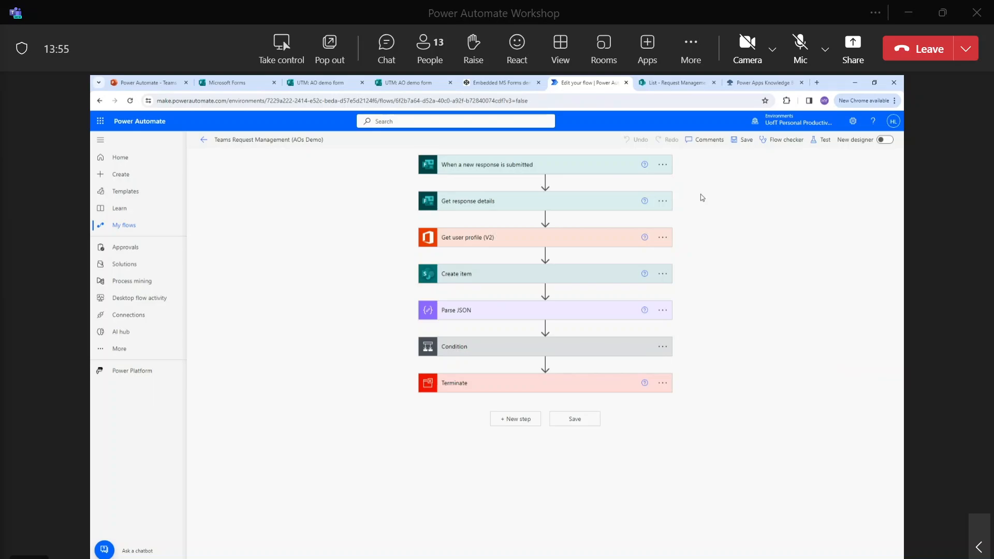
# Expand the form-submission trigger and the Get response details step.
pyautogui.click(599, 169)
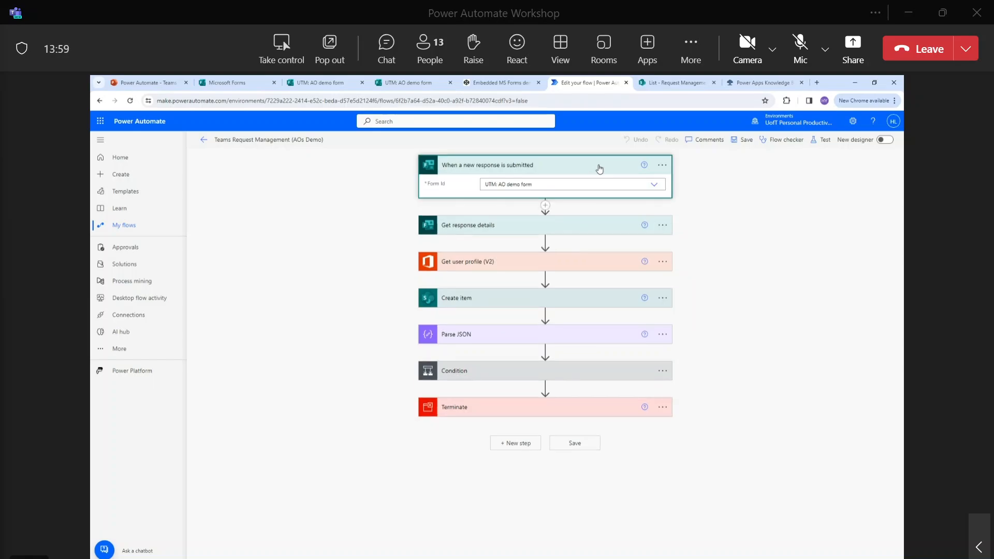
pyautogui.click(581, 222)
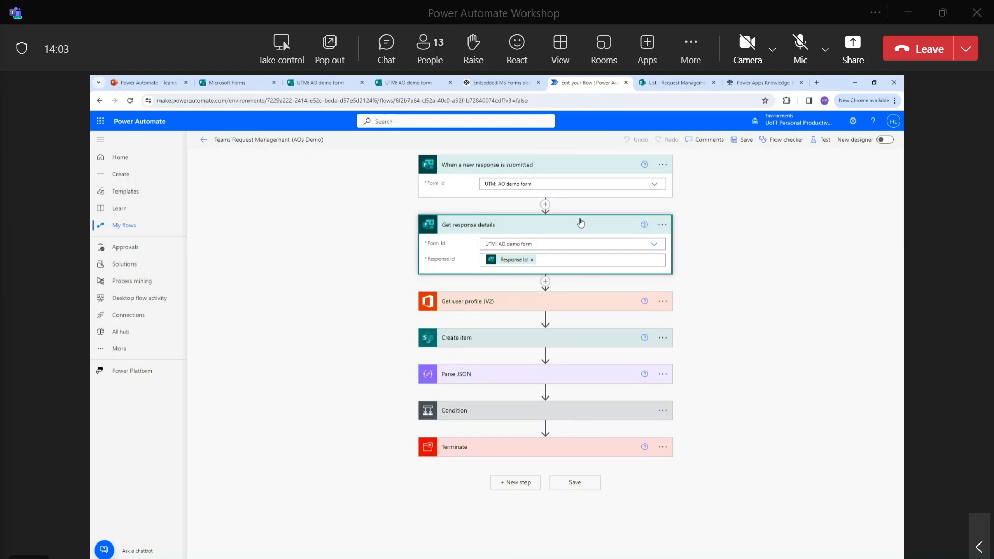
pyautogui.click(700, 186)
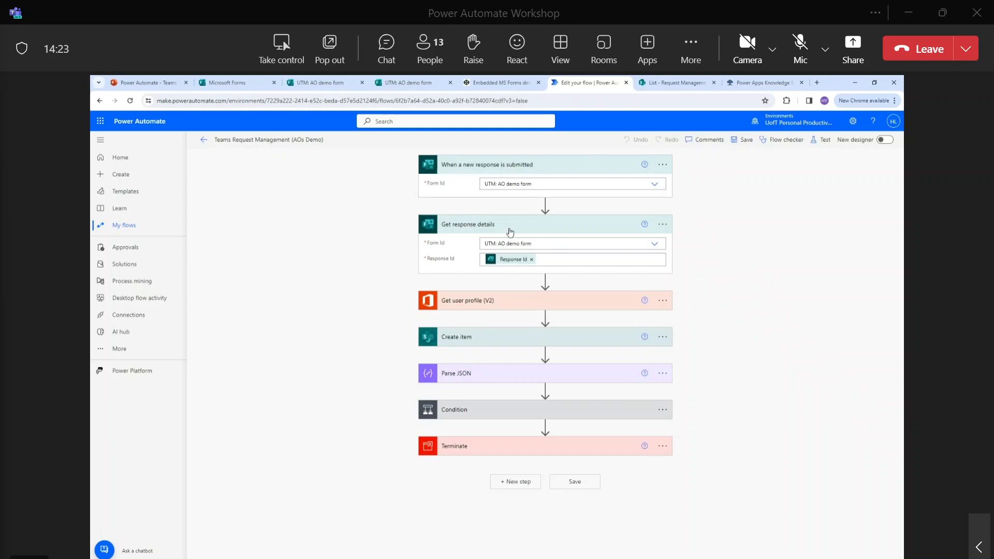
# Check the Response Id dynamic content in Get response details, then expand Get user profile (V2).
pyautogui.click(546, 261)
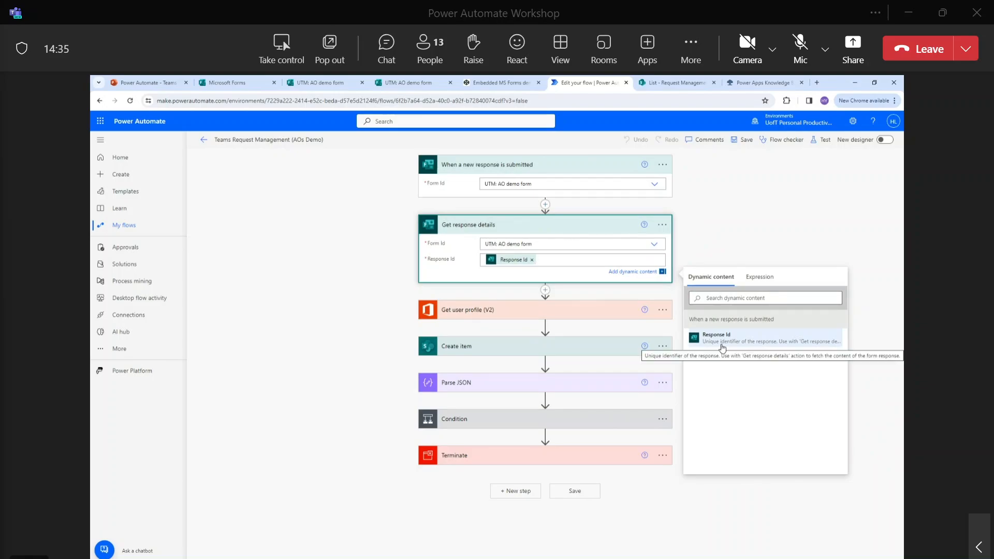
pyautogui.click(614, 259)
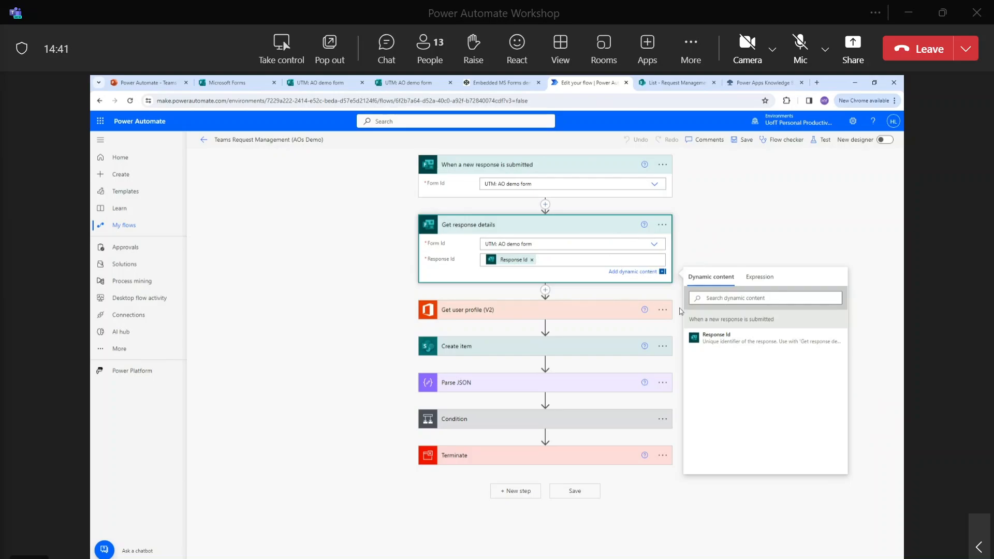
pyautogui.click(757, 344)
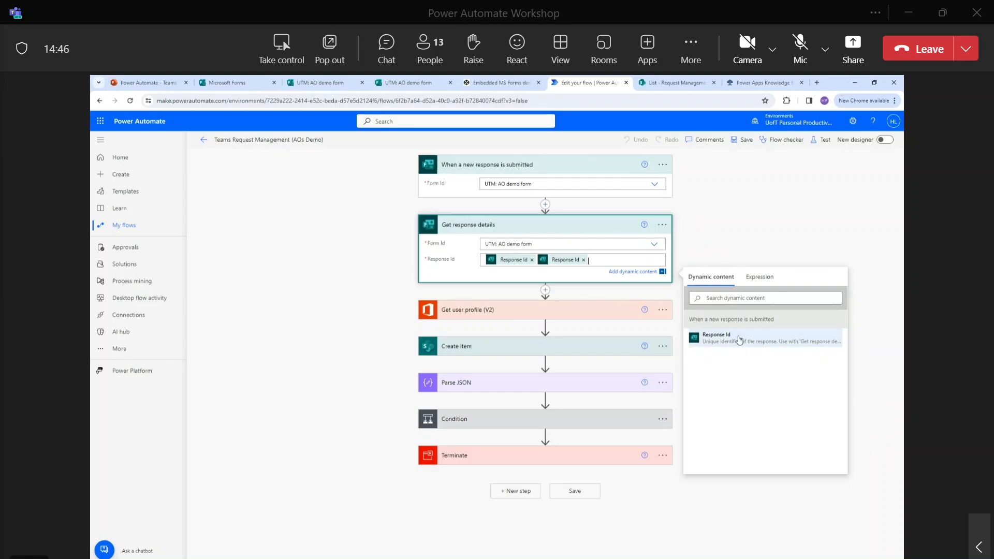
pyautogui.click(584, 260)
pyautogui.click(677, 253)
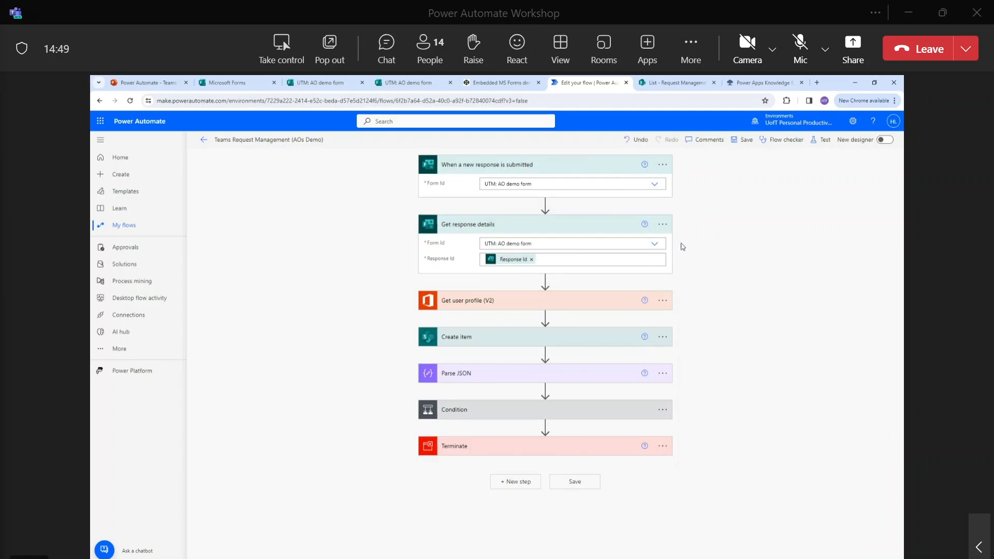
pyautogui.click(598, 305)
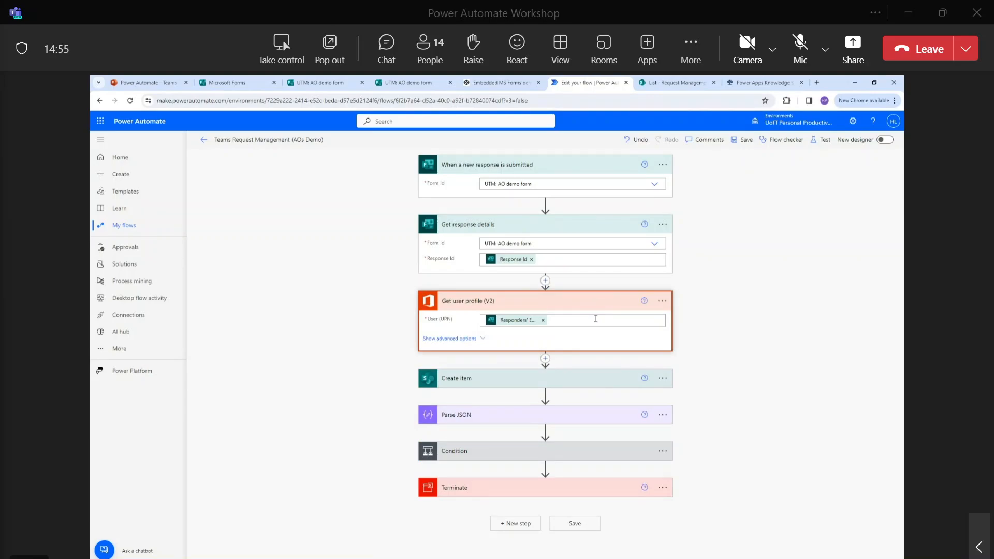
# Inspect the User (UPN) field of Get user profile (V2), which uses Responders' Email.
pyautogui.moveTo(536, 319)
pyautogui.click(553, 322)
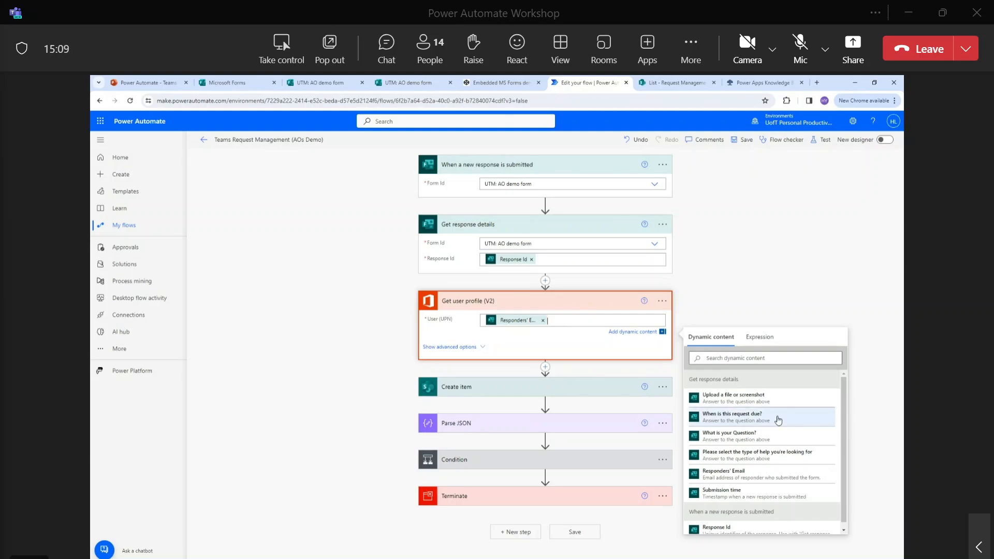
pyautogui.scroll(-1, 778, 420)
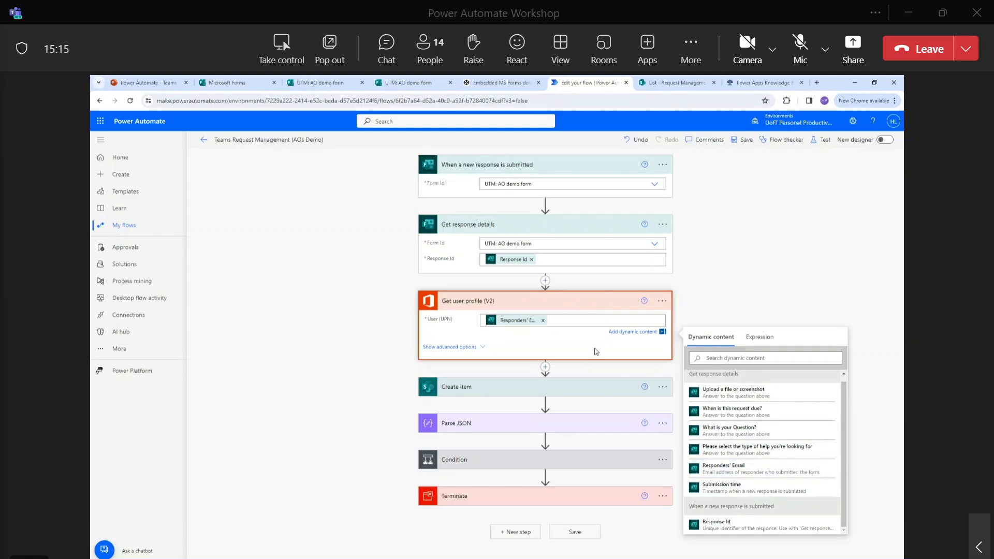
pyautogui.click(721, 468)
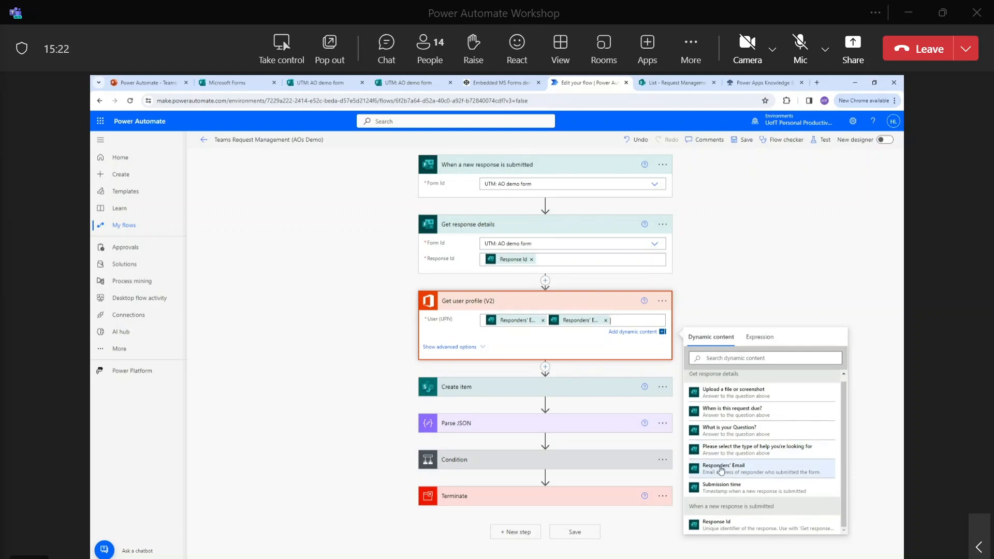
pyautogui.click(605, 320)
pyautogui.click(724, 310)
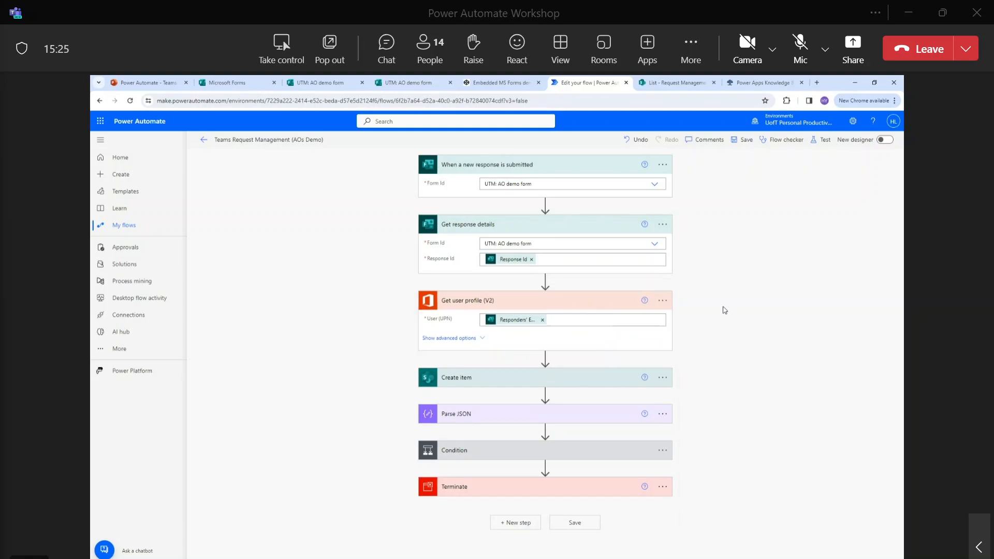
pyautogui.click(626, 321)
pyautogui.click(792, 305)
# Expand Create item to show its site, List - Request Management and field mappings.
pyautogui.moveTo(530, 320)
pyautogui.click(586, 381)
pyautogui.click(586, 381)
pyautogui.scroll(-2, 592, 370)
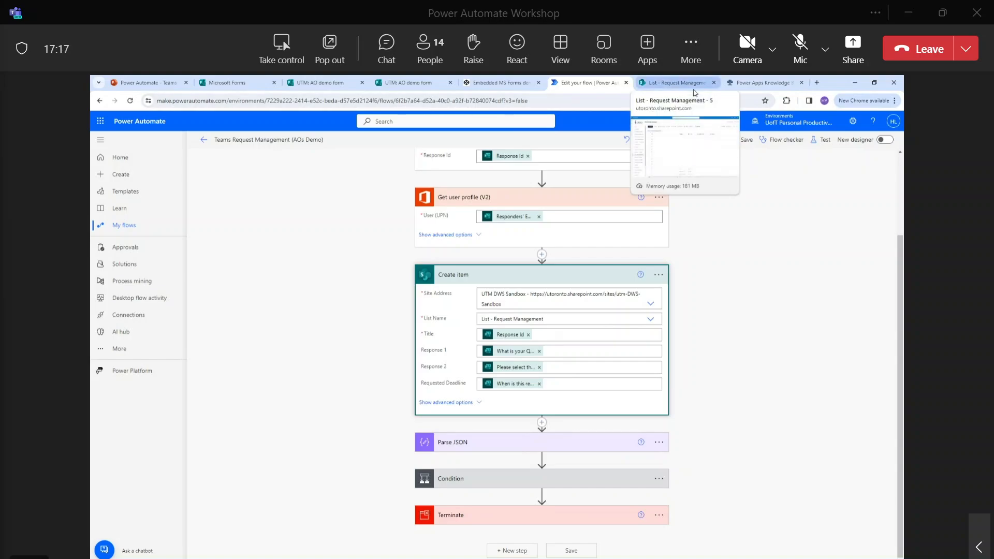
# Switch to the List - Request Management SharePoint list.
pyautogui.click(681, 83)
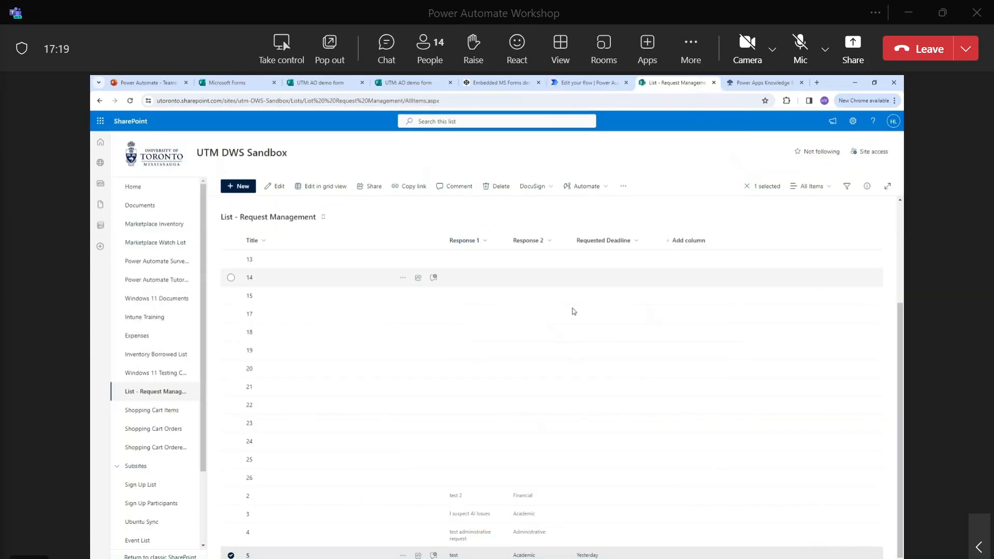
# Reload the list, open item 6's Financial request details, then go back to the flow editor.
pyautogui.click(131, 103)
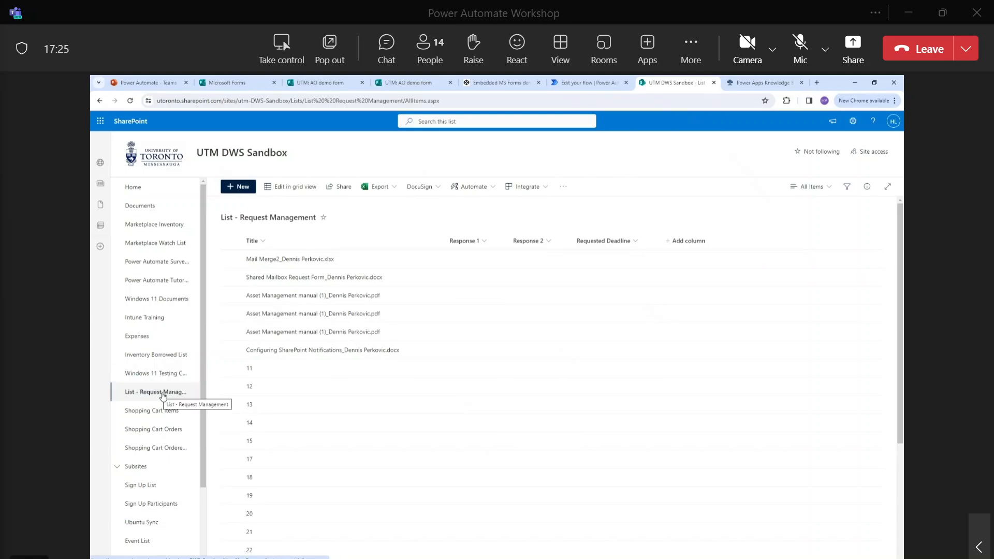
pyautogui.scroll(-5, 320, 394)
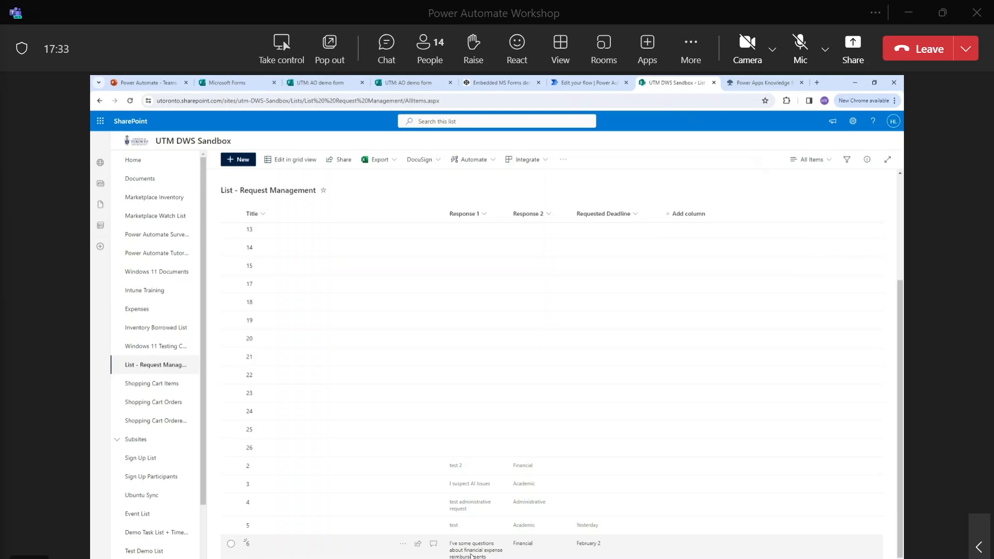
pyautogui.click(472, 555)
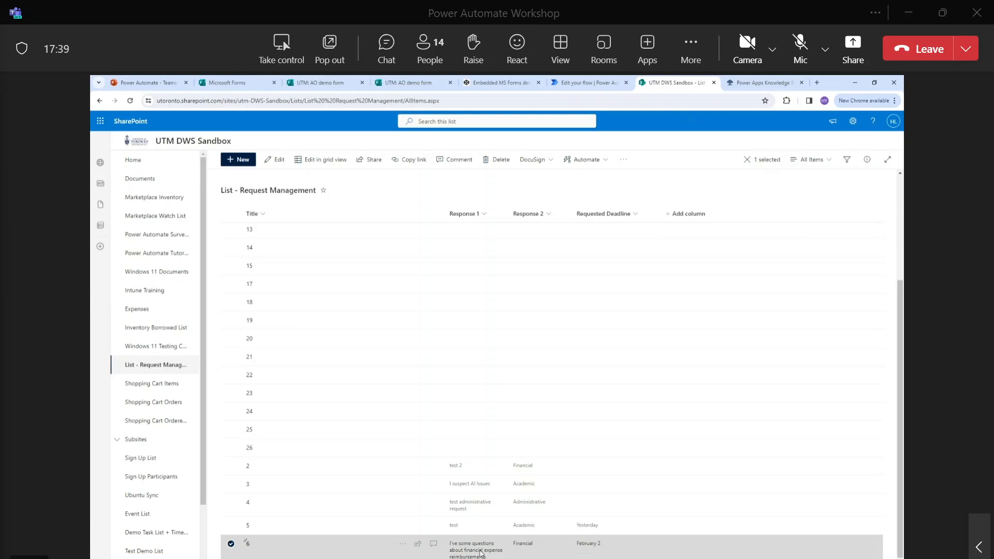
pyautogui.click(480, 554)
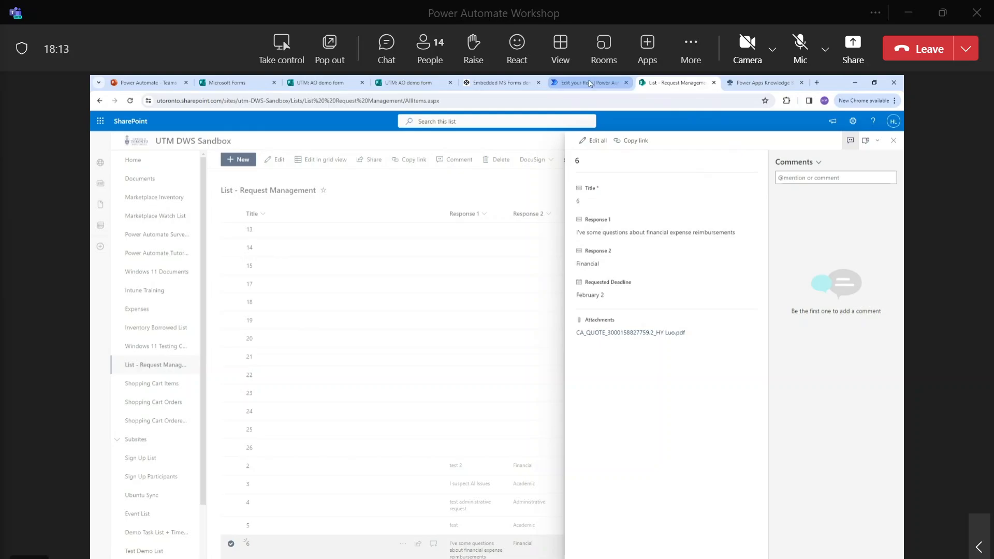
pyautogui.moveTo(590, 83)
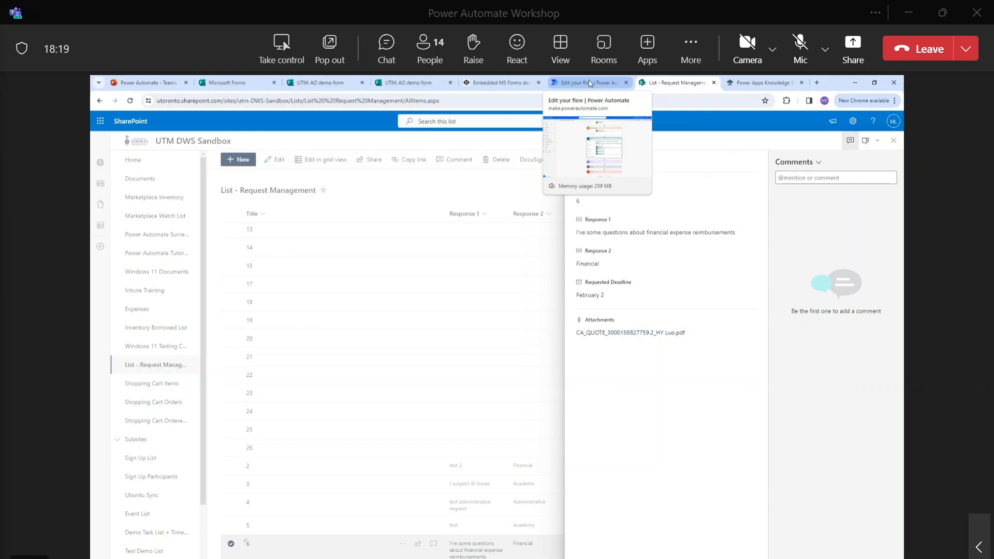
pyautogui.click(590, 83)
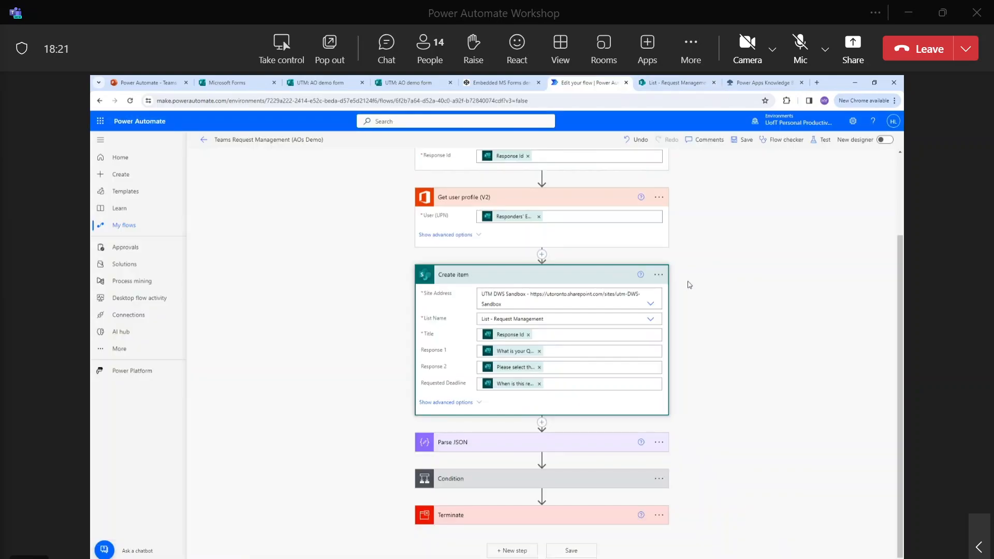
# Expand Parse JSON to read its file schema, then expand the Administrative Condition.
pyautogui.click(564, 445)
pyautogui.scroll(-3, 564, 362)
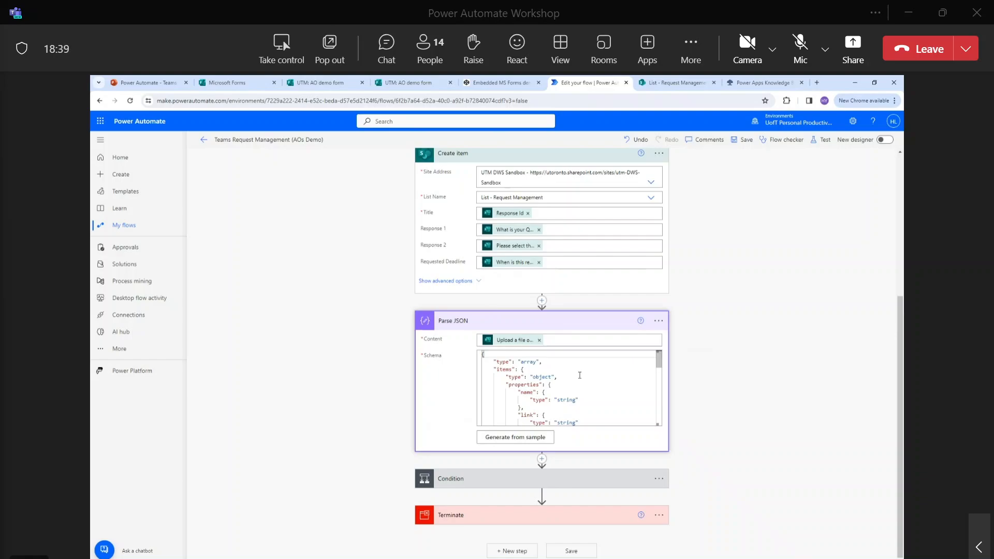
pyautogui.scroll(-2, 579, 375)
pyautogui.scroll(-5, 580, 376)
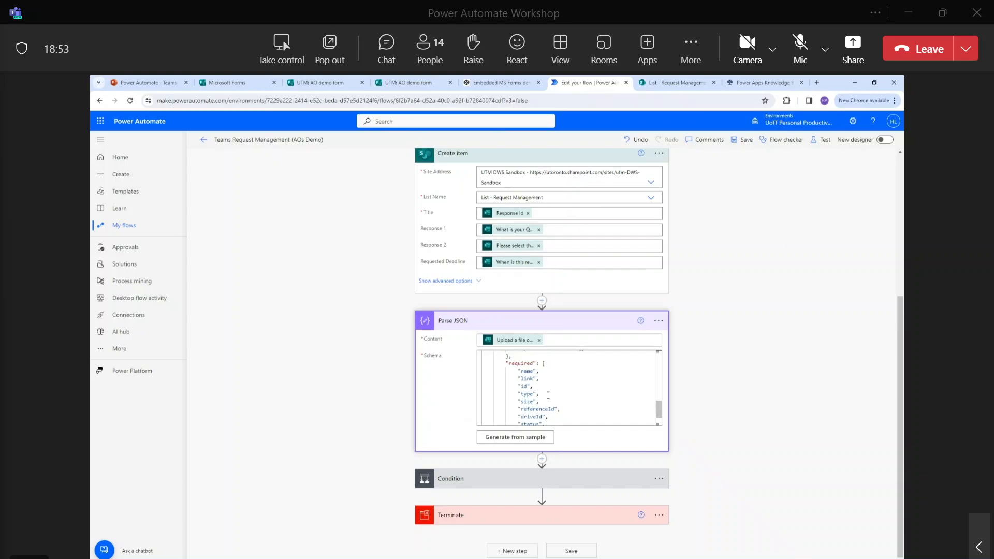
pyautogui.scroll(-1, 546, 396)
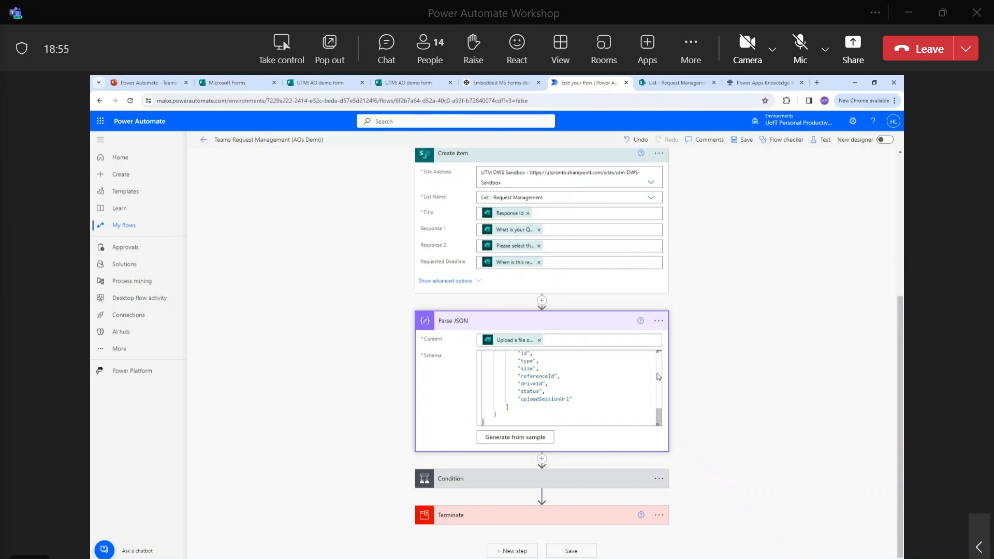
pyautogui.click(598, 482)
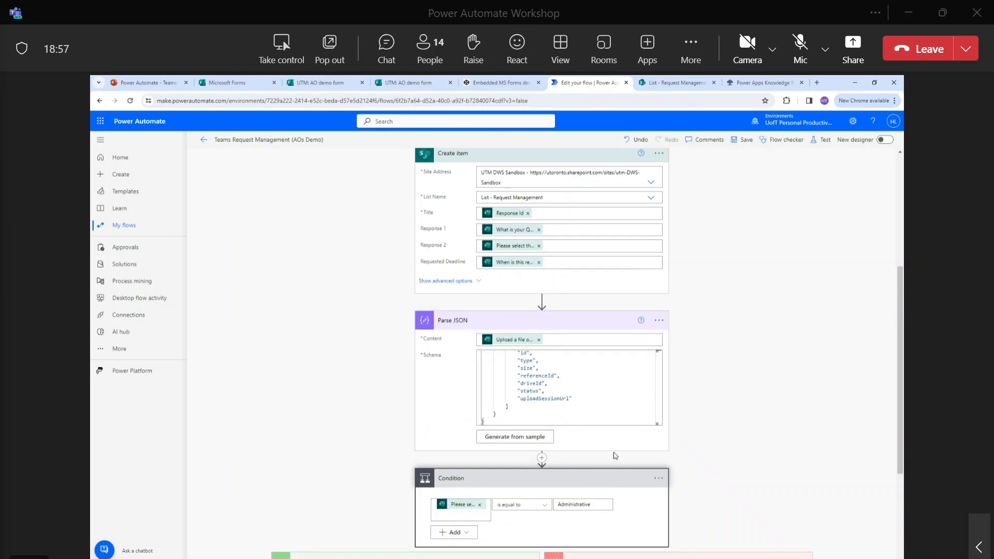
# Expand the Apply to each loop and Condition 2 with its Financial check.
pyautogui.scroll(-3, 615, 455)
pyautogui.scroll(-1, 619, 452)
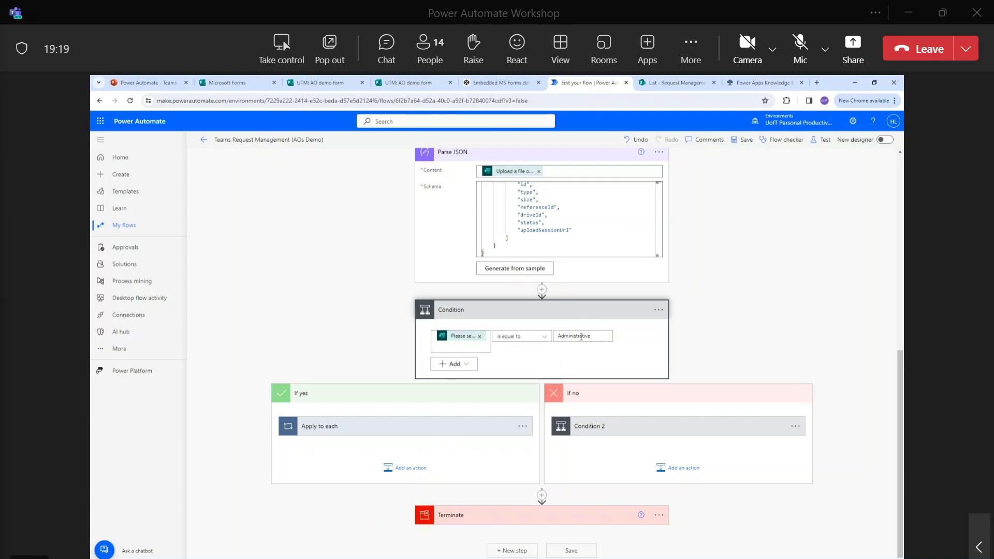
pyautogui.click(460, 426)
pyautogui.click(623, 433)
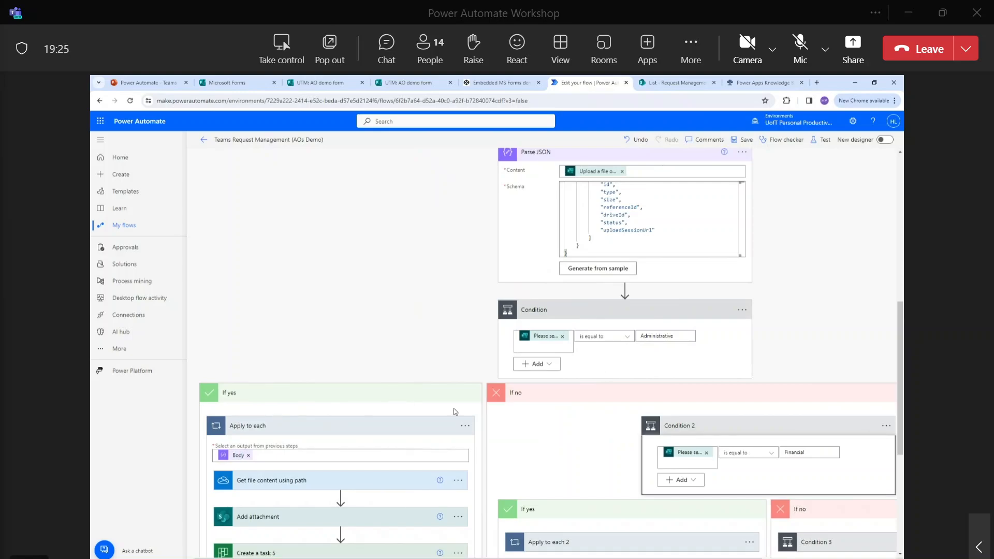
pyautogui.scroll(-1, 668, 377)
pyautogui.scroll(-1, 668, 376)
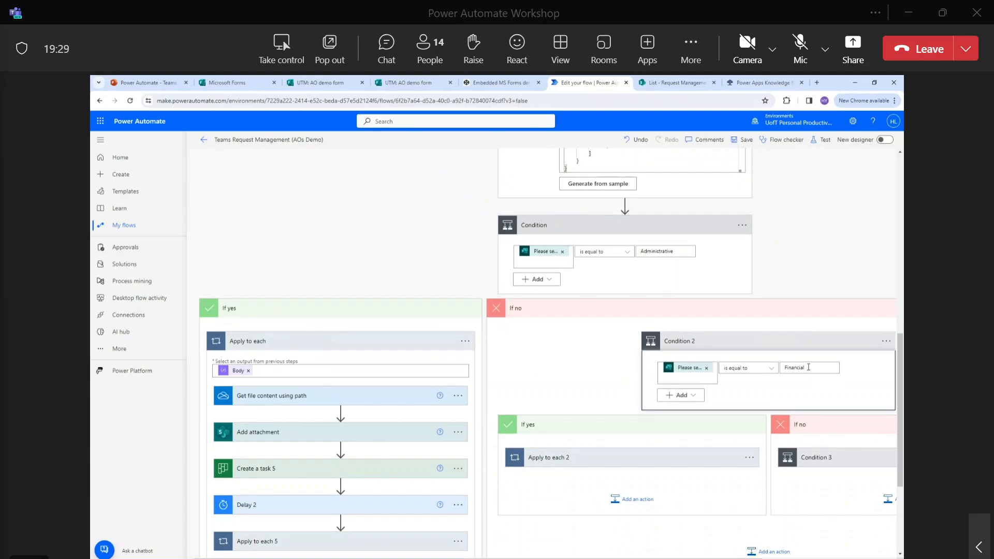
pyautogui.scroll(-1, 807, 370)
# Expand Condition 3 and the Financial branch loops to show file content, attachment, task and delay steps.
pyautogui.click(825, 420)
pyautogui.scroll(-2, 825, 421)
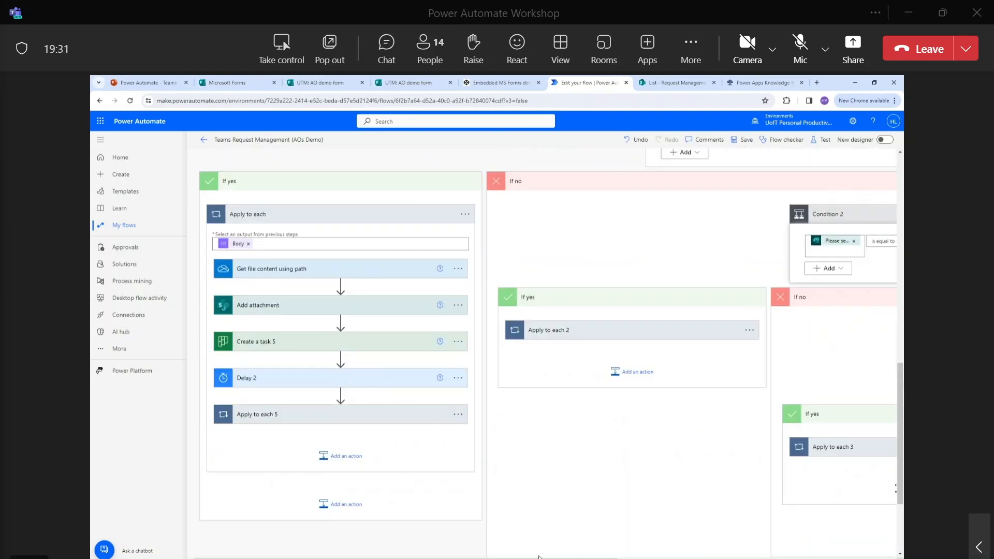
pyautogui.moveTo(556, 558); pyautogui.dragTo(756, 558)
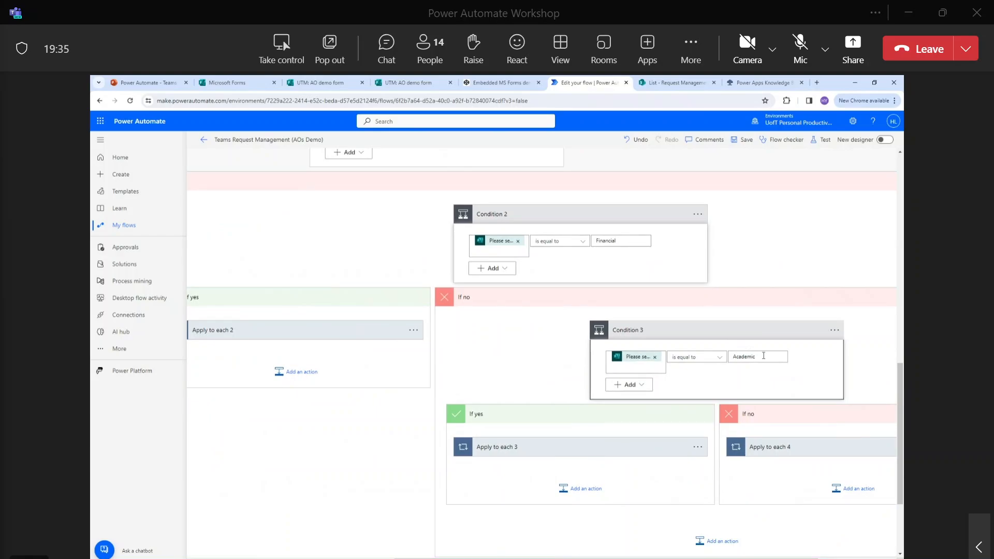
pyautogui.scroll(-1, 764, 355)
pyautogui.scroll(-1, 766, 355)
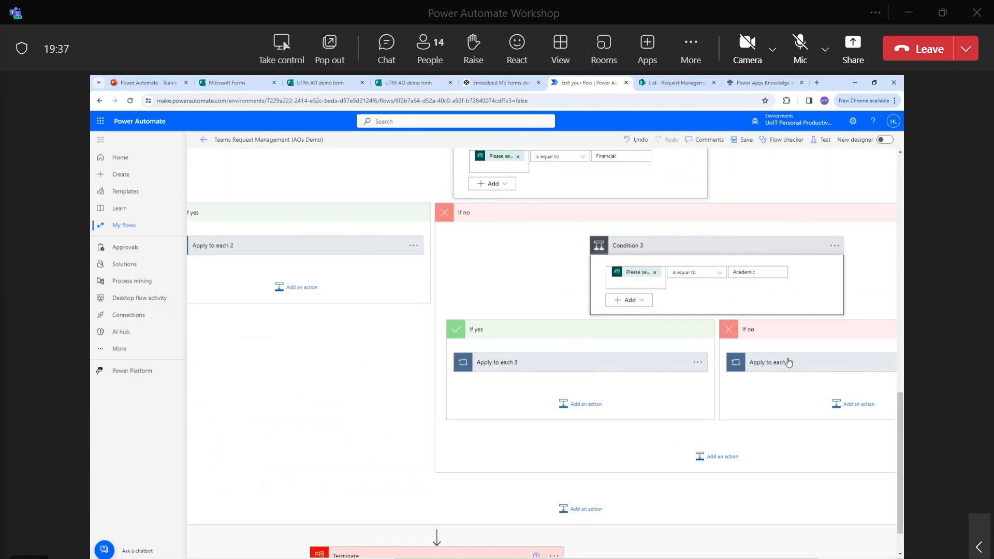
pyautogui.click(788, 362)
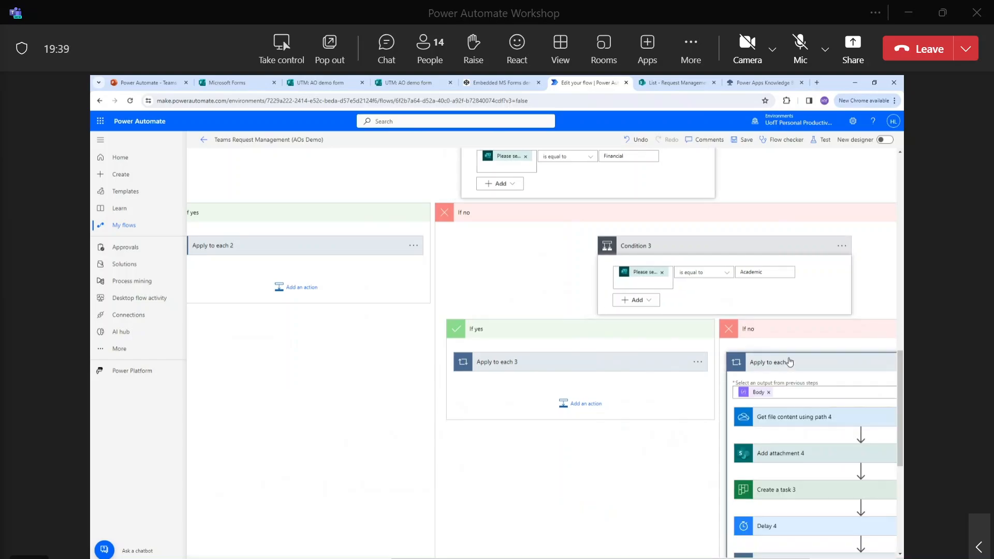
pyautogui.scroll(4, 788, 361)
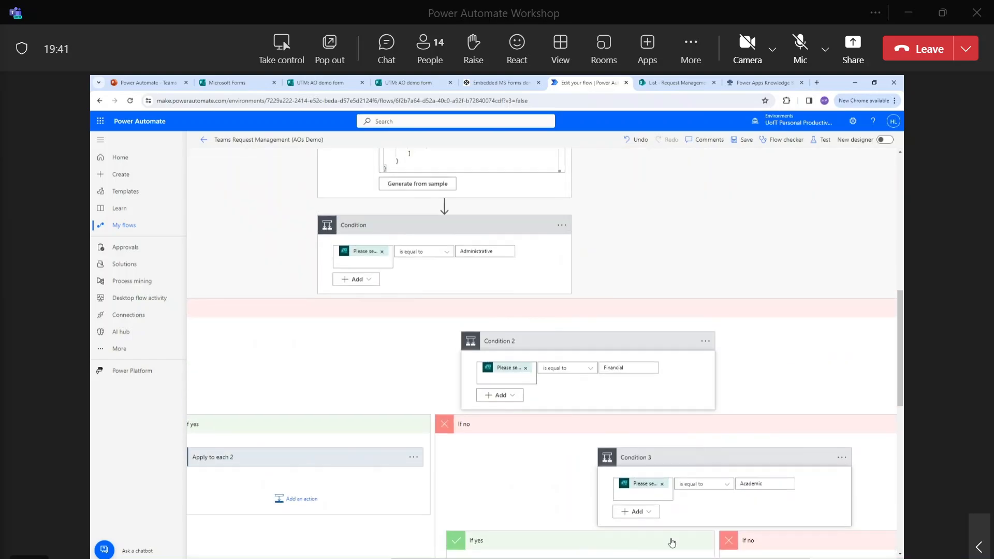
pyautogui.moveTo(678, 558); pyautogui.dragTo(479, 558)
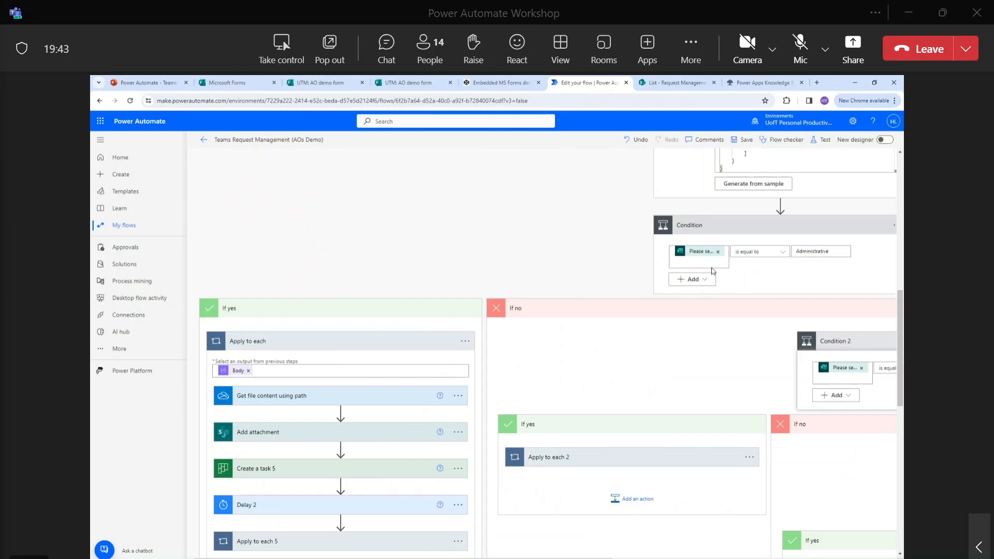
pyautogui.scroll(-1, 782, 263)
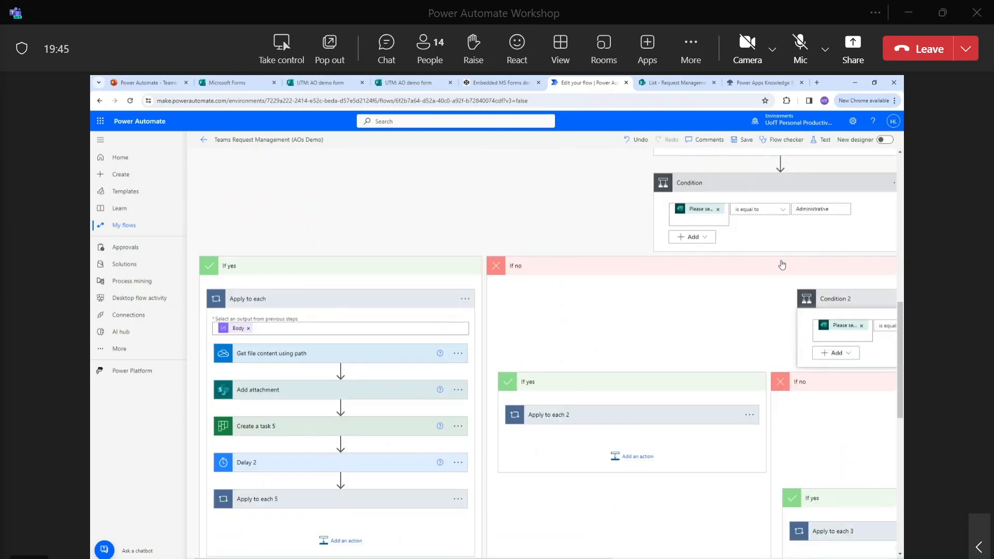
pyautogui.moveTo(614, 558); pyautogui.dragTo(701, 558)
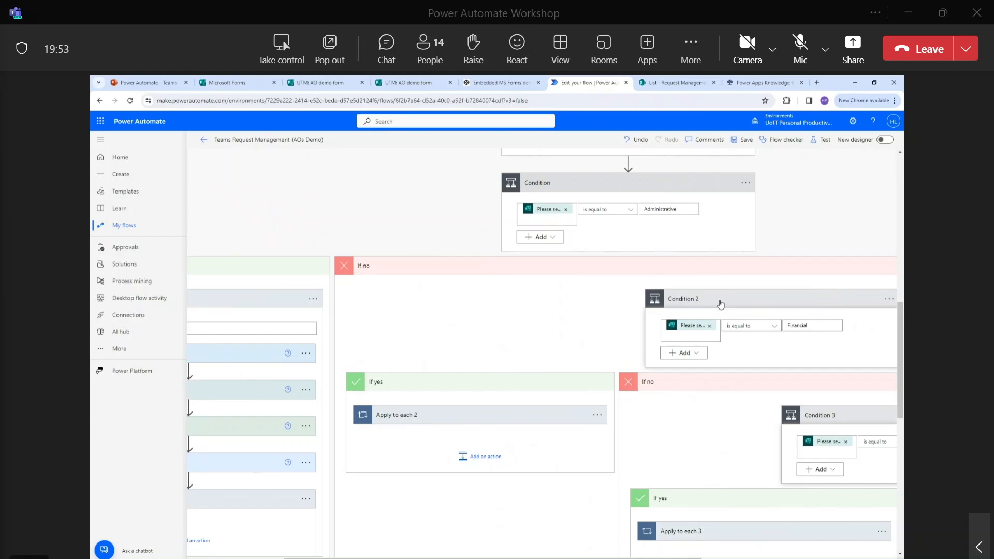
pyautogui.scroll(-1, 720, 304)
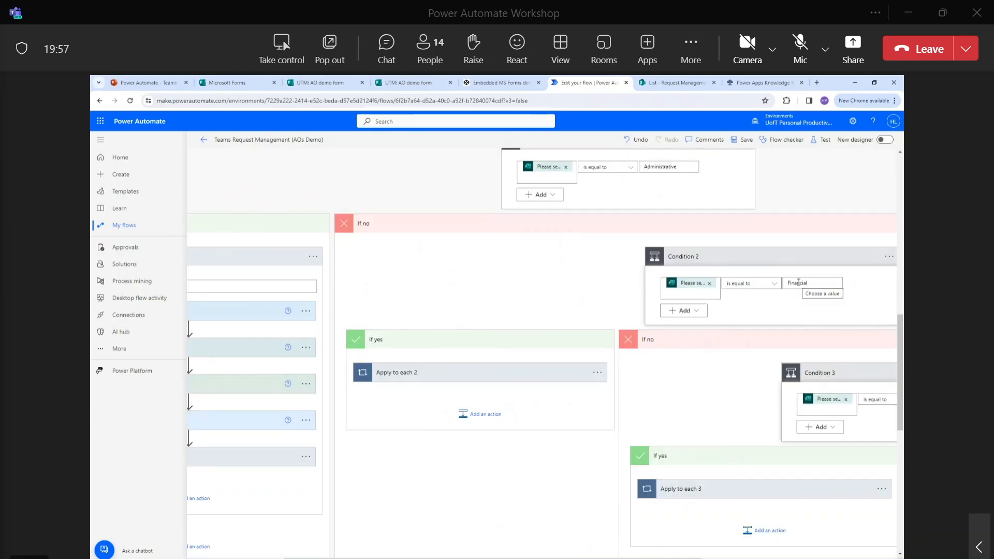
pyautogui.scroll(-2, 759, 290)
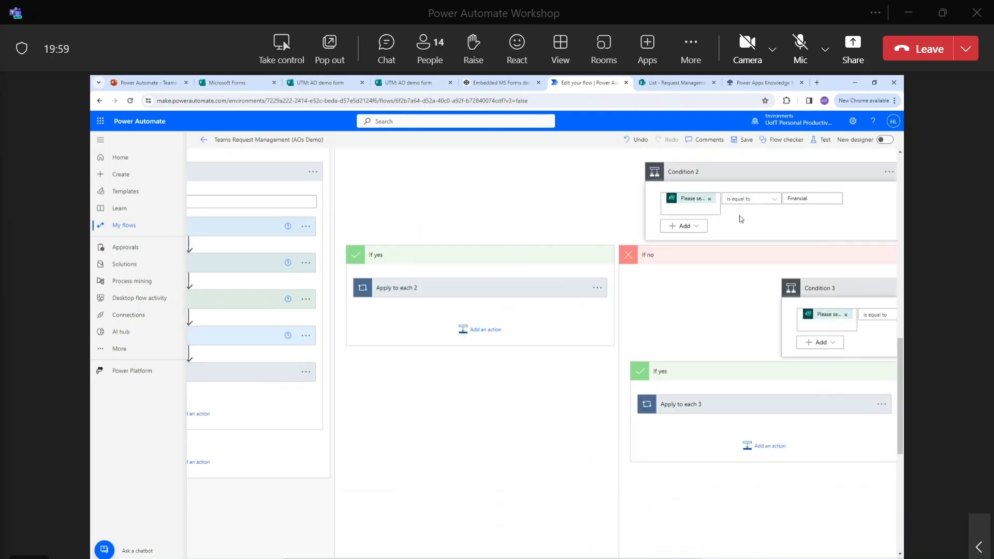
pyautogui.click(513, 290)
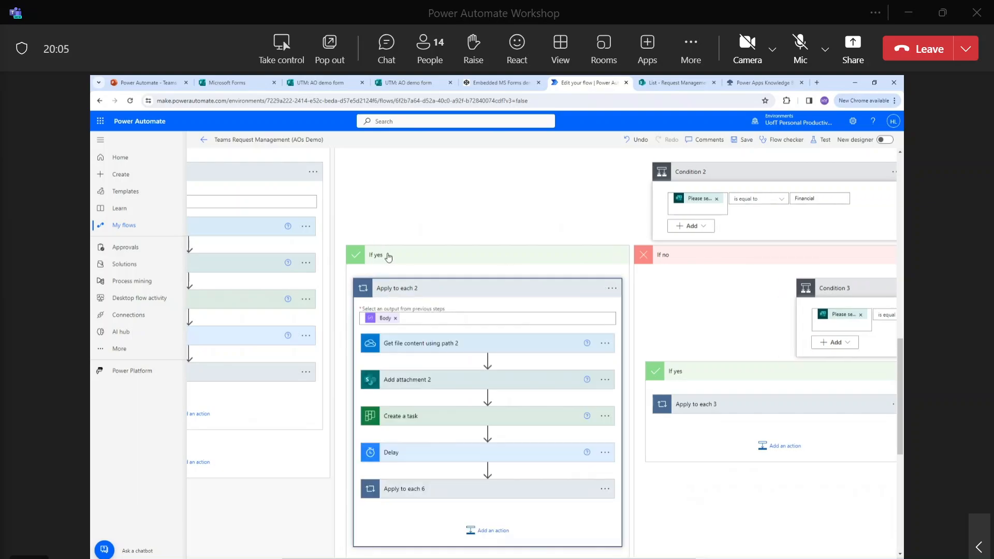
# Expand Get file content using path 2, Add attachment 2, and Create a task, which targets plan 'test task planner', bucket Financial.
pyautogui.scroll(-1, 469, 290)
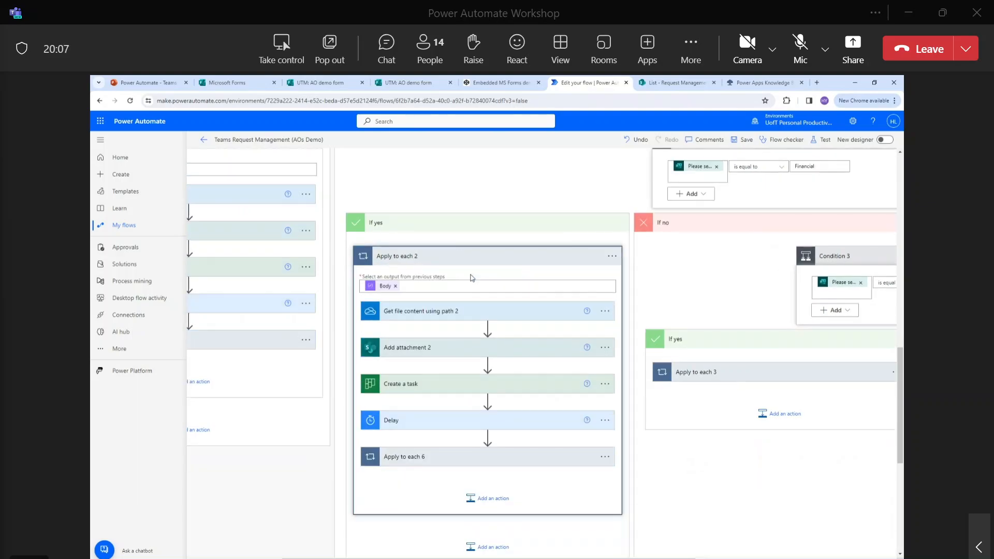
pyautogui.click(460, 311)
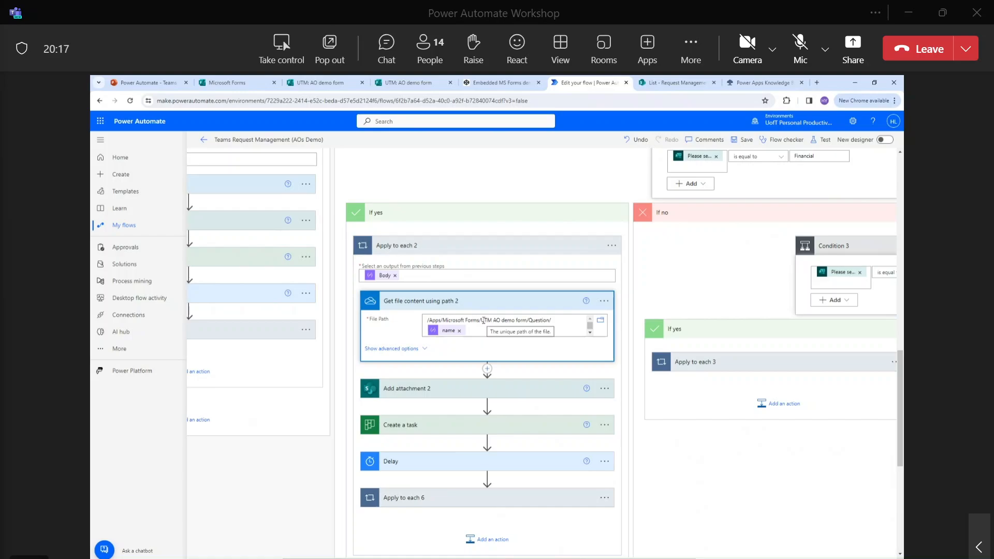
pyautogui.click(468, 387)
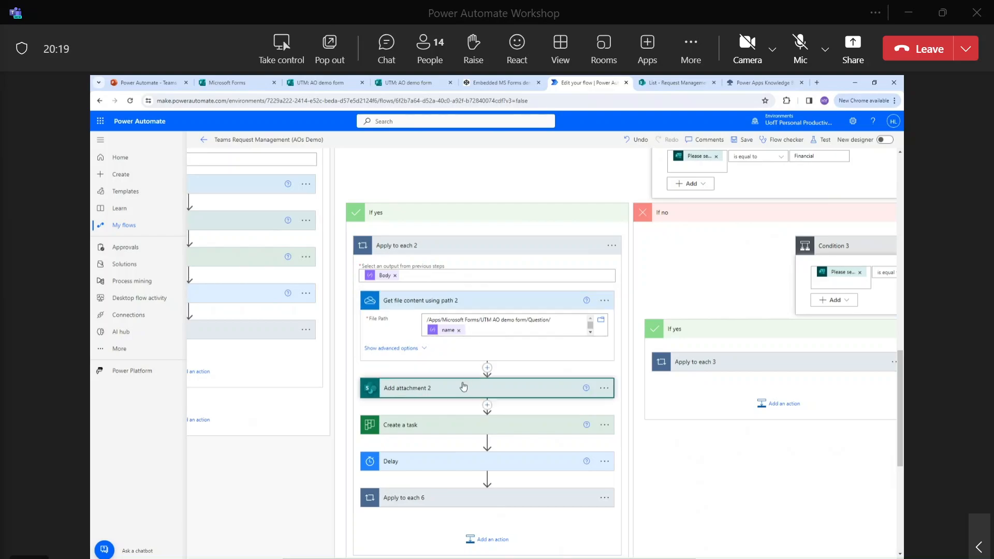
pyautogui.scroll(-1, 473, 373)
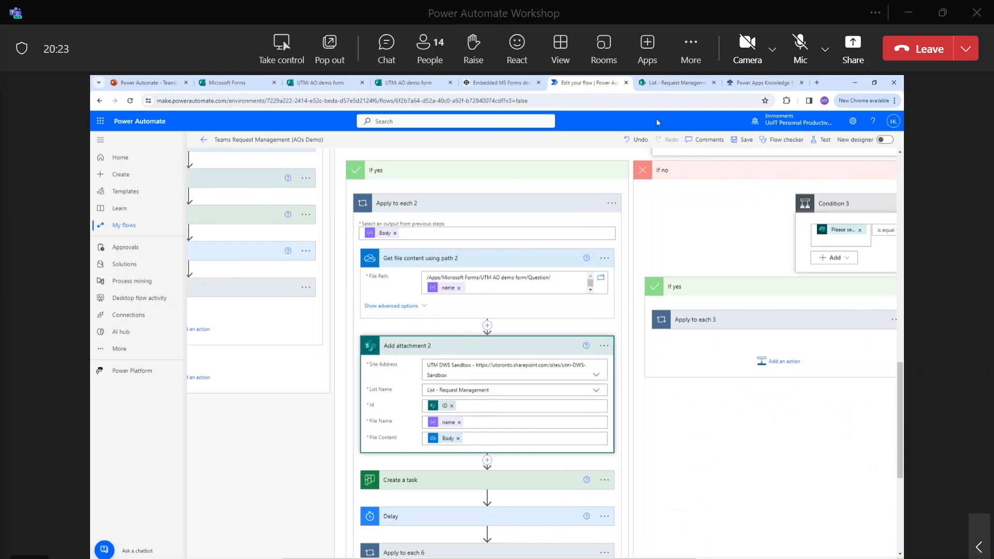
pyautogui.moveTo(668, 84)
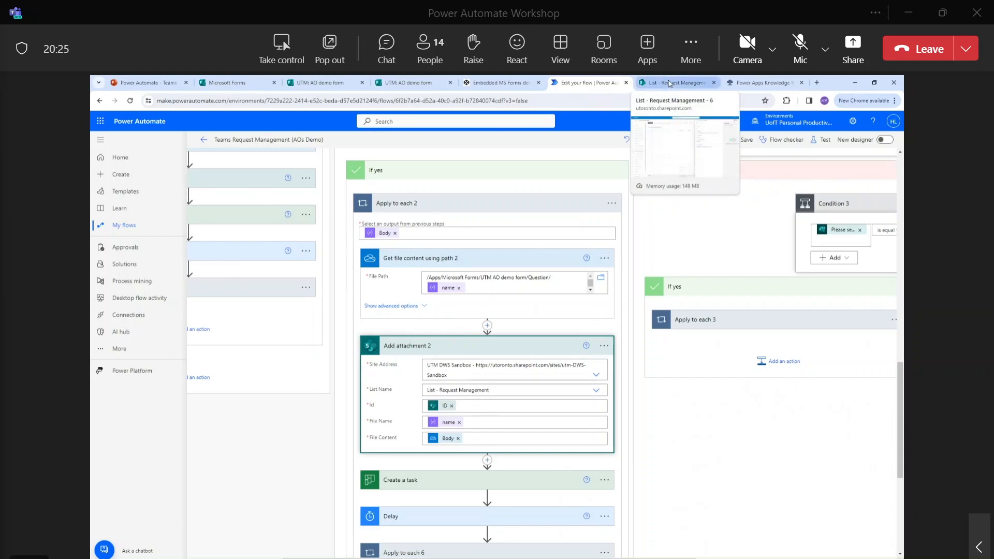
pyautogui.scroll(-3, 506, 390)
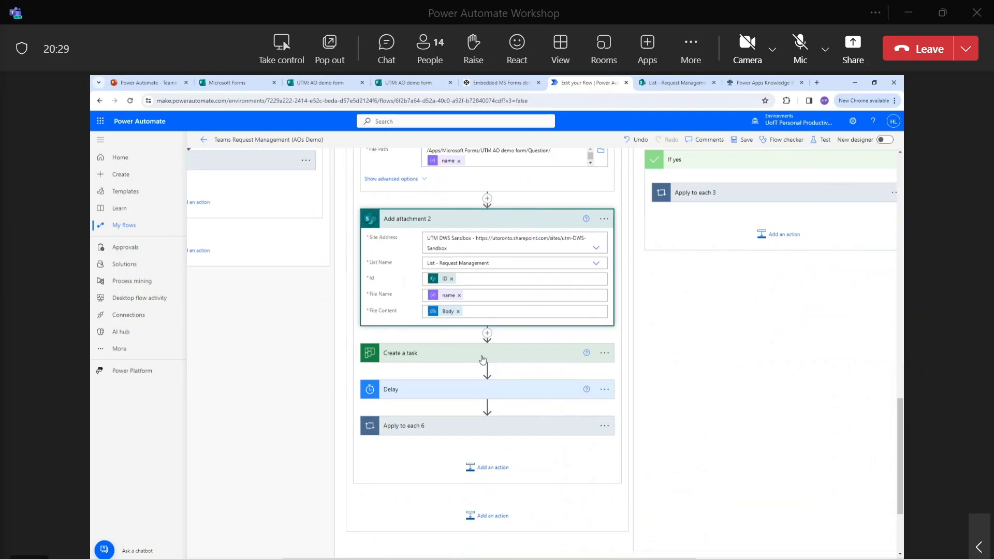
pyautogui.click(482, 359)
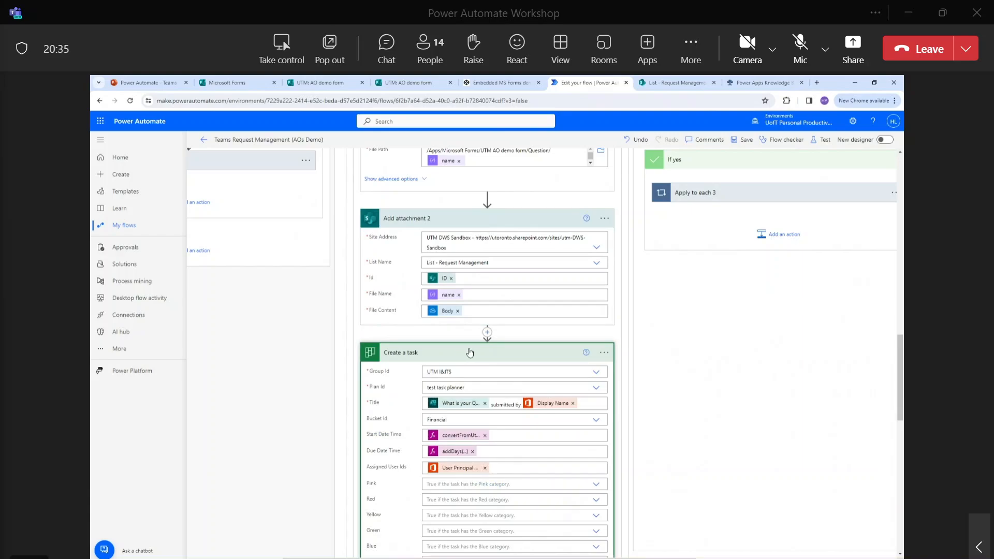
pyautogui.scroll(-2, 470, 352)
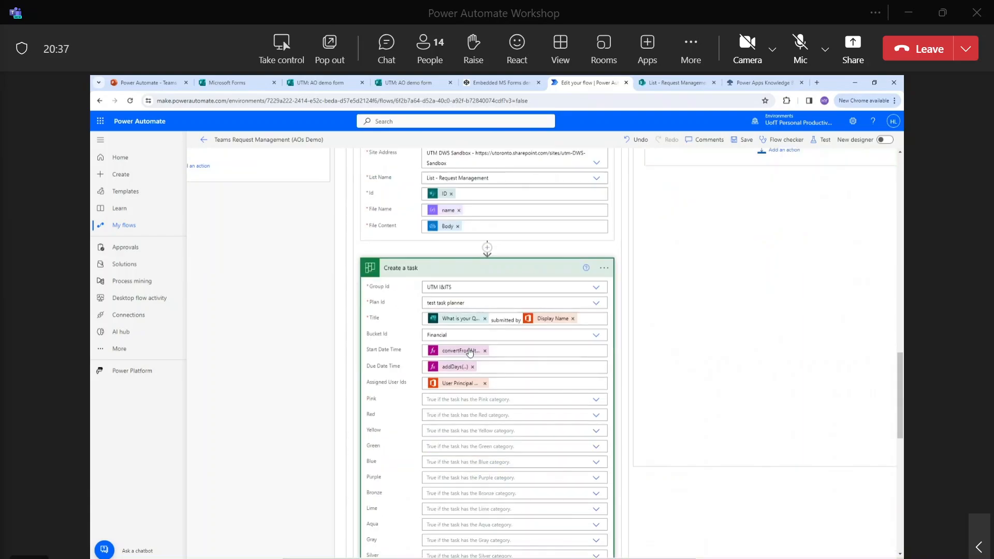
pyautogui.moveTo(470, 352)
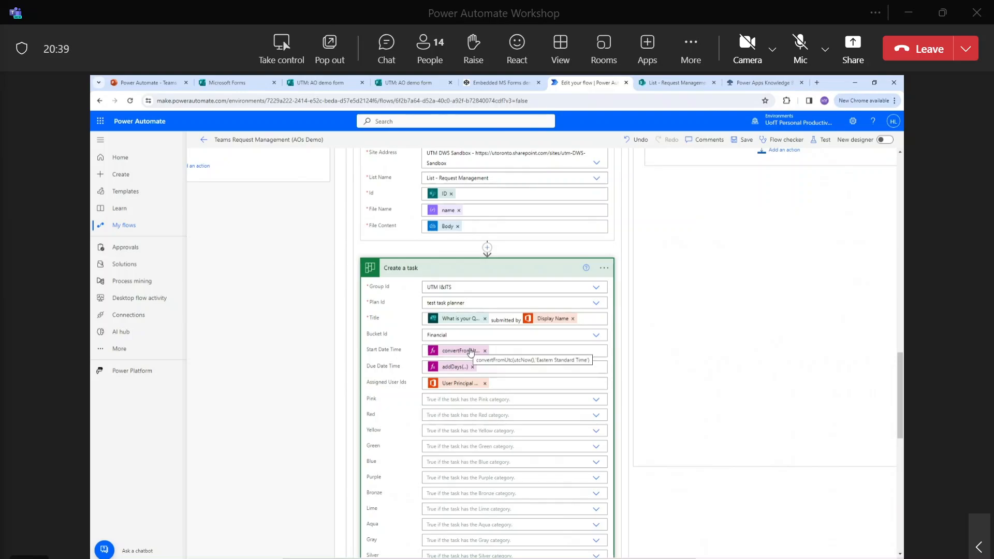
pyautogui.scroll(-2, 470, 353)
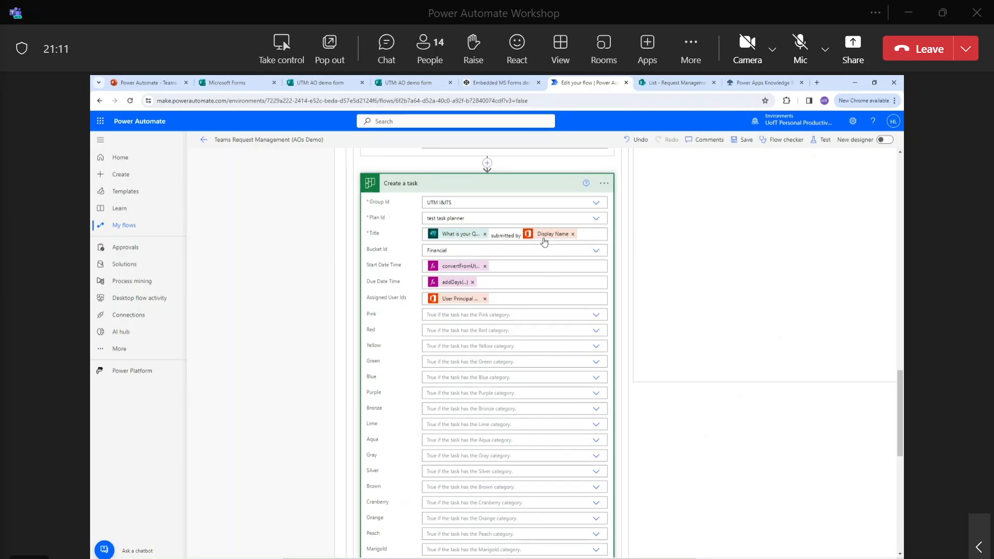
pyautogui.scroll(10, 543, 242)
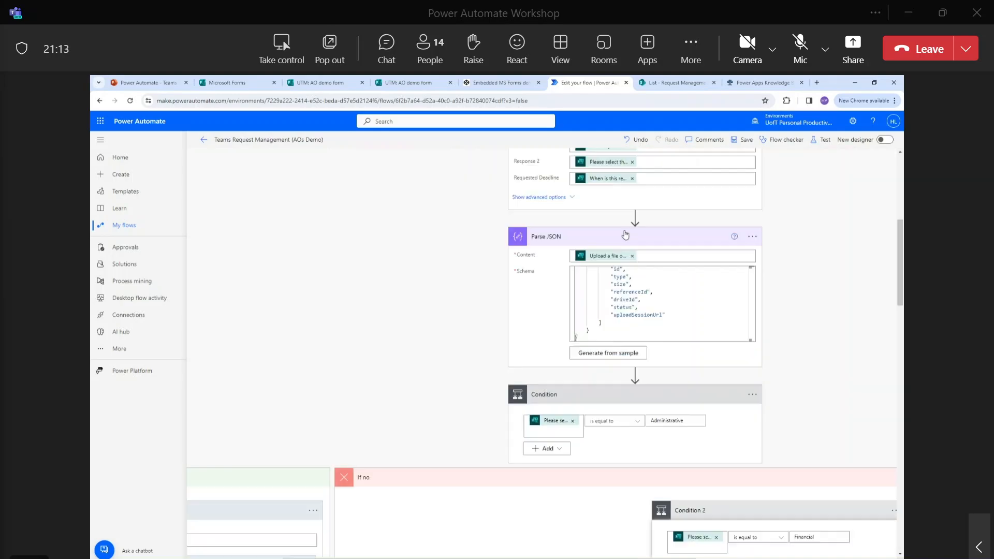
pyautogui.scroll(5, 626, 234)
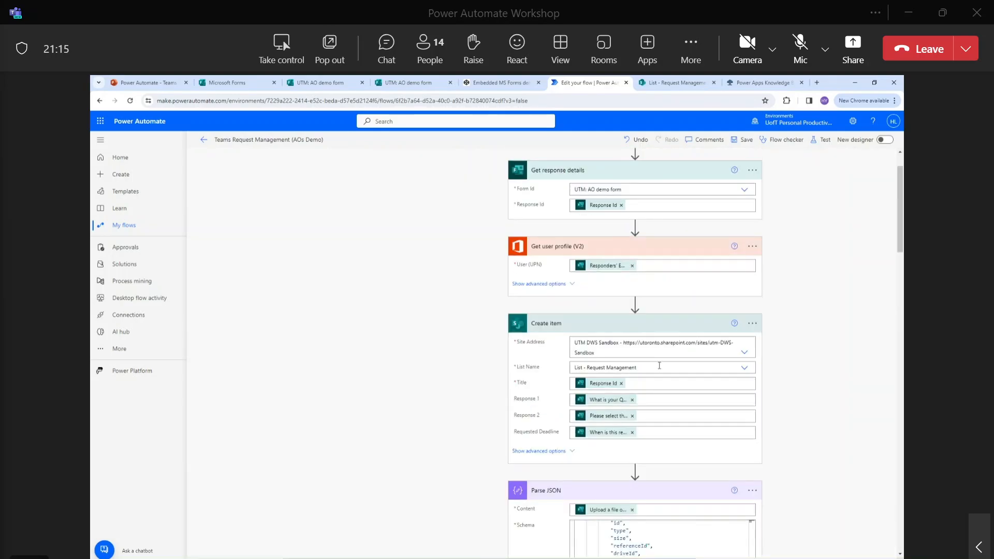
pyautogui.scroll(-15, 657, 365)
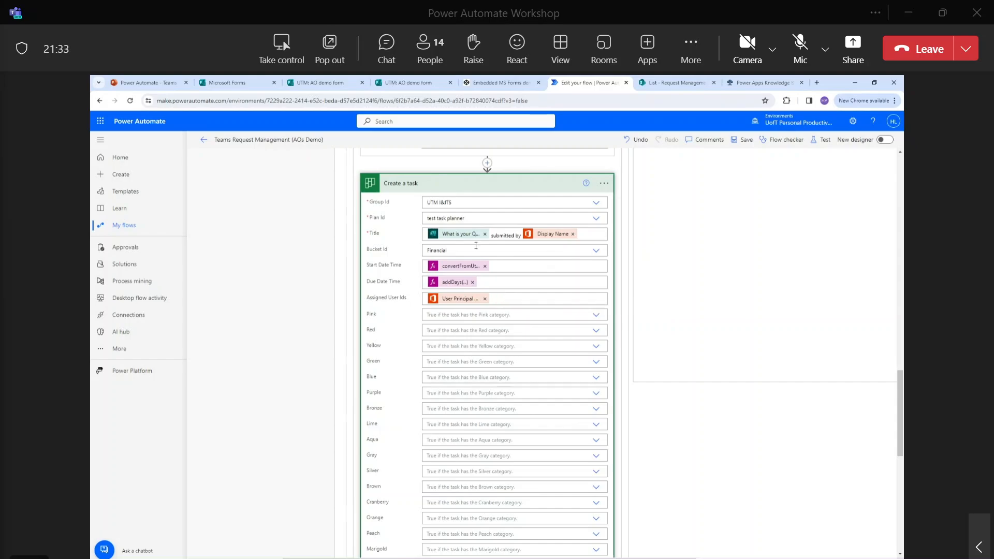
pyautogui.scroll(-10, 559, 423)
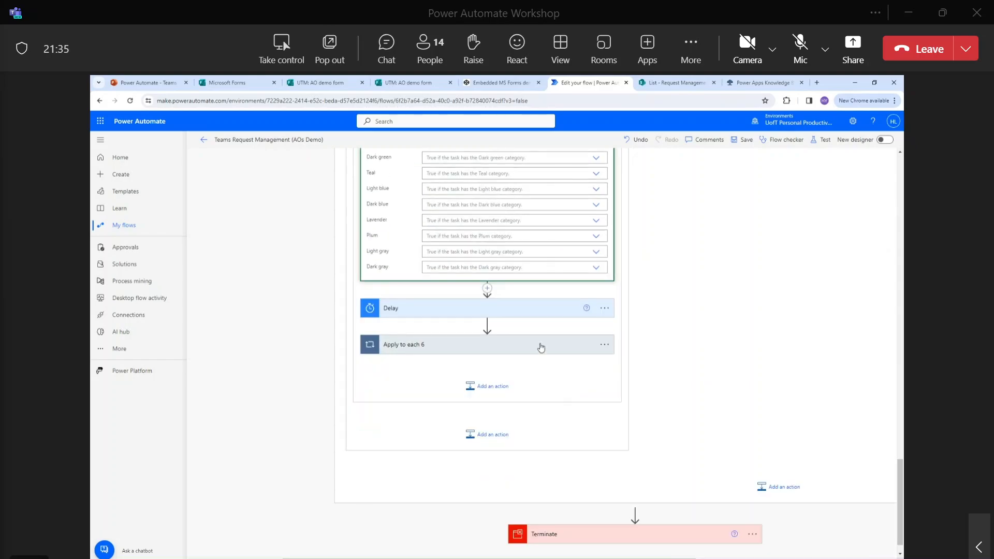
# Expand the Delay step's count and unit and the steps inside the Apply to each 6 loop.
pyautogui.click(535, 314)
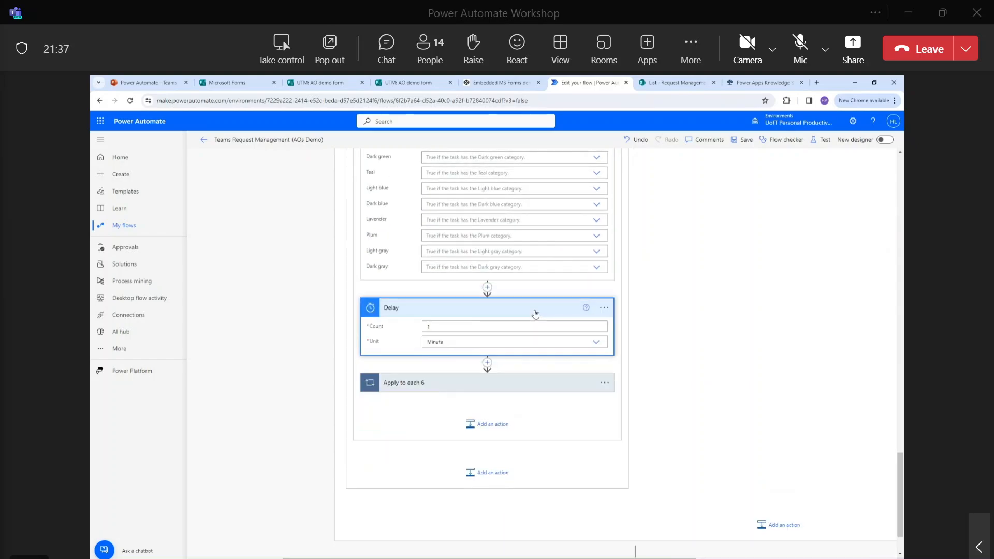
pyautogui.scroll(-1, 535, 342)
pyautogui.click(537, 350)
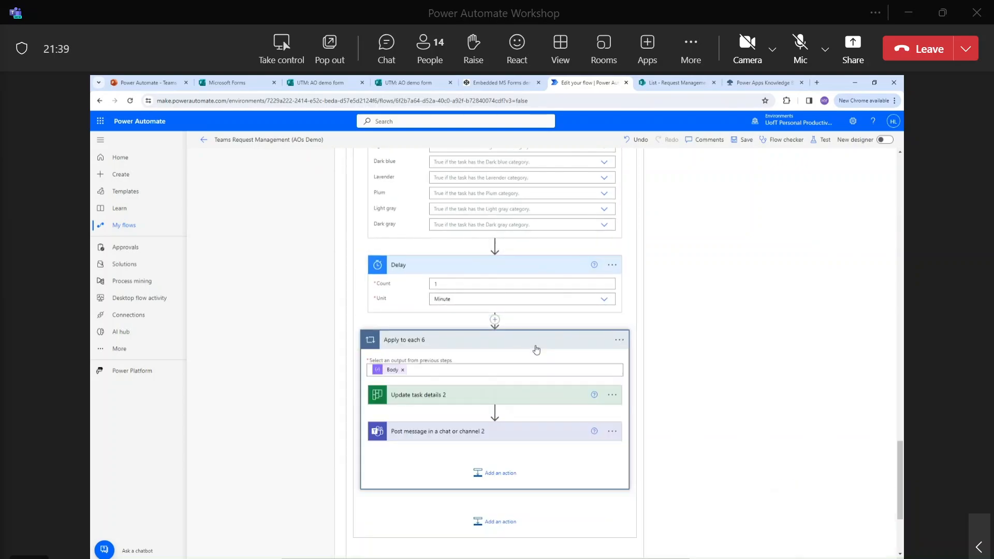
pyautogui.scroll(5, 523, 402)
pyautogui.scroll(4, 528, 395)
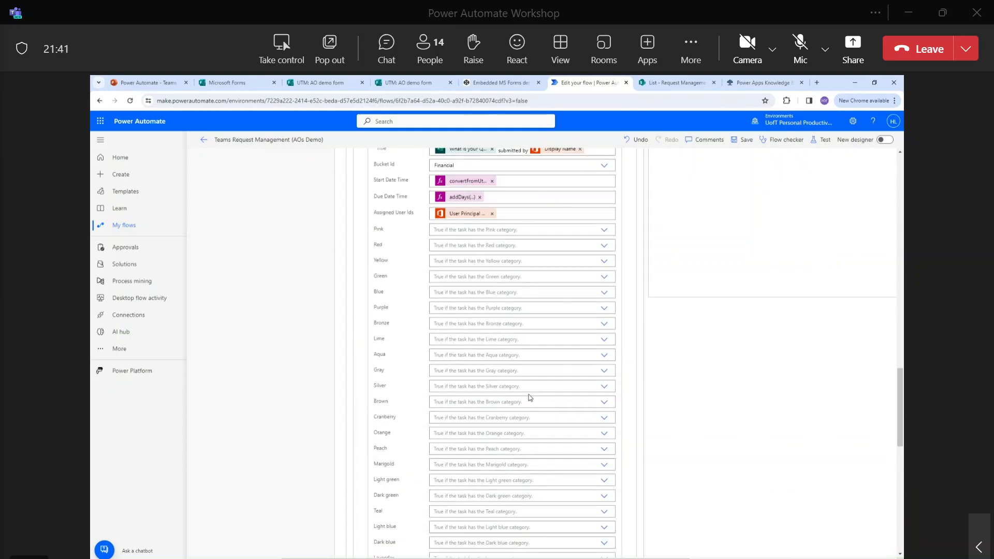
pyautogui.scroll(1, 533, 279)
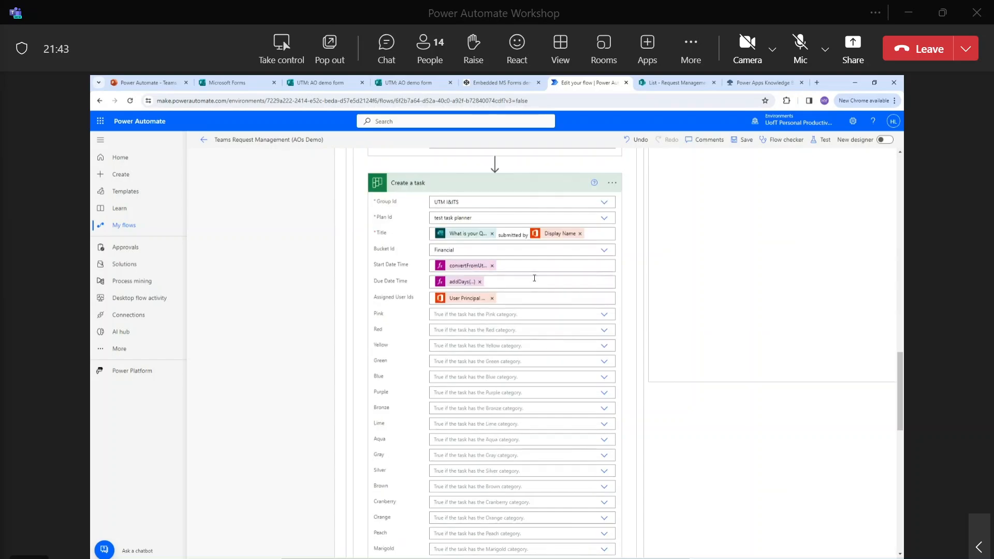
pyautogui.scroll(-9, 536, 279)
pyautogui.scroll(-2, 537, 280)
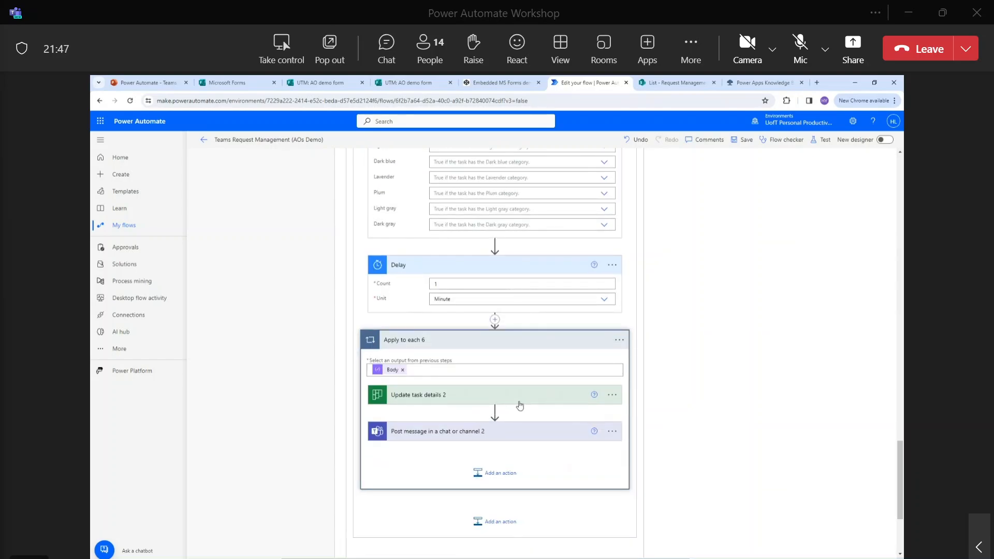
pyautogui.scroll(-1, 519, 406)
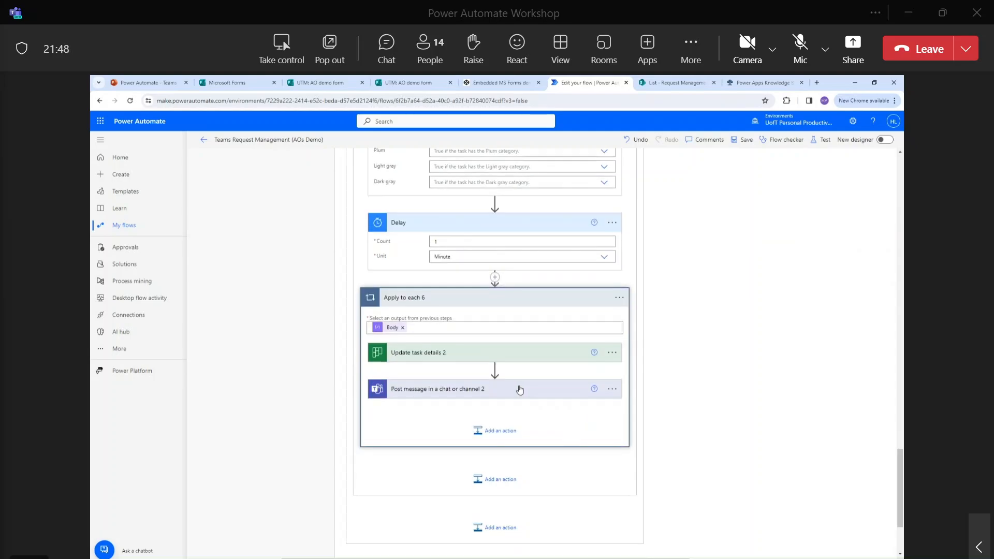
# Expand Update task details 2 and bring up dynamic content for its Description field.
pyautogui.click(524, 360)
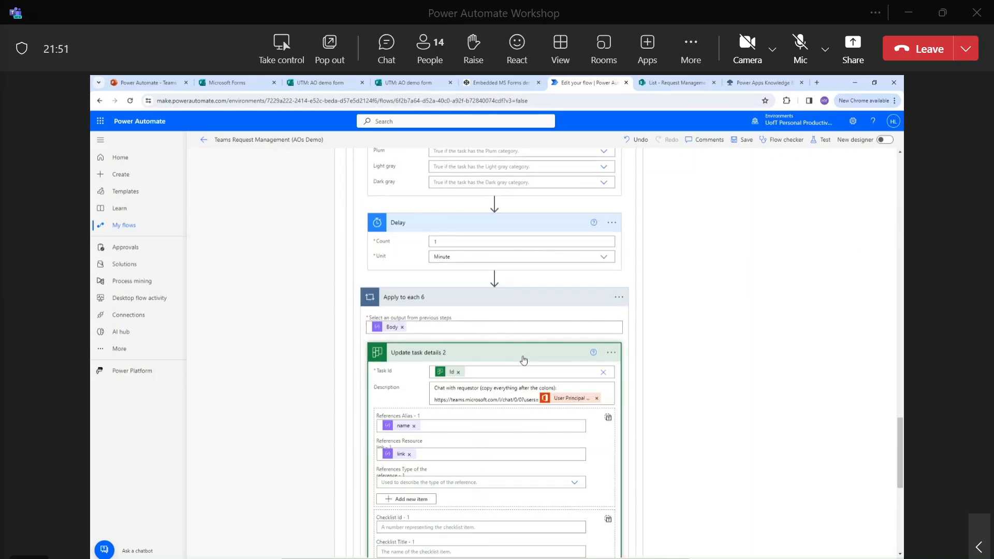
pyautogui.scroll(-1, 524, 360)
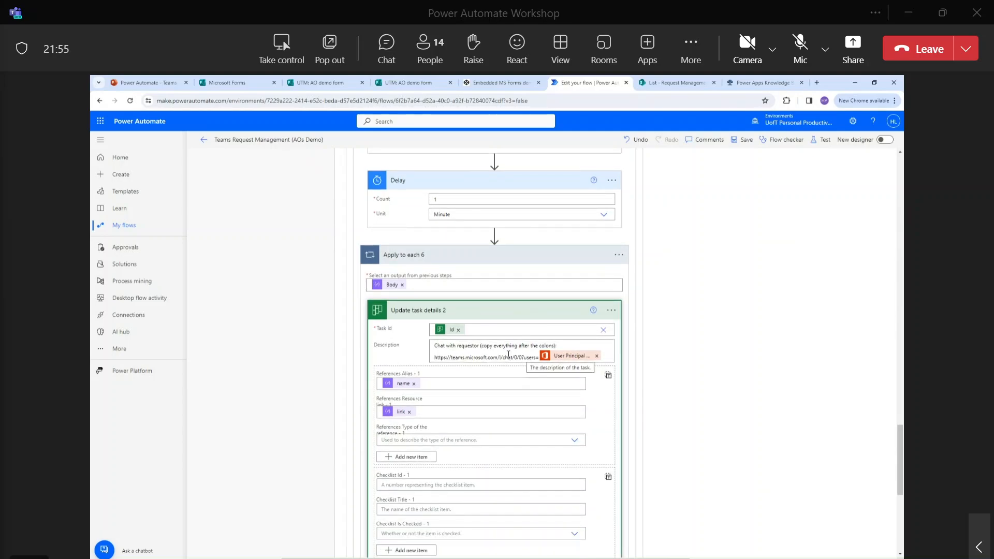
pyautogui.click(479, 346)
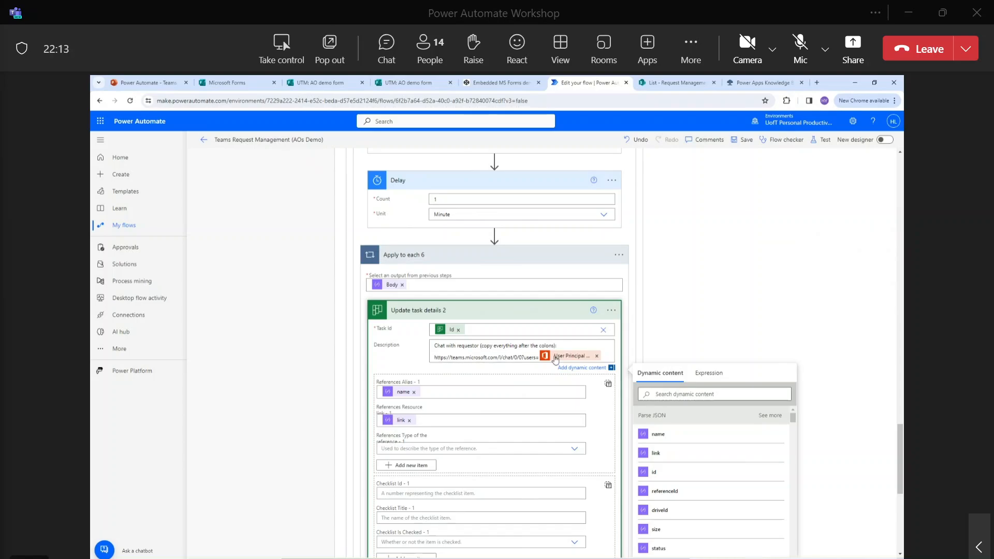
pyautogui.scroll(-2, 570, 357)
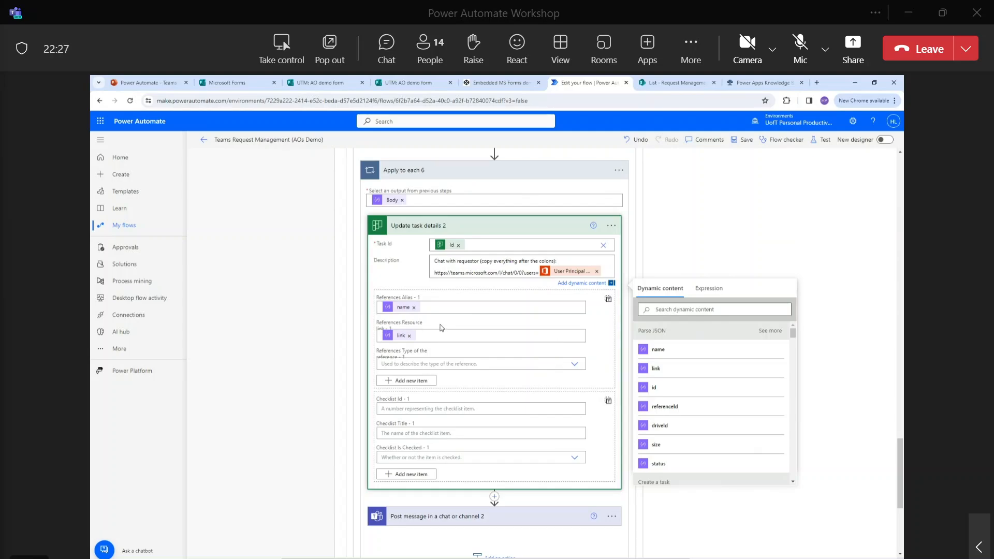
pyautogui.scroll(-3, 442, 328)
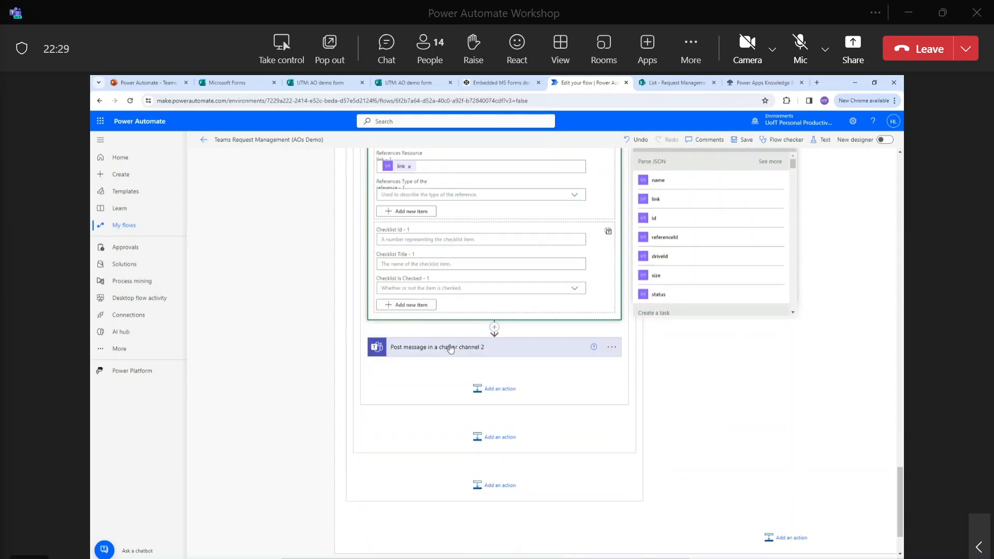
# Expand Post message in a chat or channel 2, posting as Flow bot, and browse the Group chat field's dynamic content.
pyautogui.click(465, 354)
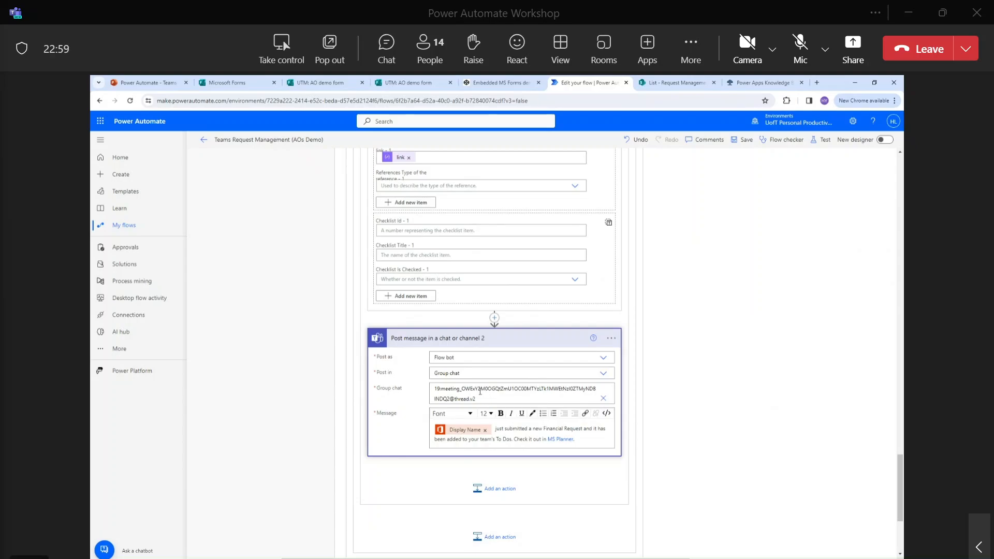
pyautogui.click(516, 402)
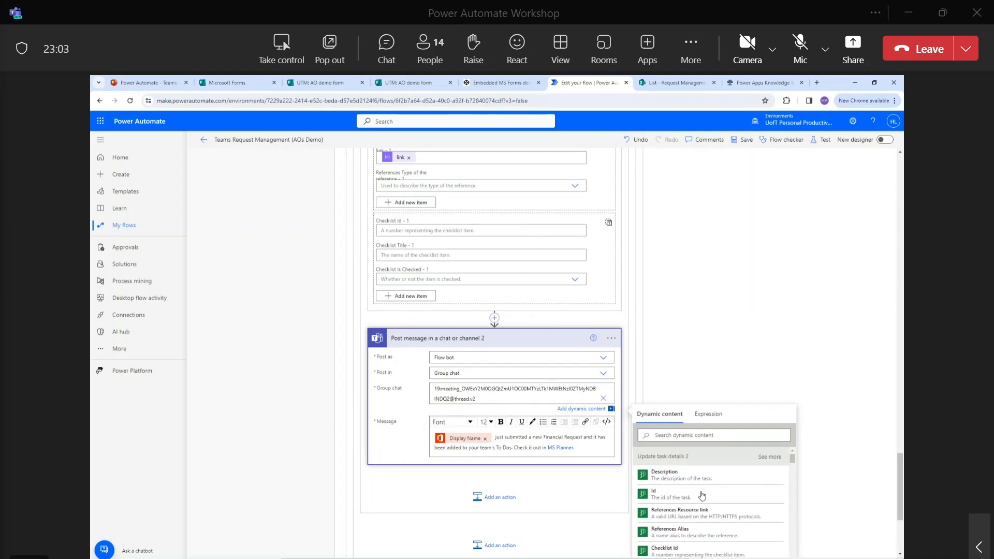
pyautogui.scroll(-3, 691, 481)
pyautogui.scroll(-3, 637, 467)
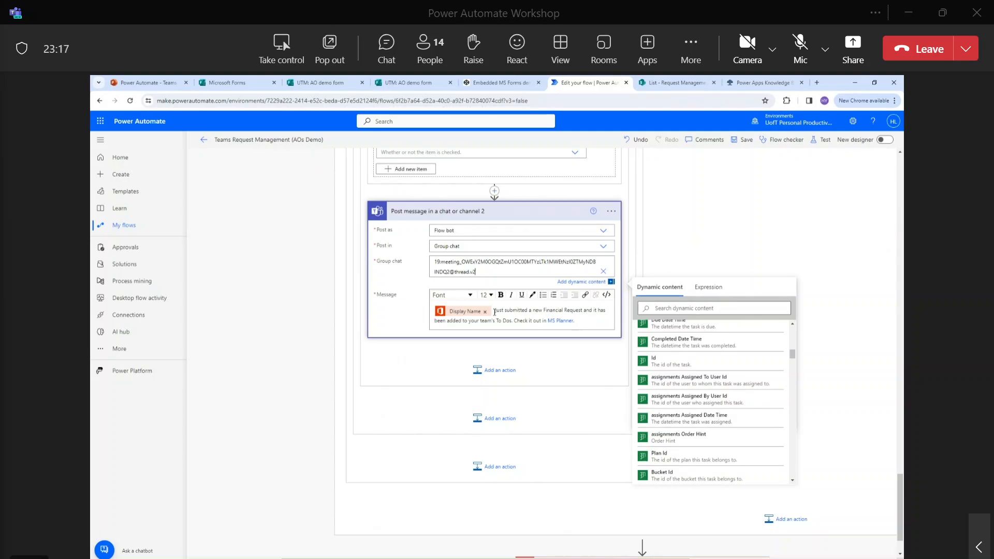
pyautogui.moveTo(474, 316)
pyautogui.scroll(5, 566, 312)
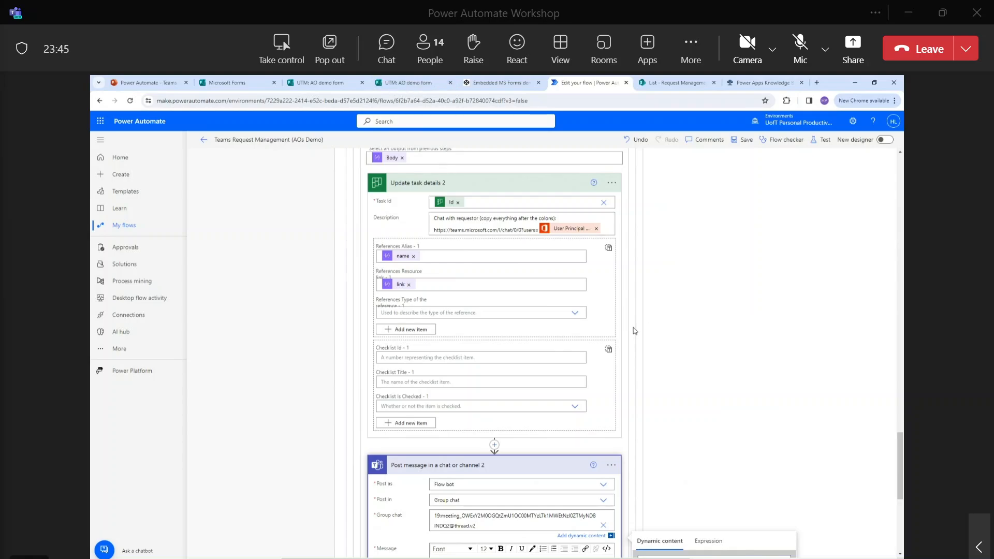
pyautogui.scroll(15, 635, 330)
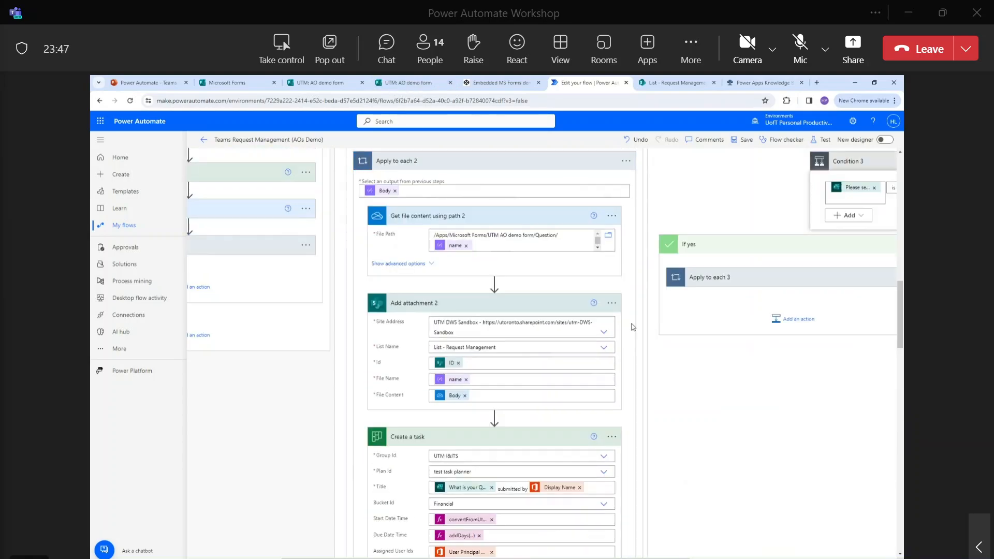
pyautogui.scroll(-15, 631, 328)
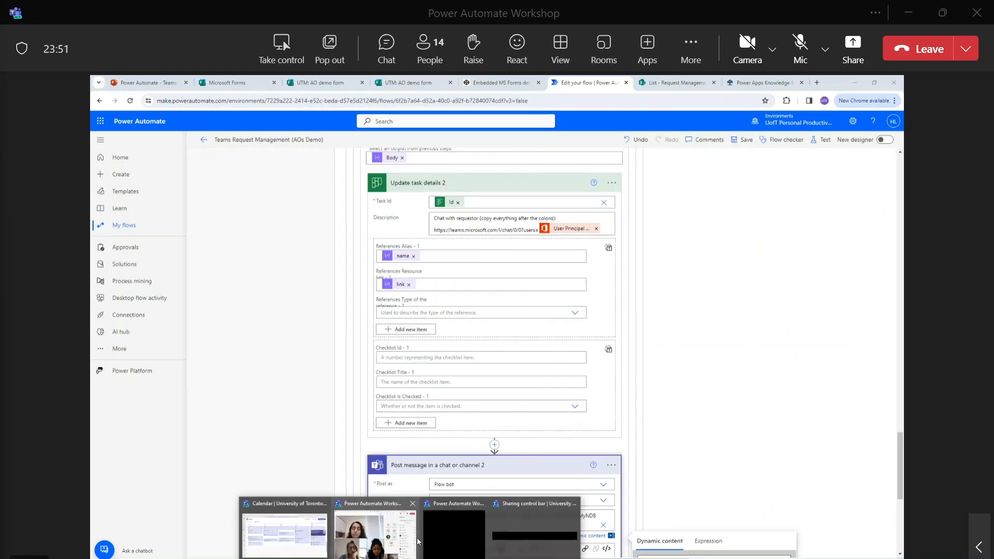
pyautogui.click(285, 533)
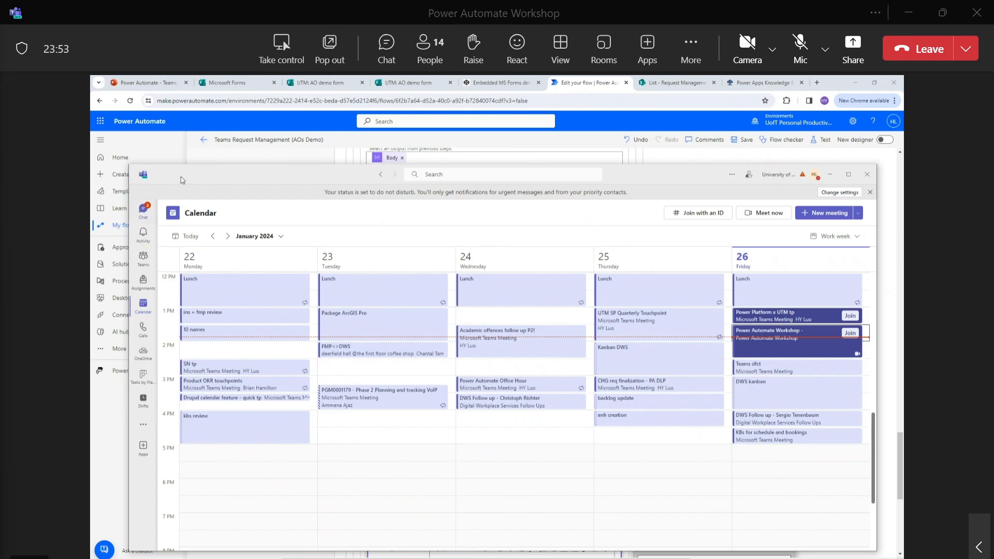
pyautogui.click(143, 210)
pyautogui.moveTo(214, 175); pyautogui.dragTo(213, 147)
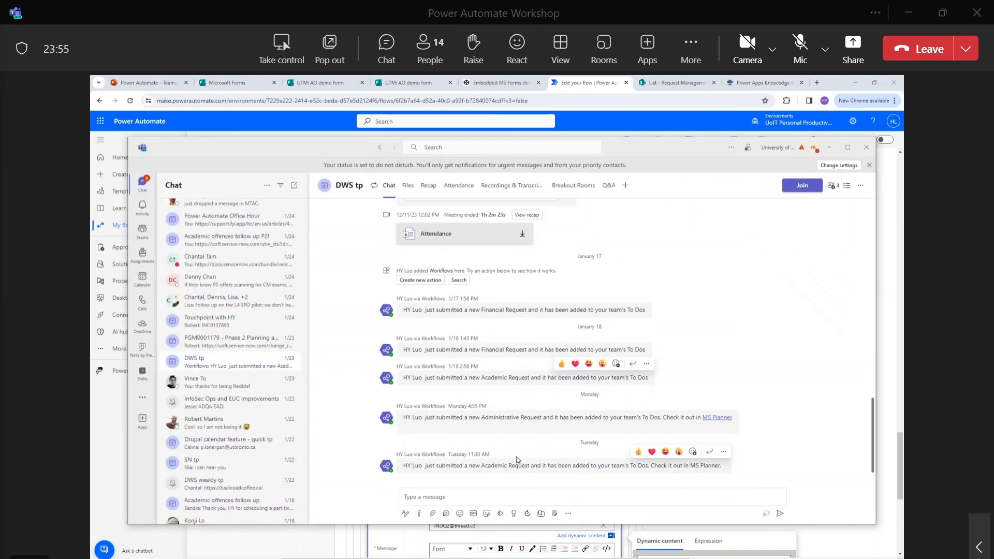
pyautogui.moveTo(456, 466); pyautogui.dragTo(574, 465)
pyautogui.click(574, 465)
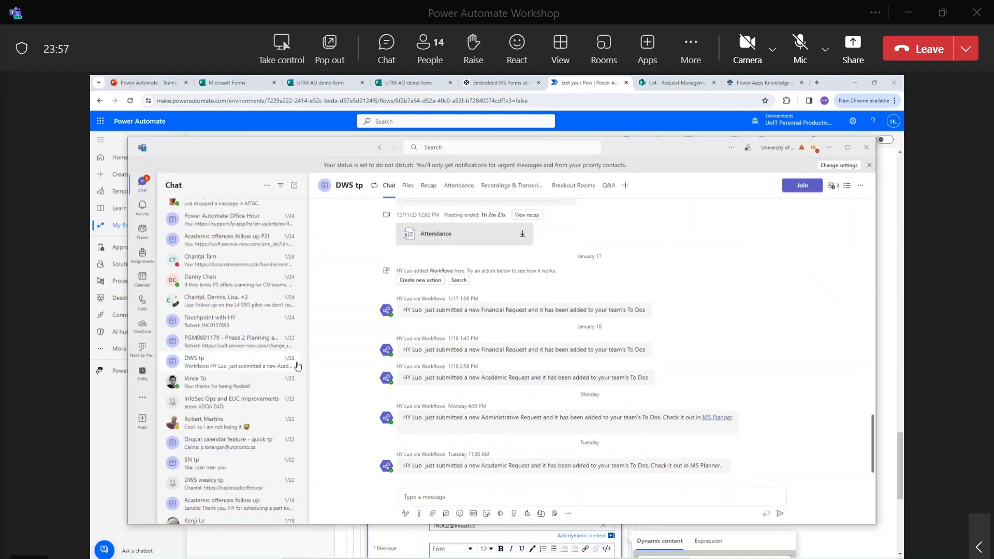
pyautogui.scroll(3, 261, 333)
pyautogui.scroll(5, 261, 333)
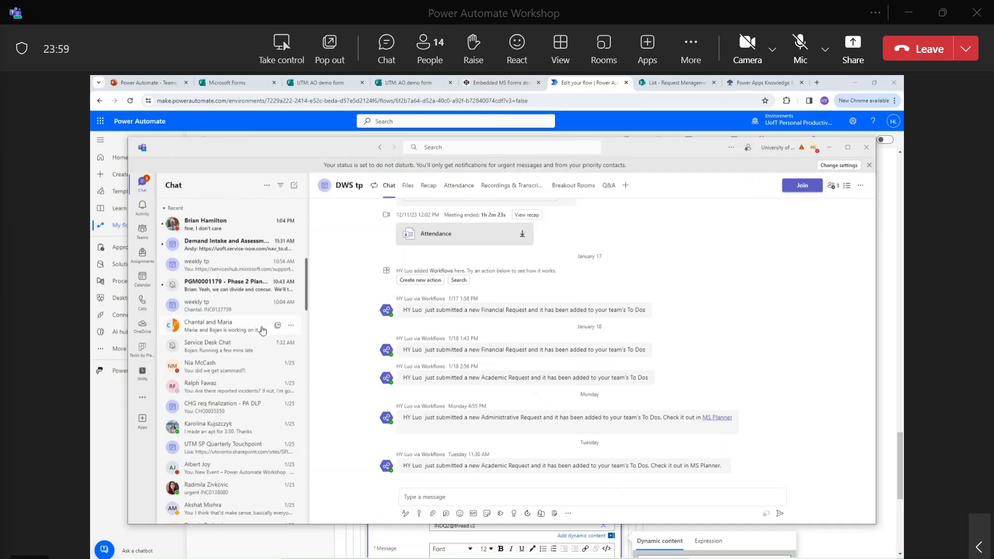
pyautogui.scroll(-5, 263, 328)
pyautogui.scroll(-3, 263, 328)
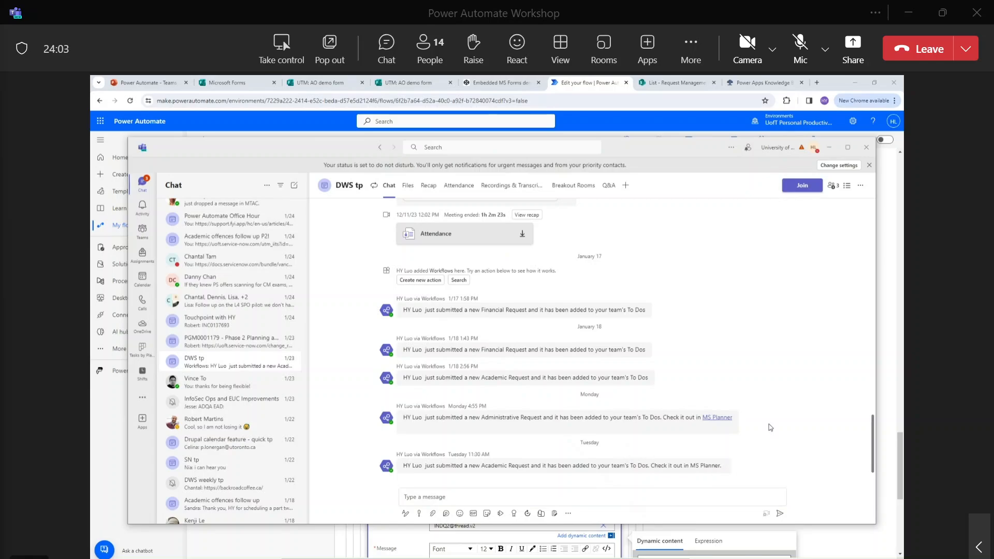
pyautogui.scroll(3, 773, 418)
pyautogui.scroll(-3, 772, 418)
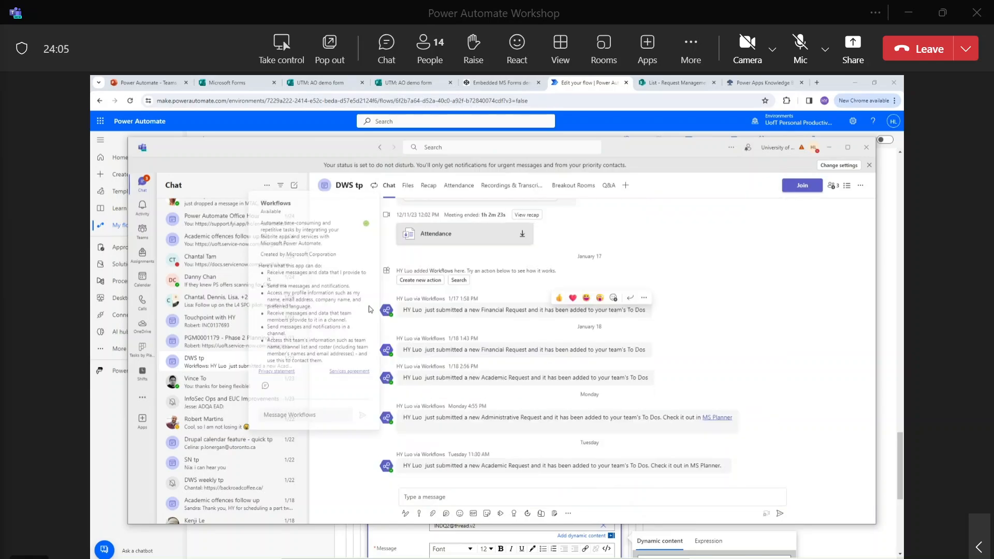
pyautogui.scroll(8, 252, 335)
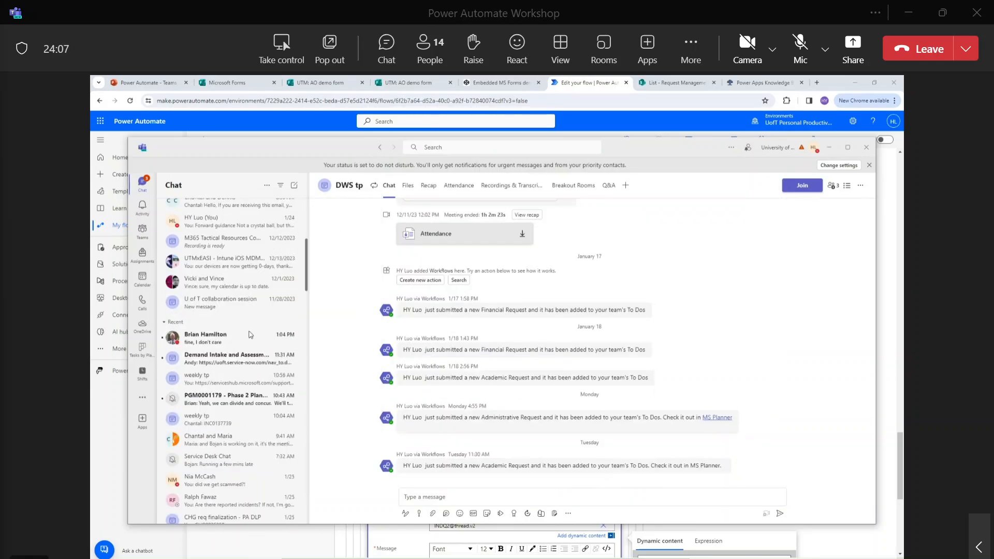
pyautogui.scroll(5, 252, 334)
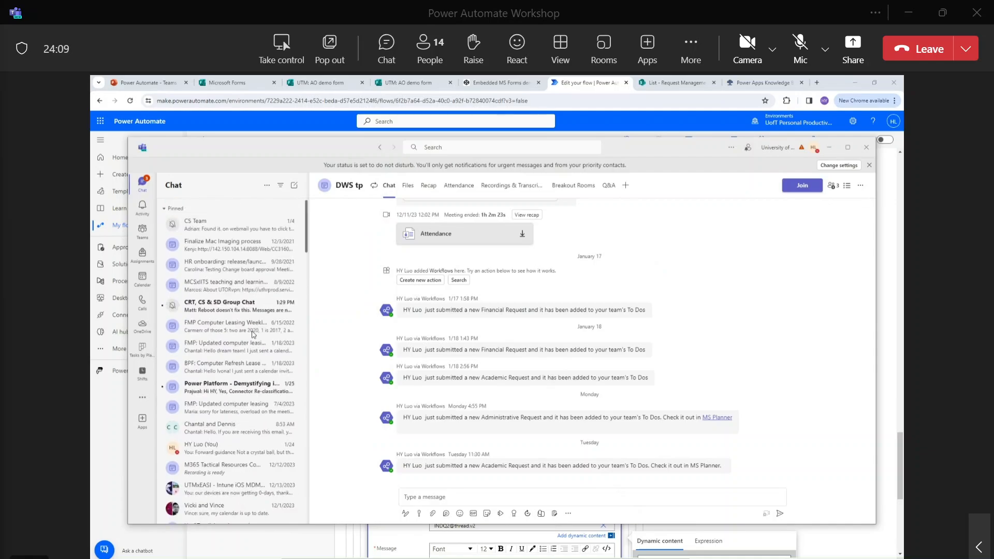
pyautogui.click(887, 337)
# Leave the designer for the flow details page, where the Jan 26, 01:41 PM run shows Running.
pyautogui.scroll(-4, 553, 338)
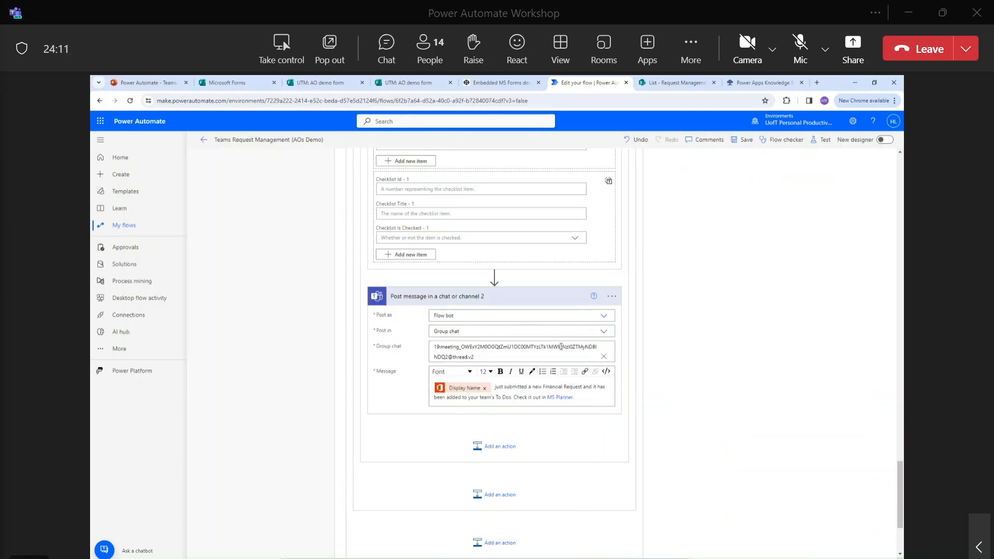
pyautogui.scroll(-3, 561, 346)
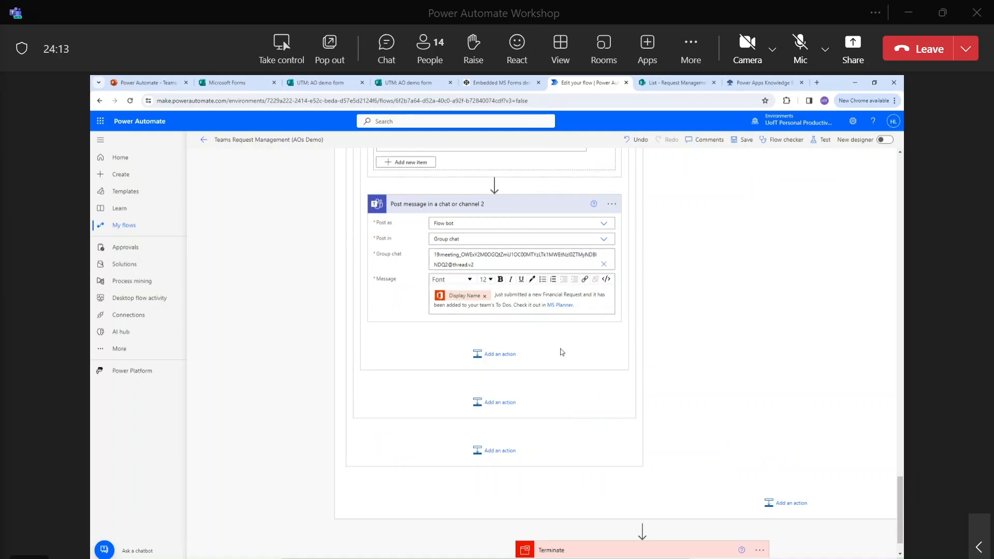
pyautogui.scroll(20, 561, 350)
pyautogui.doubleClick(383, 226)
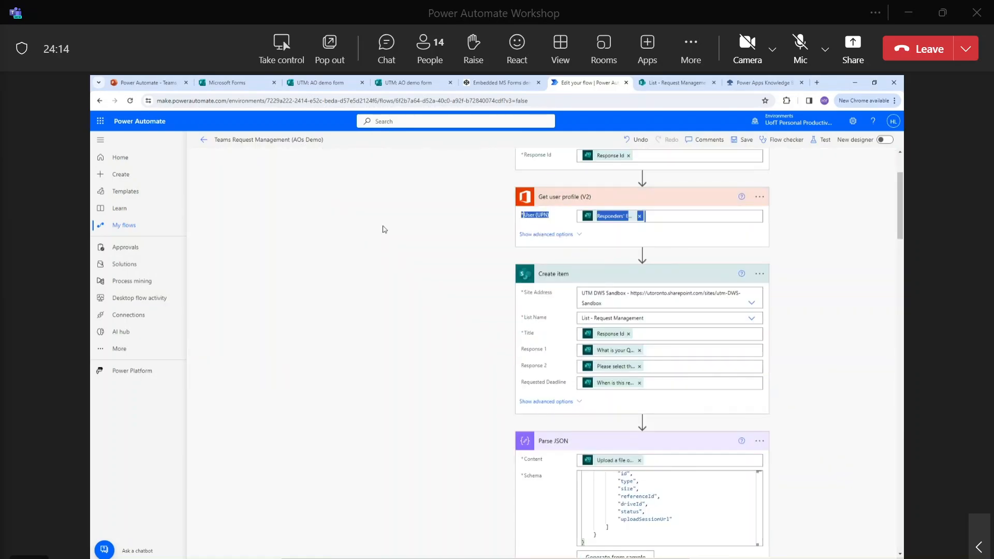
pyautogui.click(205, 140)
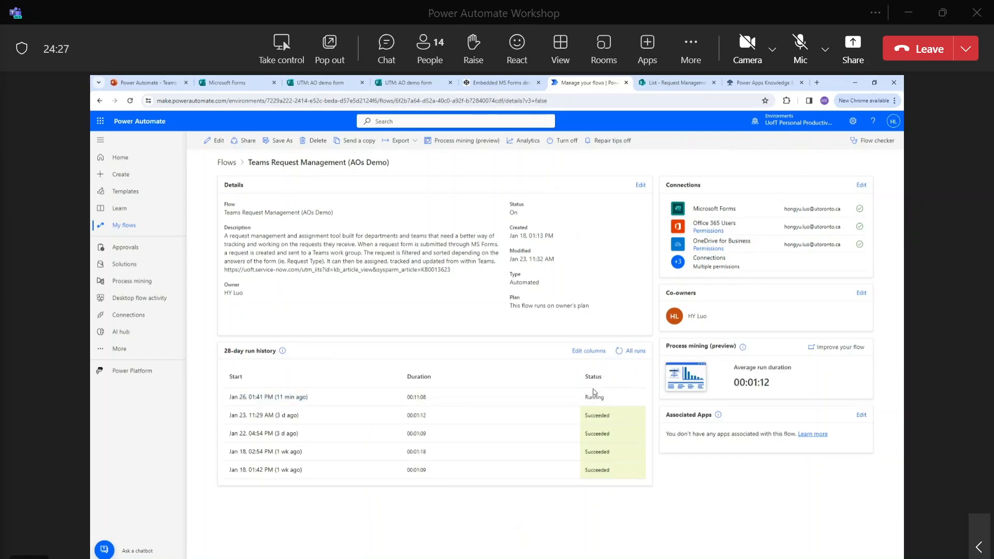
# Open the running Jan 26, 01:41 PM run and expand its Condition and skipped Apply to each.
pyautogui.click(290, 397)
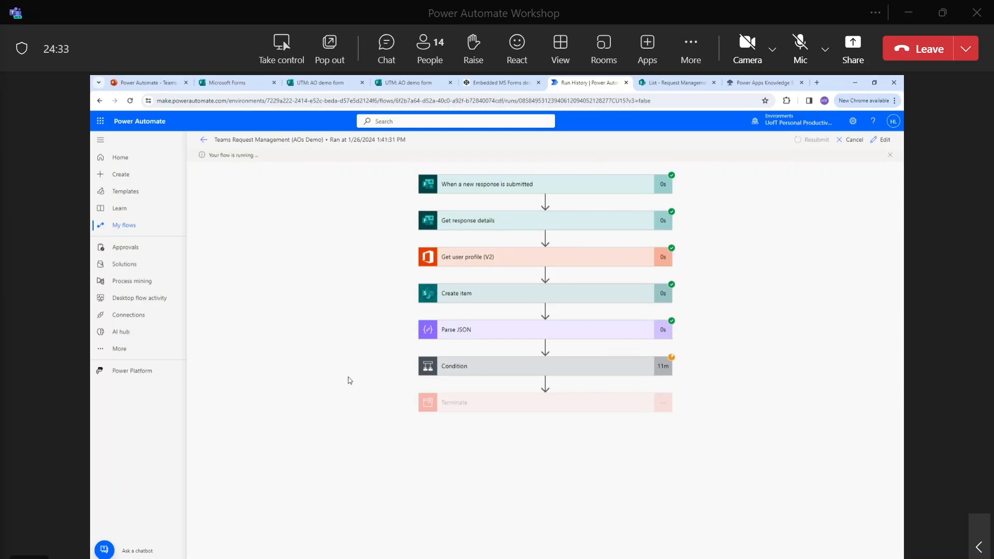
pyautogui.click(593, 375)
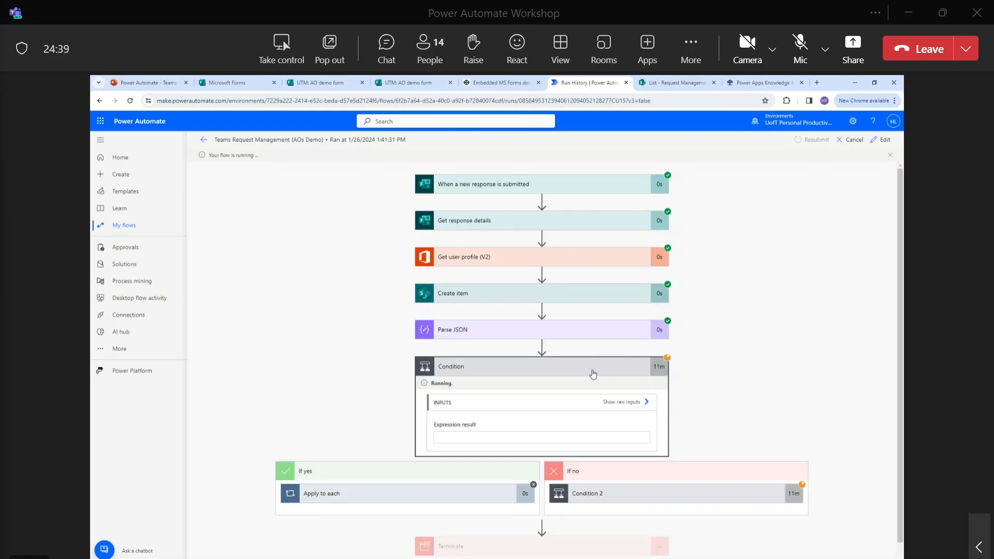
pyautogui.click(463, 486)
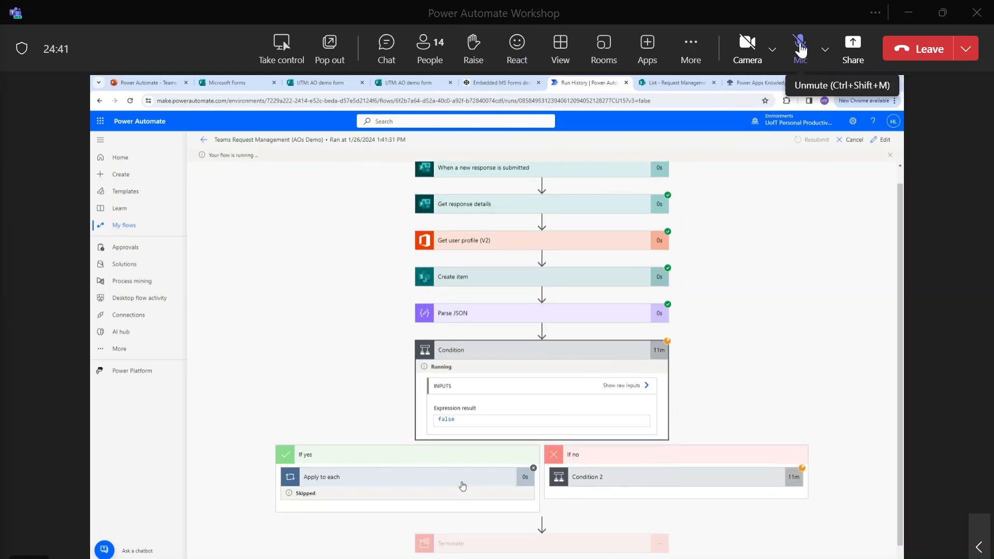
pyautogui.scroll(-1, 785, 439)
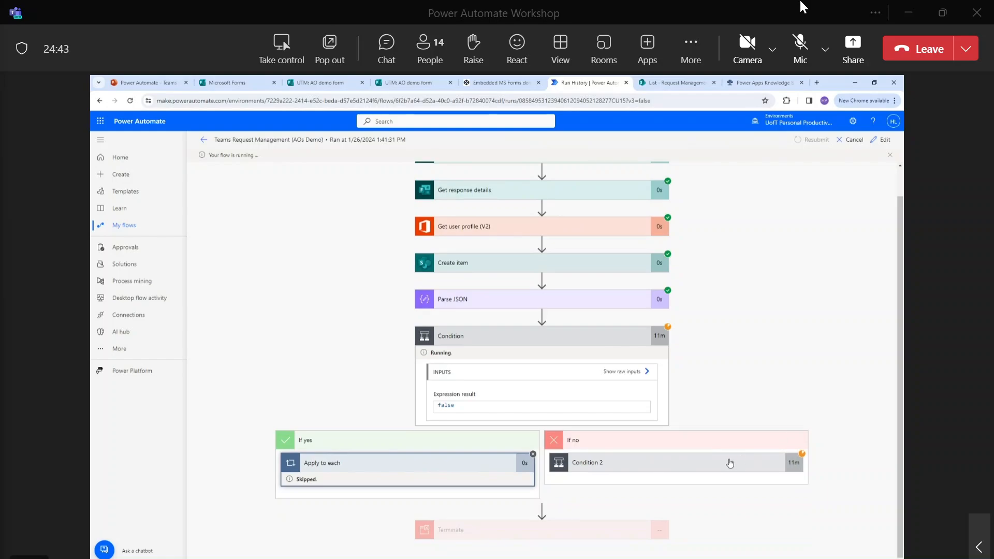
# Review the Condition 2 result and Apply to each 2's inner steps, then return to the details page.
pyautogui.click(725, 466)
pyautogui.scroll(-3, 727, 456)
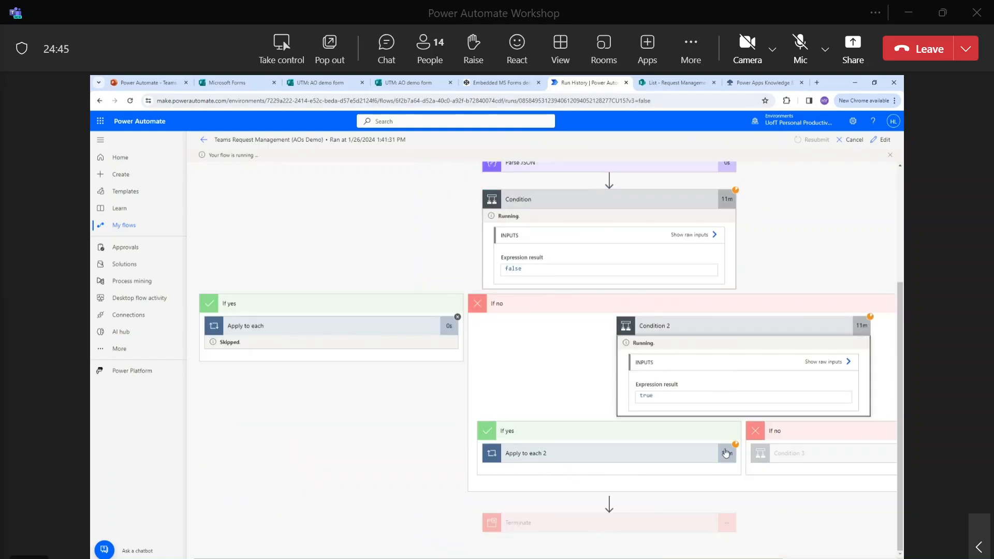
pyautogui.scroll(3, 735, 332)
pyautogui.scroll(-2, 737, 335)
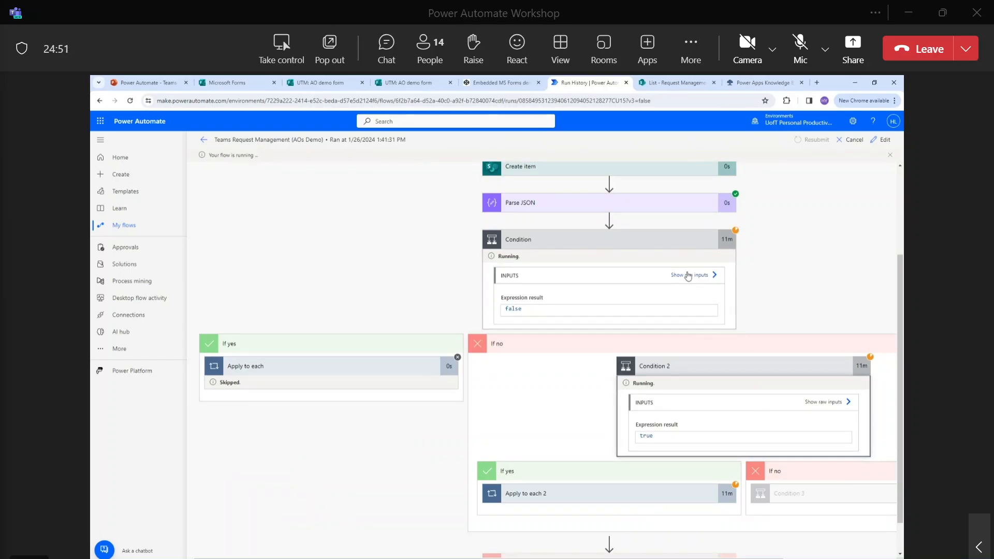
pyautogui.scroll(-1, 725, 371)
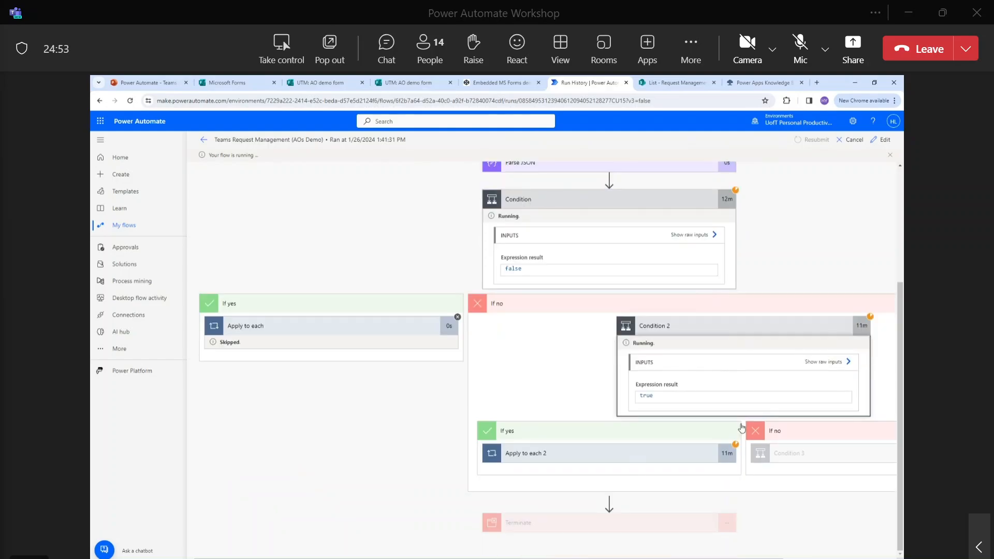
pyautogui.click(625, 459)
pyautogui.scroll(-5, 699, 417)
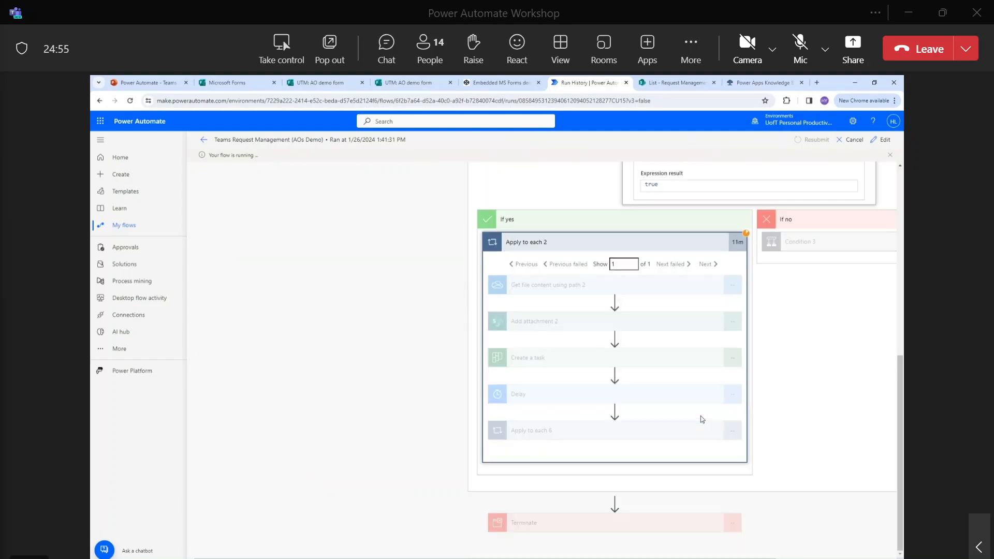
pyautogui.scroll(4, 628, 269)
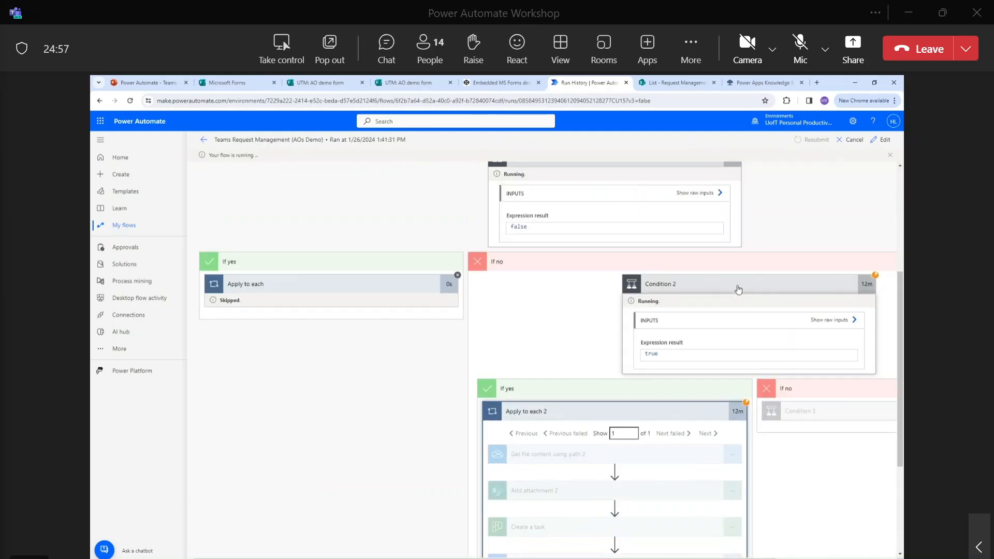
pyautogui.scroll(1, 800, 323)
pyautogui.scroll(-2, 794, 326)
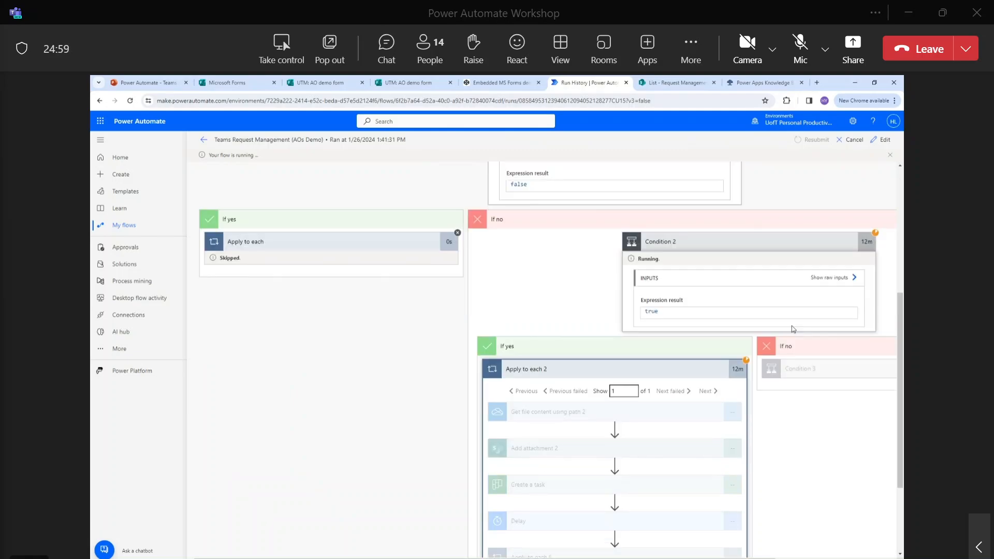
pyautogui.scroll(-2, 778, 309)
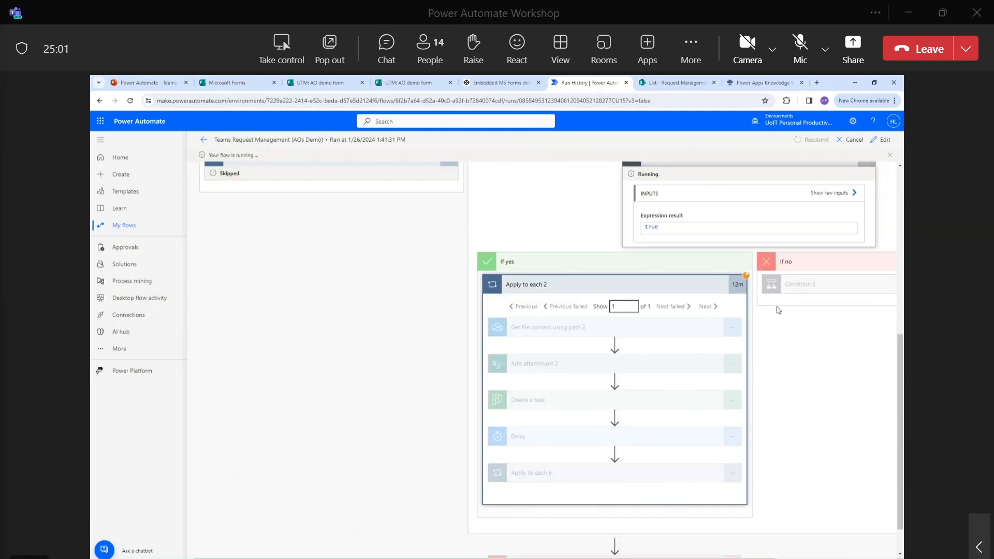
pyautogui.scroll(-1, 636, 324)
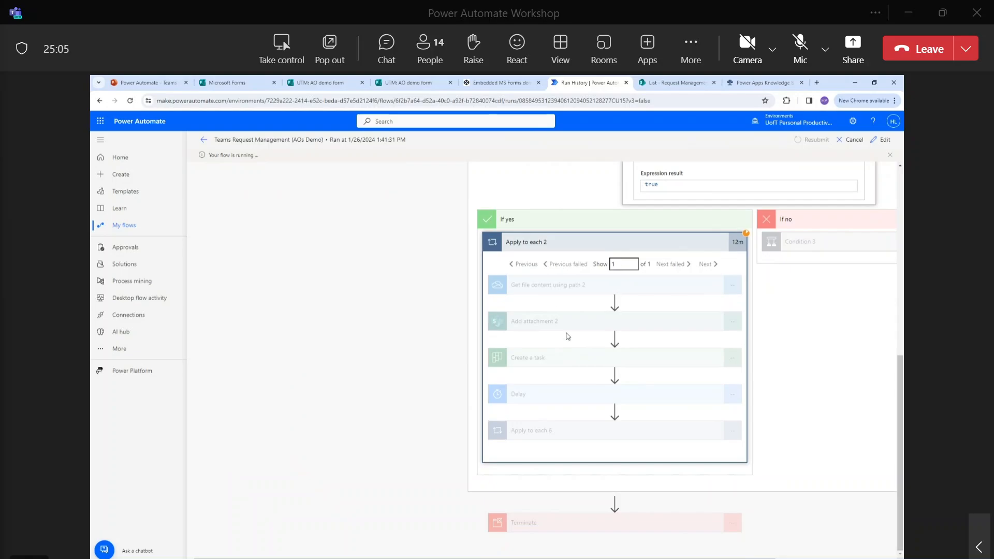
pyautogui.scroll(6, 577, 355)
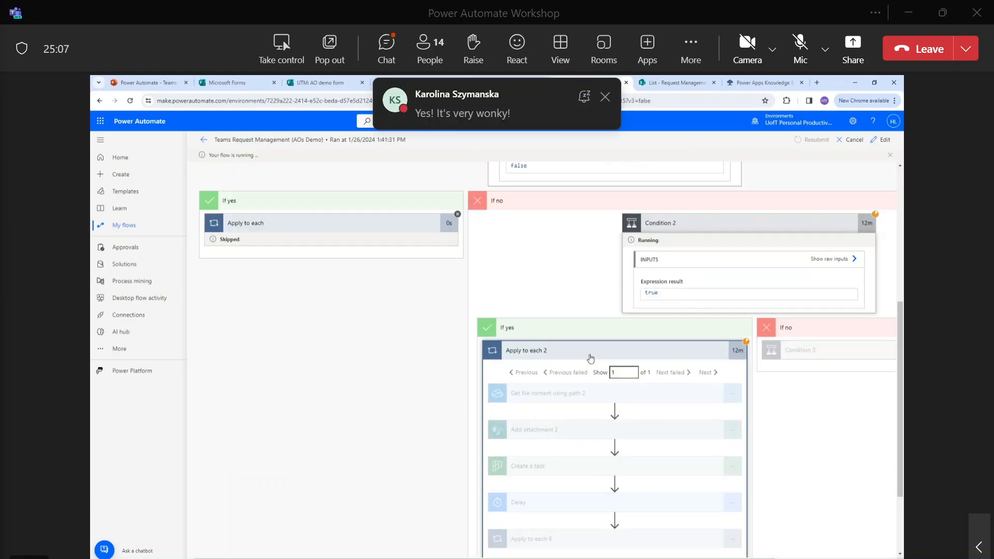
pyautogui.click(204, 140)
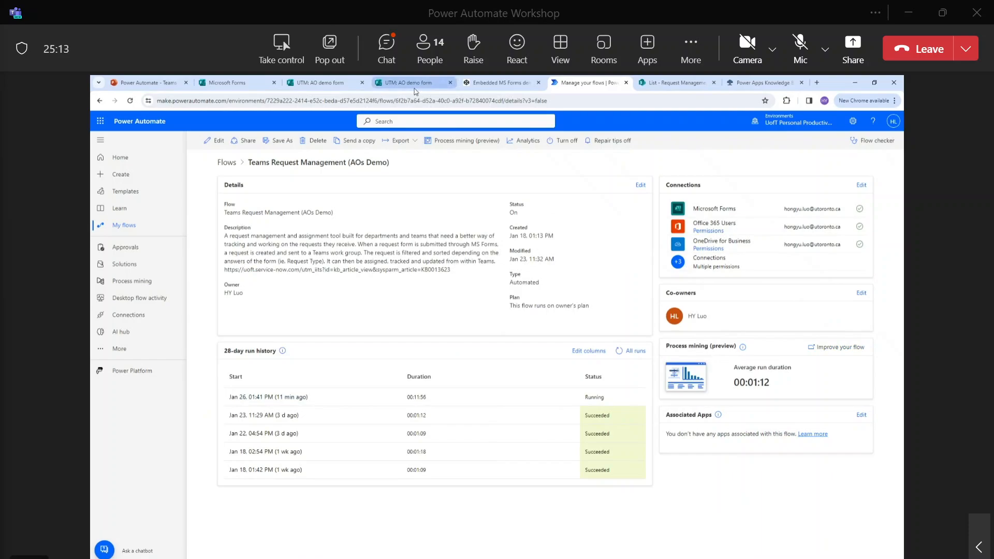
# Reload the CodePen AO demo form and enter 'test admin' as the question.
pyautogui.click(487, 86)
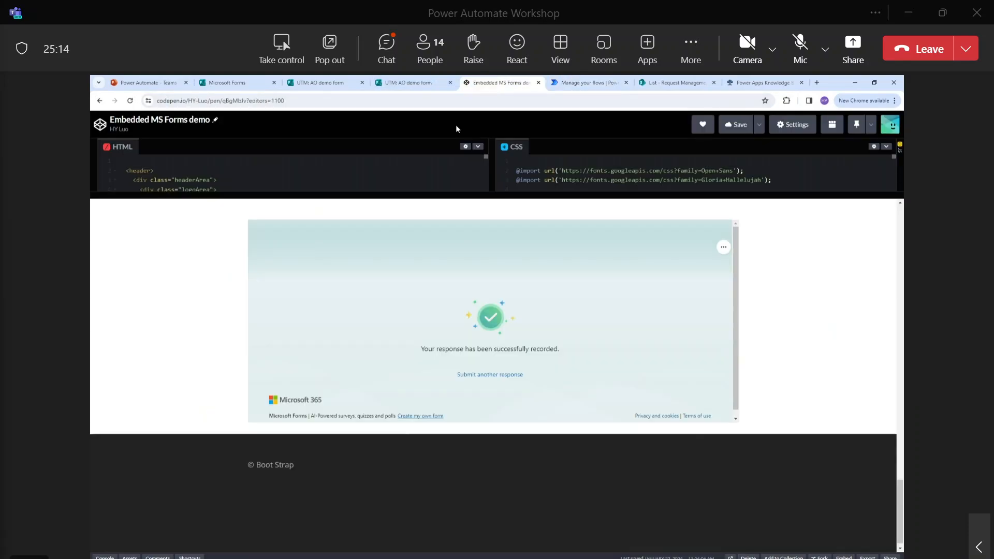
pyautogui.click(130, 101)
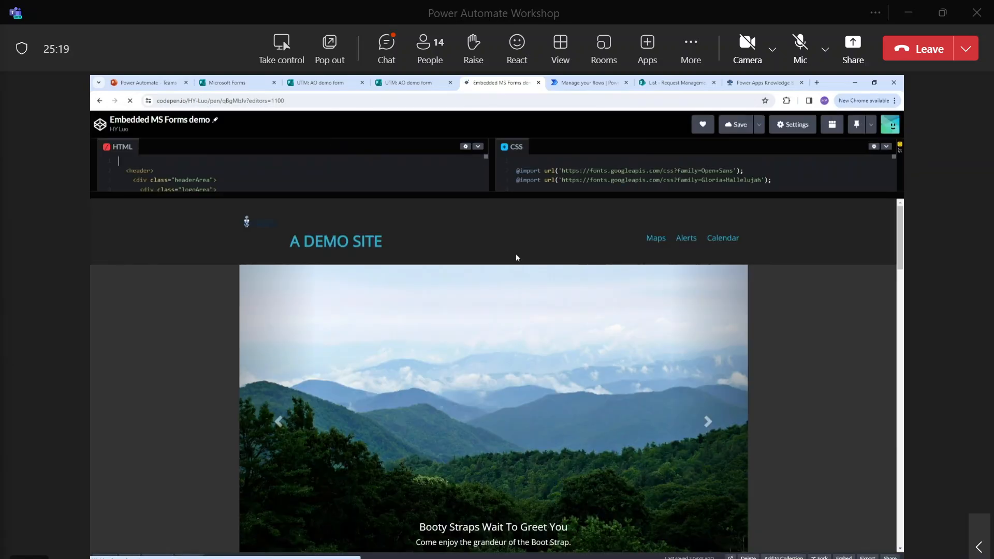
pyautogui.scroll(-5, 516, 258)
pyautogui.scroll(-5, 535, 369)
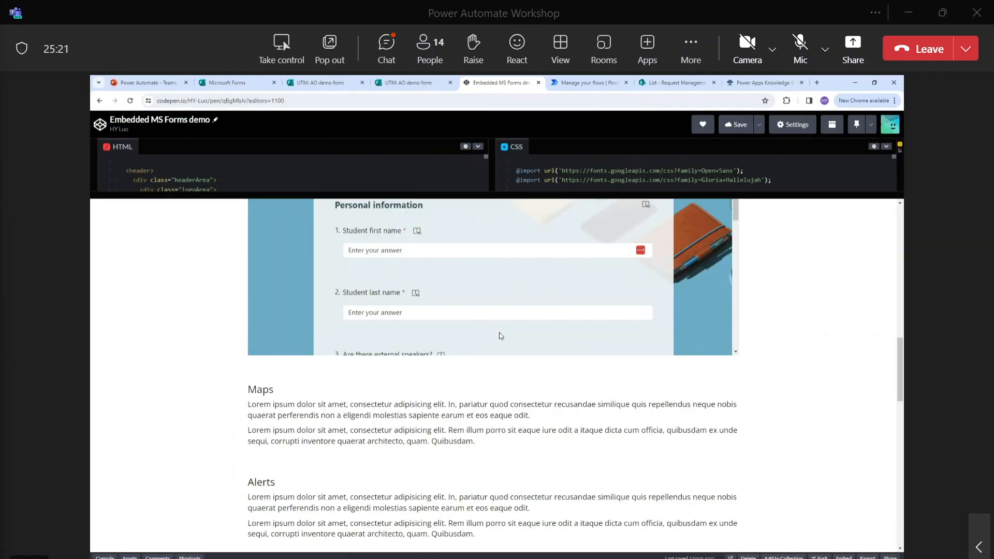
pyautogui.scroll(-10, 502, 337)
pyautogui.click(451, 353)
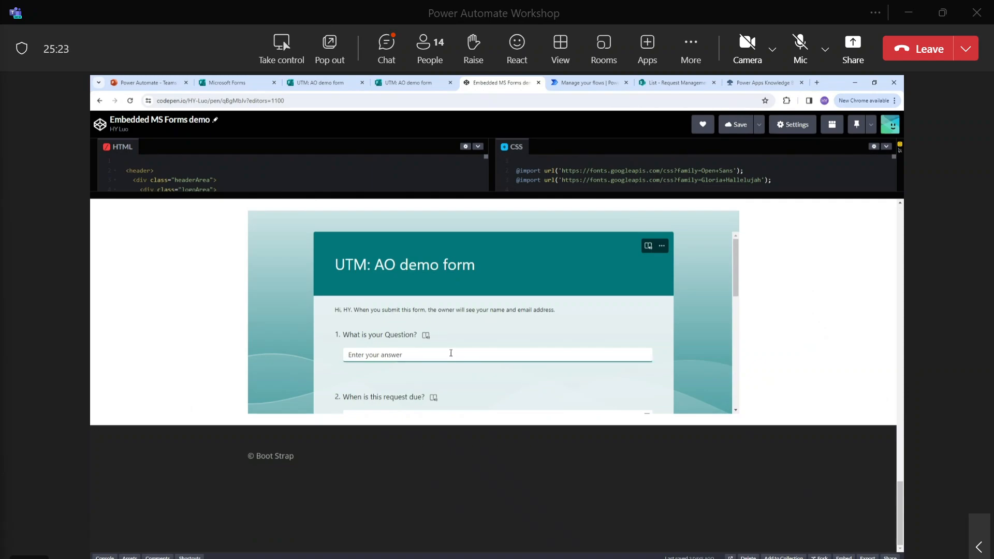
pyautogui.write('test admin')
pyautogui.scroll(-2, 426, 278)
# Set due date 2/2/2024, choose Administrative, attach the quote PDF, and submit the form.
pyautogui.click(443, 333)
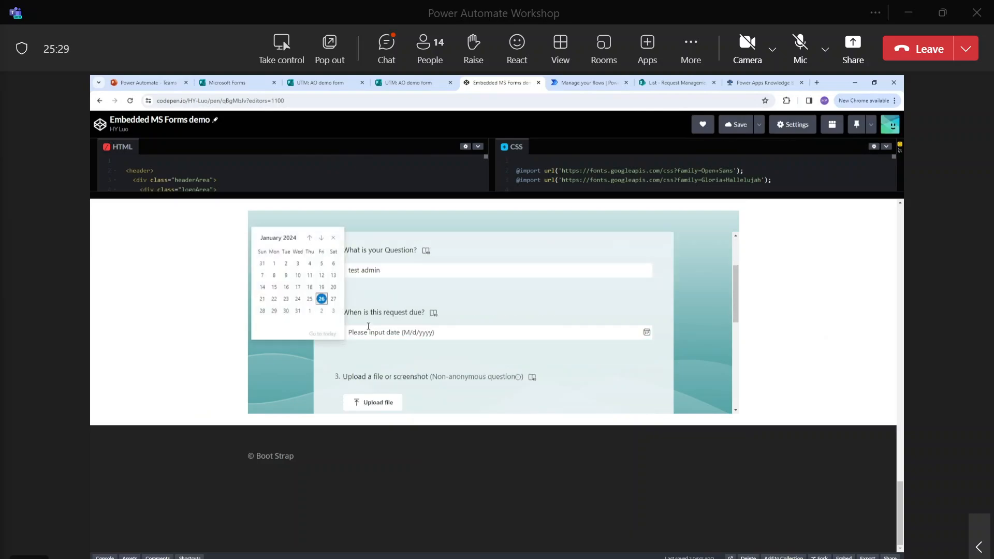
pyautogui.click(321, 311)
pyautogui.scroll(-2, 407, 365)
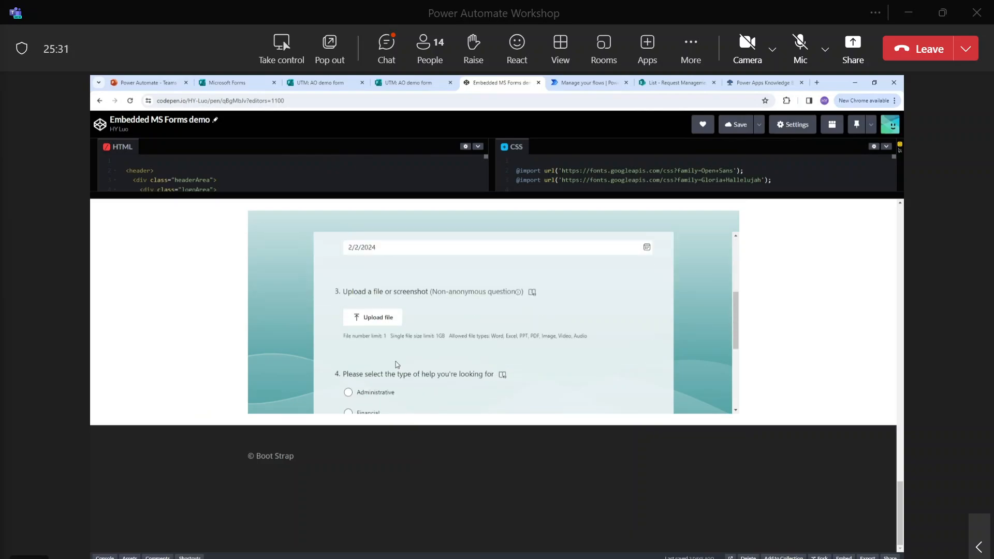
pyautogui.scroll(-1, 374, 324)
pyautogui.click(374, 352)
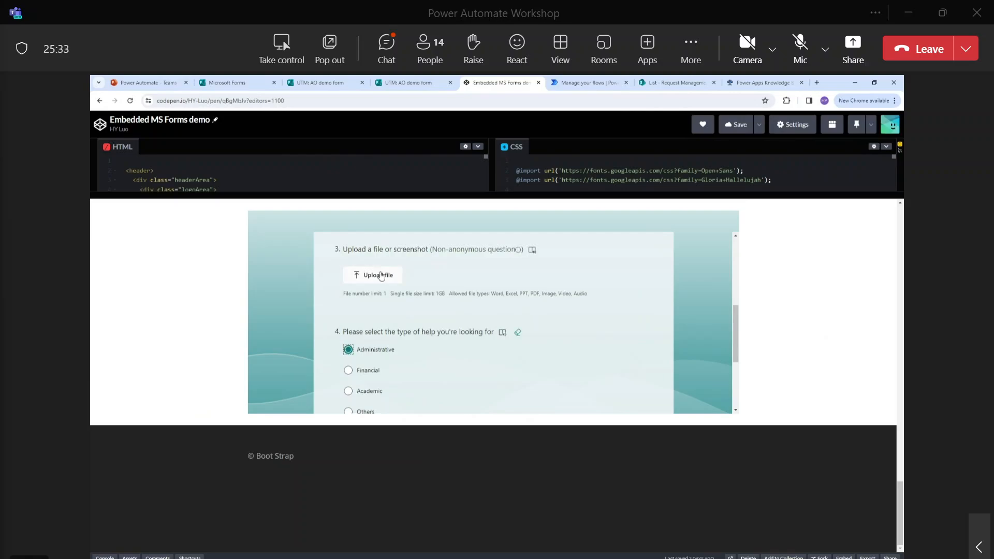
pyautogui.click(380, 276)
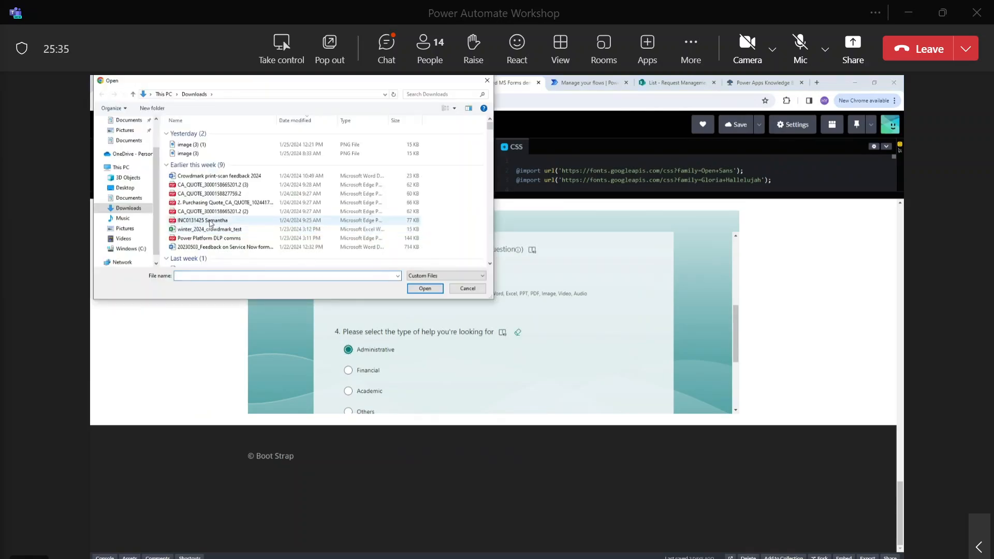
pyautogui.doubleClick(209, 193)
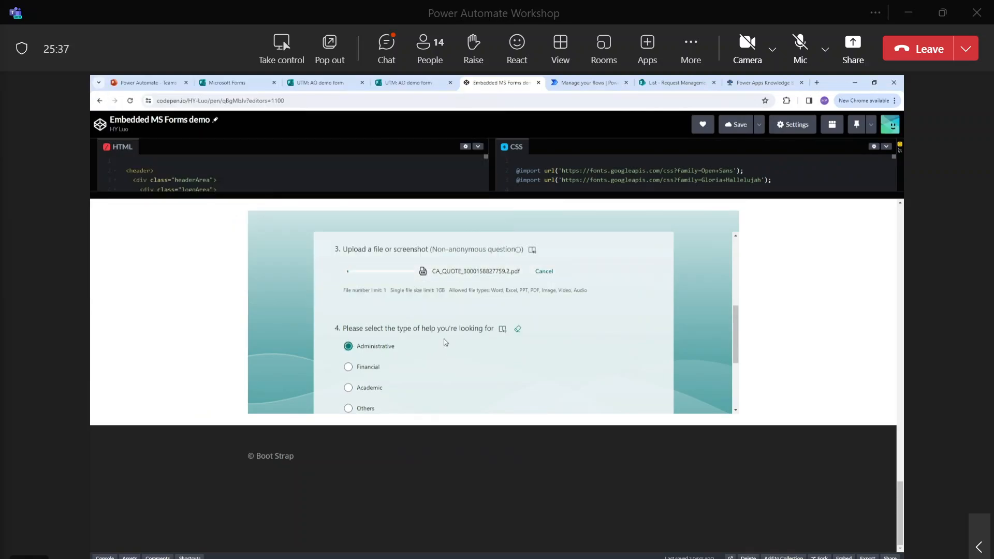
pyautogui.scroll(-3, 472, 326)
pyautogui.click(354, 312)
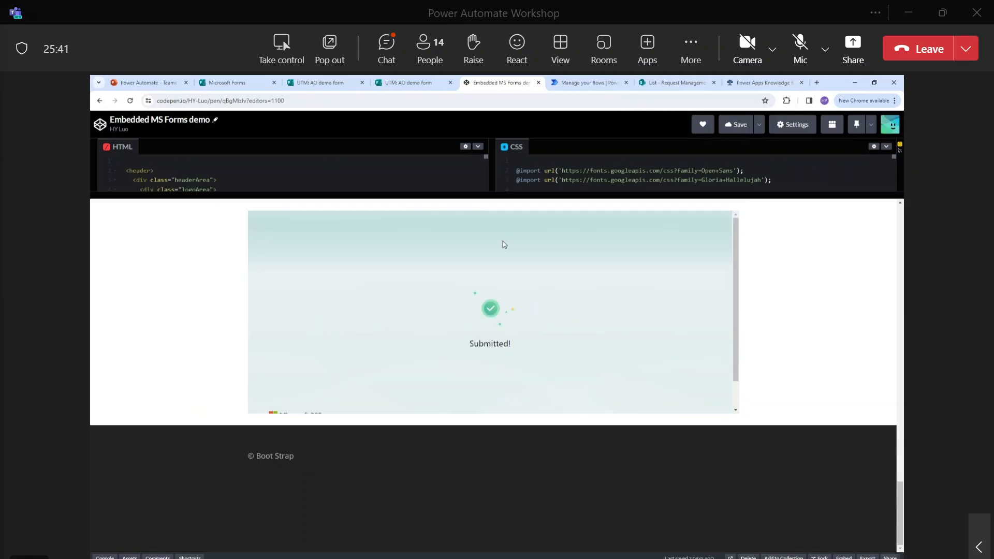
pyautogui.click(592, 87)
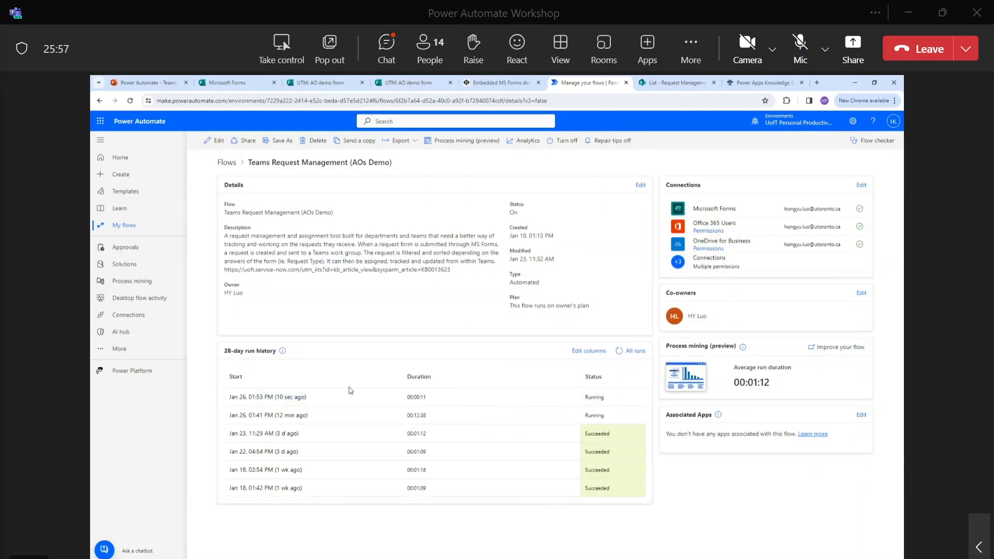
# Open the newest flow run and expand its Create item step's inputs and outputs.
pyautogui.click(301, 398)
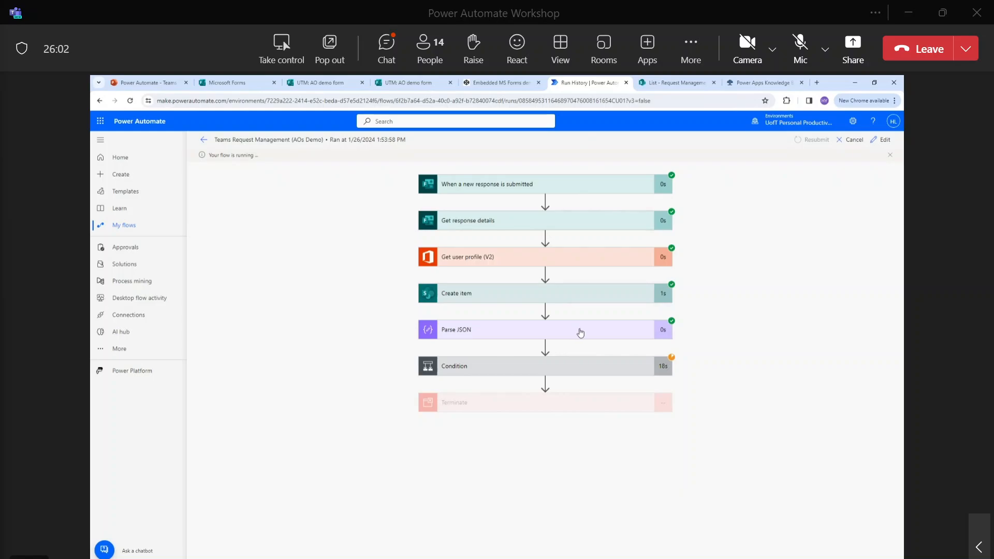
pyautogui.click(560, 302)
# Close item 6, reload the list, and inspect item 7's Response 2 and Requested Deadline fields.
pyautogui.click(690, 86)
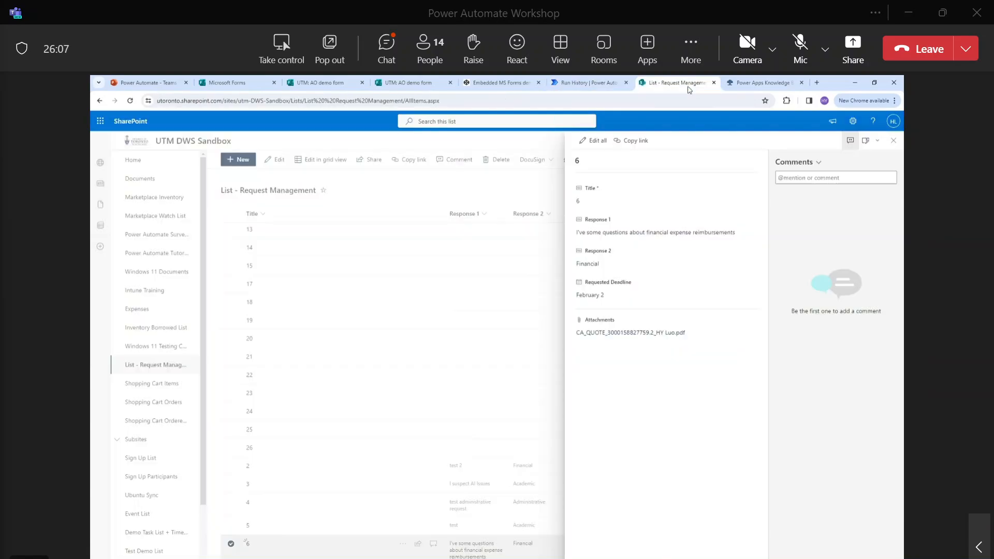
pyautogui.click(893, 140)
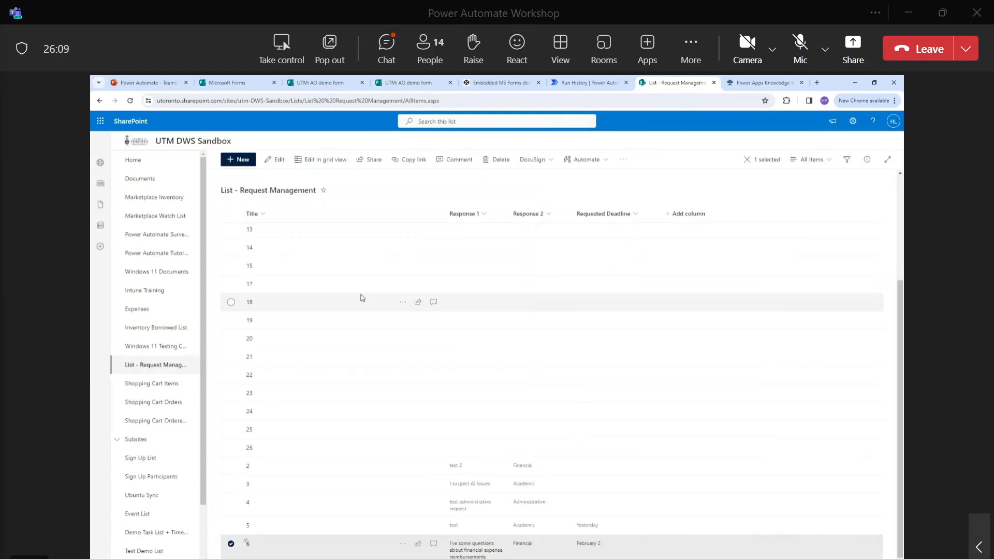
pyautogui.click(130, 100)
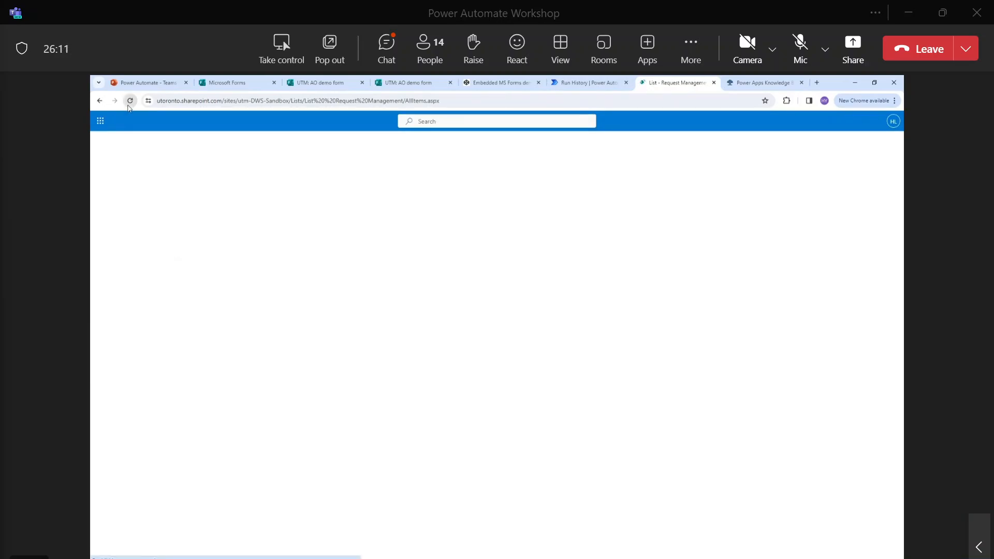
pyautogui.scroll(-5, 396, 316)
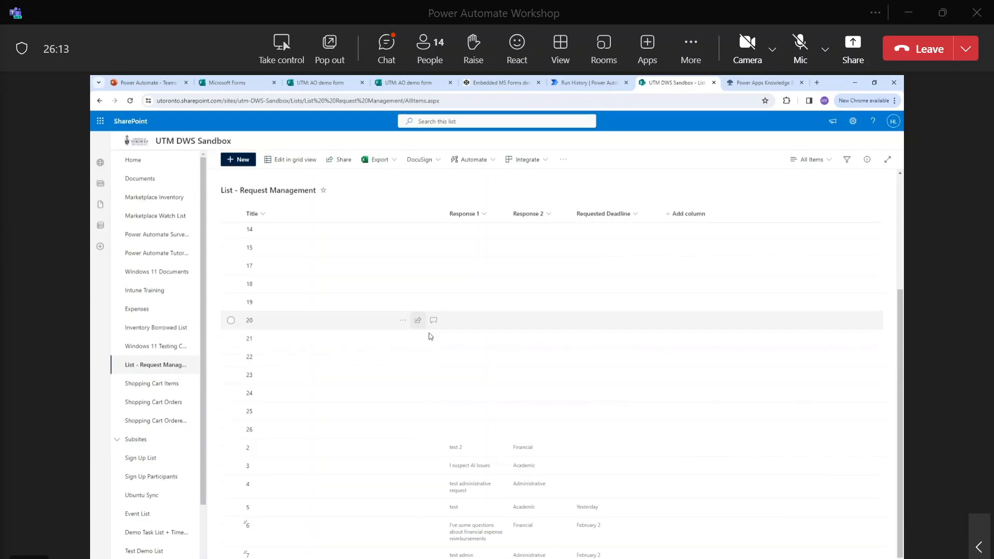
pyautogui.click(248, 554)
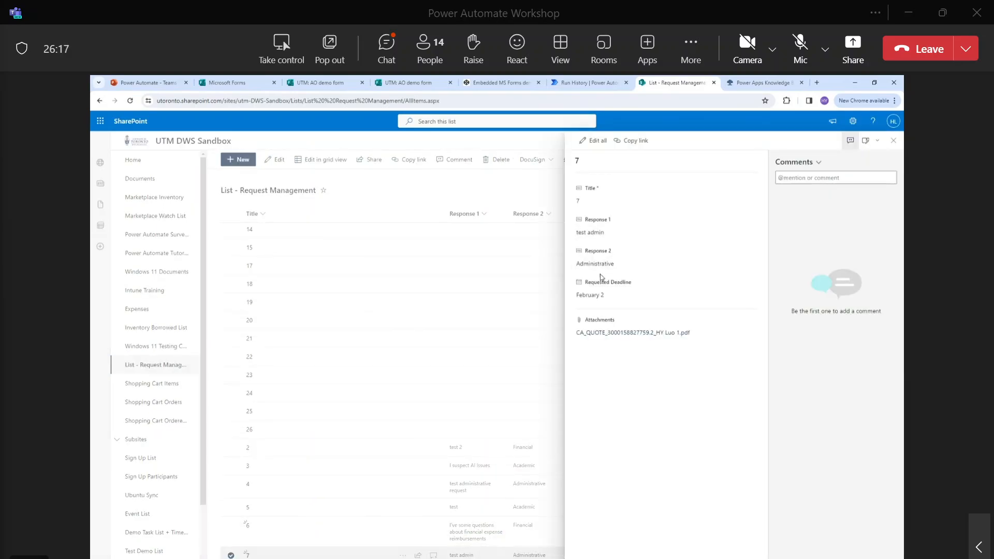
pyautogui.click(642, 264)
pyautogui.click(589, 297)
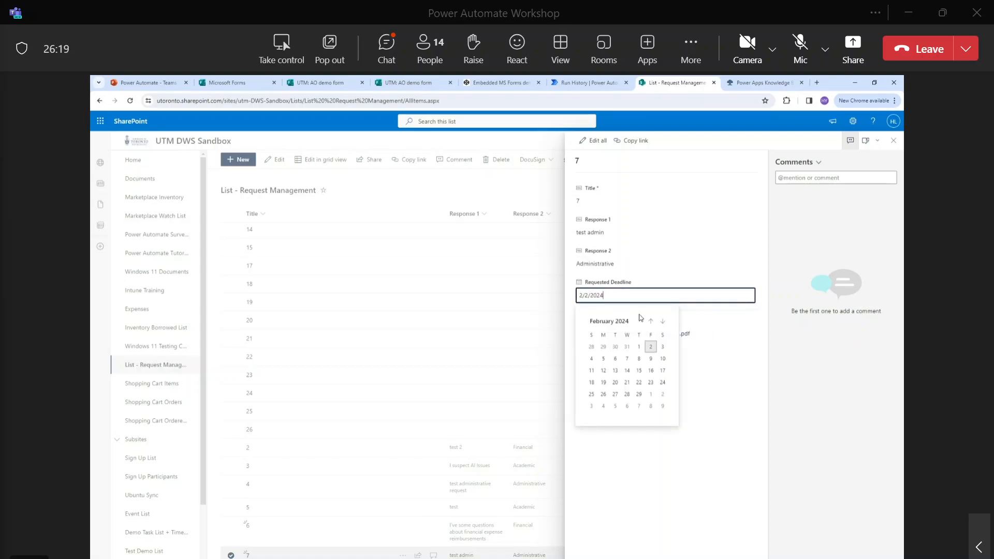
pyautogui.click(672, 355)
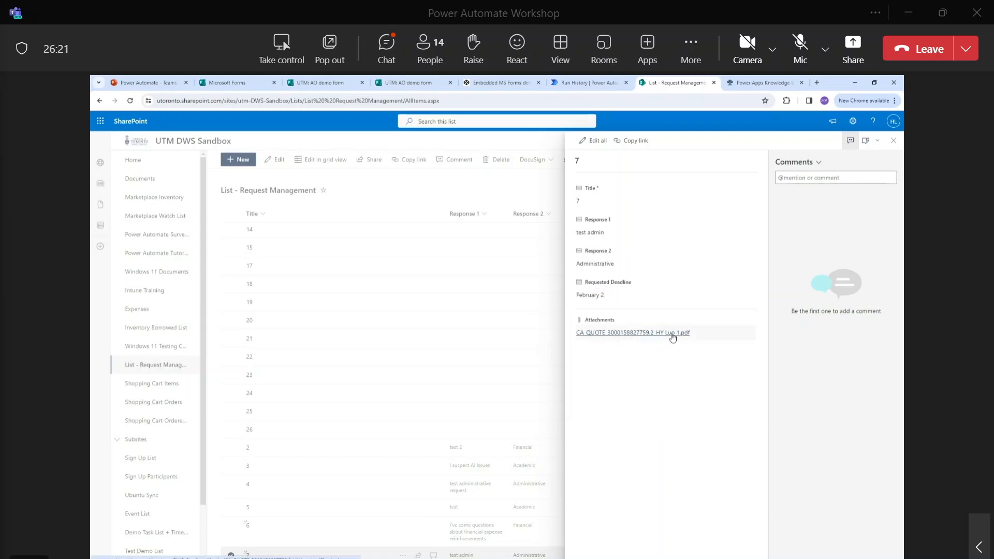
pyautogui.click(600, 86)
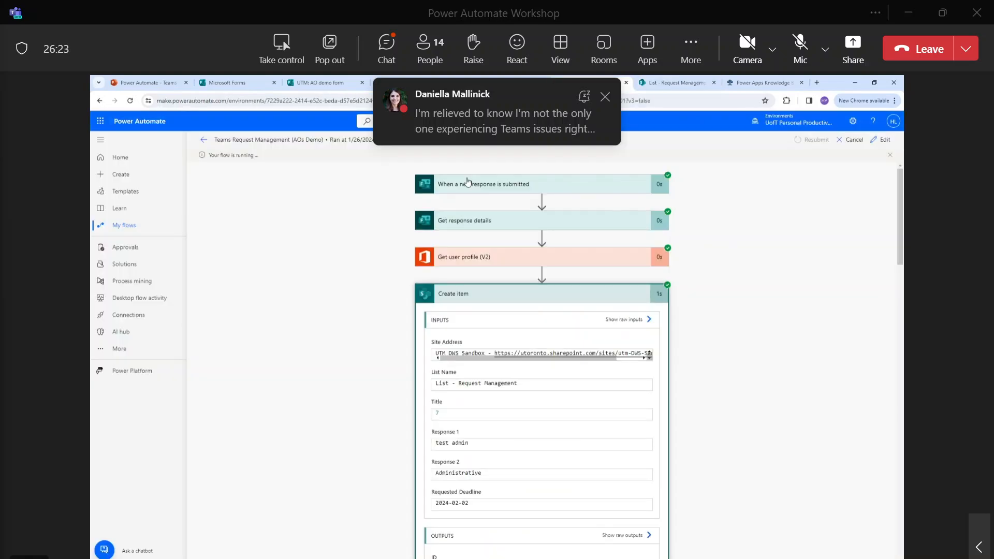
# Expand the newest run's Condition and Apply to each, then reopen the run to check them again.
pyautogui.scroll(-10, 295, 254)
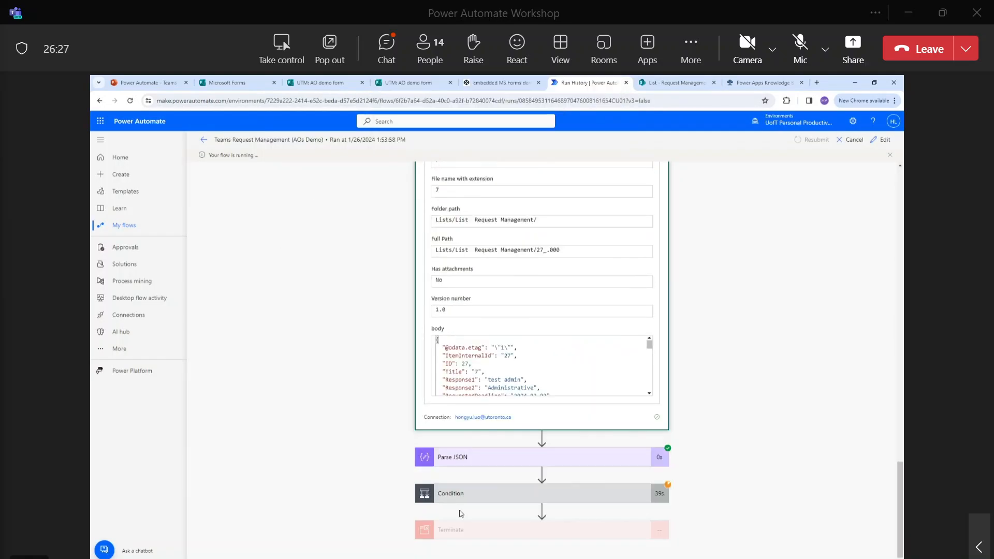
pyautogui.click(473, 494)
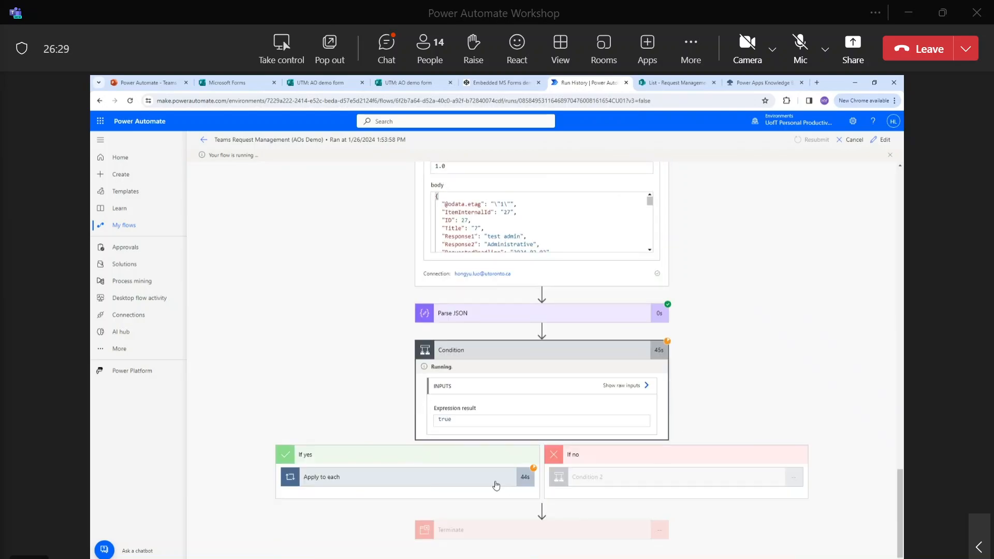
pyautogui.click(465, 479)
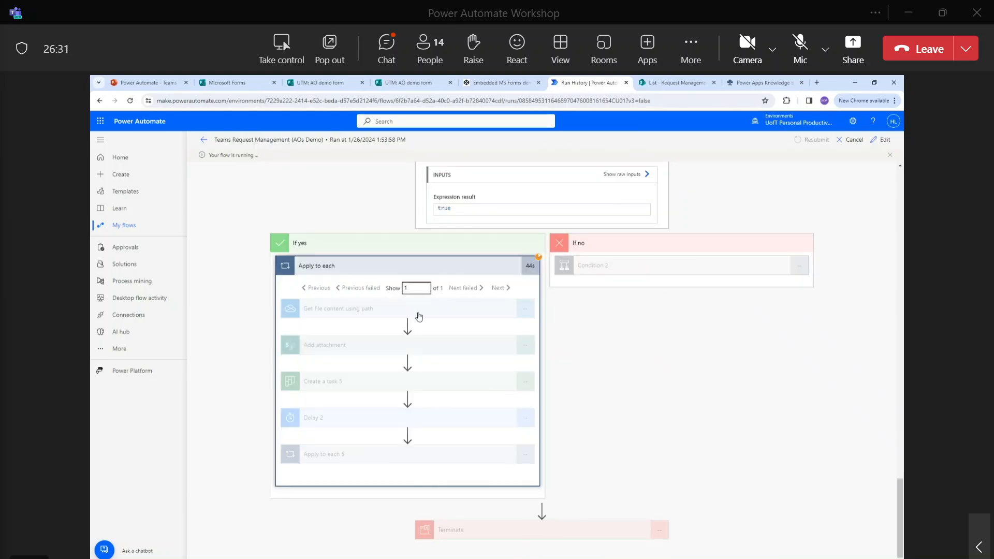
pyautogui.click(204, 140)
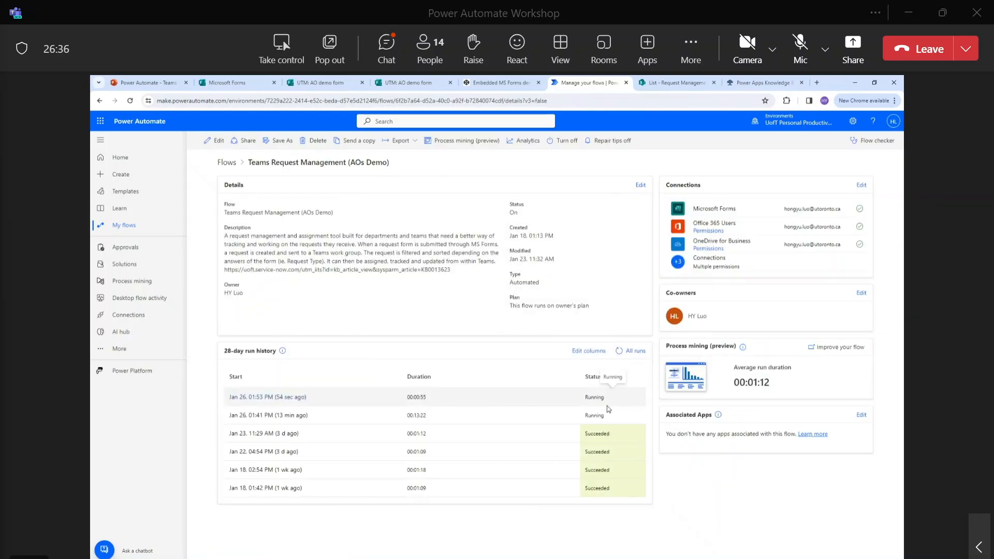
pyautogui.click(287, 397)
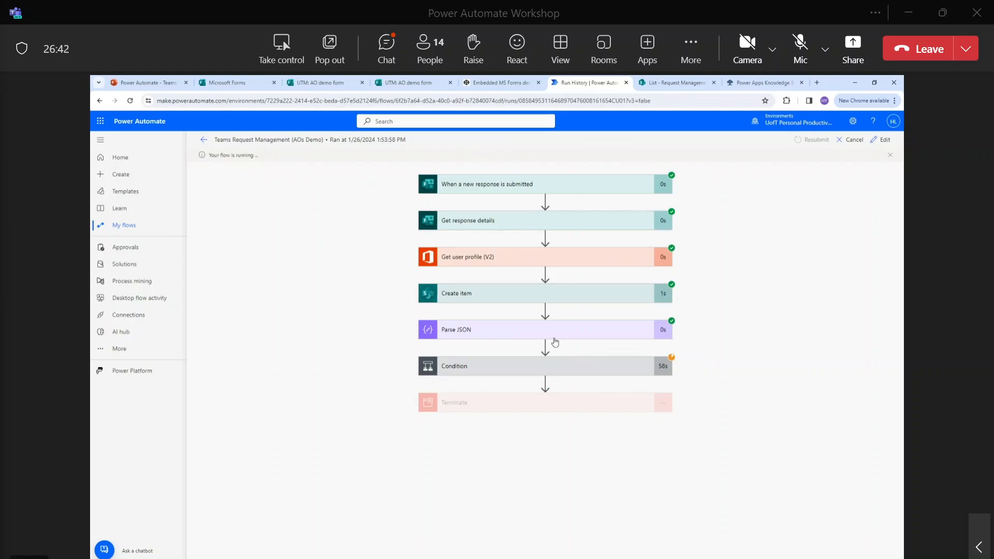
pyautogui.click(565, 373)
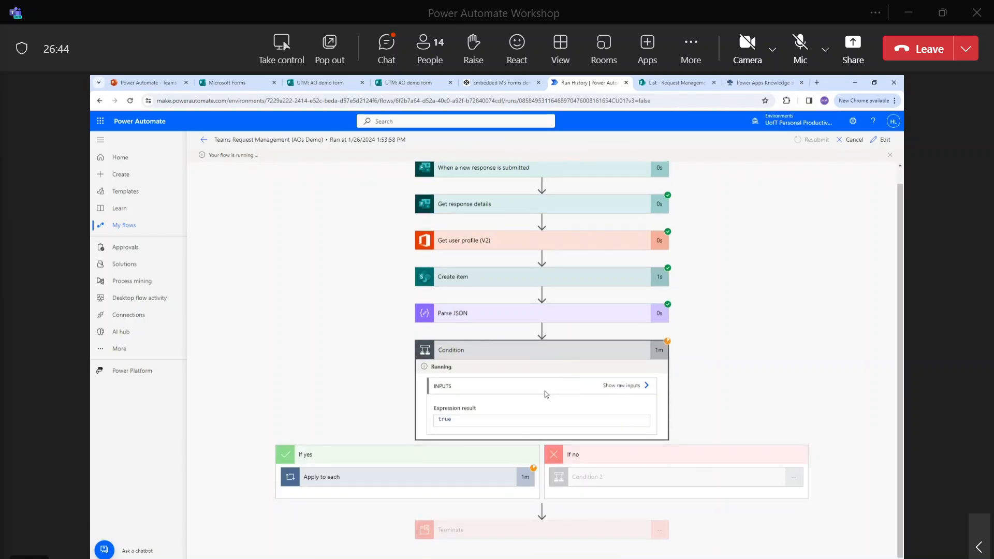
pyautogui.click(398, 479)
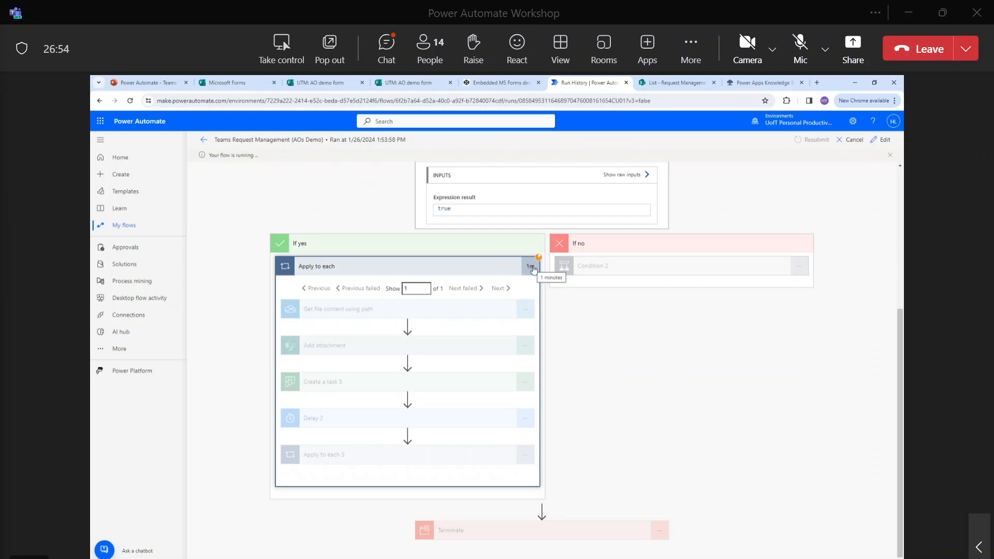
pyautogui.click(204, 141)
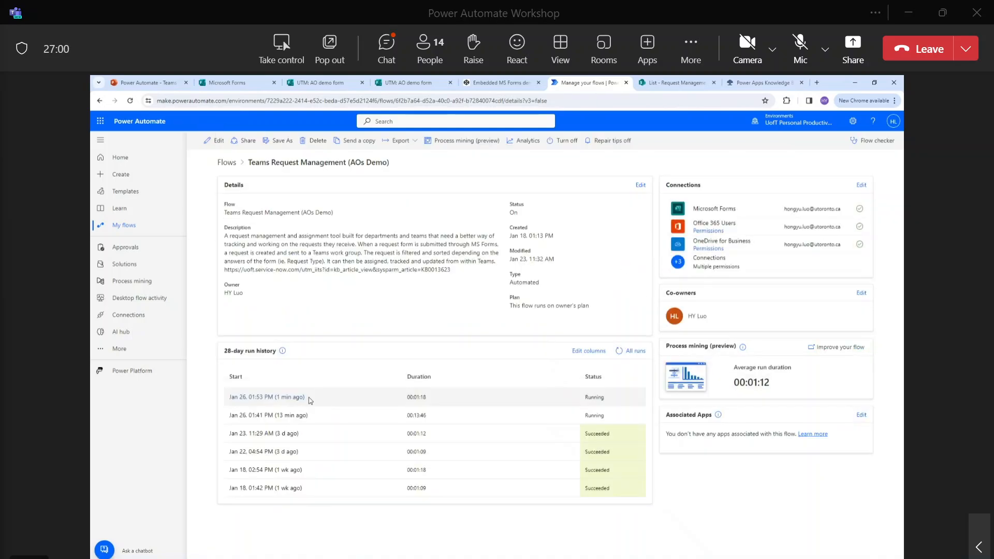
# Recheck the latest run: Condition evaluated true and its If yes branch is running.
pyautogui.click(282, 397)
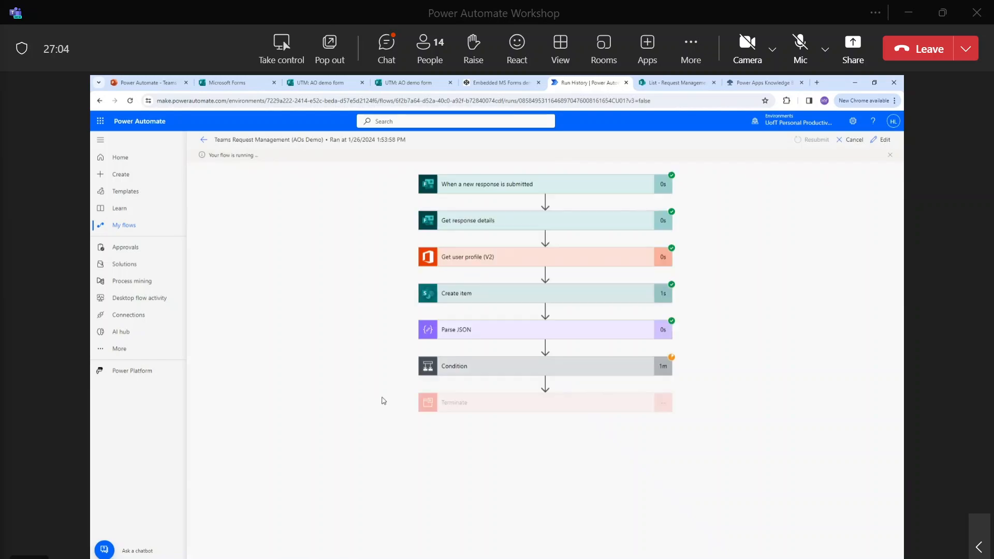
pyautogui.click(479, 370)
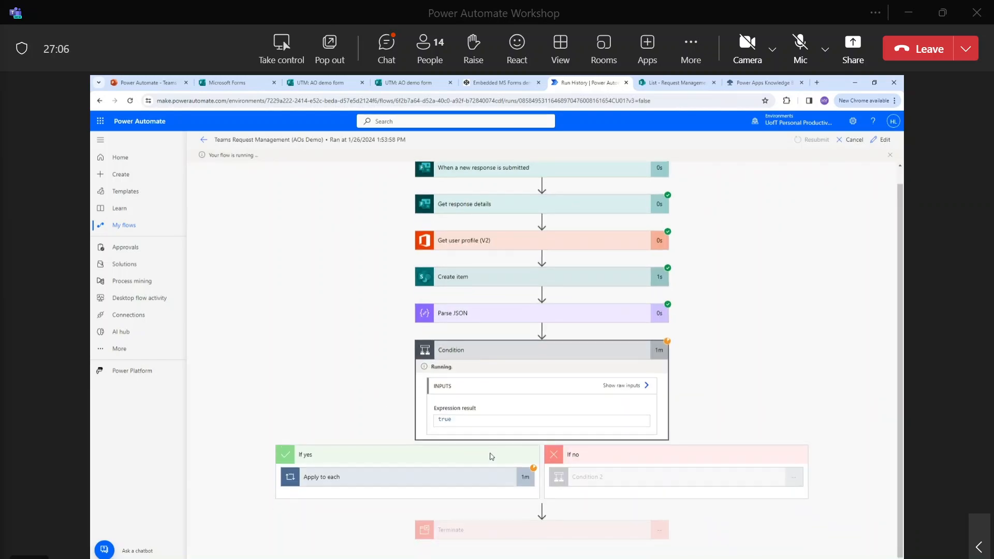
pyautogui.click(466, 479)
pyautogui.scroll(-4, 465, 363)
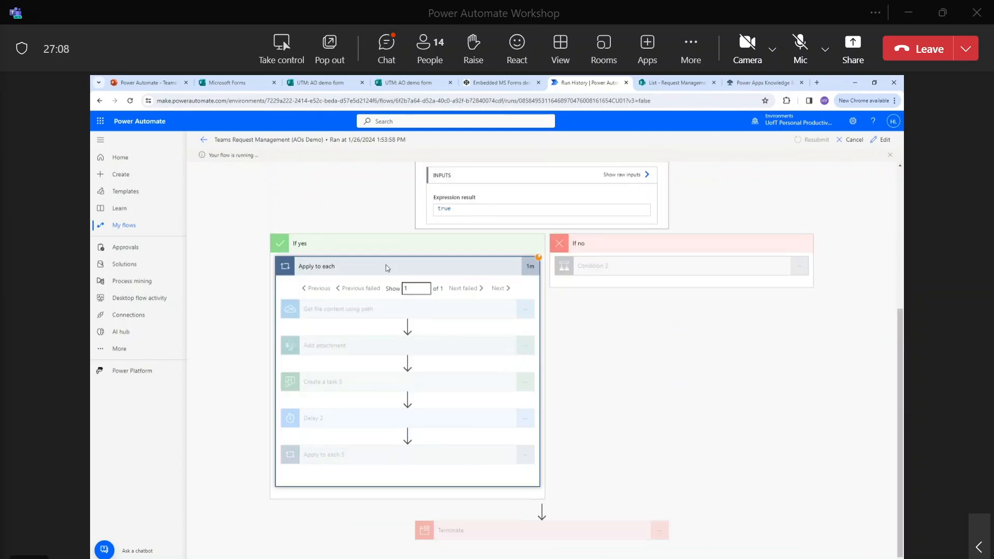
pyautogui.click(204, 139)
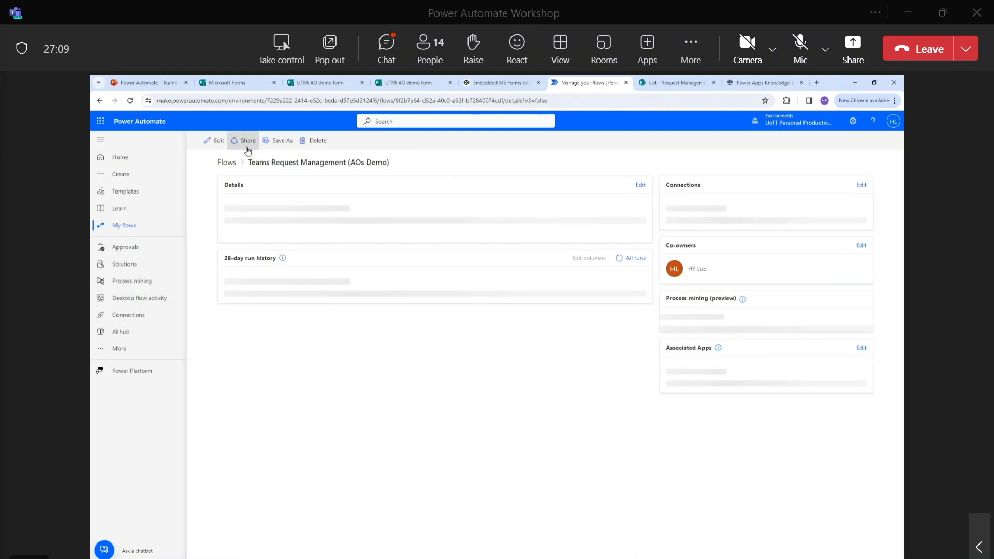
# Edit the flow and expand Condition, Apply to each, Get file content, Add attachment and Create a task 5.
pyautogui.click(222, 145)
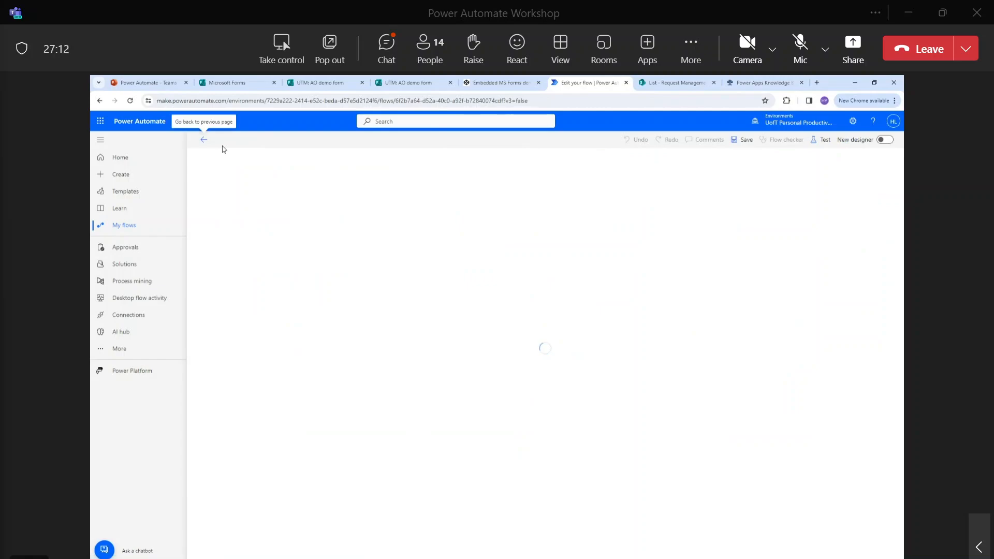
pyautogui.click(506, 354)
pyautogui.scroll(-1, 414, 402)
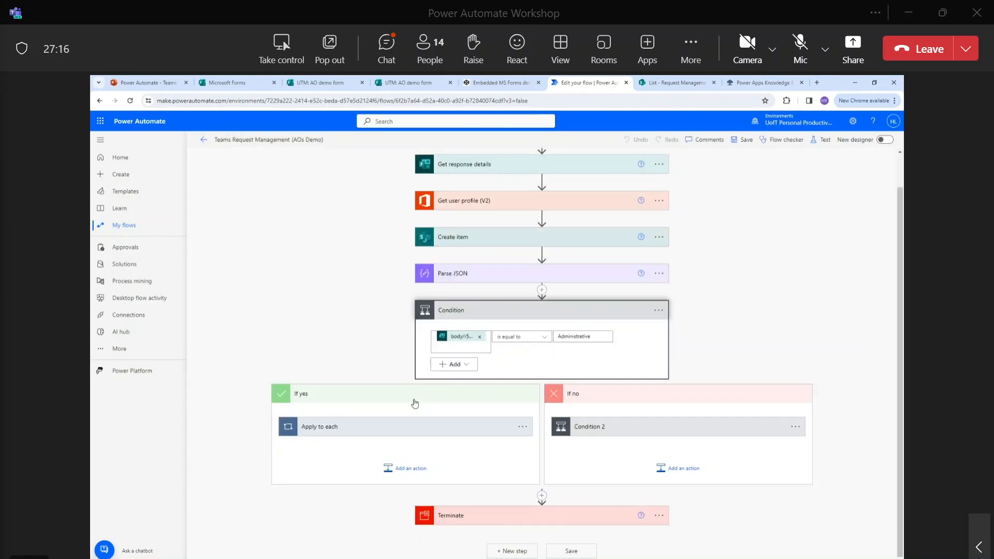
pyautogui.click(425, 420)
pyautogui.scroll(-5, 425, 421)
pyautogui.click(377, 233)
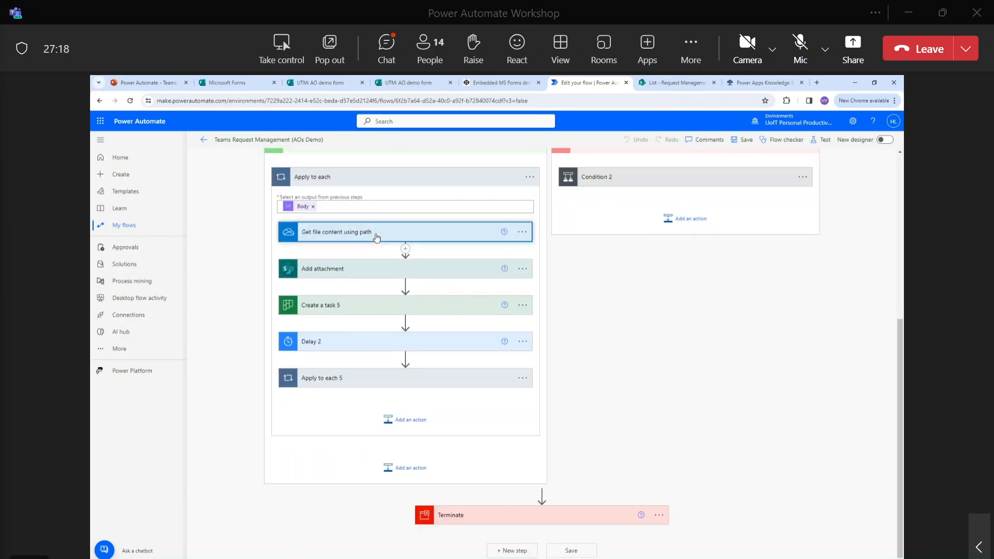
pyautogui.click(374, 324)
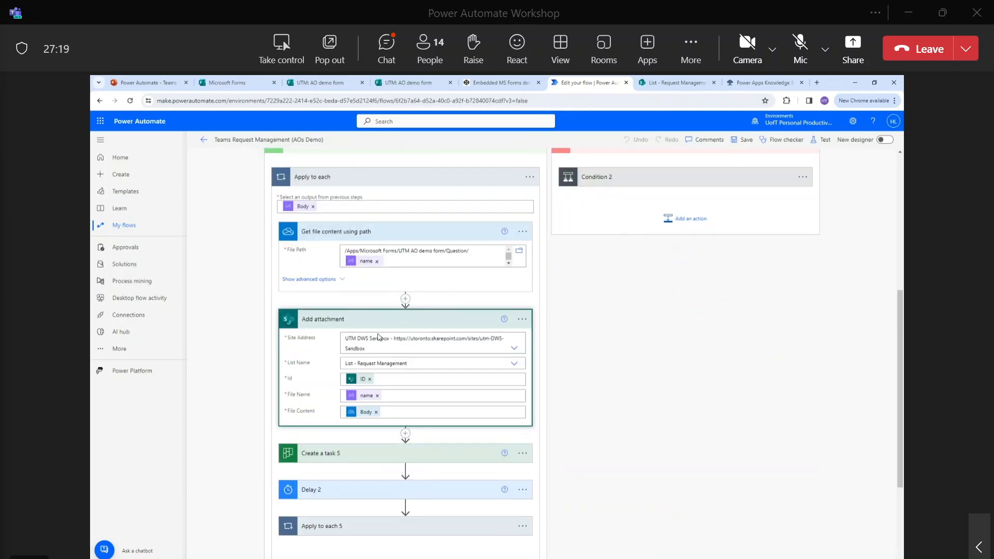
pyautogui.click(375, 455)
pyautogui.scroll(-3, 412, 294)
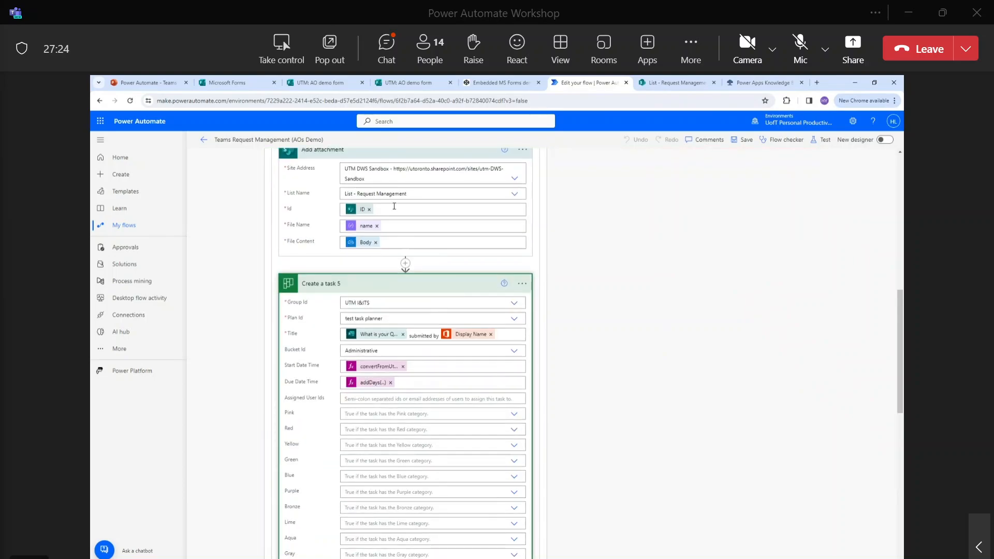
pyautogui.scroll(-10, 455, 332)
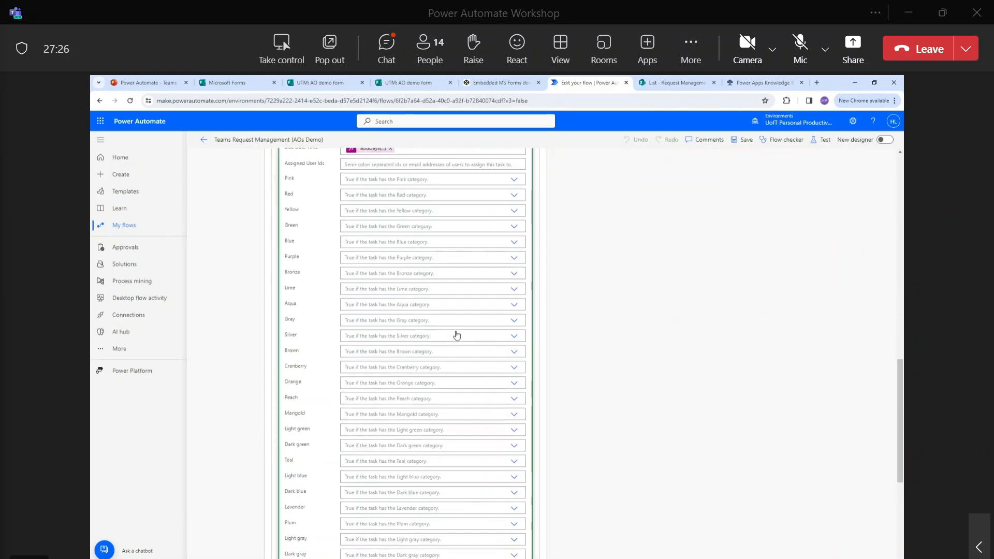
# Expand Delay 2 (1 Minute), Apply to each 5 and Update task details, and toggle the Post message action.
pyautogui.click(418, 342)
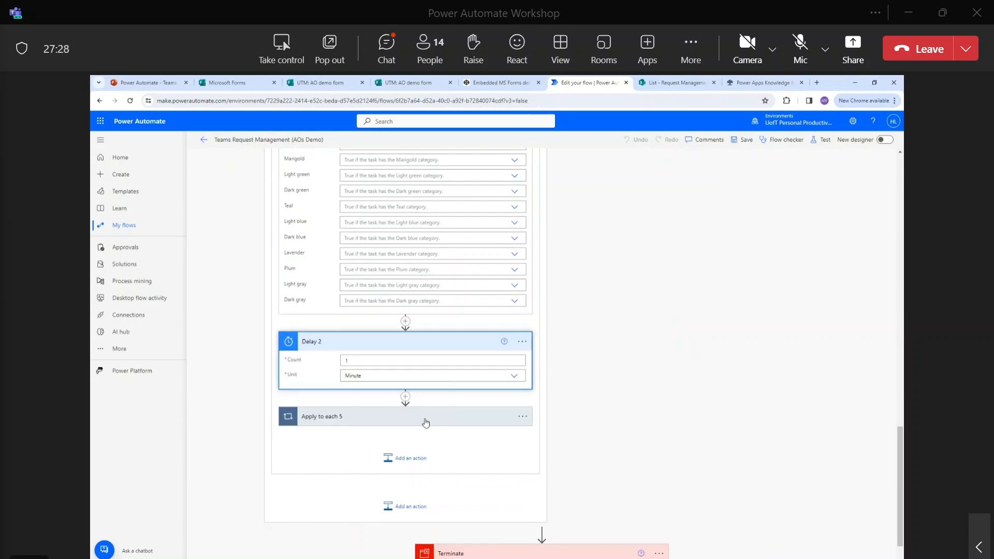
pyautogui.click(409, 416)
pyautogui.scroll(-3, 362, 313)
pyautogui.click(362, 314)
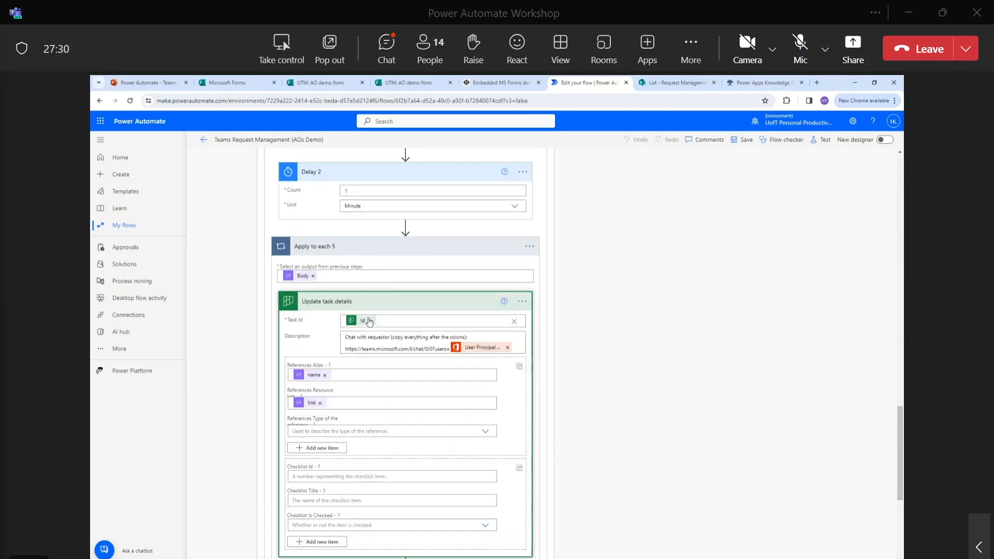
pyautogui.scroll(-5, 408, 351)
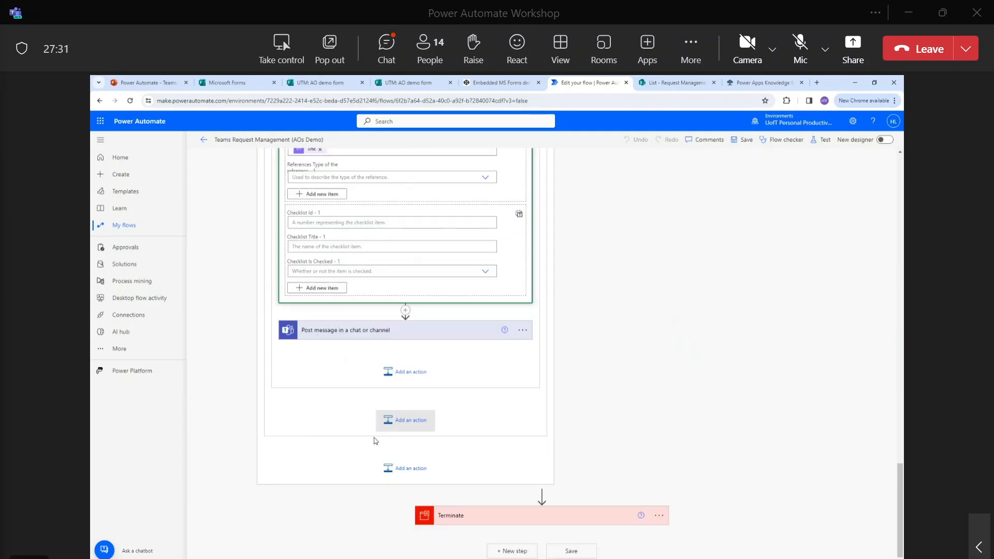
pyautogui.click(352, 340)
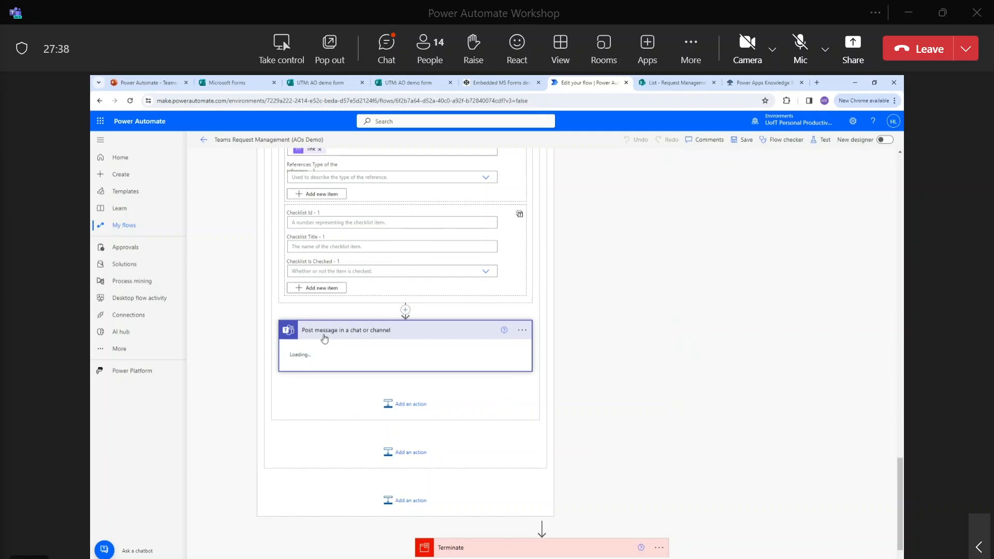
pyautogui.click(389, 335)
pyautogui.click(457, 331)
pyautogui.click(296, 332)
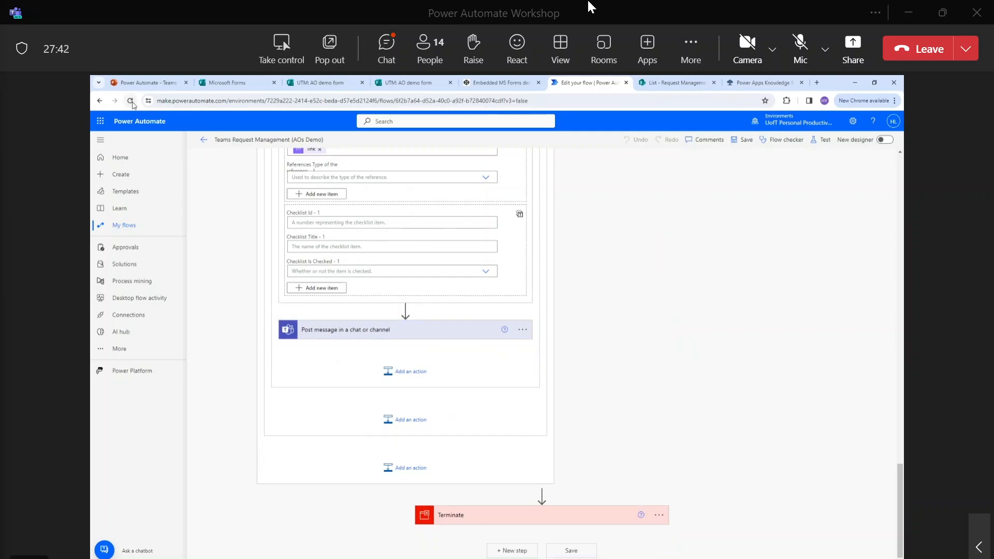
# Reload the flow editor and re-expand Condition, Apply to each and Apply to each 5.
pyautogui.click(346, 337)
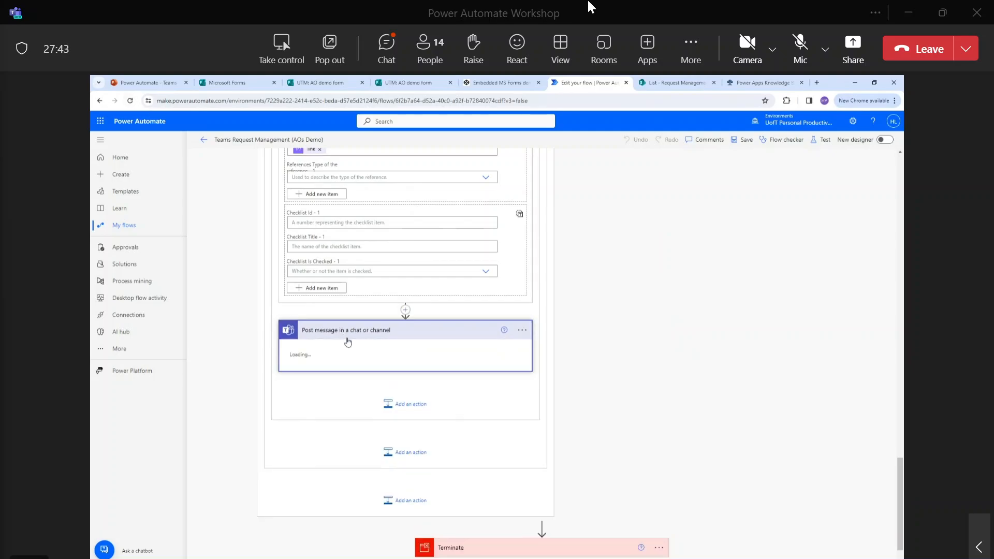
pyautogui.click(130, 101)
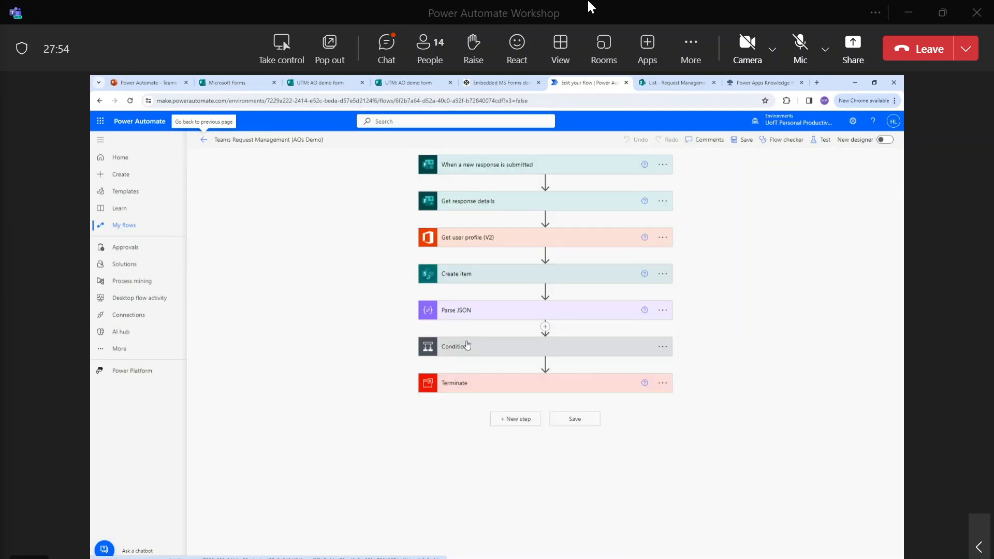
pyautogui.click(492, 353)
pyautogui.scroll(-1, 284, 360)
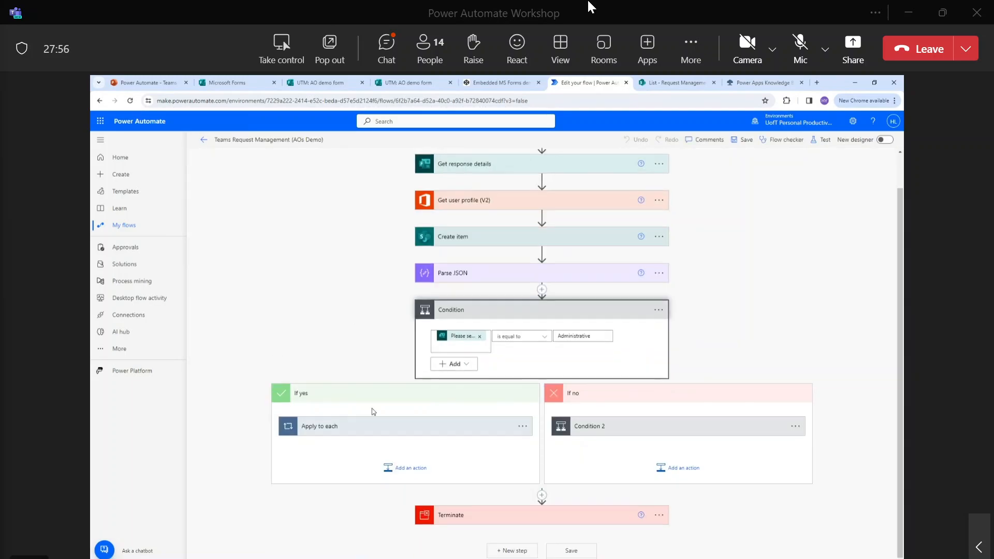
pyautogui.click(384, 424)
pyautogui.scroll(-5, 384, 425)
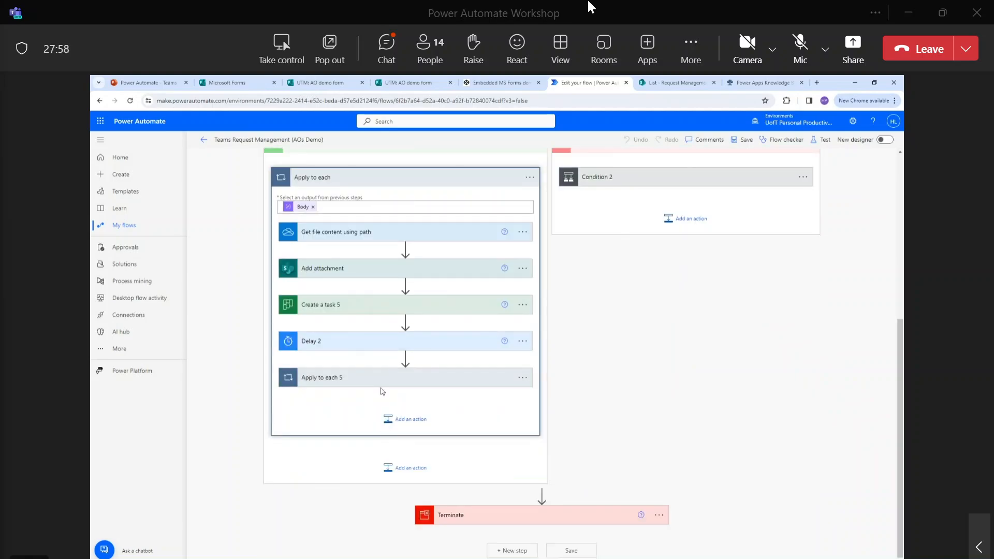
pyautogui.click(380, 383)
pyautogui.scroll(-3, 393, 362)
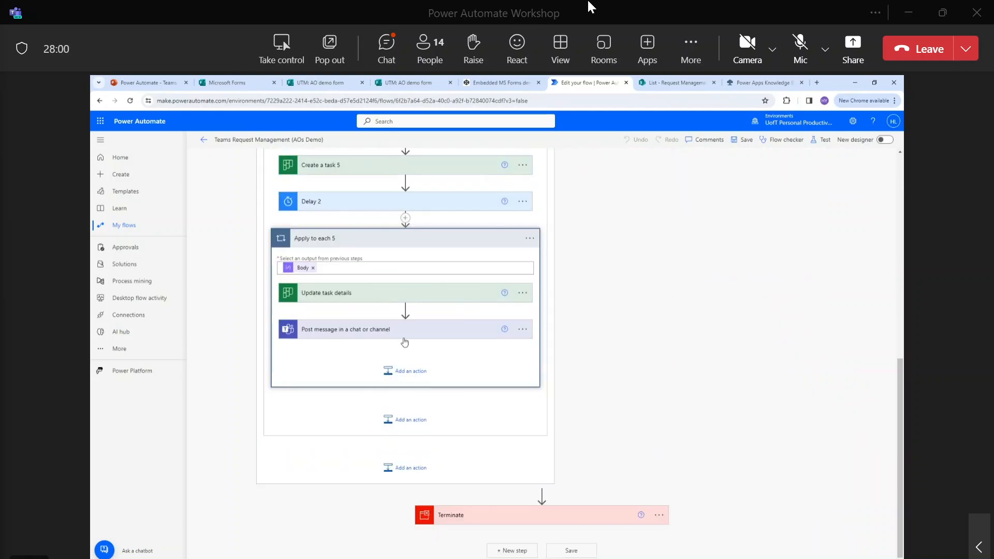
# Reopen the Post message in a chat or channel card and its options menu, still loading.
pyautogui.click(404, 341)
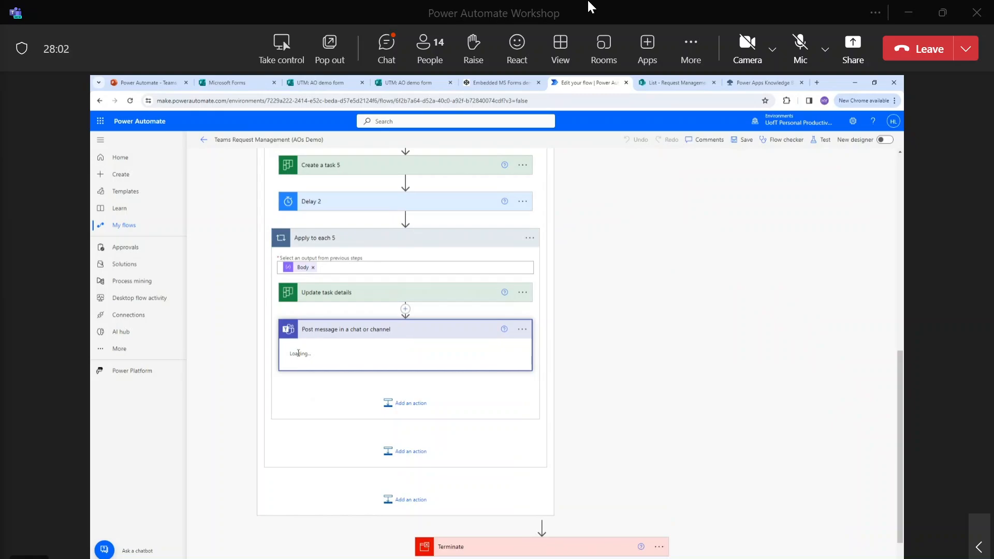
pyautogui.click(521, 331)
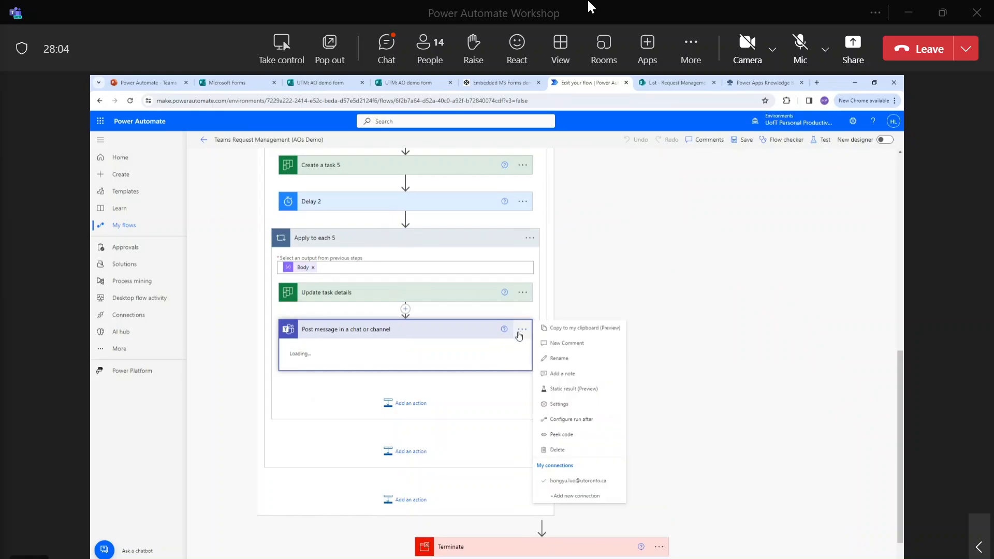
pyautogui.click(439, 365)
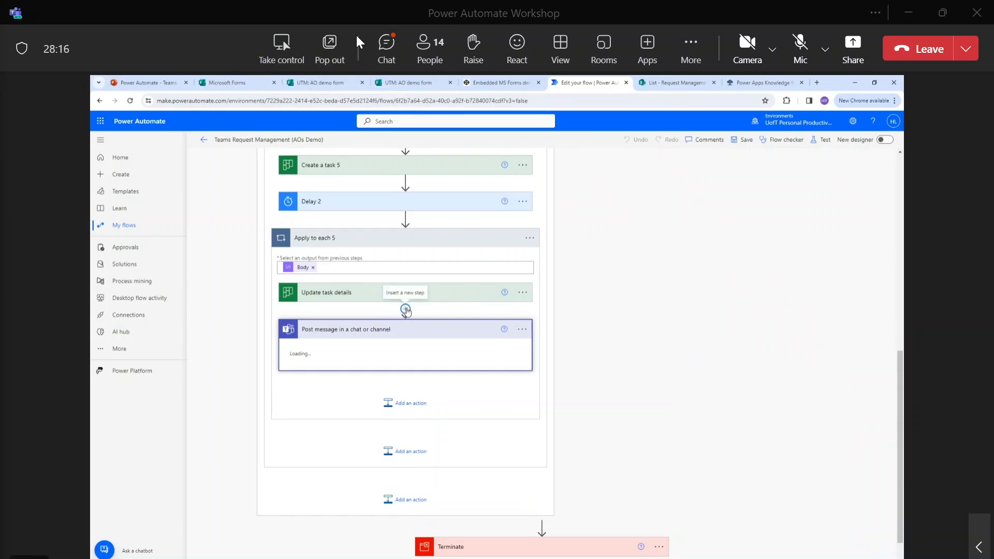
pyautogui.click(382, 45)
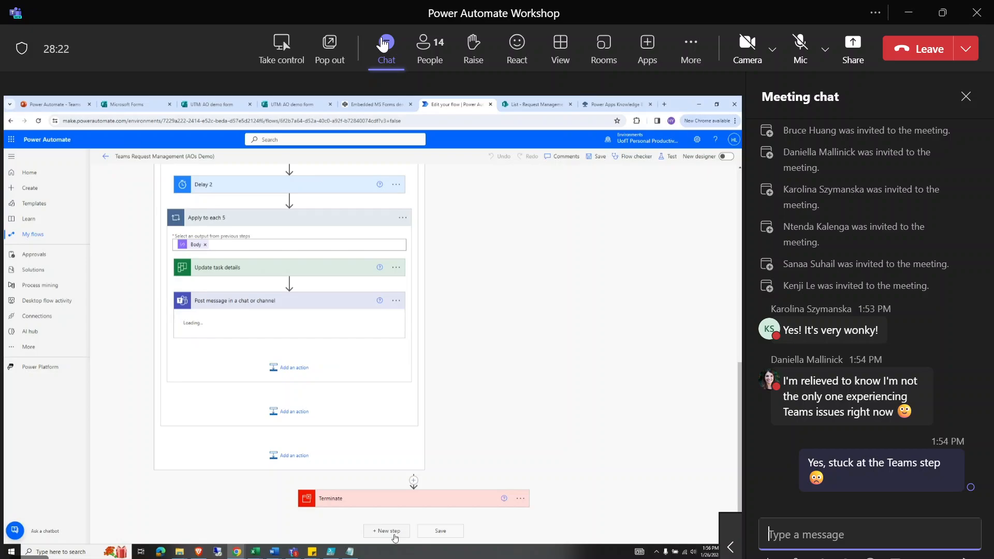
# Hide the Teams meeting chat panel to see the shared flow's new Post message step.
pyautogui.click(383, 44)
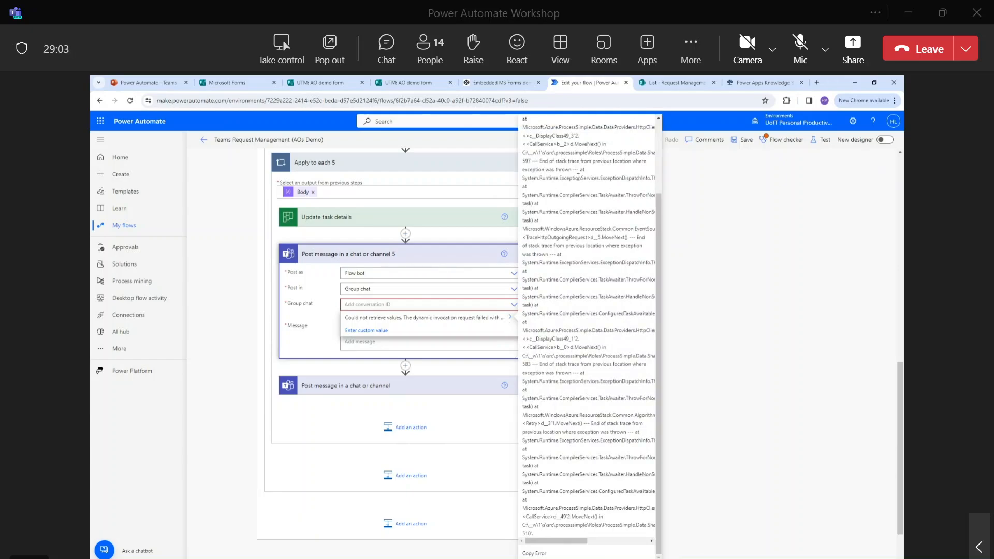
# Briefly unmute and then re-mute the Teams microphone.
pyautogui.click(807, 51)
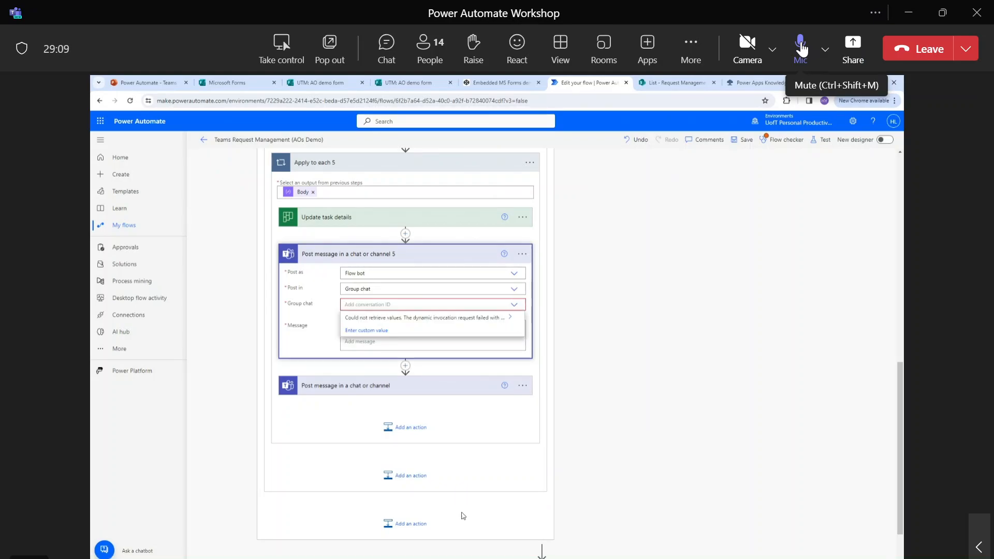
pyautogui.click(801, 49)
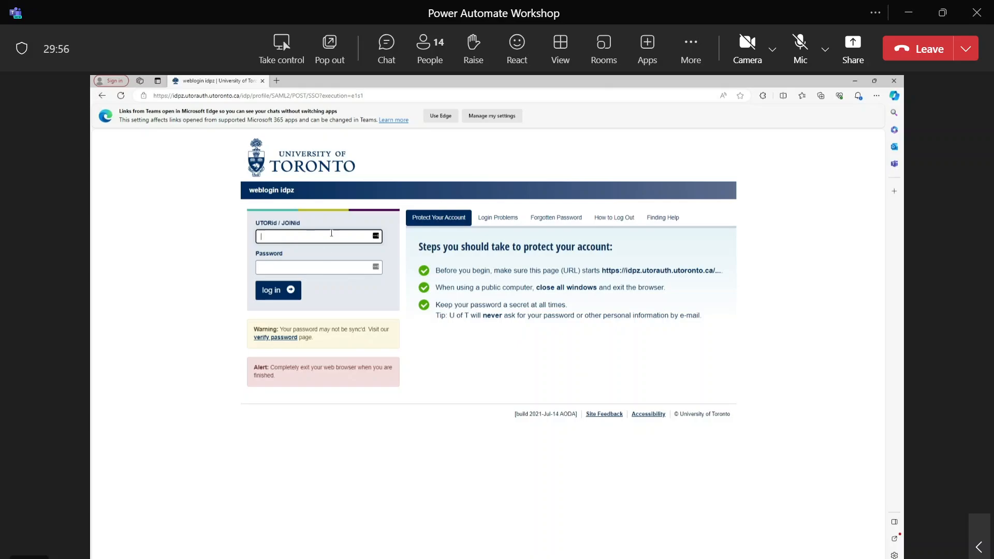
# Sign in with a saved user id and its password, declining to stay signed in.
pyautogui.click(331, 234)
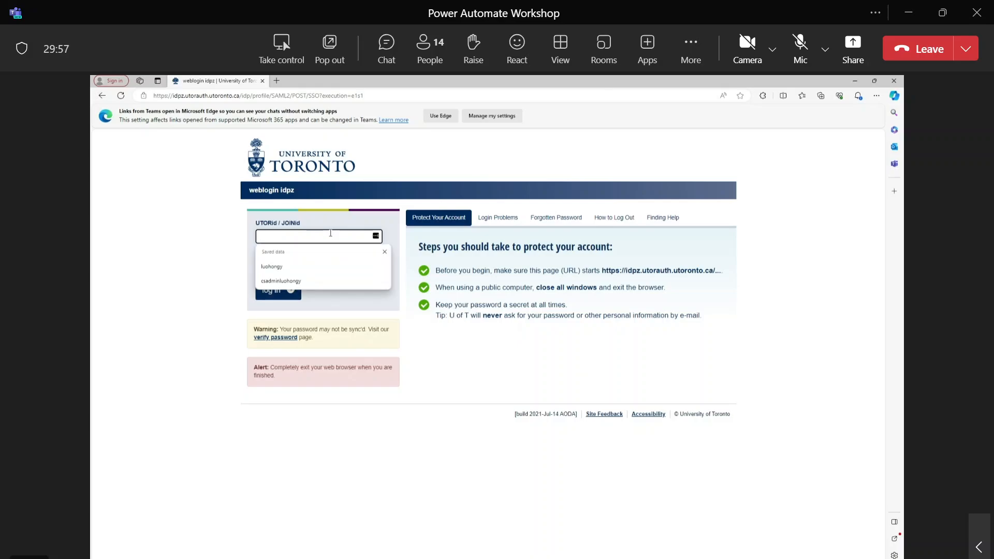
pyautogui.click(311, 265)
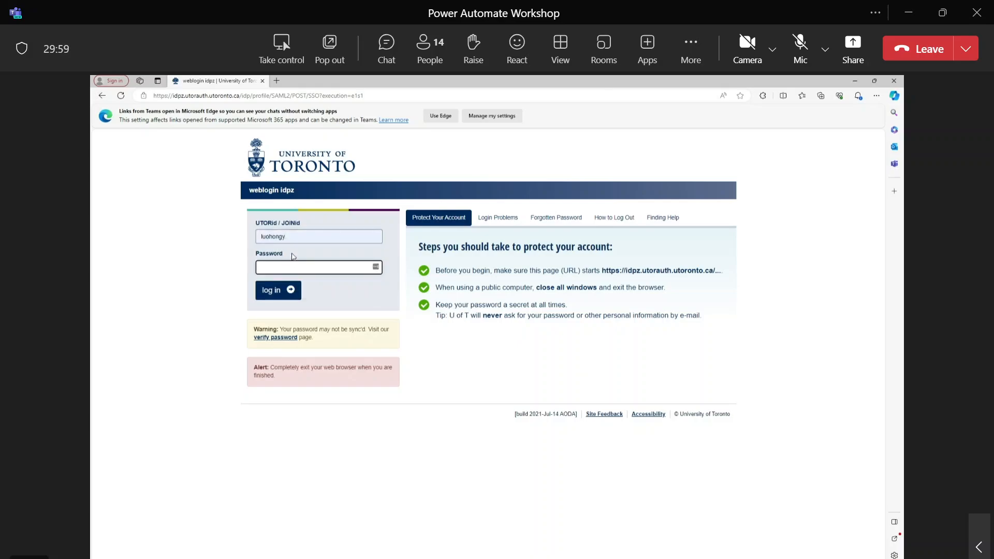
pyautogui.write('••••••••')
pyautogui.press('Return')
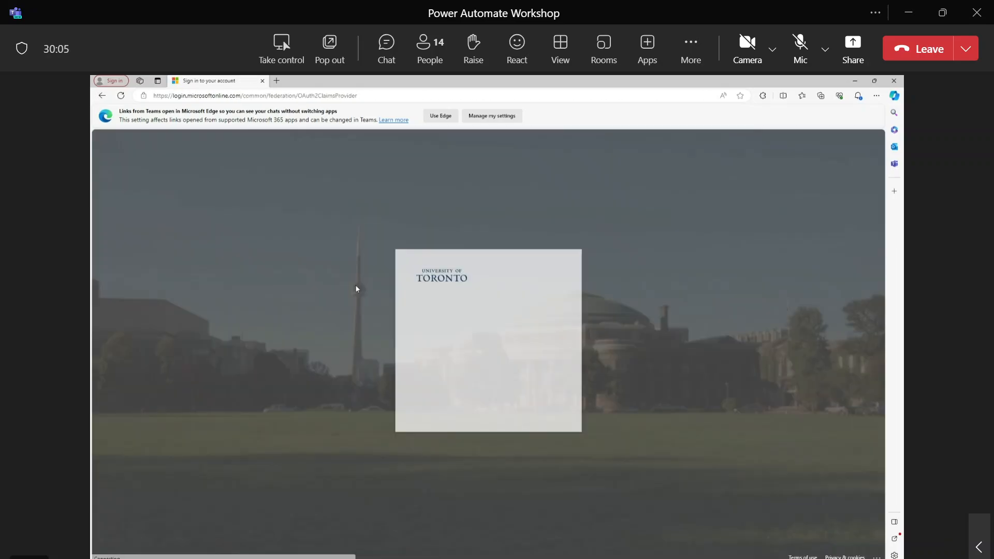
pyautogui.click(502, 371)
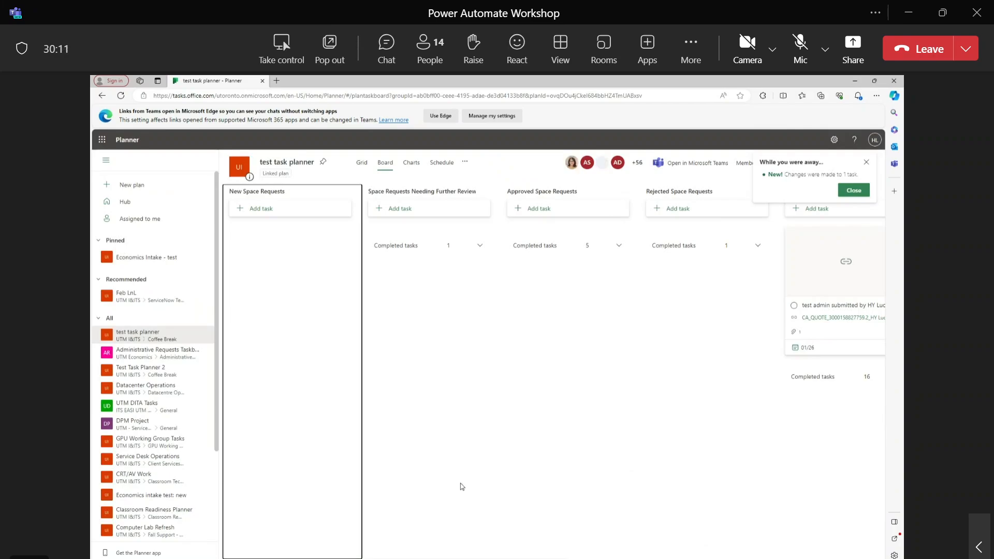
# Close the 'While you were away' notice and scroll right until Administrative is the first bucket.
pyautogui.click(864, 164)
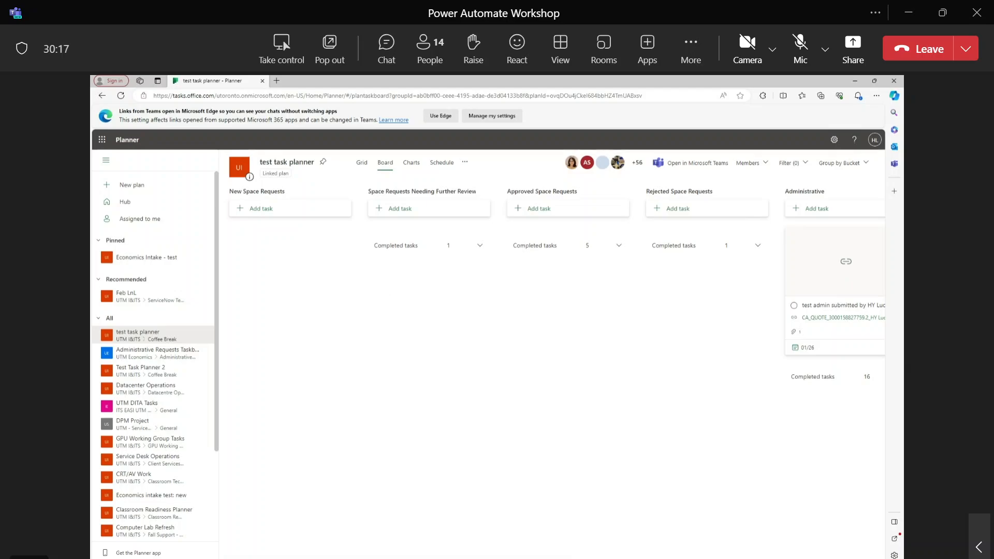
pyautogui.hscroll(5, 720, 547)
pyautogui.hscroll(2, 720, 547)
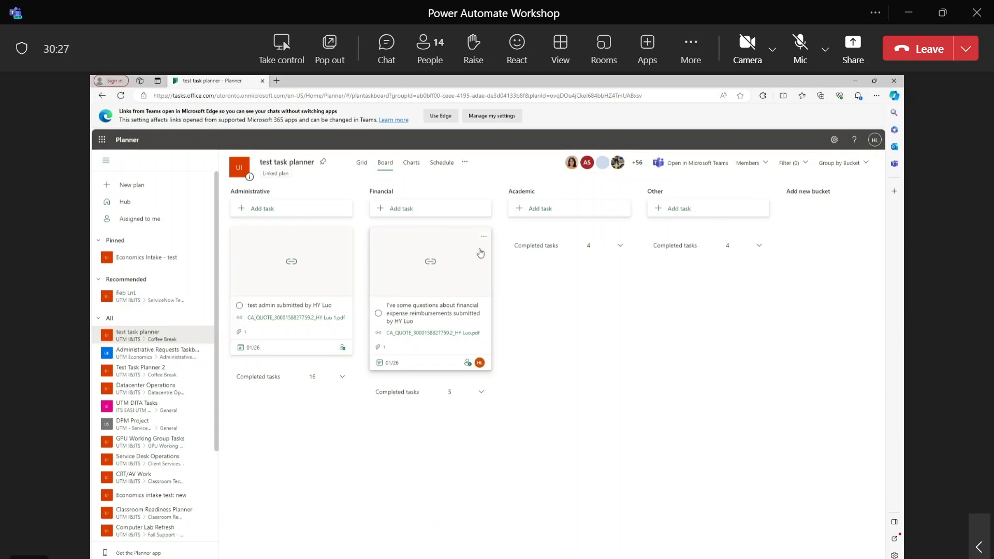
# Open the financial expense reimbursements task, highlight the requestor chat link in Notes, then close it.
pyautogui.click(451, 313)
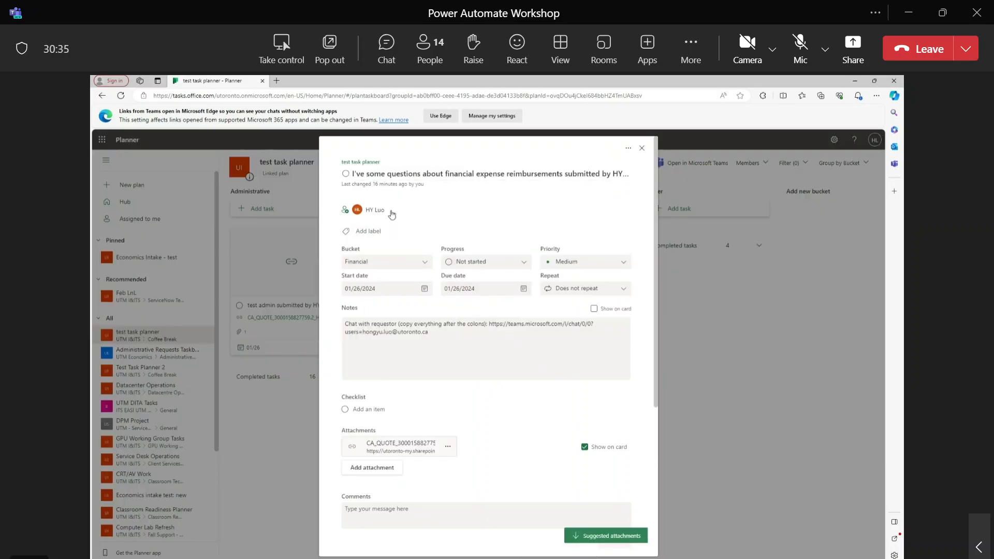
pyautogui.moveTo(367, 325); pyautogui.dragTo(489, 325)
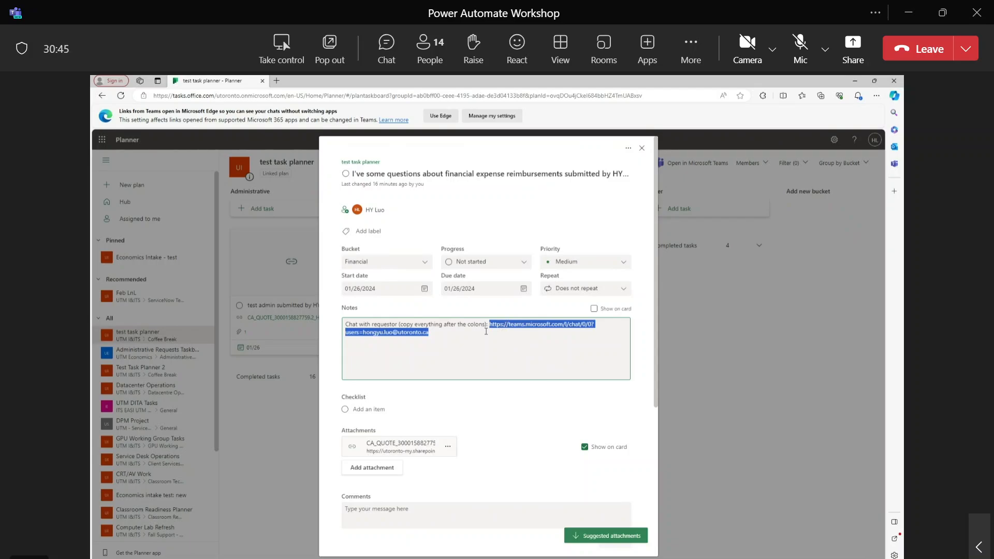
pyautogui.scroll(-2, 485, 331)
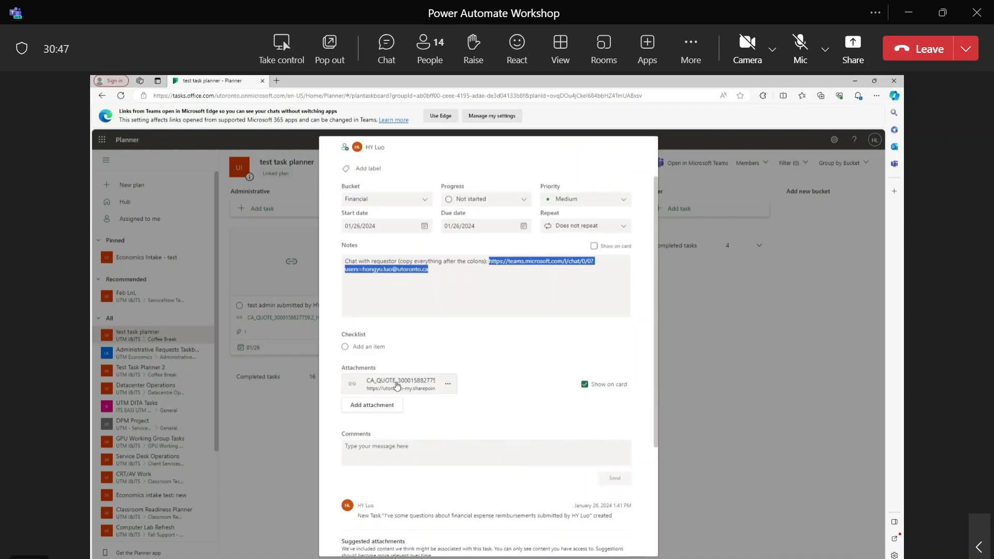
pyautogui.scroll(-4, 478, 388)
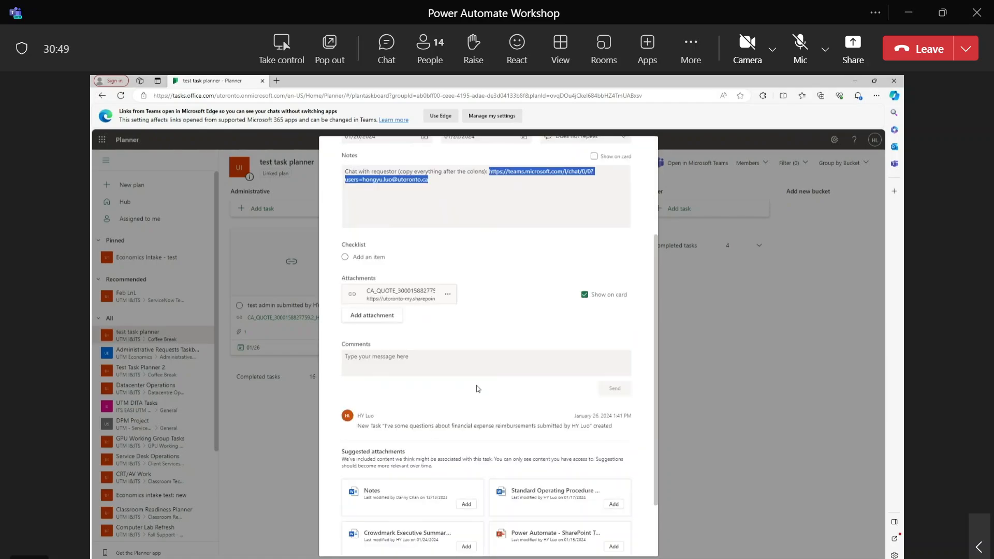
pyautogui.scroll(6, 475, 389)
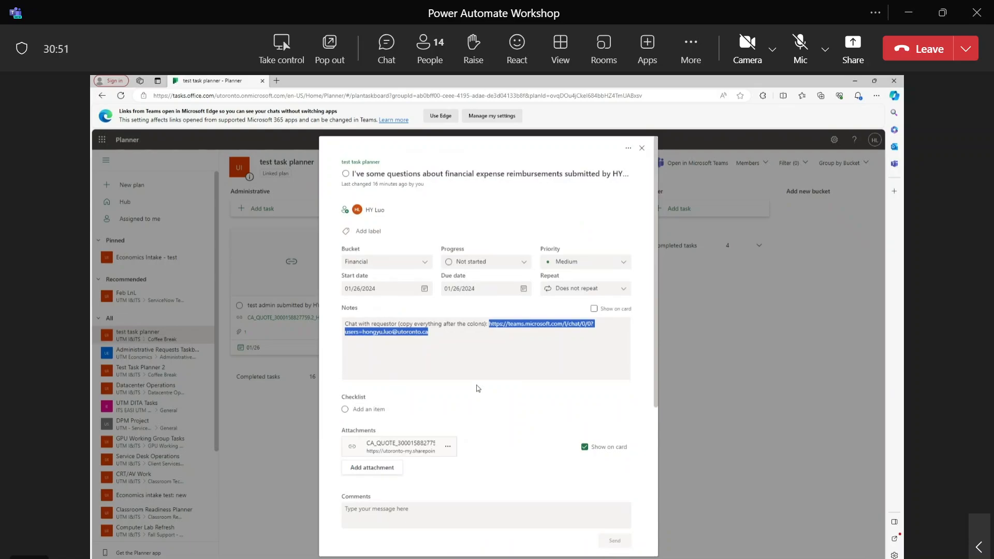
pyautogui.scroll(-5, 595, 359)
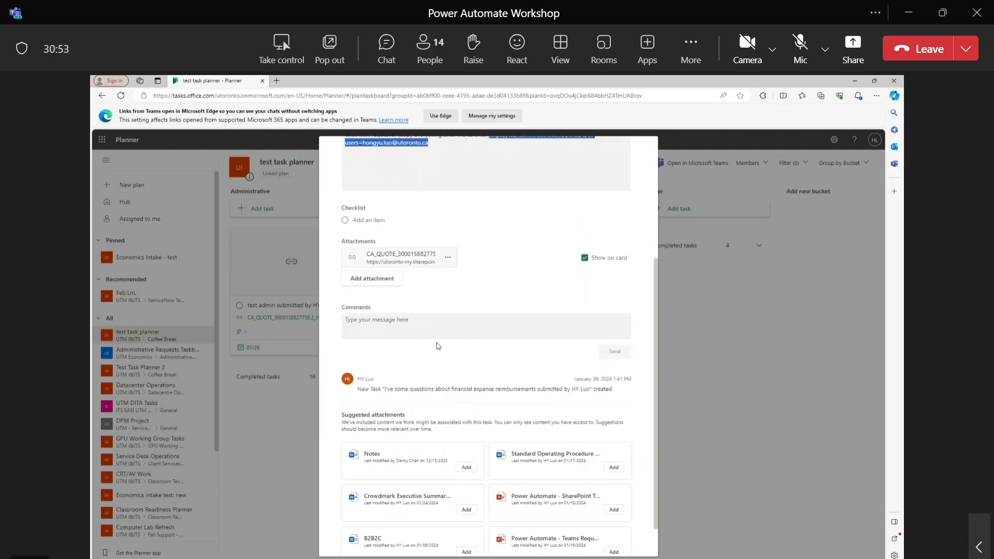
pyautogui.click(717, 335)
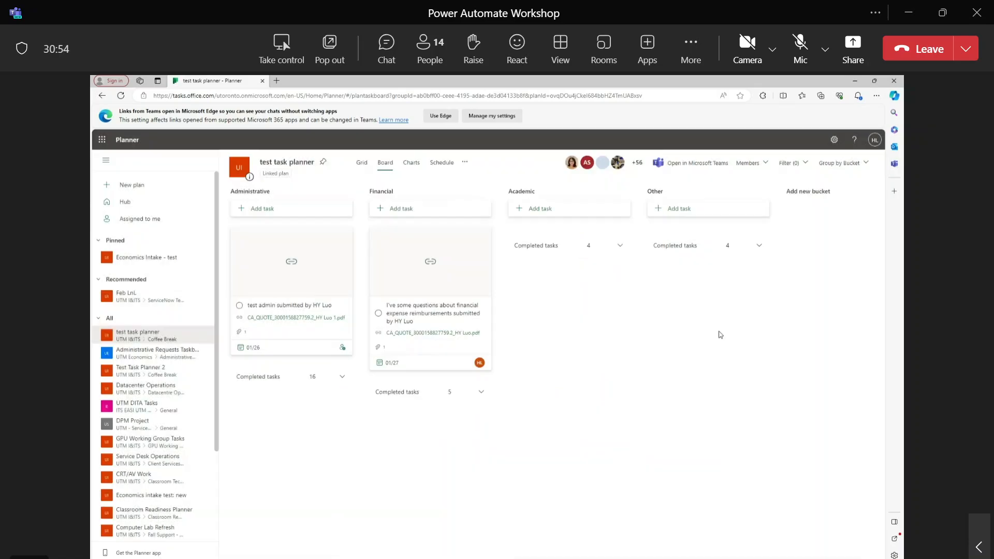
# Search for and assign a second colleague to the financial reimbursement task.
pyautogui.click(446, 309)
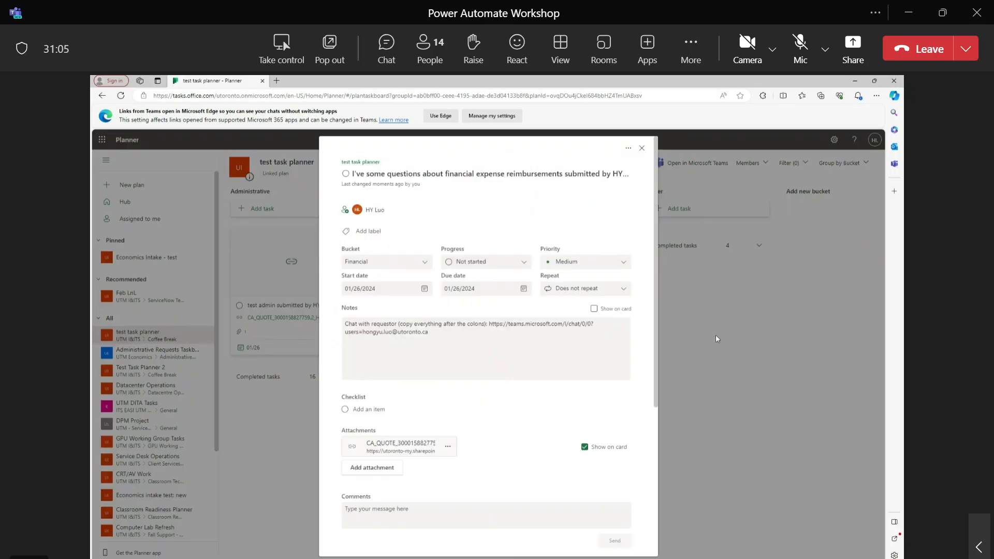
pyautogui.press('Escape')
pyautogui.click(468, 365)
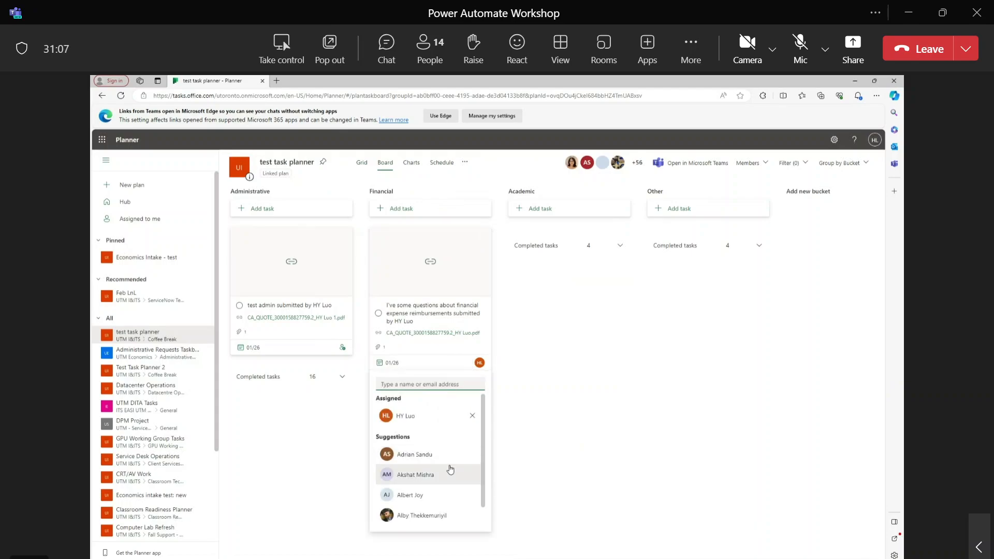
pyautogui.scroll(1, 438, 461)
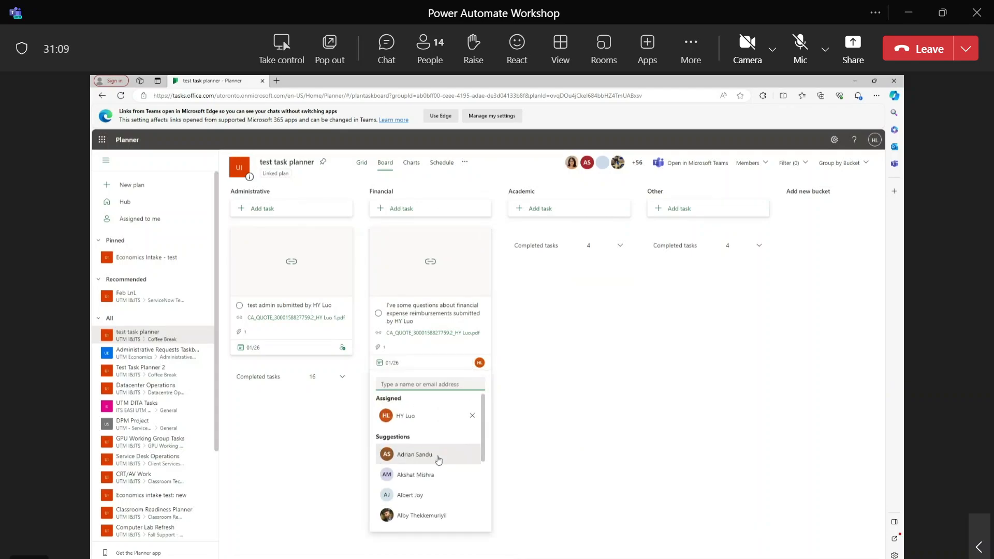
pyautogui.write('denn')
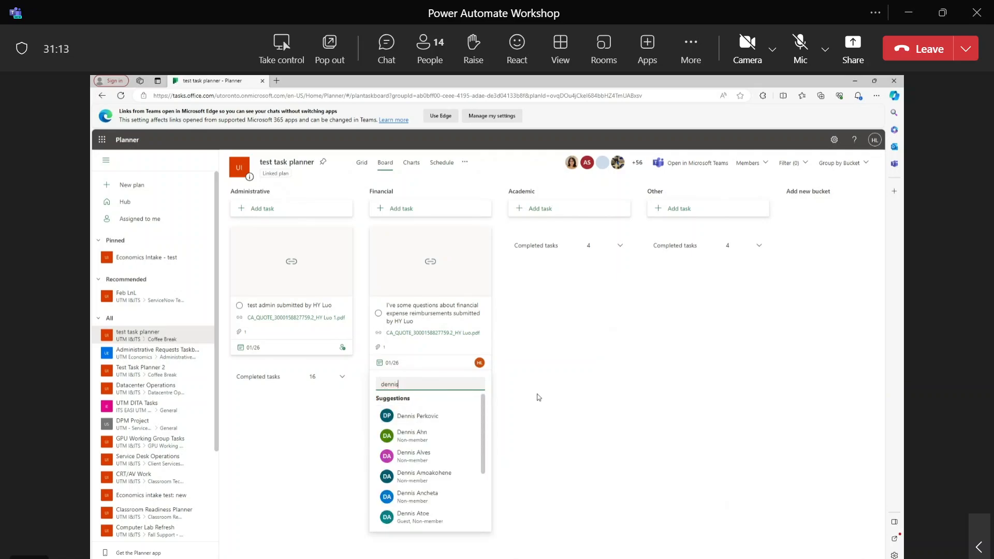
pyautogui.write('is')
pyautogui.click(444, 412)
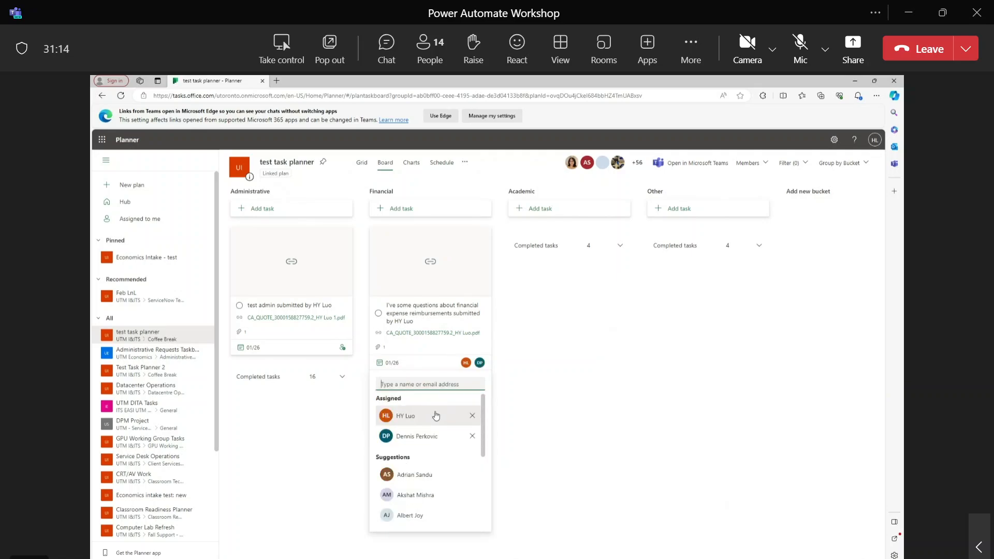
pyautogui.click(507, 384)
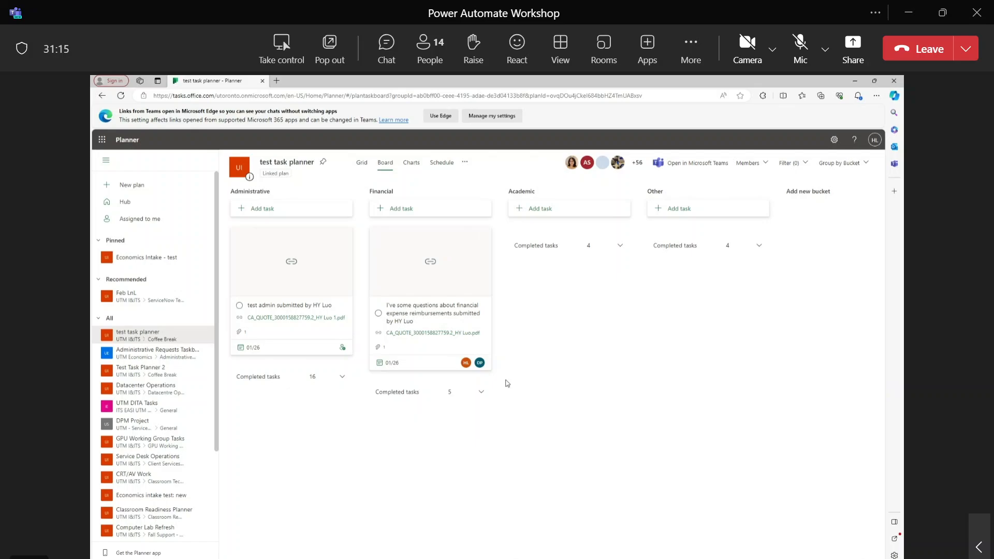
# Post the comment 'this is done: this is working in progress' on the financial task.
pyautogui.click(444, 317)
pyautogui.scroll(-5, 491, 428)
pyautogui.click(423, 292)
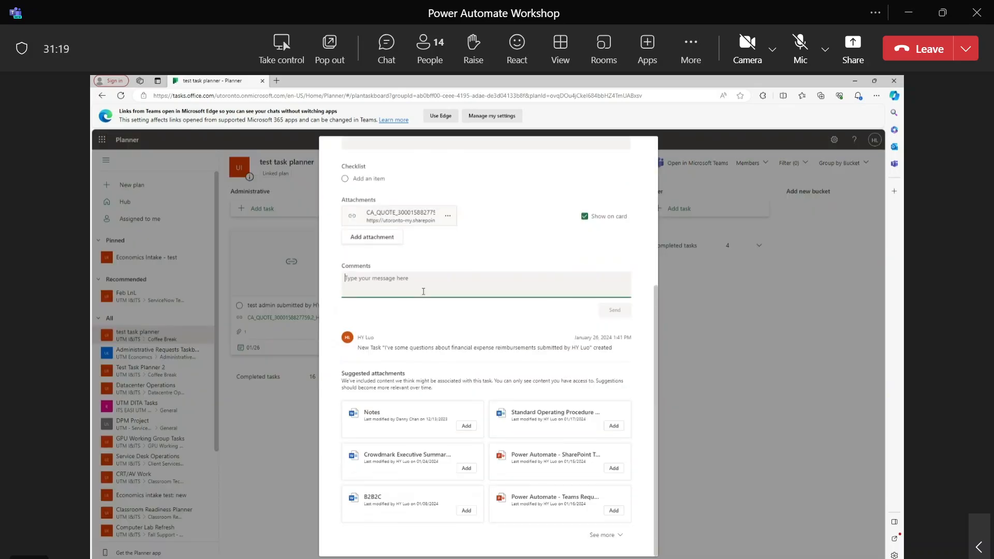
pyautogui.write('this is done: ')
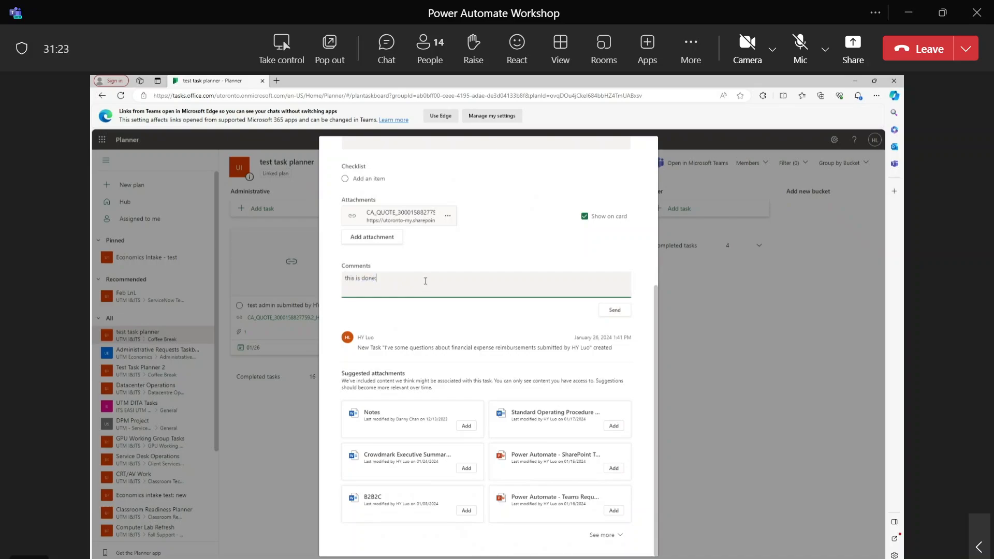
pyautogui.write('this is working in progress')
pyautogui.click(603, 310)
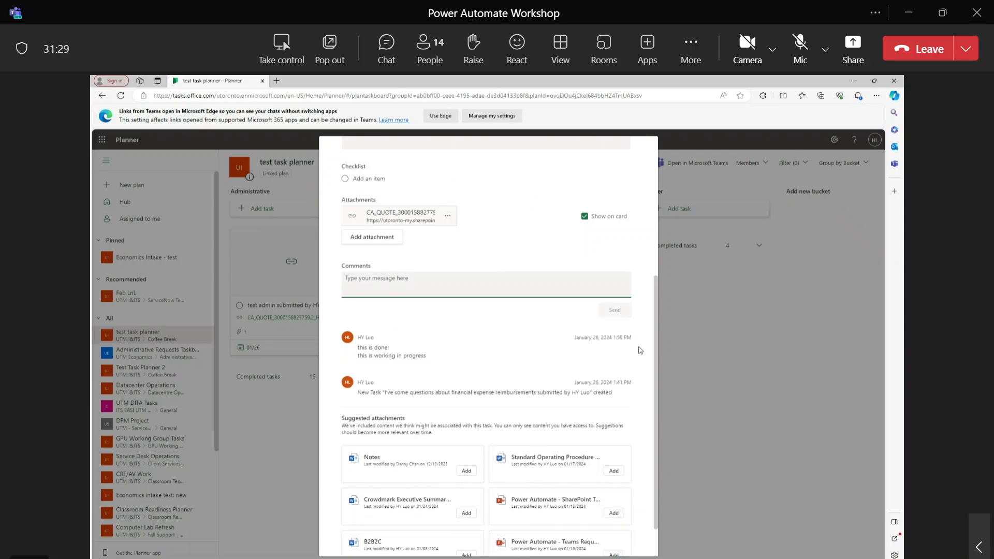
pyautogui.click(696, 336)
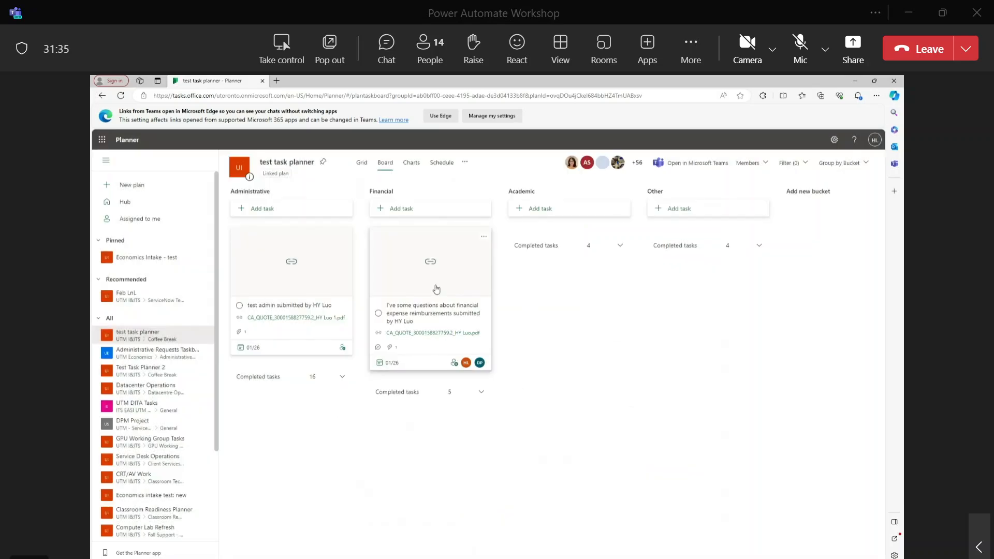
# Mark the financial reimbursement task complete and check Financial's 6 completed tasks.
pyautogui.click(379, 313)
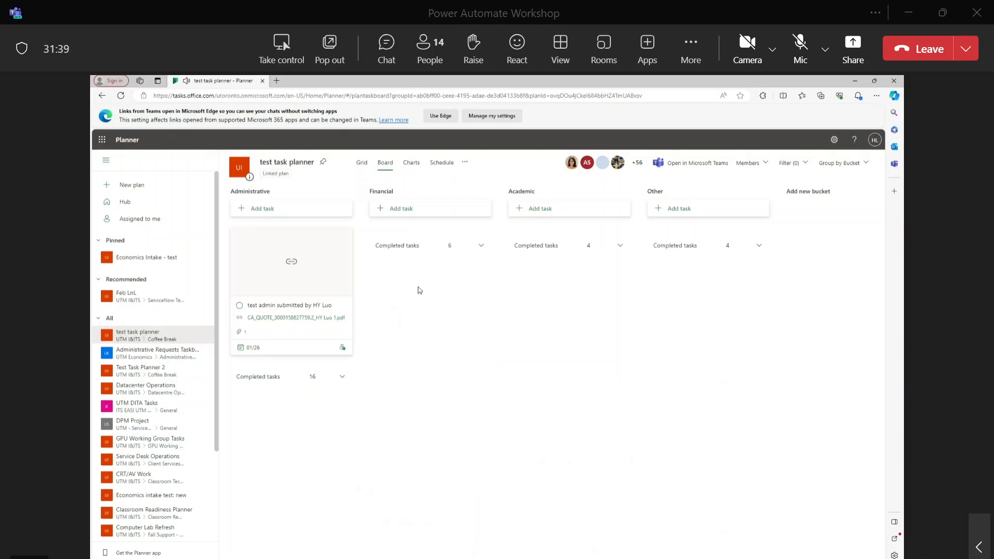
pyautogui.click(479, 246)
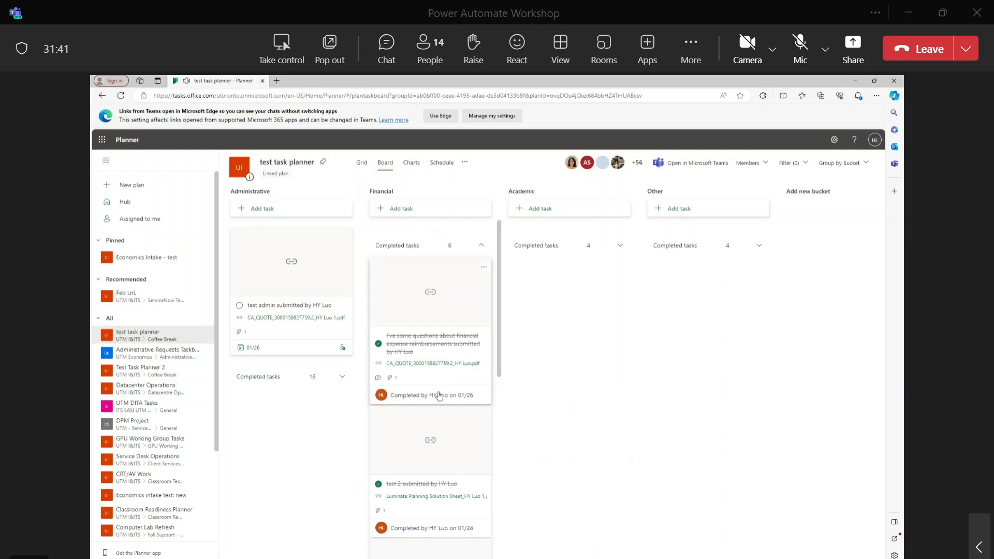
pyautogui.scroll(-1, 439, 396)
pyautogui.scroll(1, 439, 419)
pyautogui.click(482, 247)
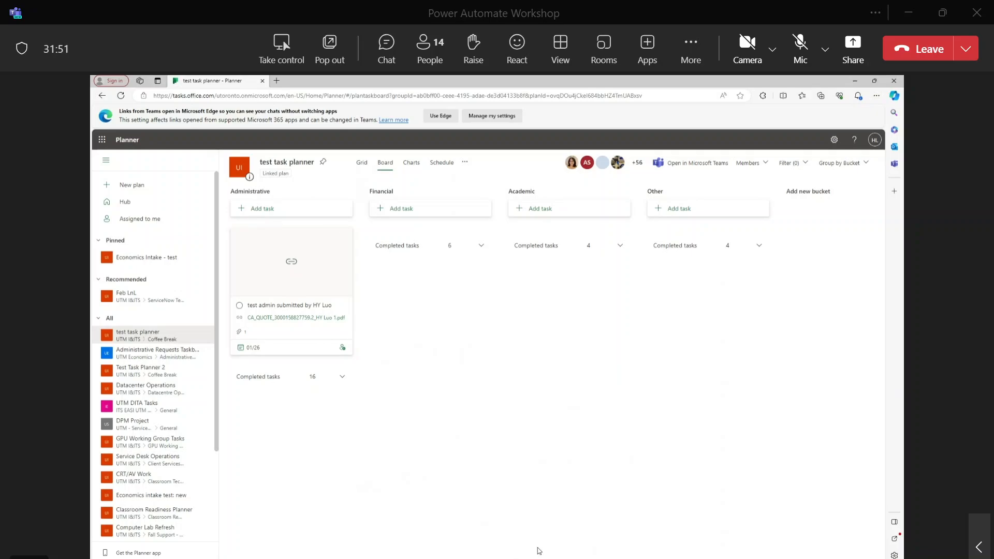
pyautogui.moveTo(541, 558); pyautogui.dragTo(586, 555)
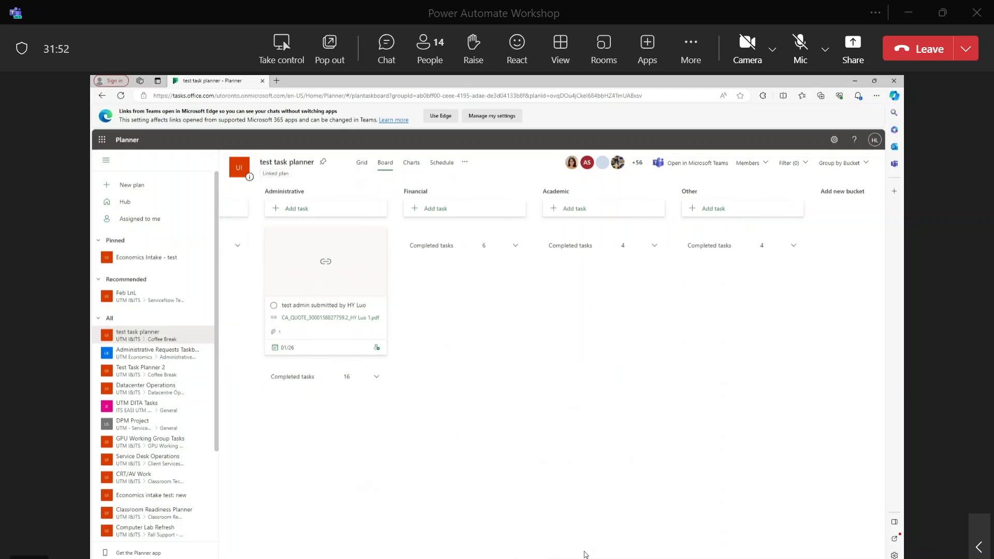
# Review the test admin task's details and assign a searched colleague to it.
pyautogui.click(349, 308)
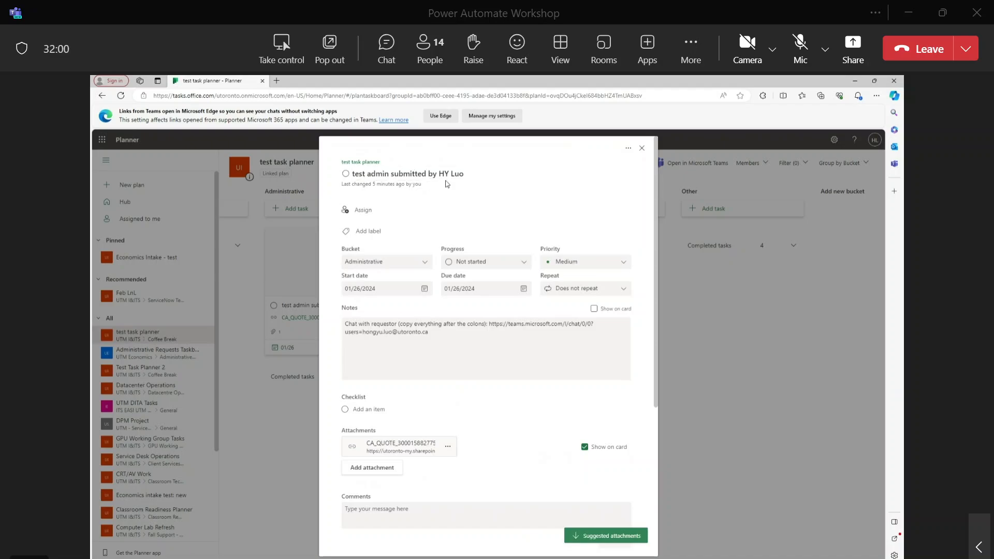
pyautogui.scroll(-4, 414, 334)
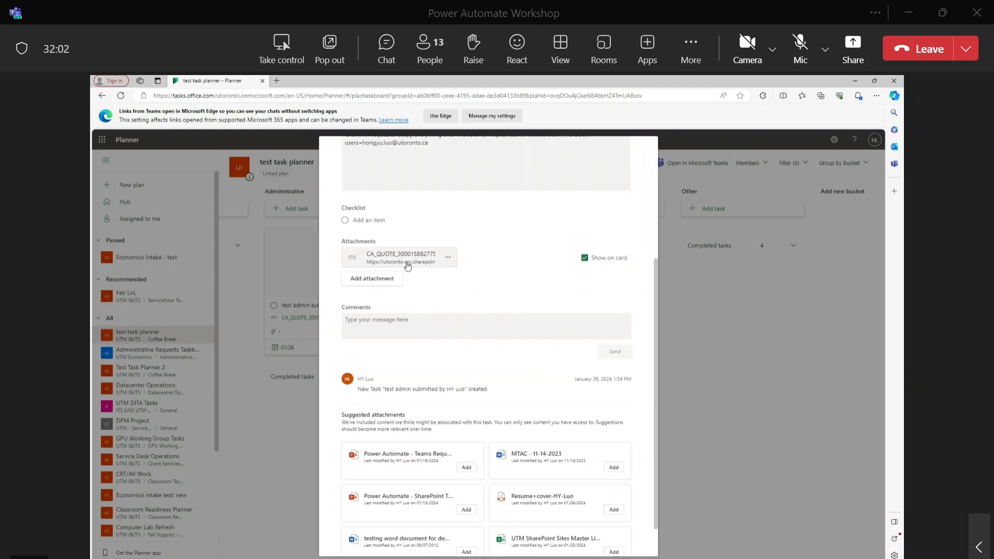
pyautogui.click(713, 309)
pyautogui.click(377, 347)
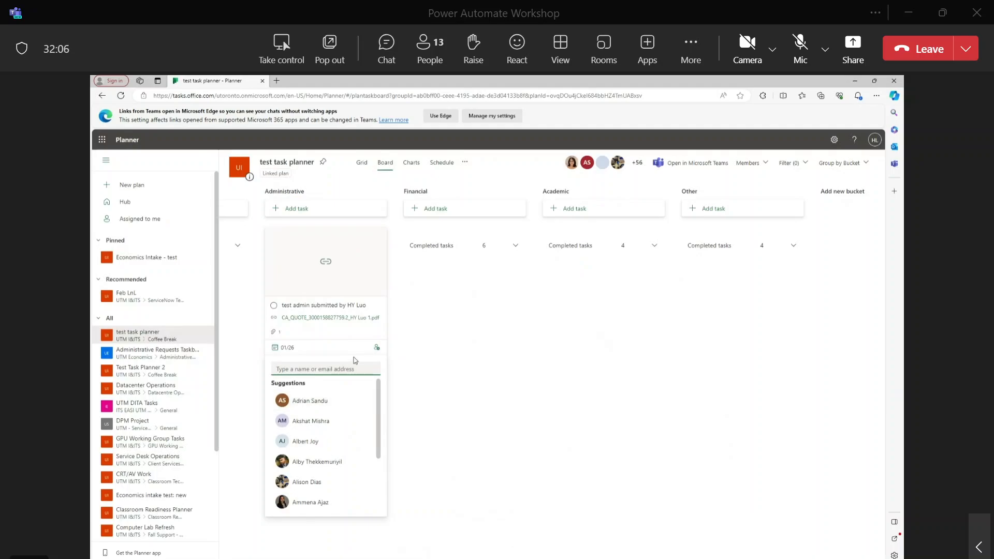
pyautogui.write('chantal')
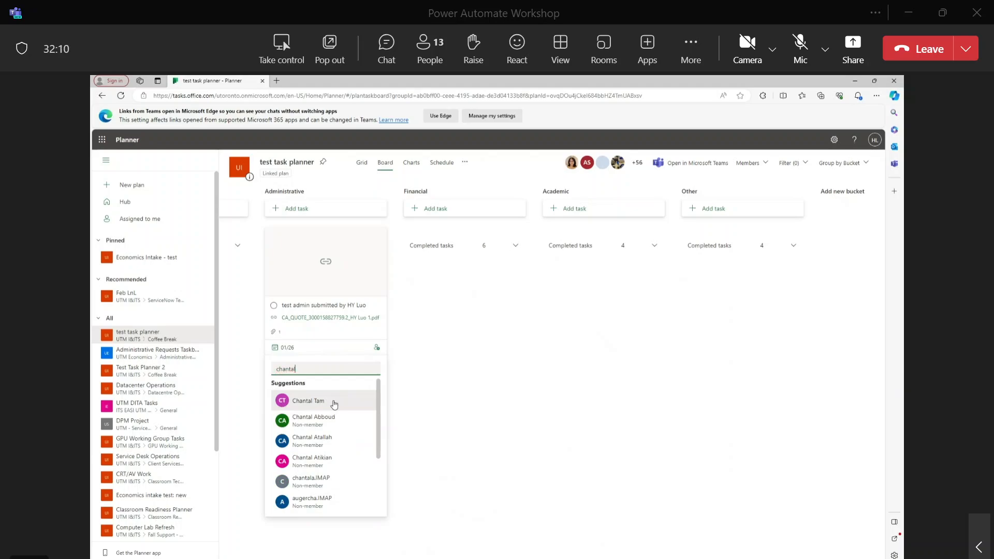
pyautogui.click(334, 404)
pyautogui.click(433, 373)
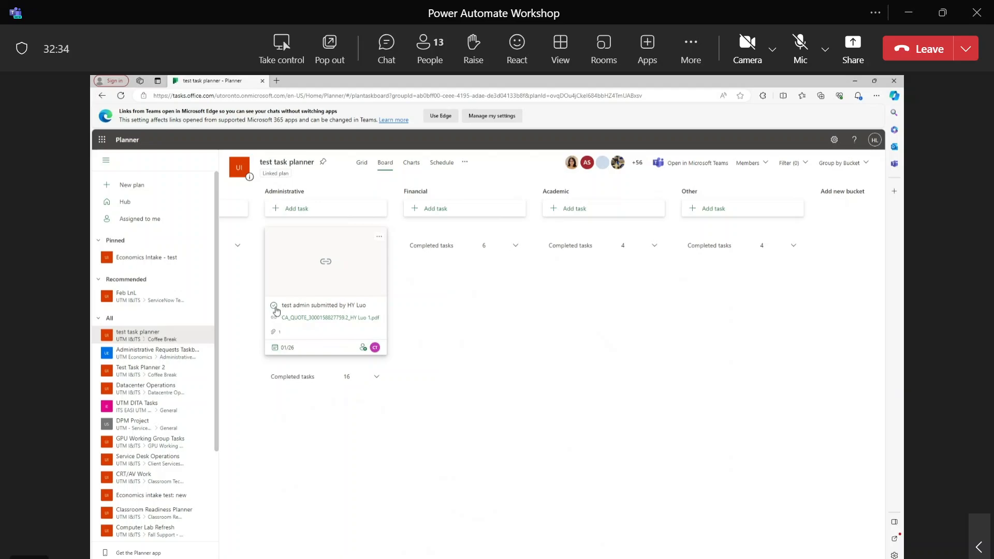
# Mark the test admin task complete and confirm Administrative now shows 17 completed tasks.
pyautogui.click(309, 308)
pyautogui.scroll(-4, 446, 373)
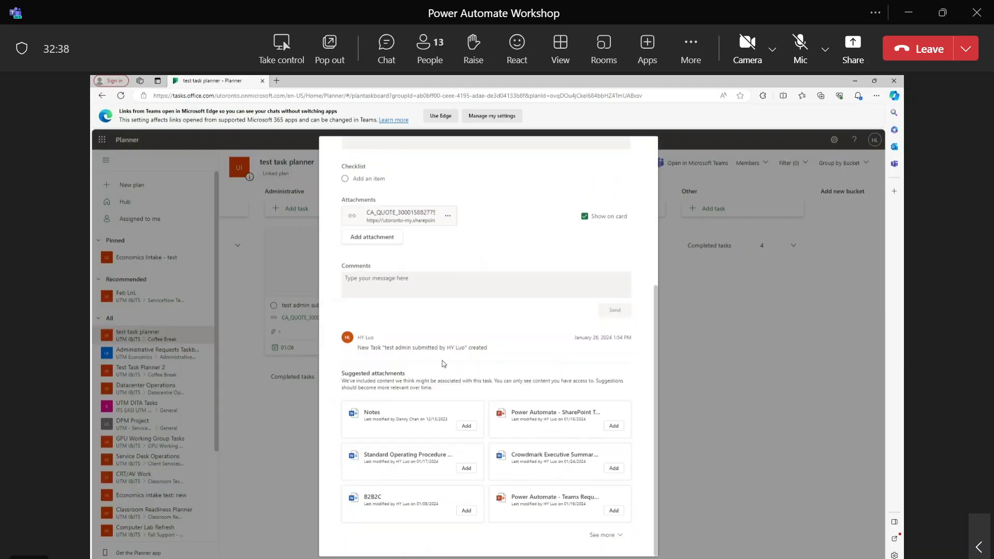
pyautogui.scroll(2, 446, 373)
pyautogui.scroll(-3, 446, 372)
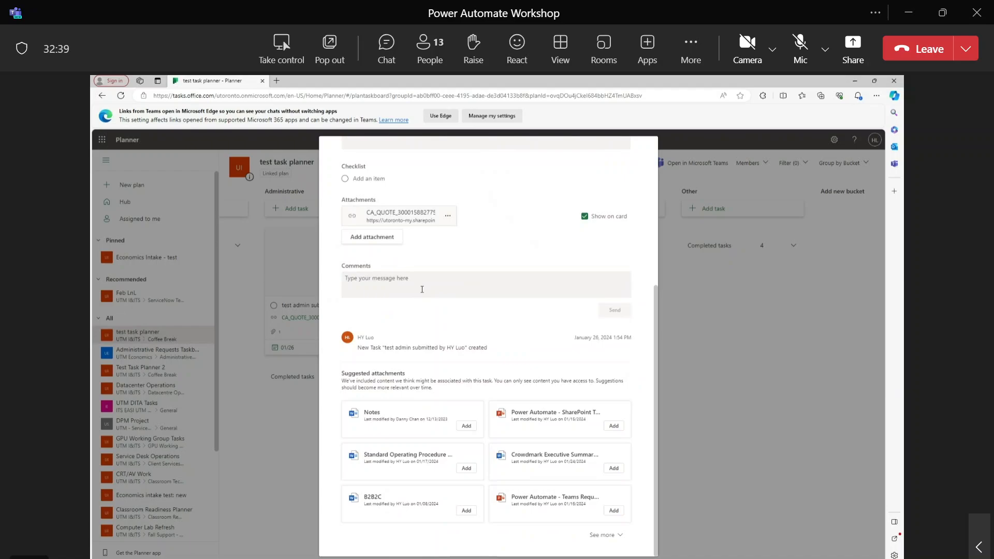
pyautogui.click(692, 299)
pyautogui.click(274, 306)
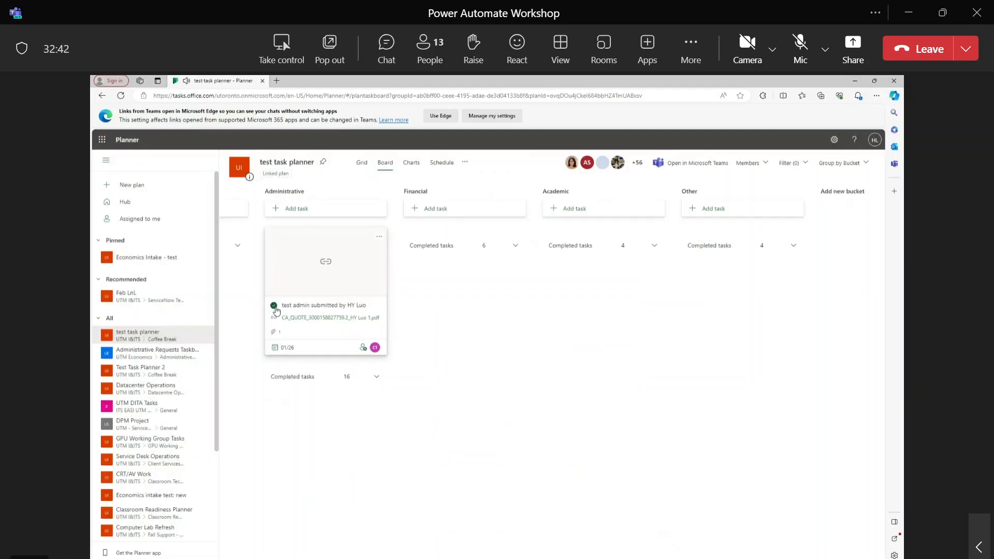
pyautogui.click(376, 244)
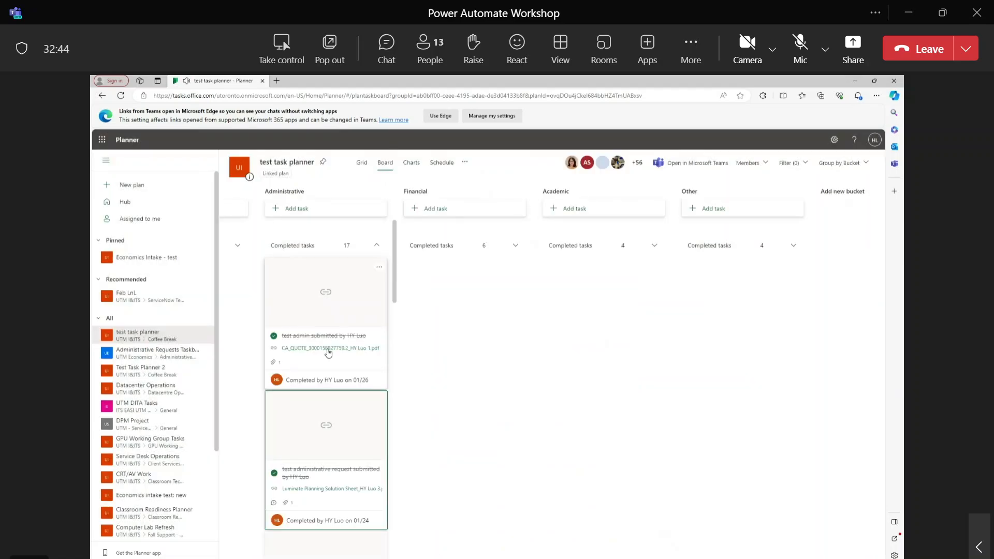
pyautogui.click(376, 245)
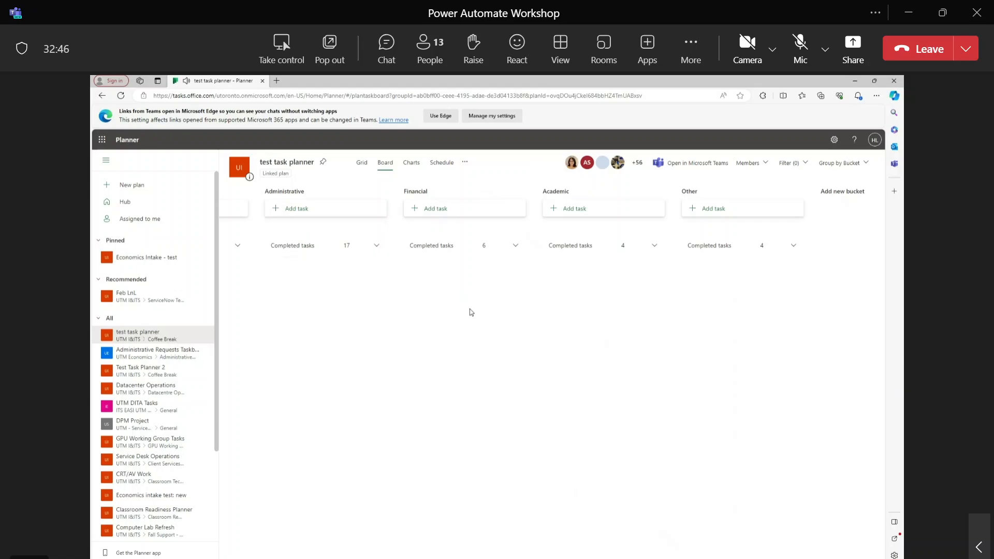
# Return to Power Automate and leave the flow editor without saving, back to the details page.
pyautogui.click(854, 81)
pyautogui.click(123, 122)
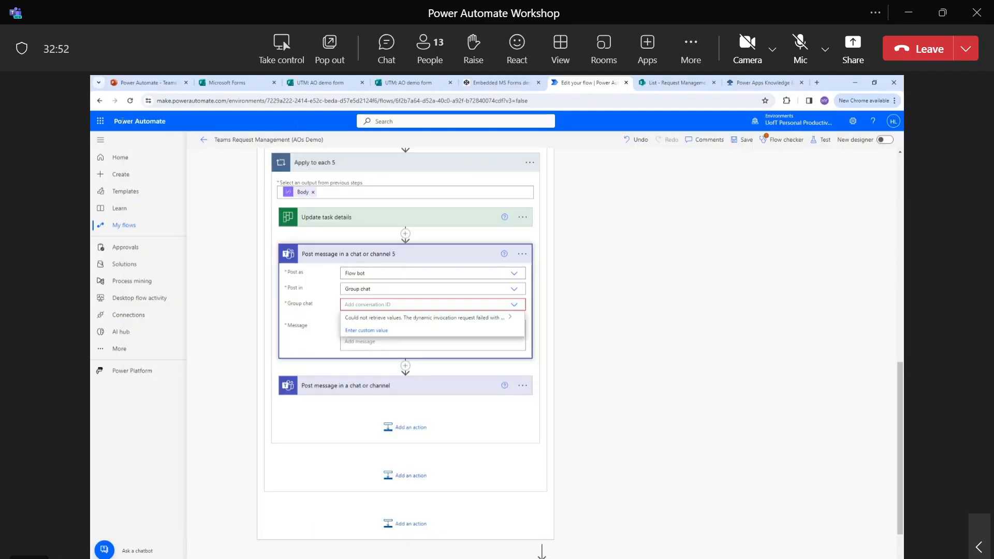
pyautogui.click(100, 102)
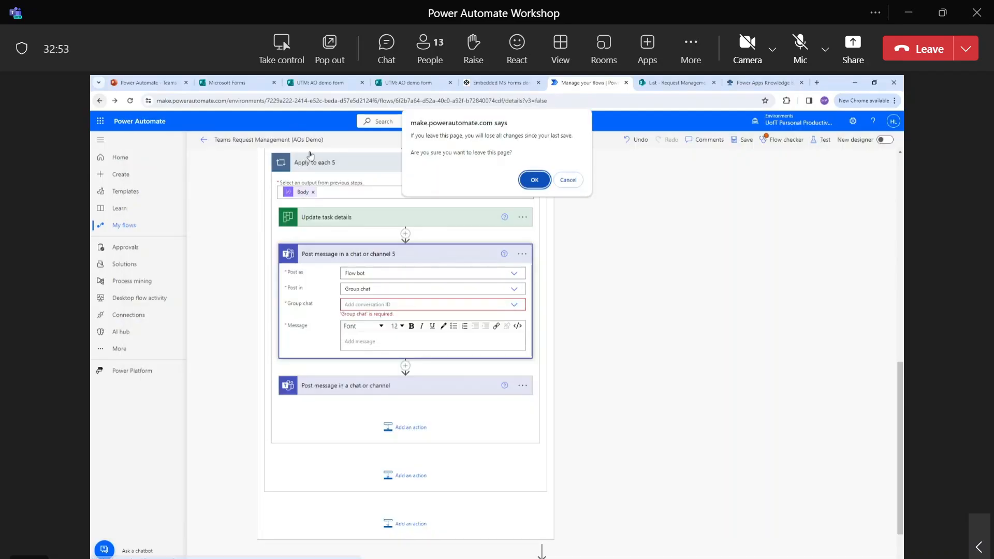
pyautogui.click(527, 177)
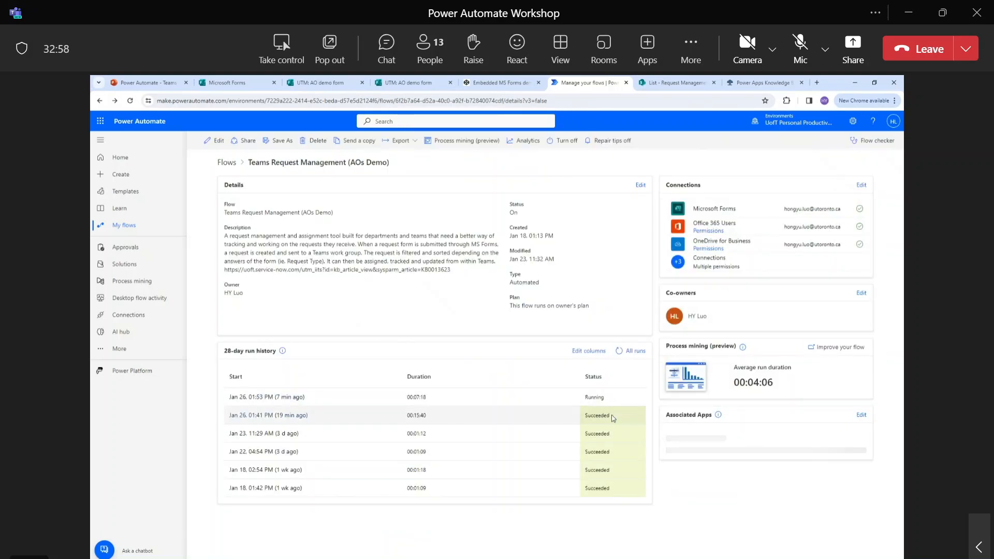
# Point out run history, including the 01:41 PM run's 00:15:40 duration, then open 'Improve your flow'.
pyautogui.moveTo(612, 418); pyautogui.dragTo(233, 415)
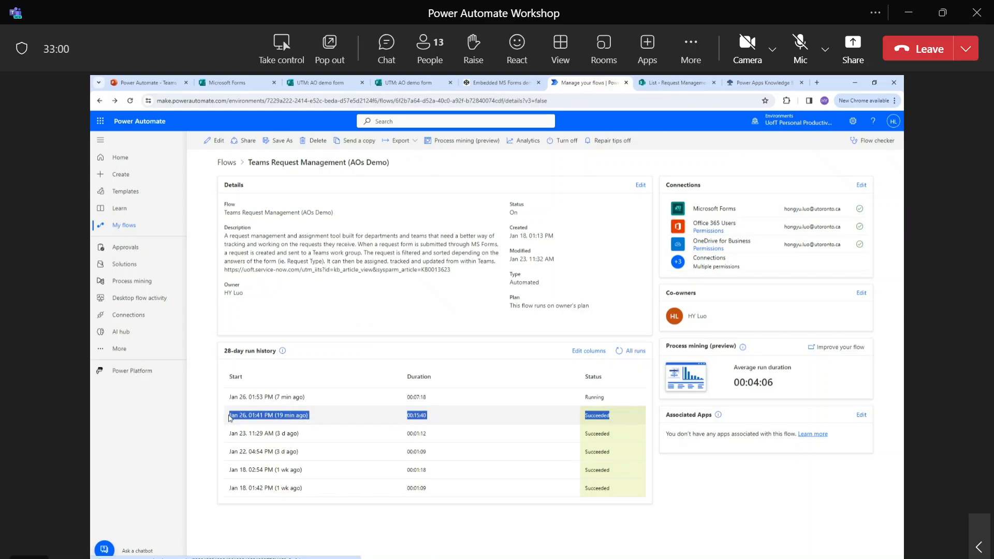
pyautogui.click(429, 415)
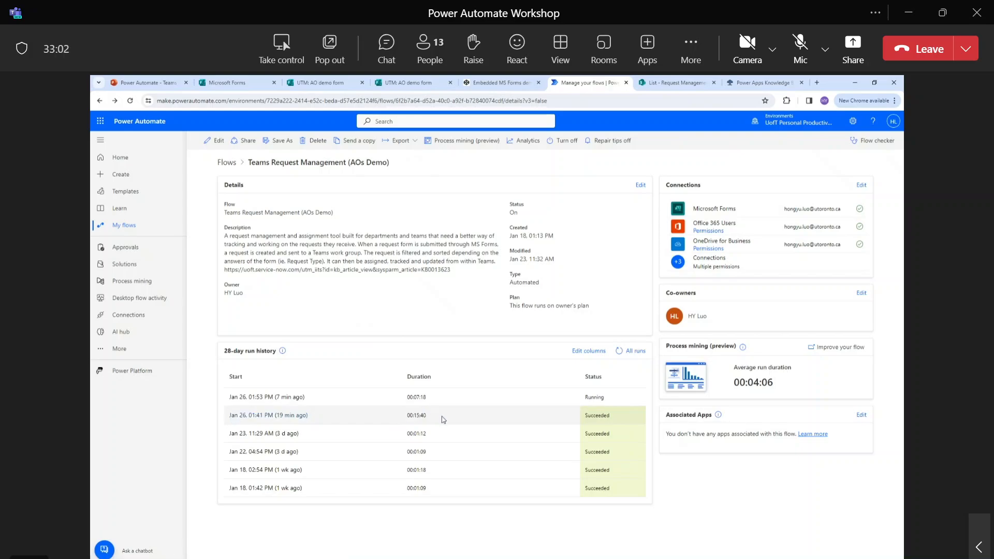
pyautogui.moveTo(443, 423); pyautogui.dragTo(397, 422)
pyautogui.click(396, 423)
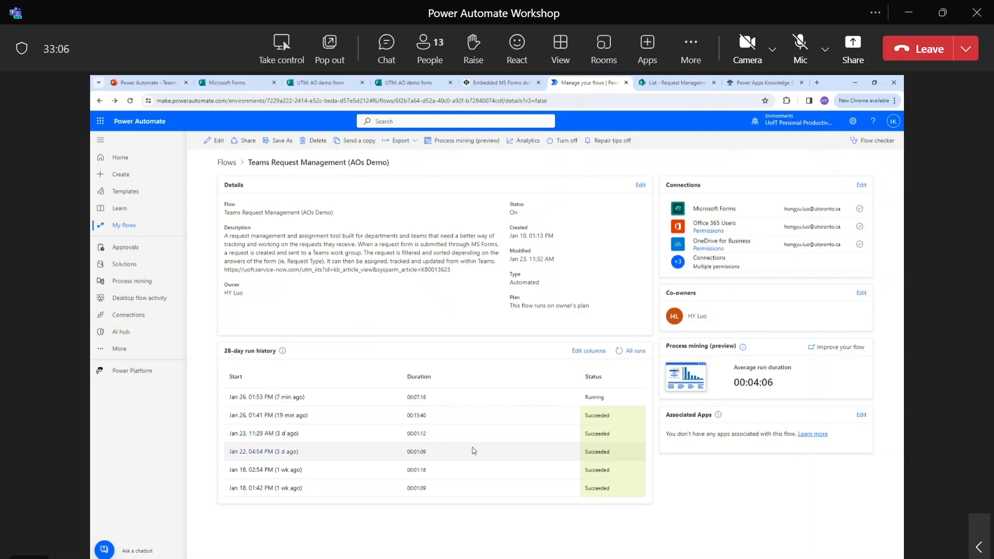
pyautogui.moveTo(629, 489); pyautogui.dragTo(229, 436)
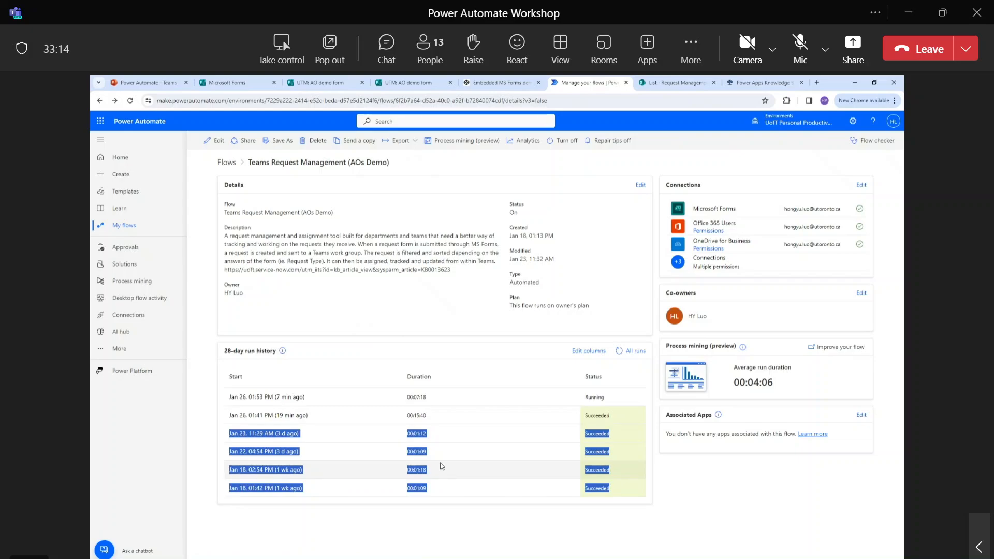
pyautogui.click(451, 427)
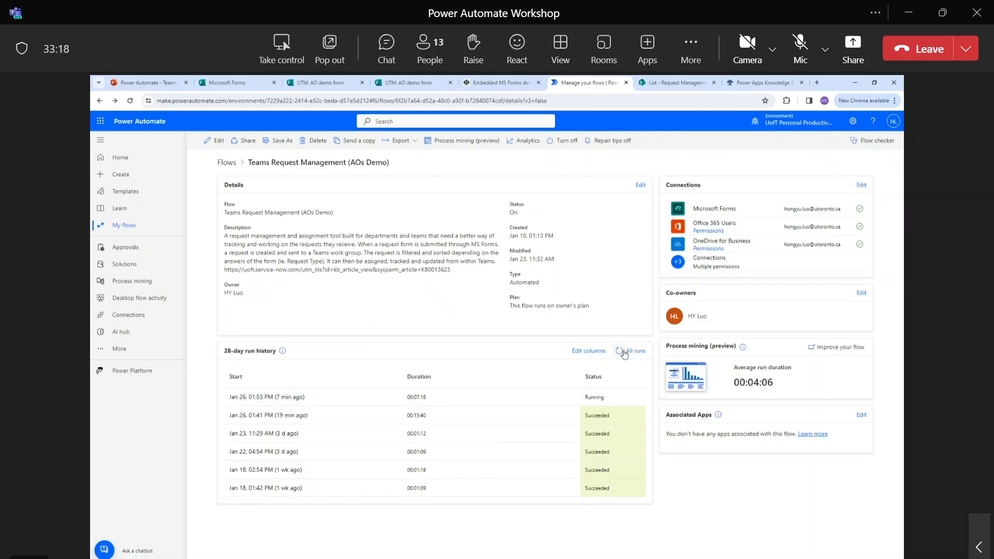
pyautogui.moveTo(479, 422); pyautogui.dragTo(223, 418)
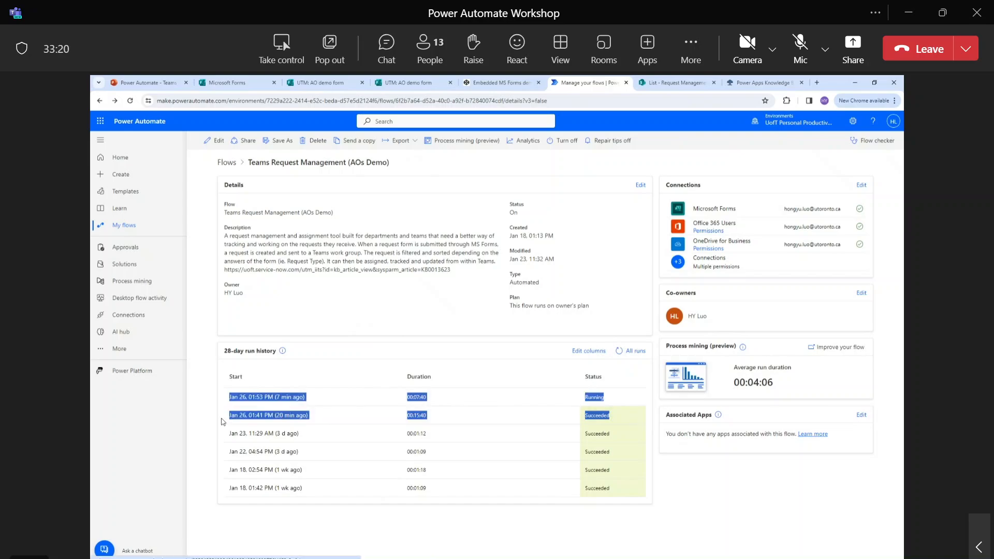
pyautogui.click(304, 420)
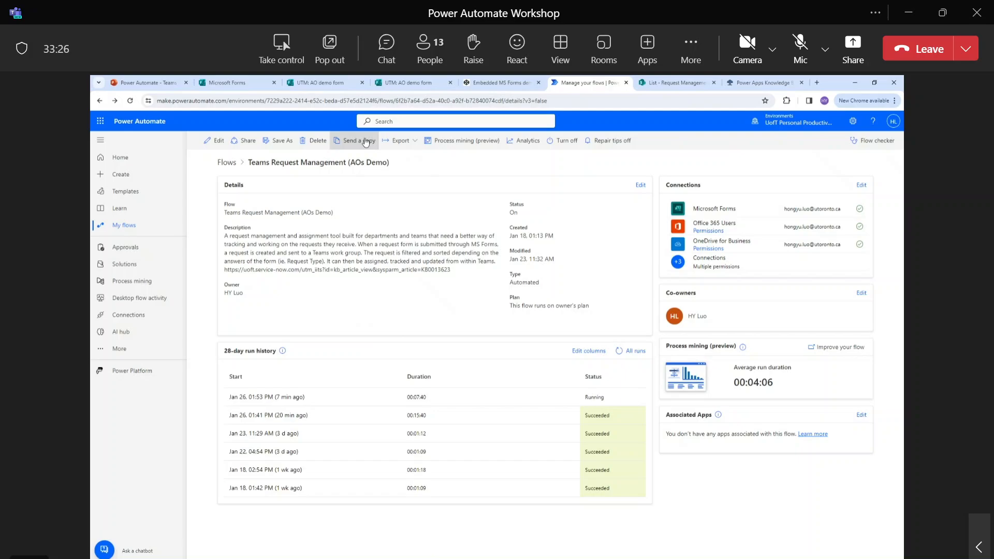
pyautogui.click(854, 348)
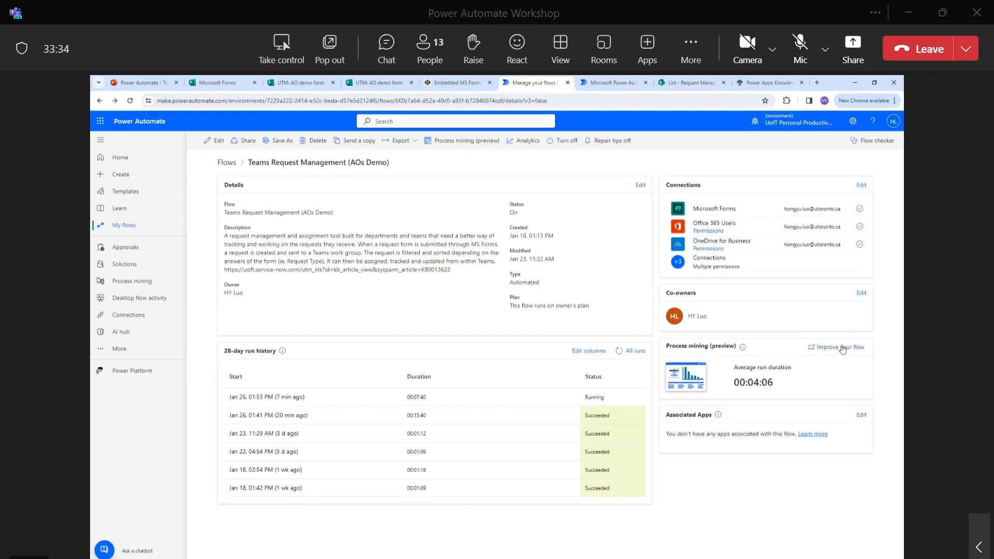
pyautogui.moveTo(746, 353)
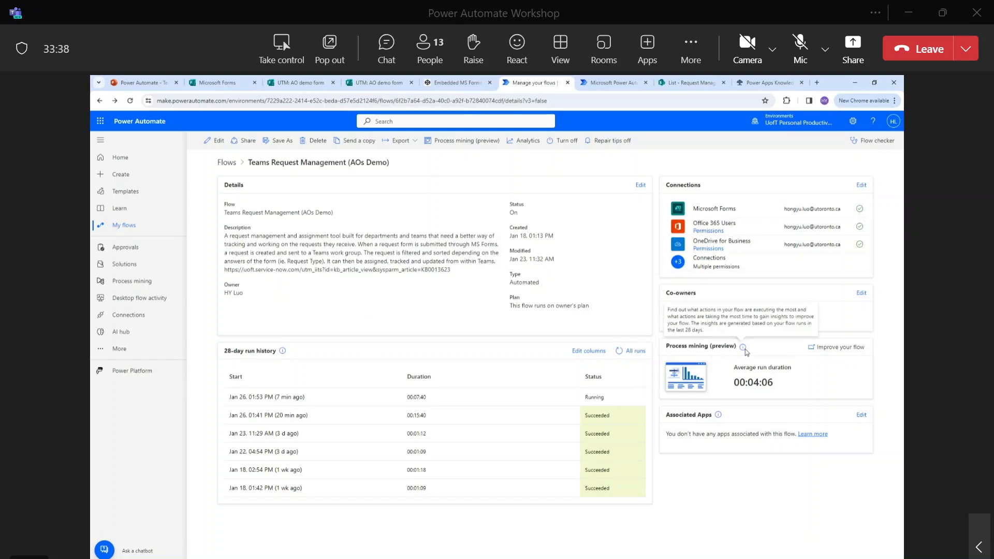
# Show the Teams Request Management process-mining map and pan through its branches and final steps.
pyautogui.click(628, 85)
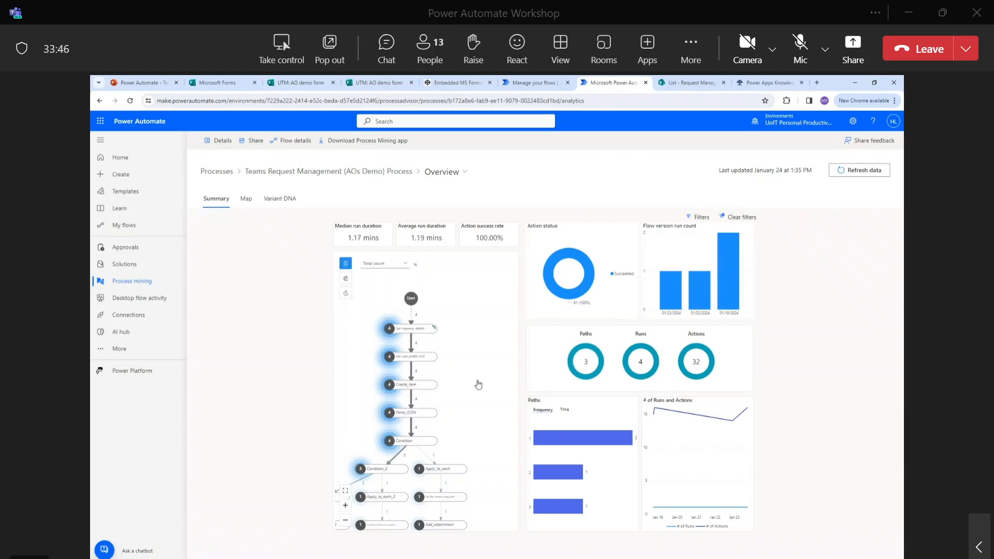
pyautogui.scroll(-5, 492, 341)
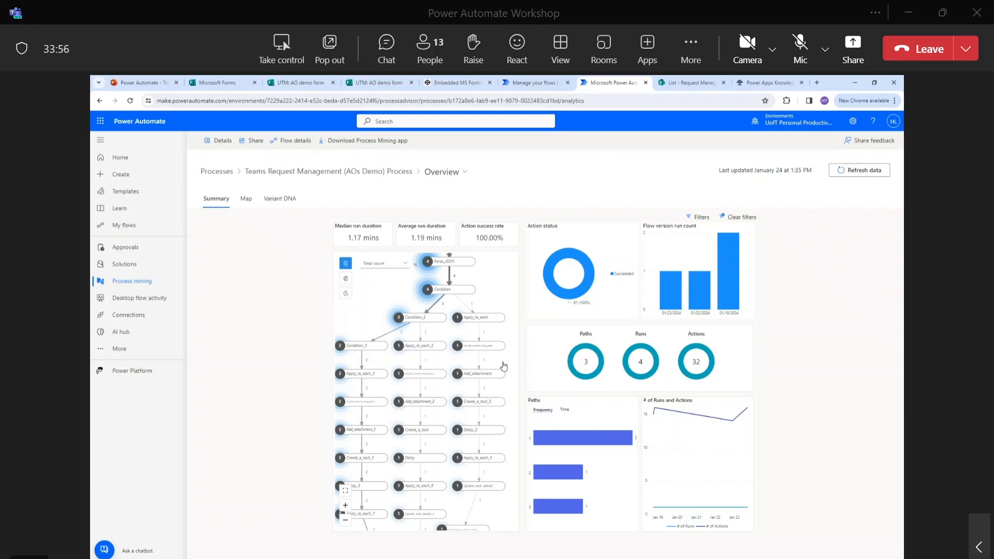
pyautogui.scroll(-2, 493, 336)
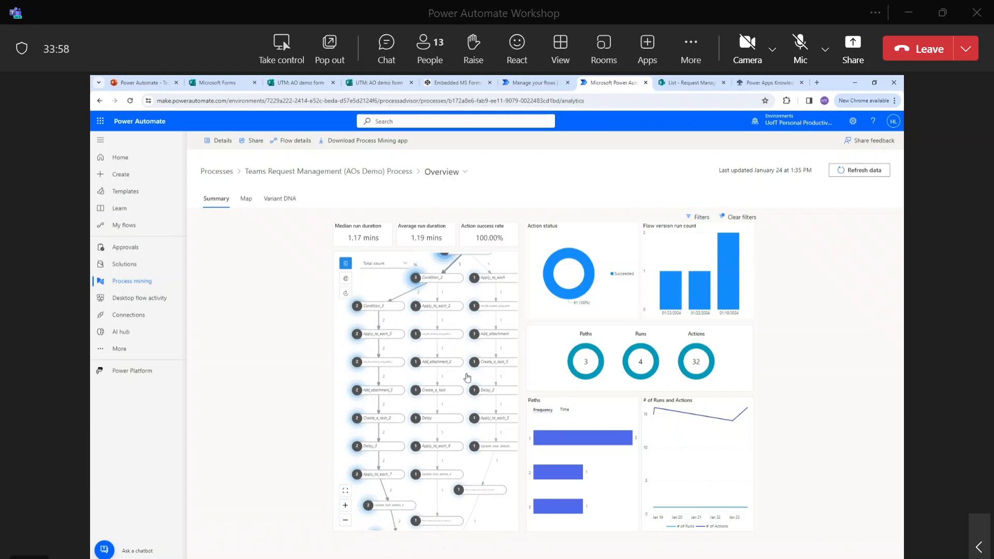
pyautogui.scroll(5, 466, 378)
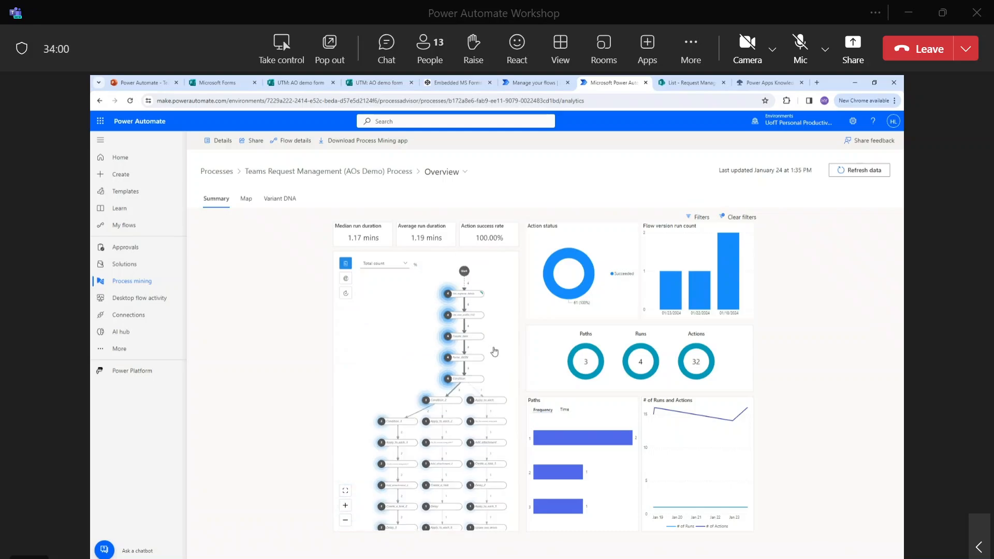
pyautogui.moveTo(495, 354); pyautogui.dragTo(485, 239)
pyautogui.moveTo(475, 436); pyautogui.dragTo(485, 501)
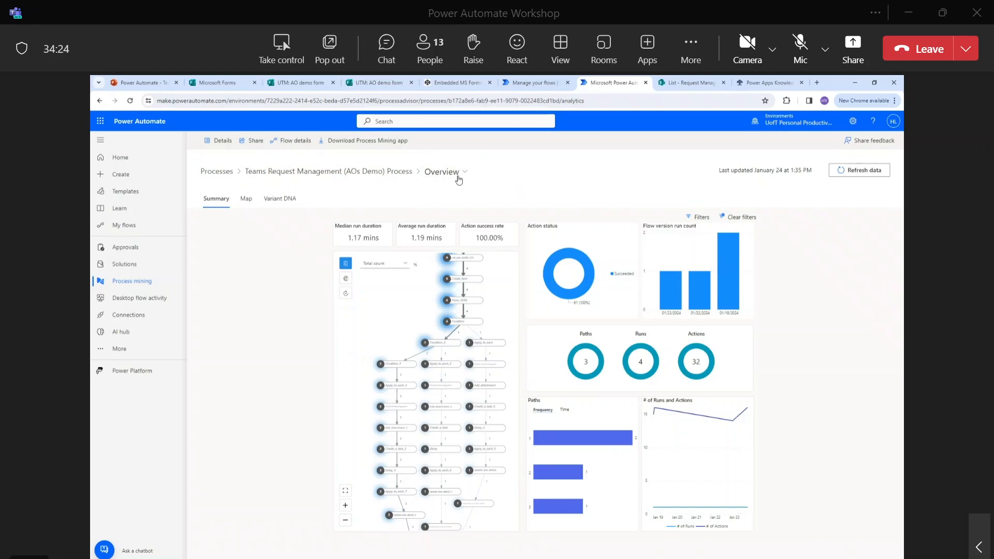
# Peek at the process details page, go back, and return to the Processes list.
pyautogui.click(281, 174)
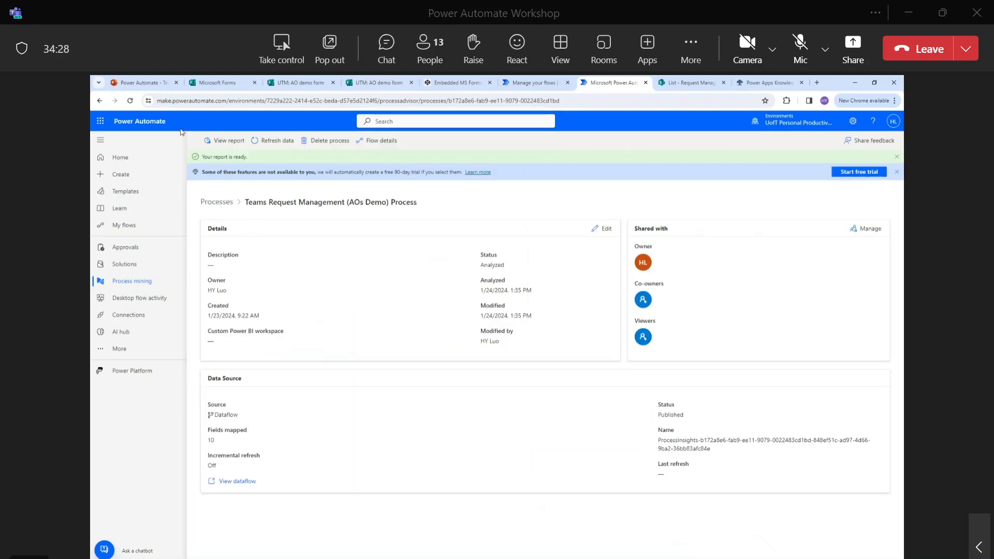
pyautogui.click(99, 100)
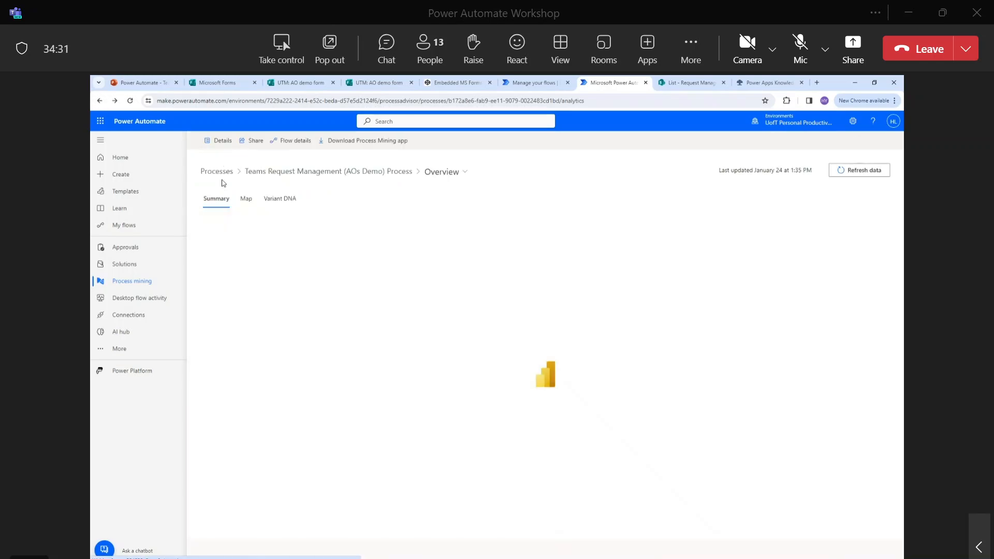
pyautogui.click(221, 173)
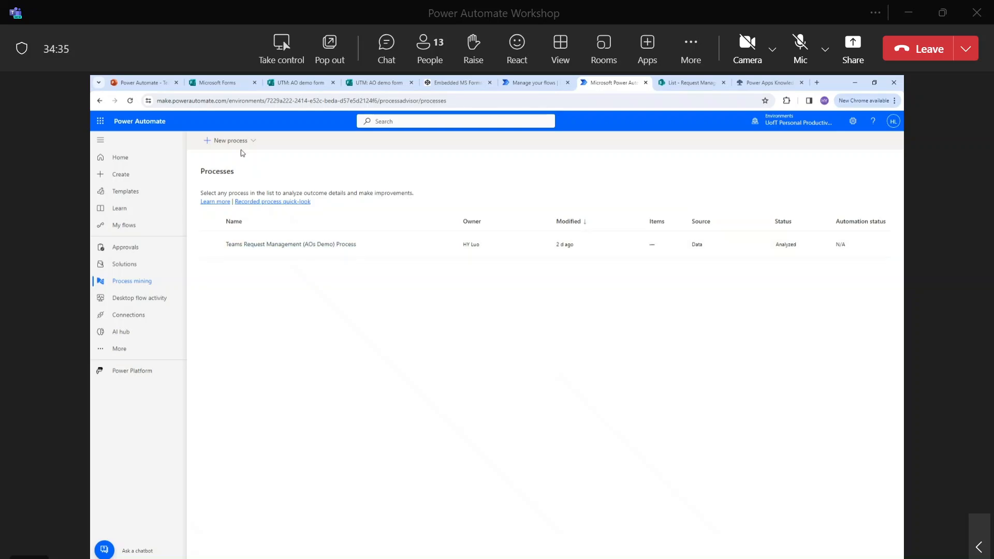
# Open the Teams Request Management (AOs Demo) flow from My flows and refresh its run history.
pyautogui.click(141, 227)
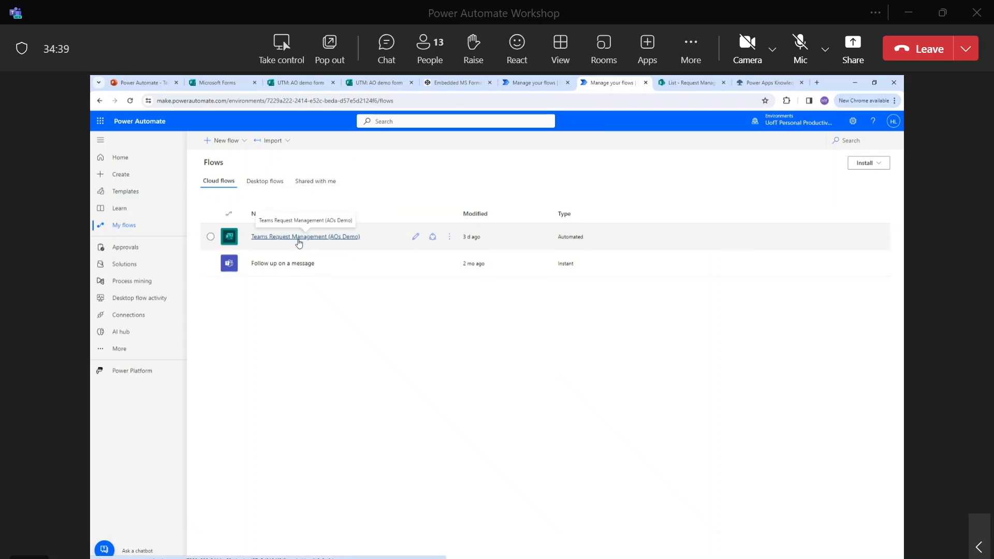
pyautogui.click(299, 238)
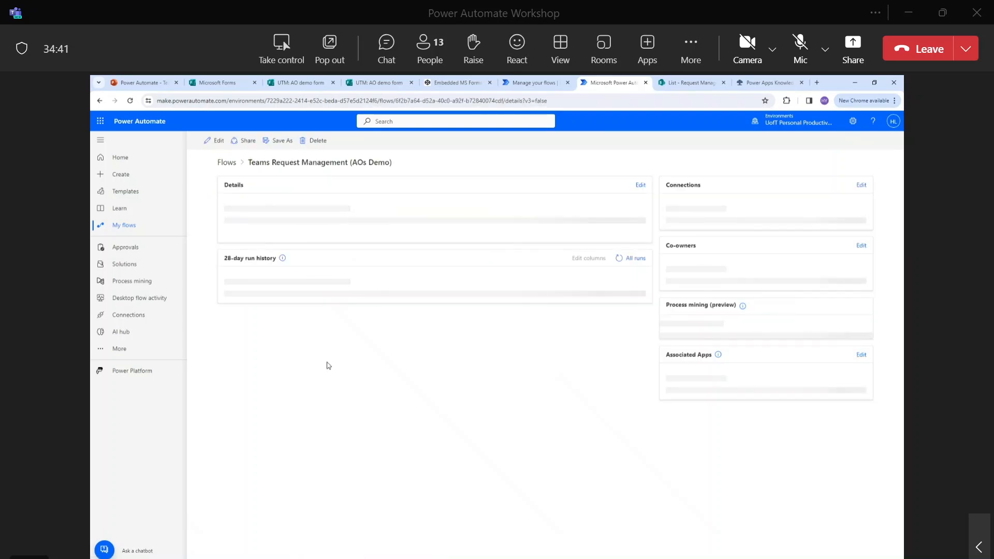
pyautogui.doubleClick(416, 396)
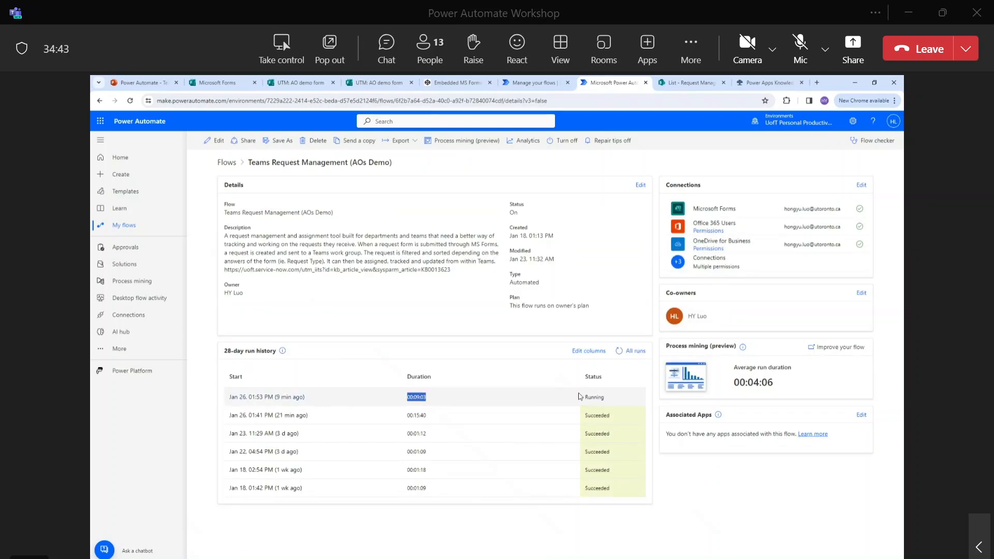
pyautogui.click(618, 351)
# Open the running Jan 26, 01:53 PM run and expand its Condition and Apply to each steps.
pyautogui.click(278, 397)
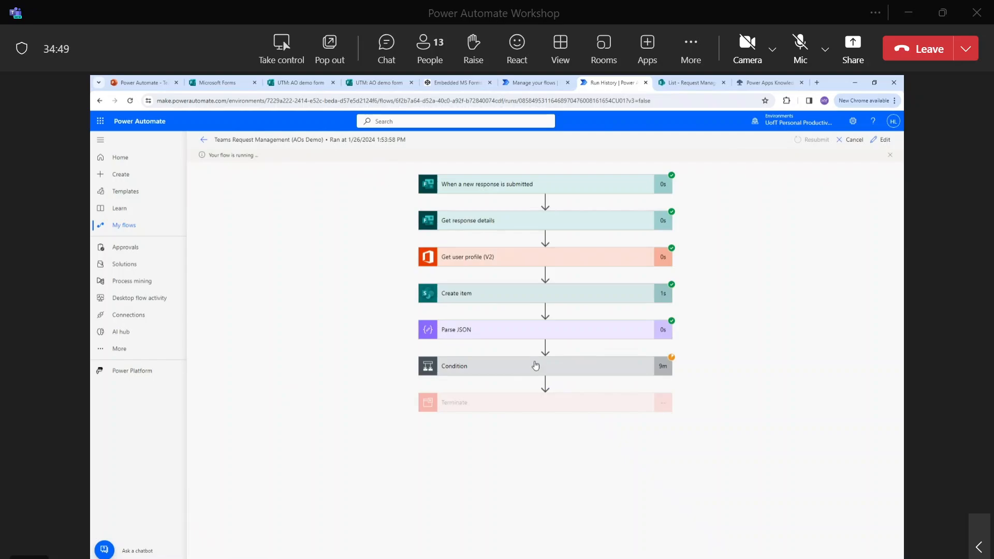
pyautogui.click(535, 365)
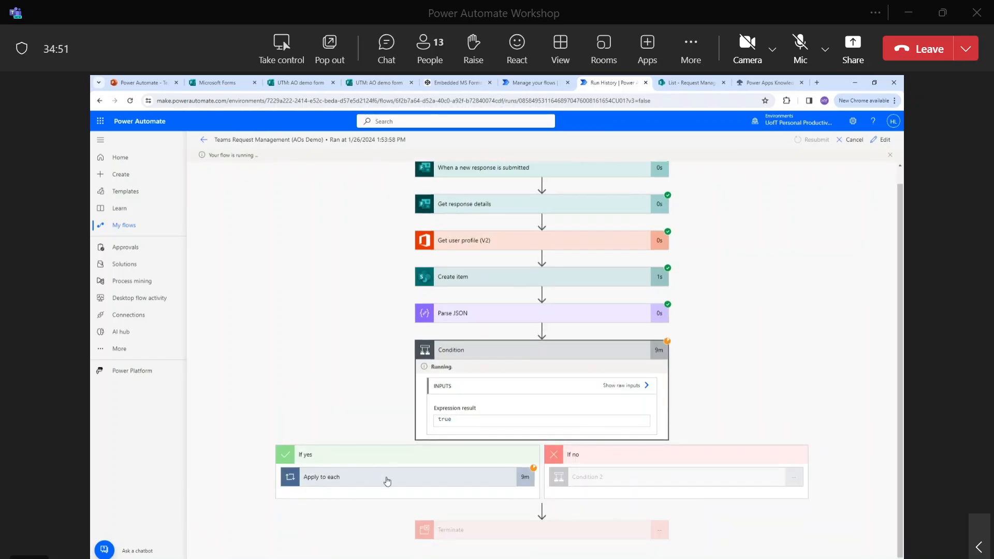
pyautogui.click(388, 475)
# In the Teams chat window, read the latest flow-posted request message up to To Dos.
pyautogui.moveTo(408, 557)
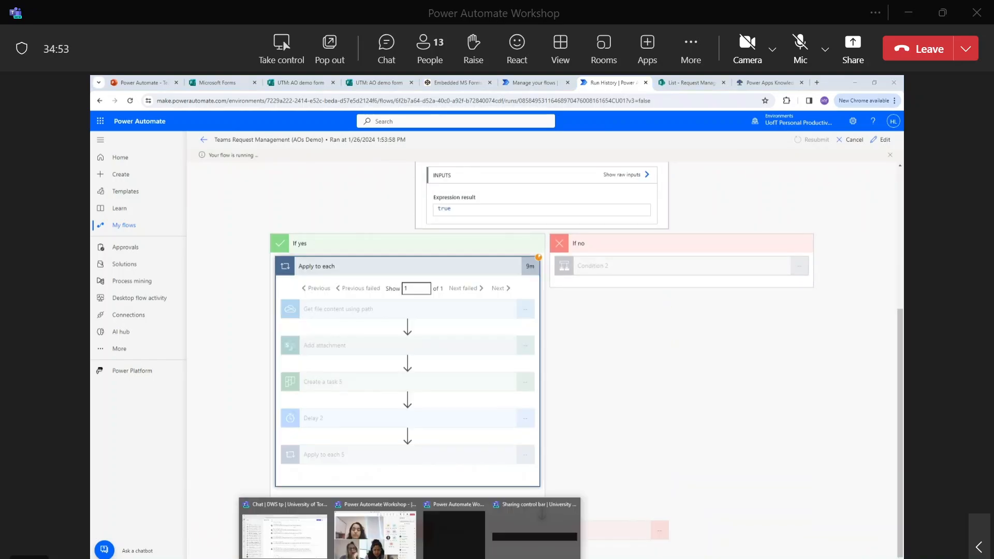
pyautogui.click(306, 548)
pyautogui.moveTo(465, 457); pyautogui.dragTo(514, 461)
pyautogui.click(678, 464)
pyautogui.click(485, 468)
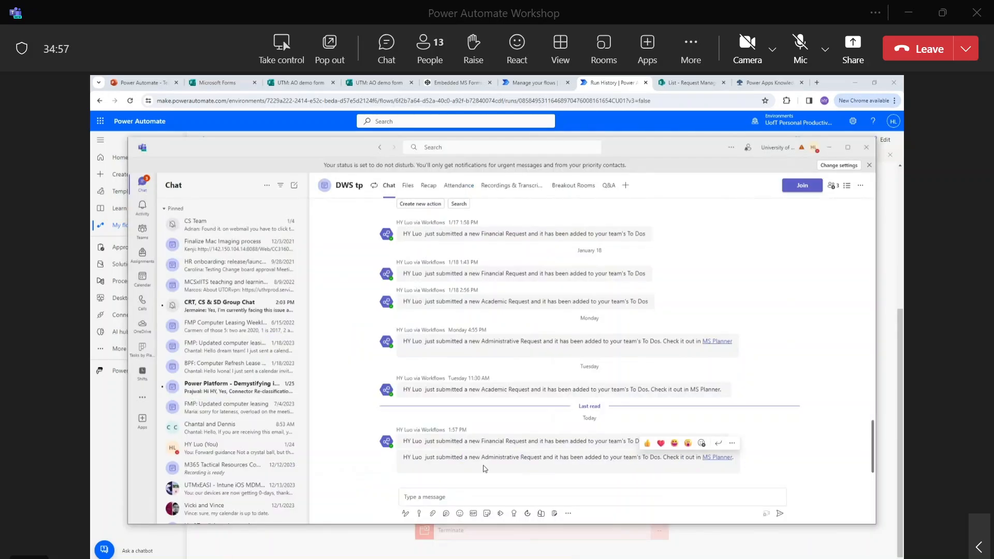
pyautogui.moveTo(434, 457); pyautogui.dragTo(662, 458)
pyautogui.click(662, 458)
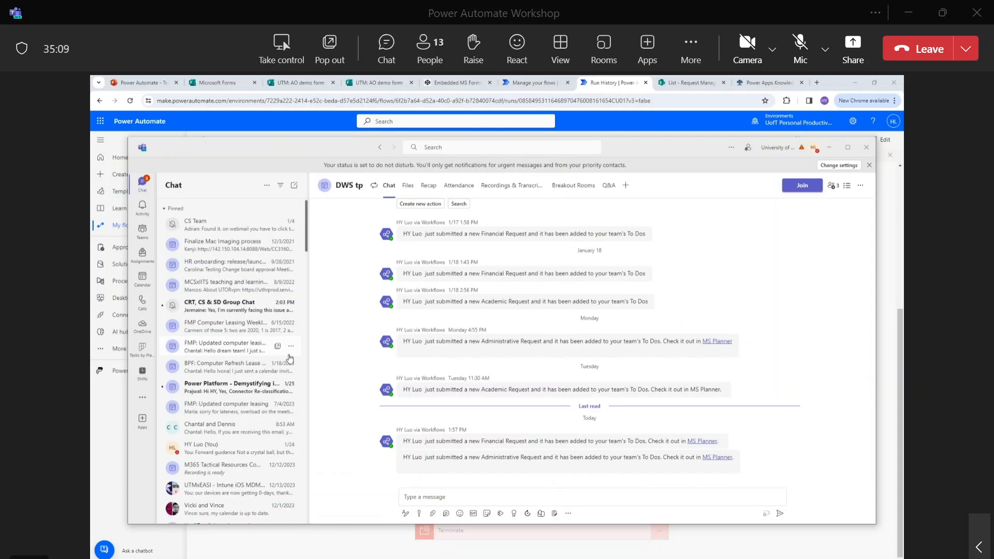
# Scroll the Planner tasks board through its buckets and plans, then close the window.
pyautogui.click(142, 347)
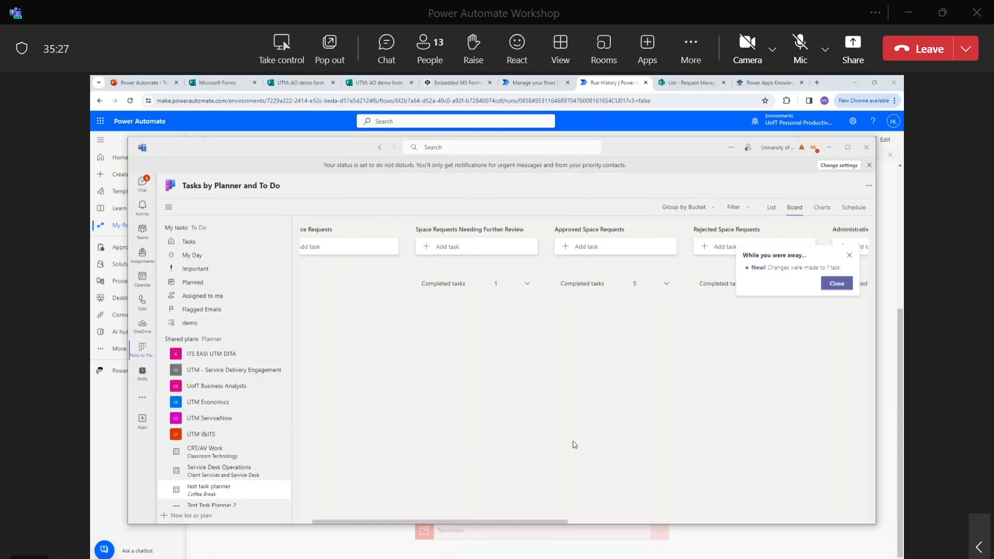
pyautogui.hscroll(5, 421, 399)
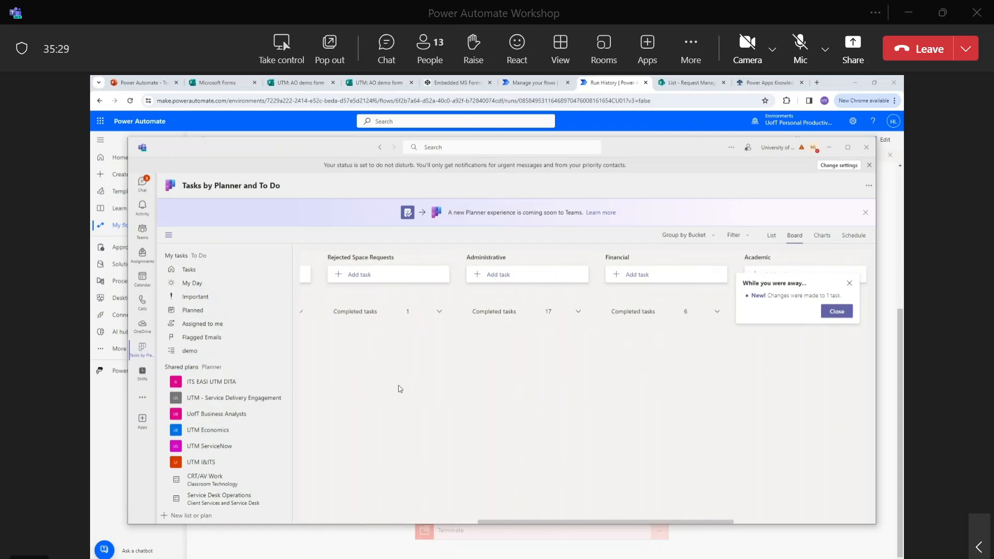
pyautogui.scroll(-3, 255, 339)
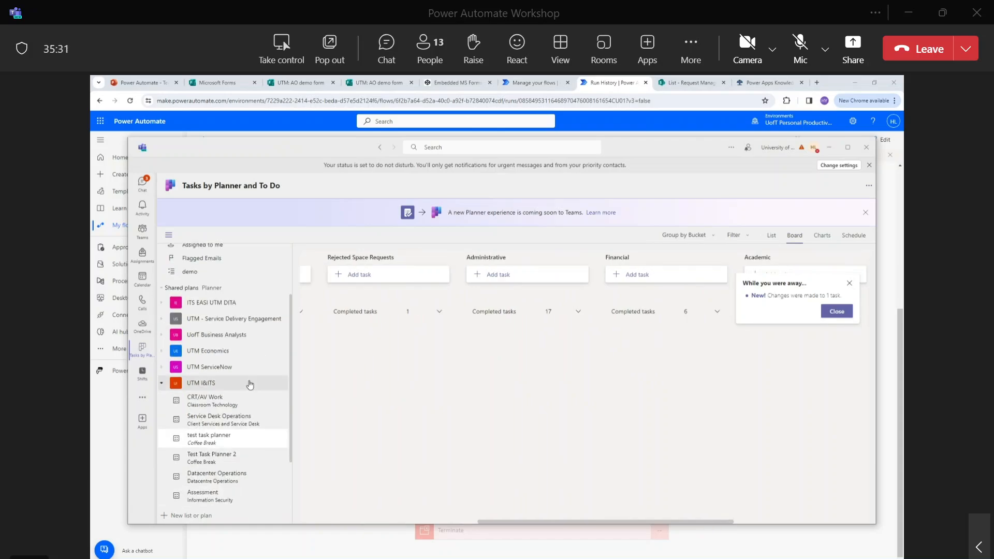
pyautogui.scroll(-1, 250, 384)
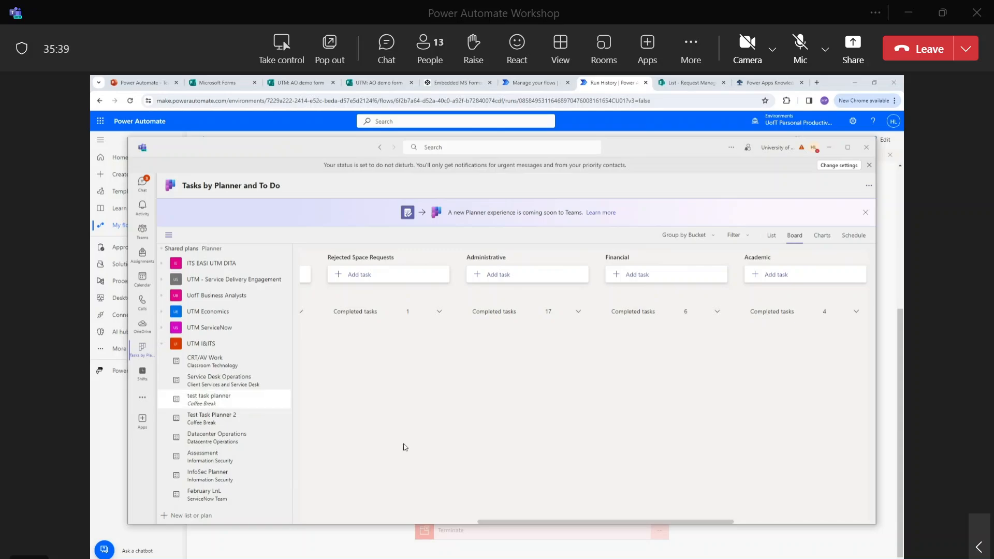
pyautogui.moveTo(607, 524); pyautogui.dragTo(679, 503)
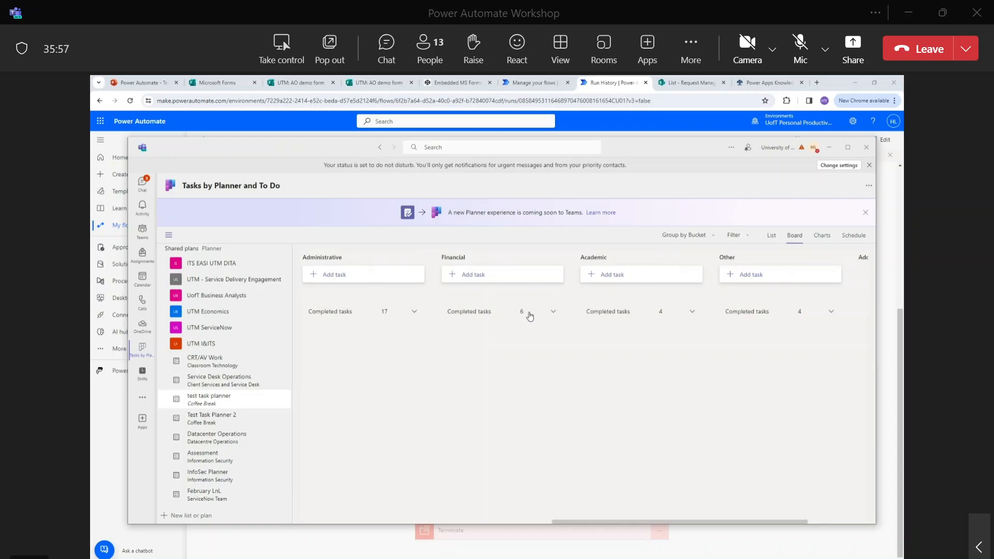
pyautogui.click(312, 117)
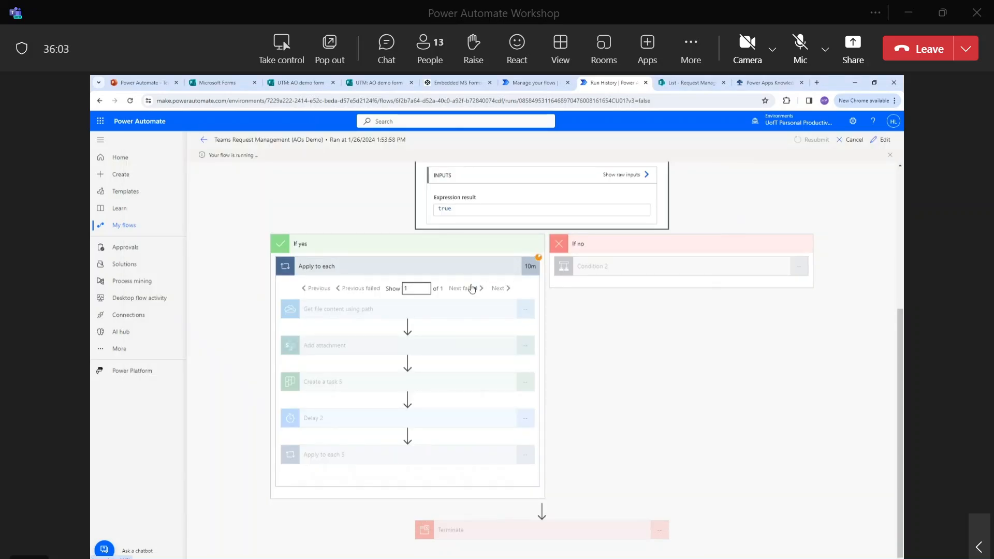
# Open the flow in the editor and expand Condition, Apply to each and Apply to each 5.
pyautogui.click(209, 145)
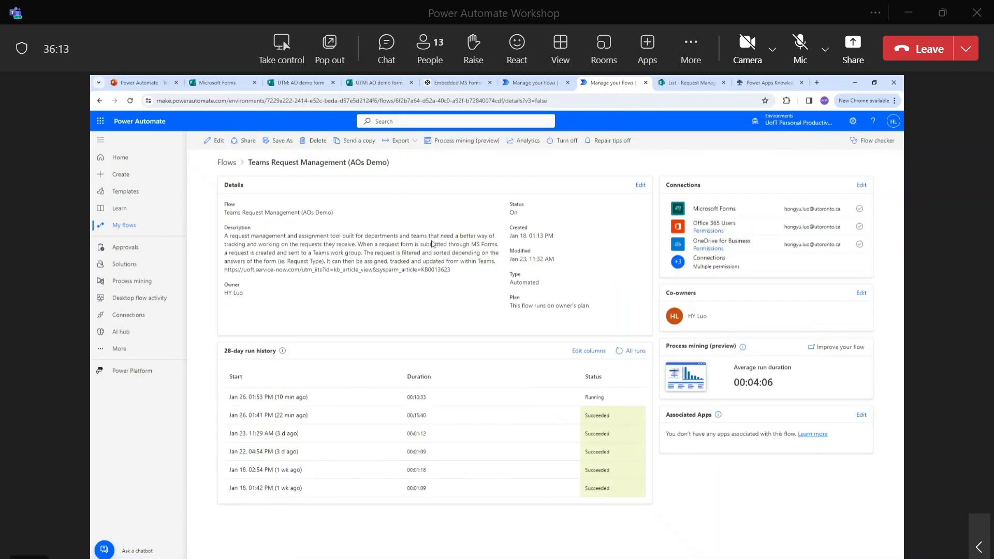
pyautogui.click(217, 141)
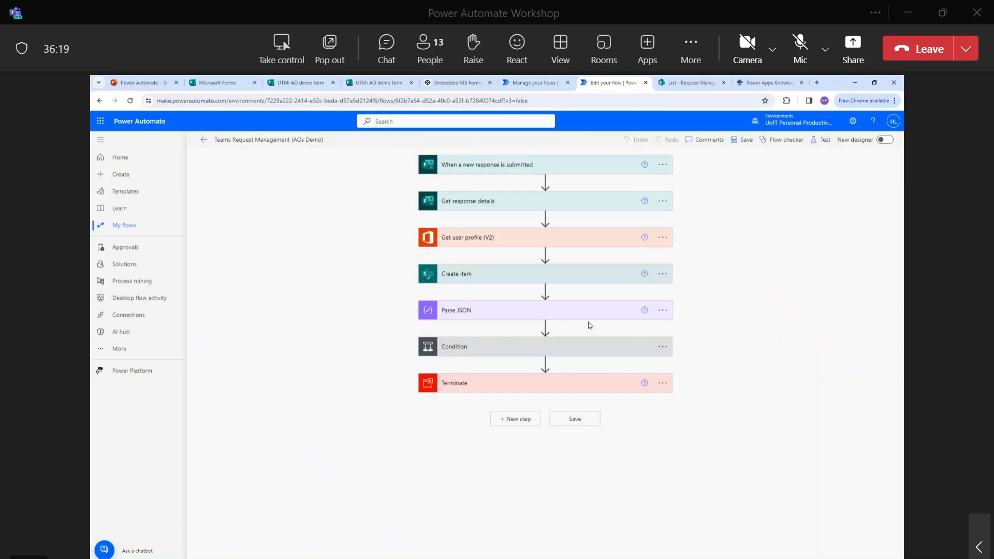
pyautogui.click(576, 355)
pyautogui.scroll(-1, 461, 412)
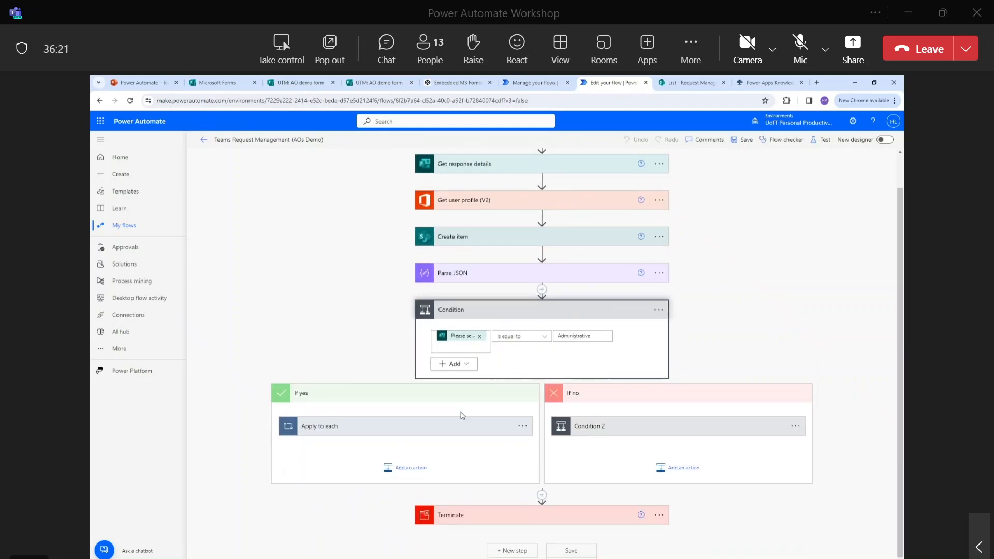
pyautogui.click(462, 423)
pyautogui.scroll(-5, 464, 426)
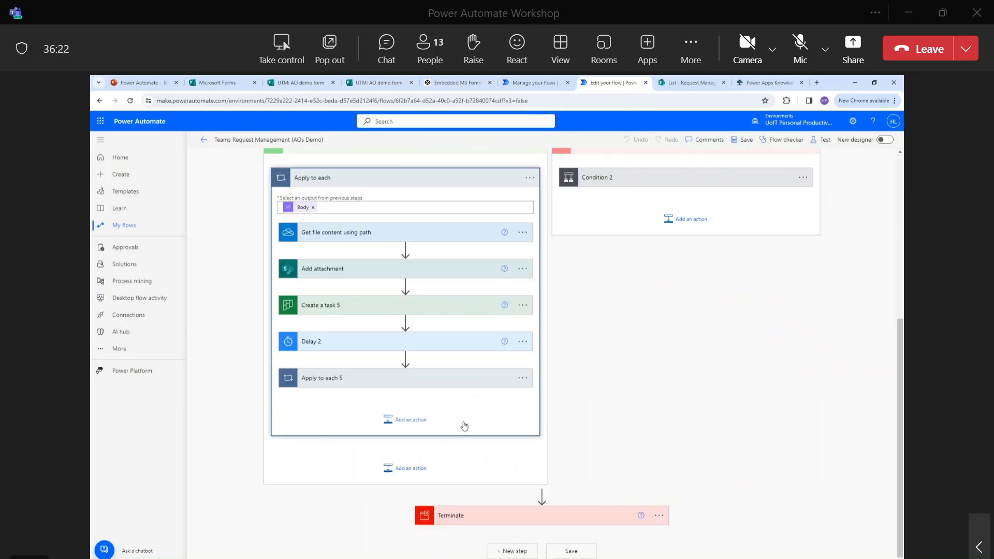
pyautogui.click(435, 382)
pyautogui.scroll(-3, 427, 362)
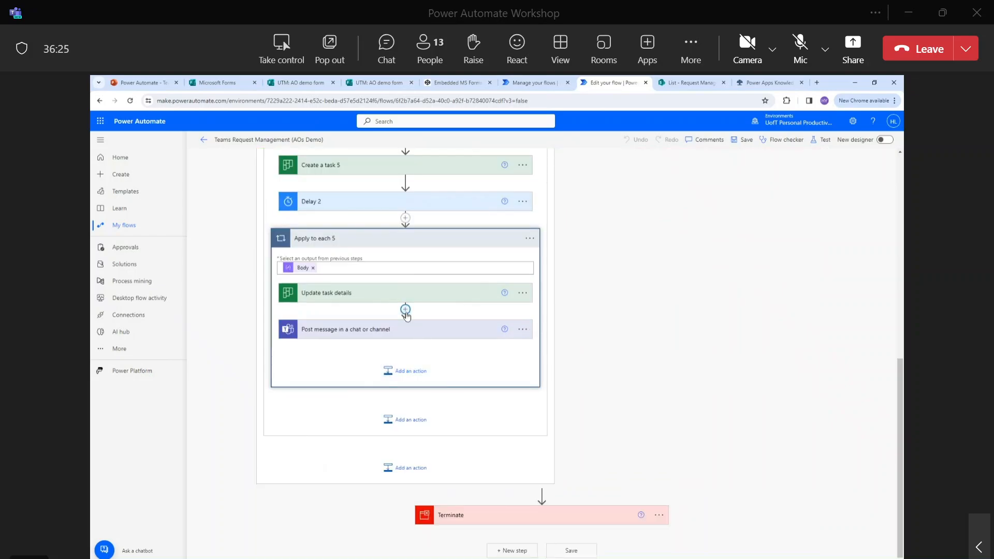
# Insert a new action between Update task details and Post message.
pyautogui.click(405, 309)
pyautogui.click(417, 326)
pyautogui.scroll(-3, 417, 326)
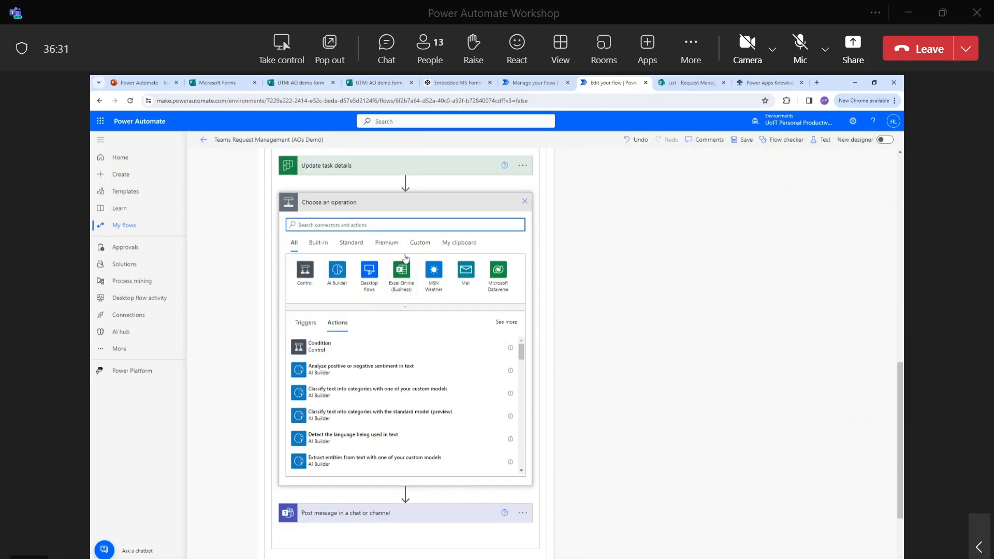
# Search 'email' and add the Send an email (V2) action.
pyautogui.scroll(-2, 422, 370)
pyautogui.click(412, 226)
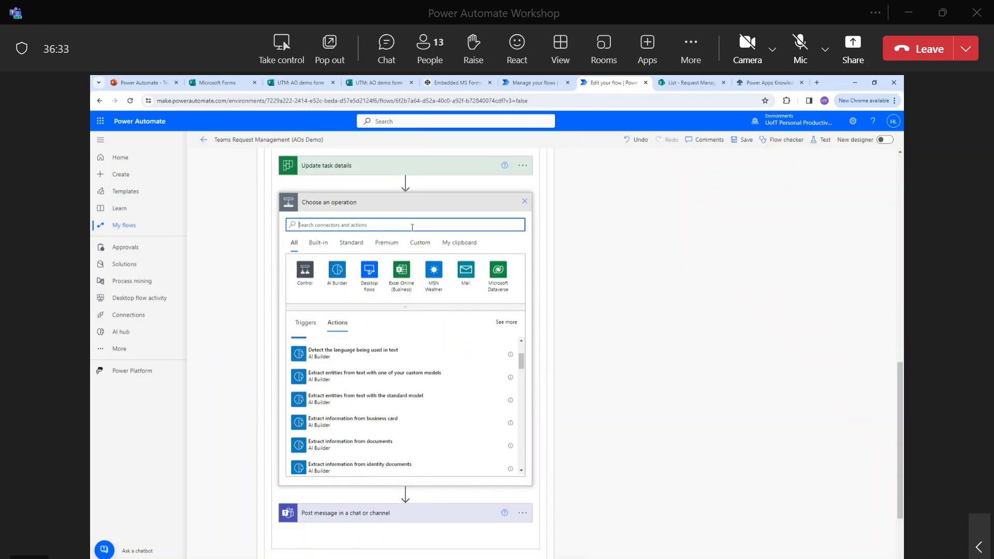
pyautogui.write('email')
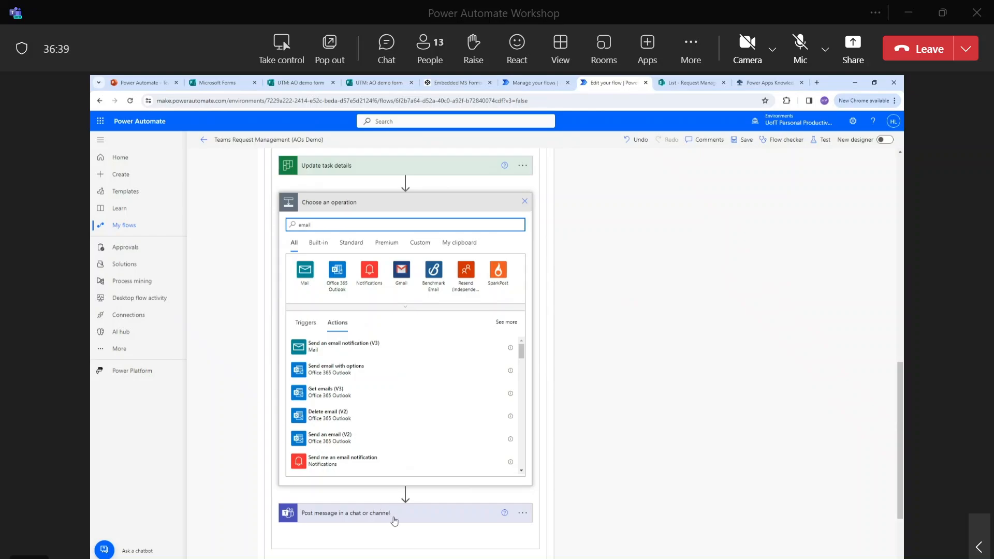
pyautogui.click(363, 438)
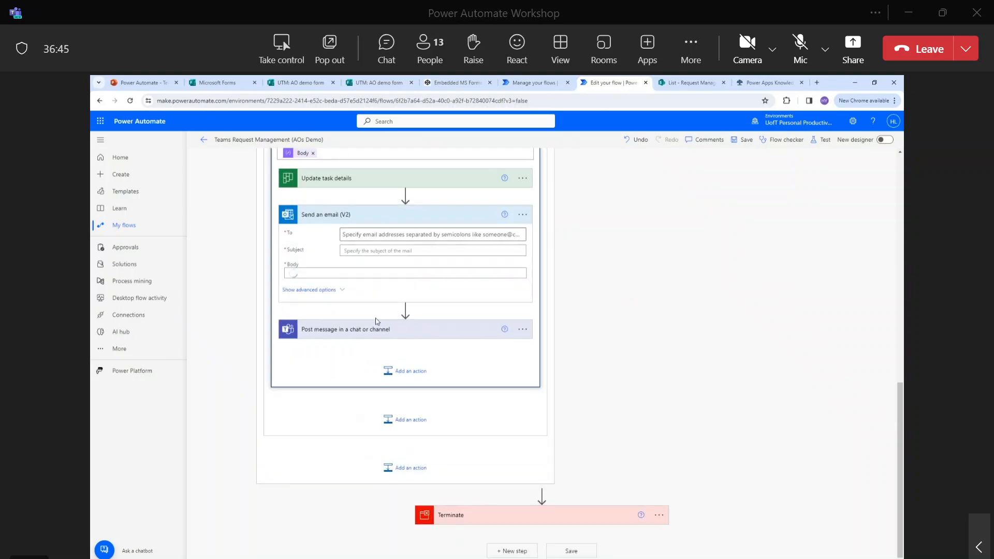
# Address the email to the chosen recipient with subject 'New request incoming' and body 'New administrative request'.
pyautogui.scroll(2, 398, 234)
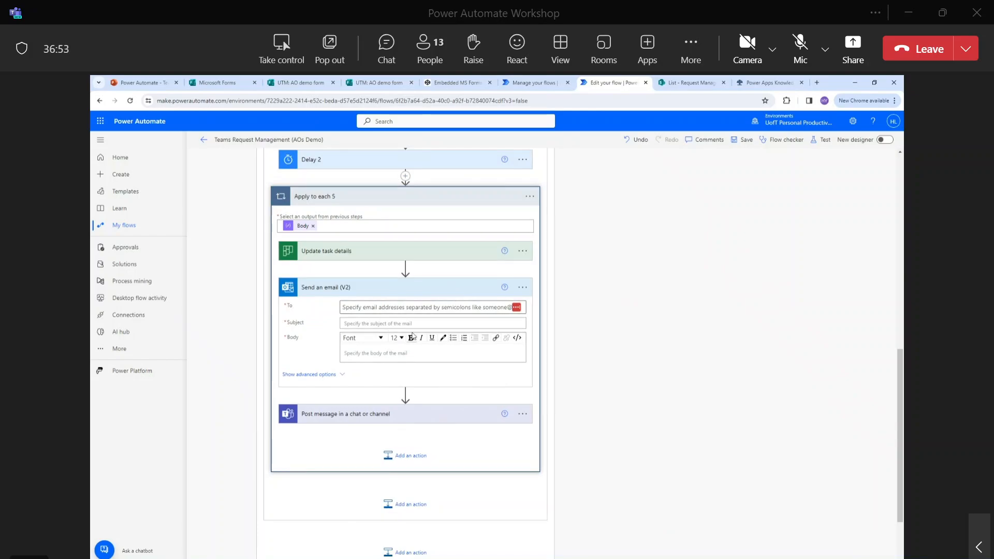
pyautogui.click(416, 308)
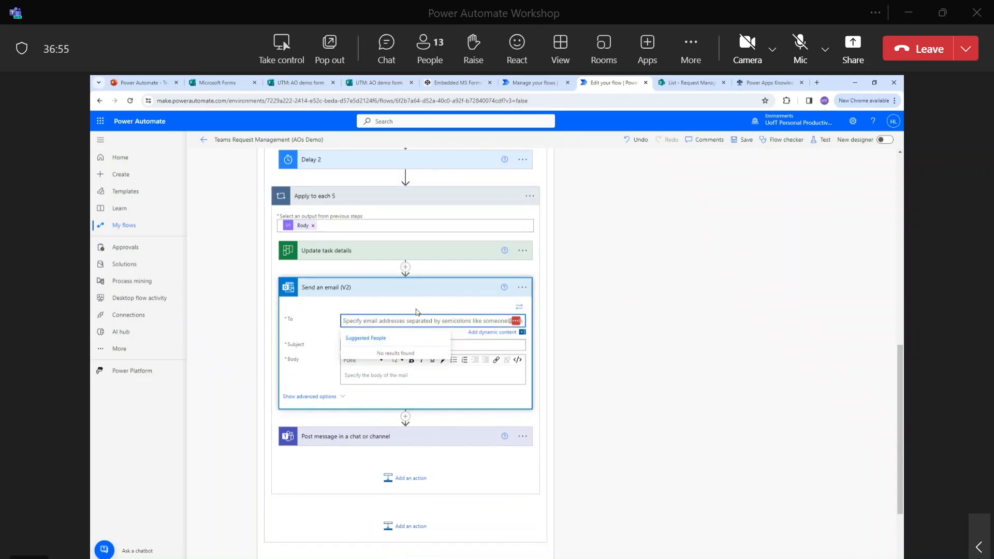
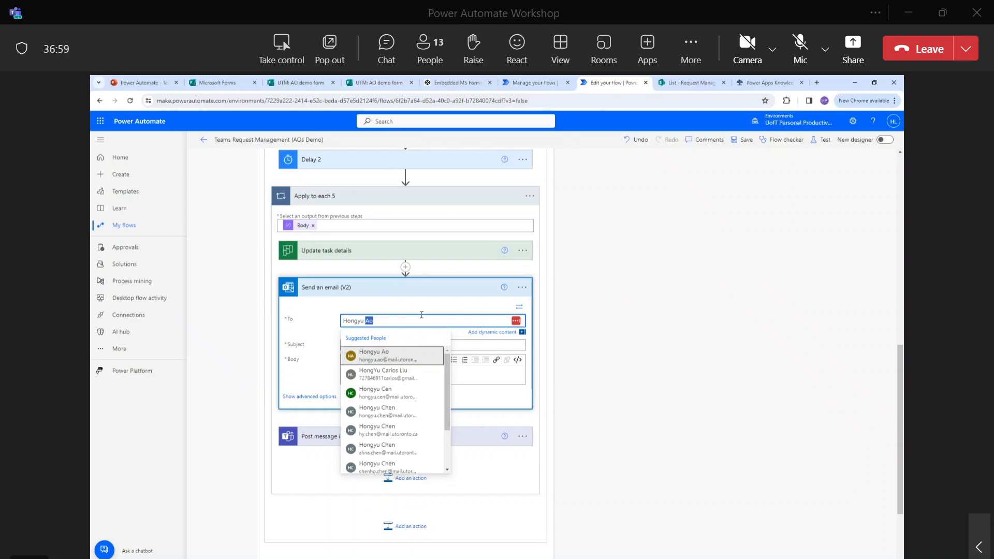
pyautogui.click(399, 360)
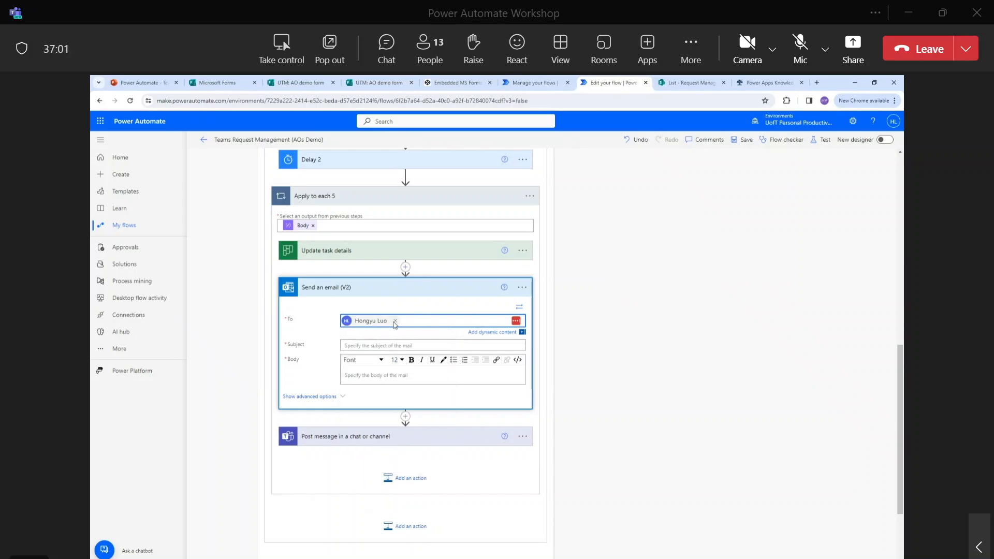
pyautogui.click(403, 345)
pyautogui.write('N')
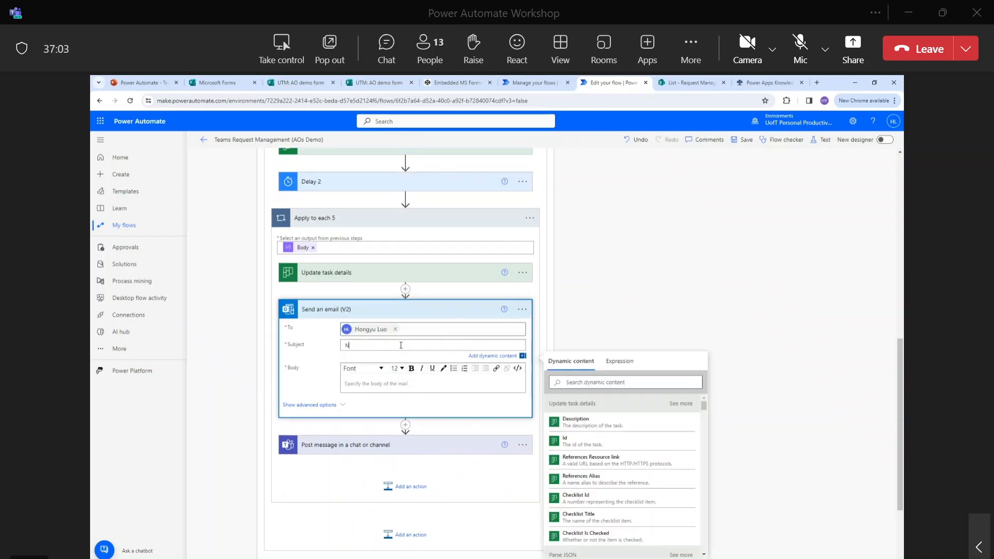
pyautogui.write('ew request incoming')
pyautogui.click(393, 384)
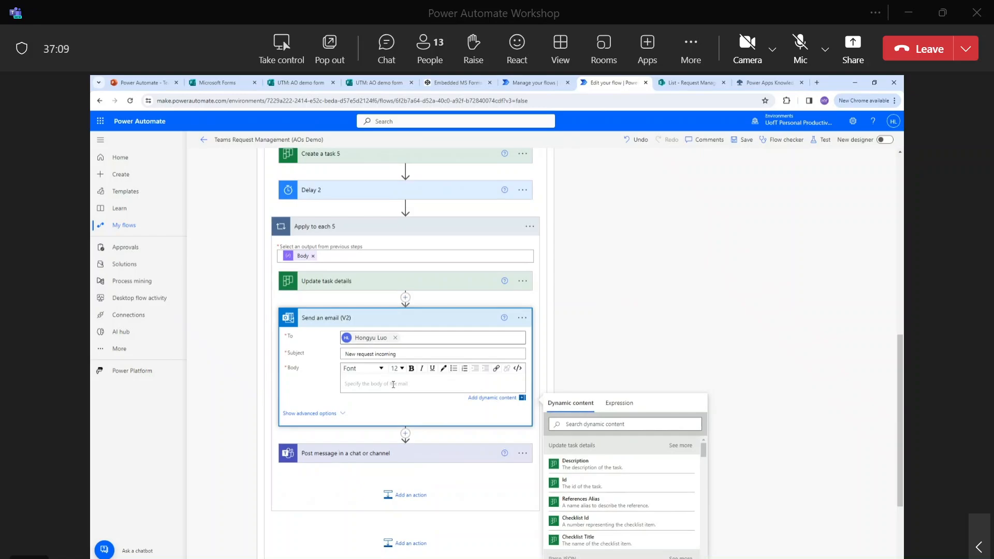
pyautogui.write('New administrative request.')
pyautogui.click(665, 286)
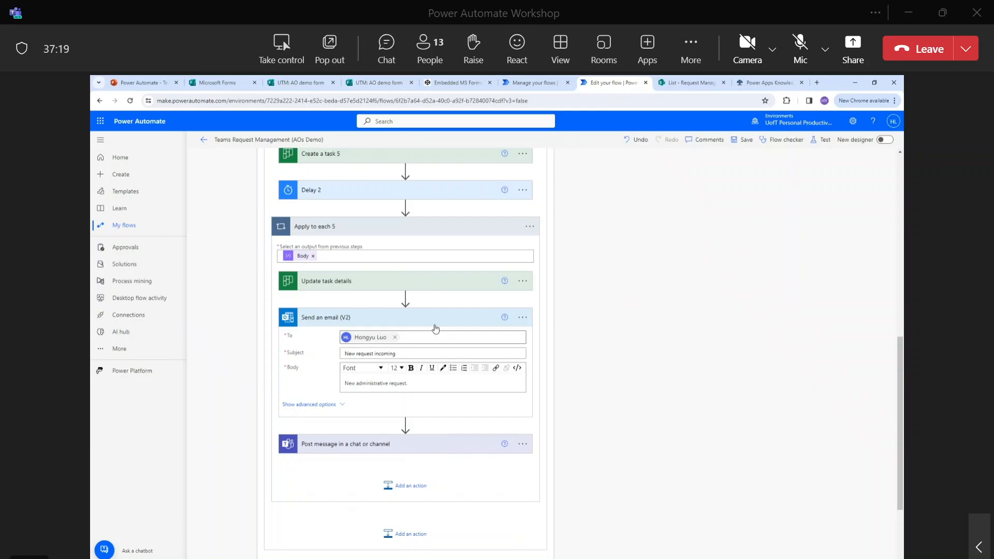
# Save the flow, run the Flow checker, and return to the flow's details page.
pyautogui.click(746, 141)
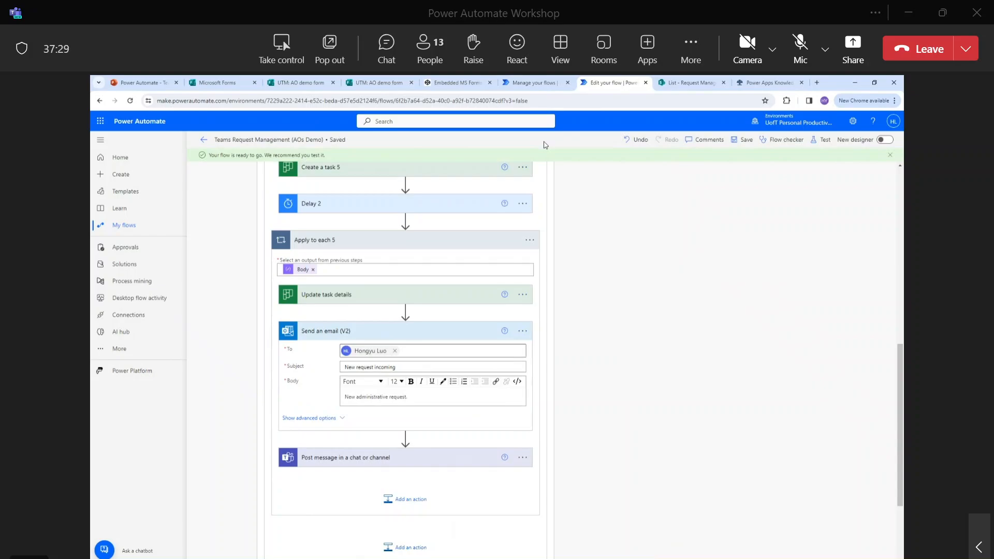
pyautogui.click(776, 139)
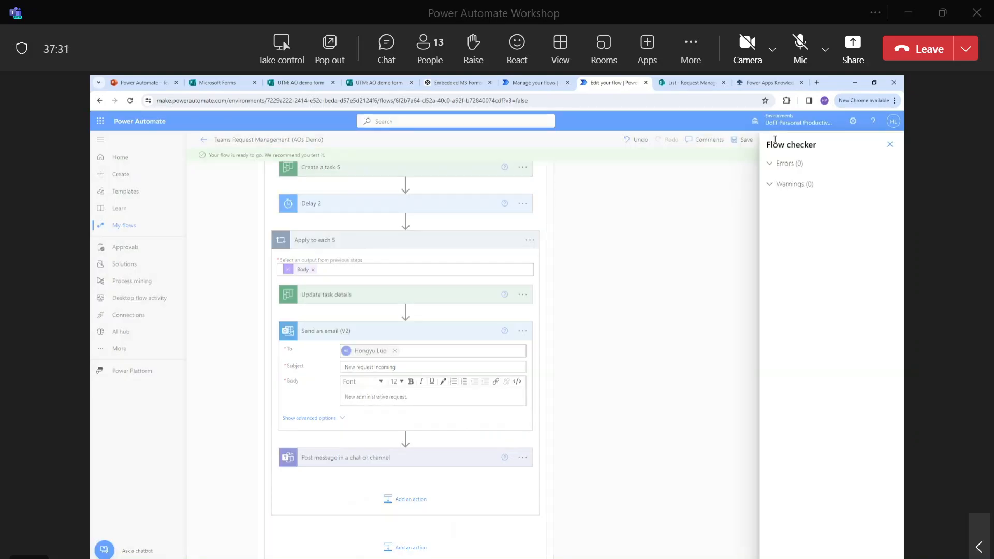
pyautogui.click(885, 145)
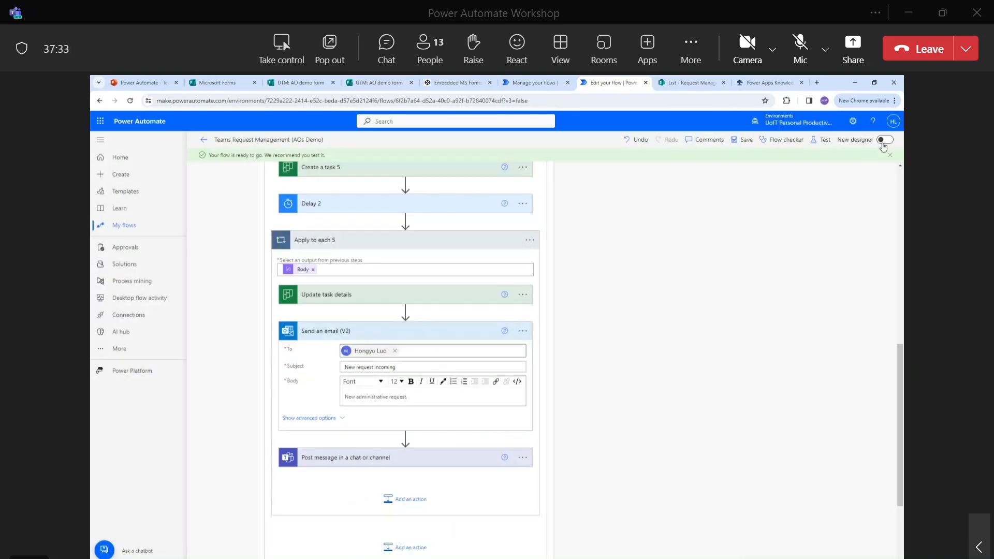
pyautogui.click(205, 141)
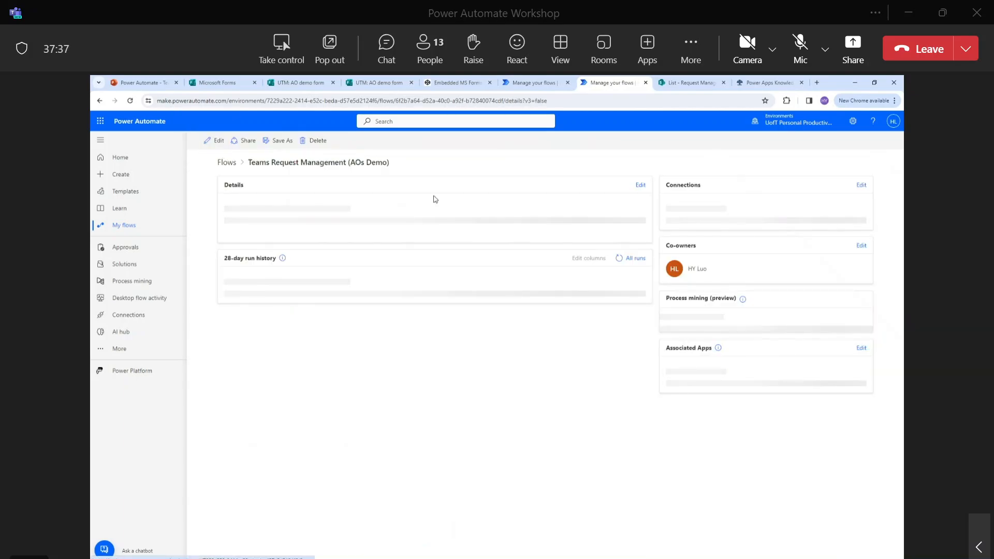
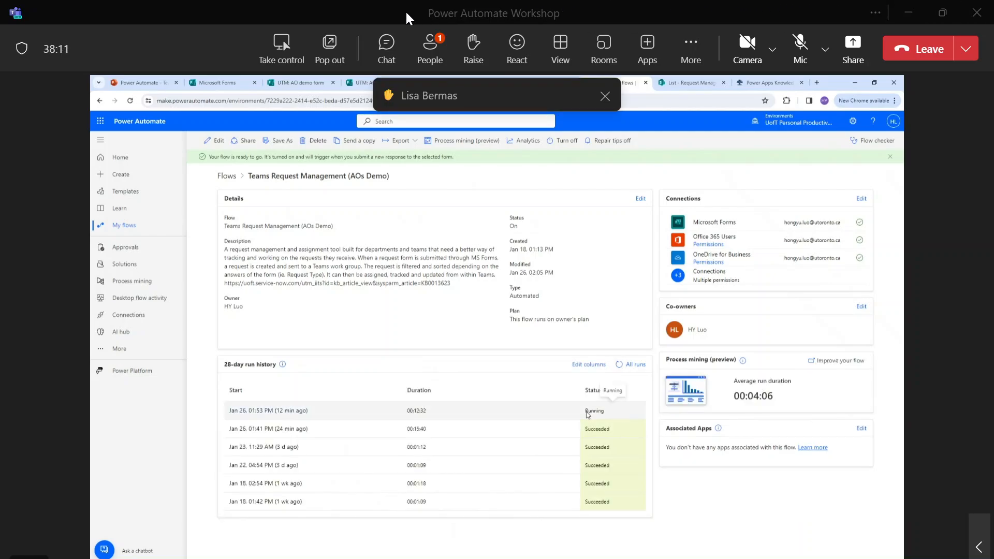
# Open the meeting chat beside the shared screen, briefly unmuting and then re-muting the microphone.
pyautogui.click(380, 53)
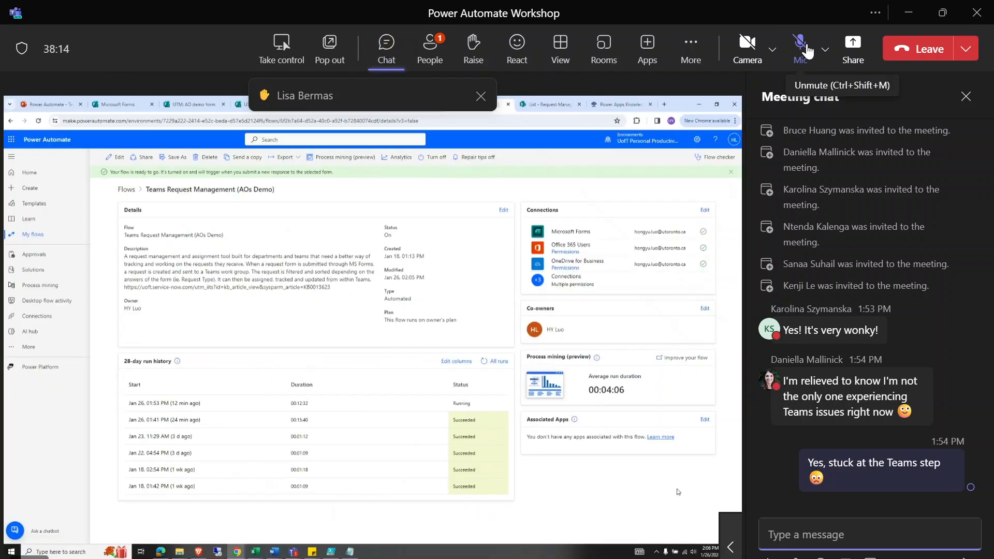
pyautogui.click(807, 51)
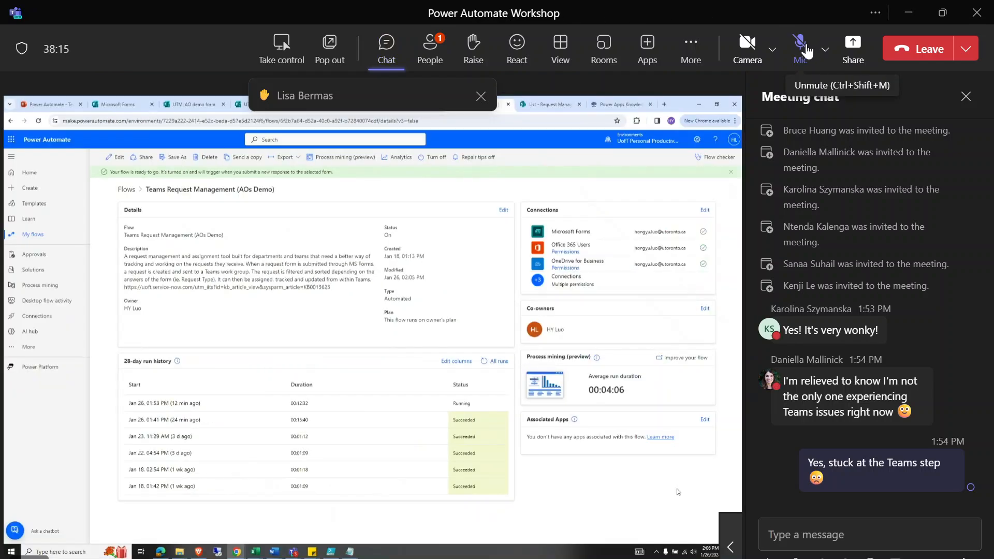
pyautogui.click(806, 47)
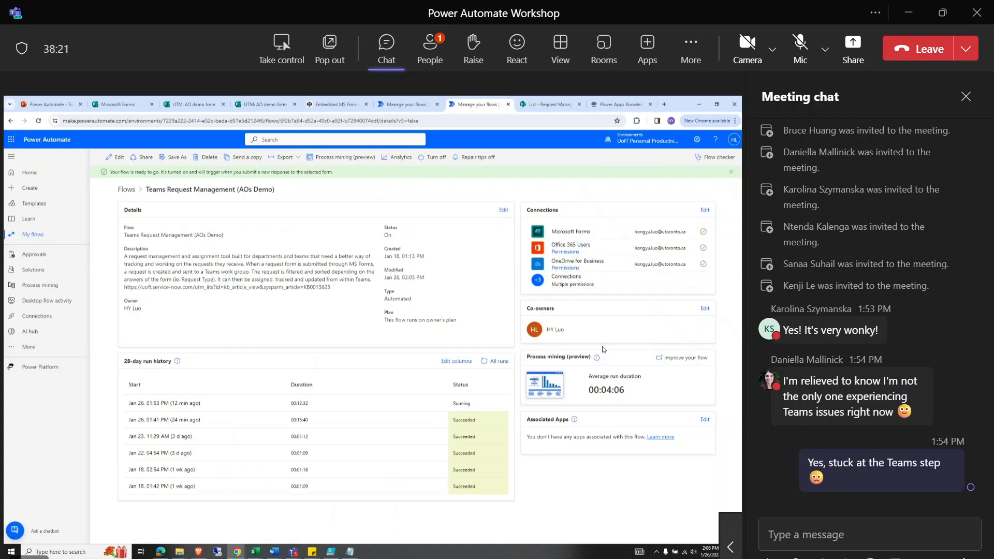
# Highlight the flow's type and plan text, then bring up the meeting View options.
pyautogui.moveTo(463, 321); pyautogui.dragTo(382, 296)
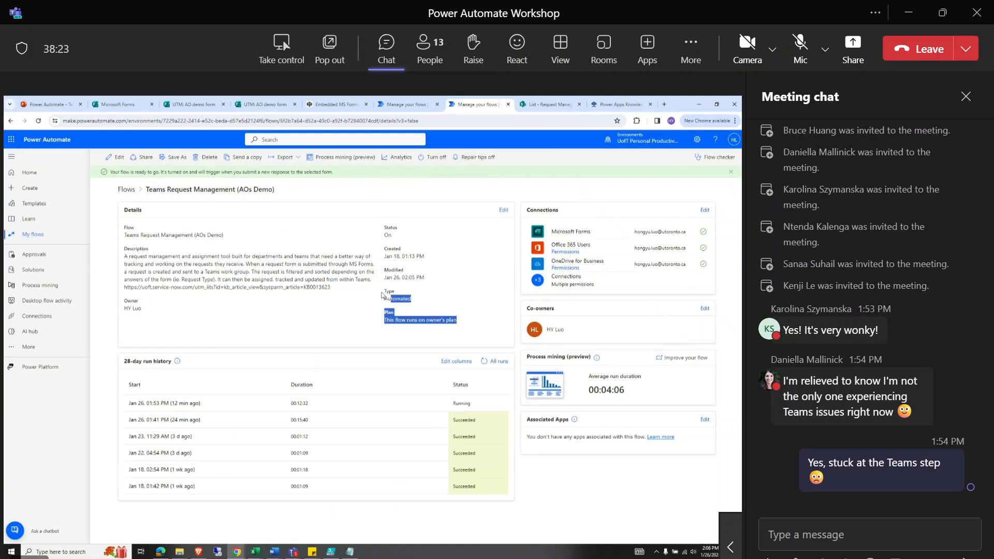
pyautogui.click(382, 295)
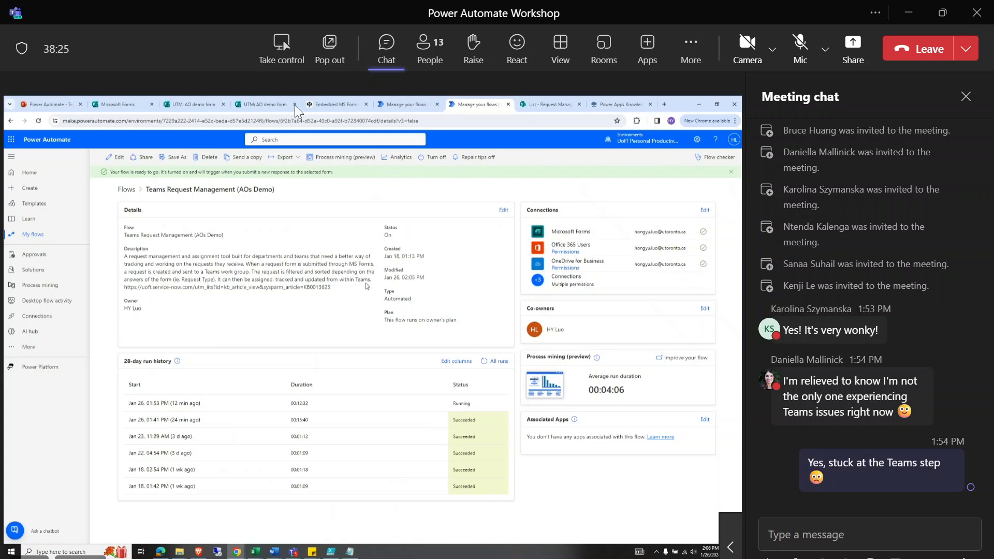
pyautogui.click(553, 50)
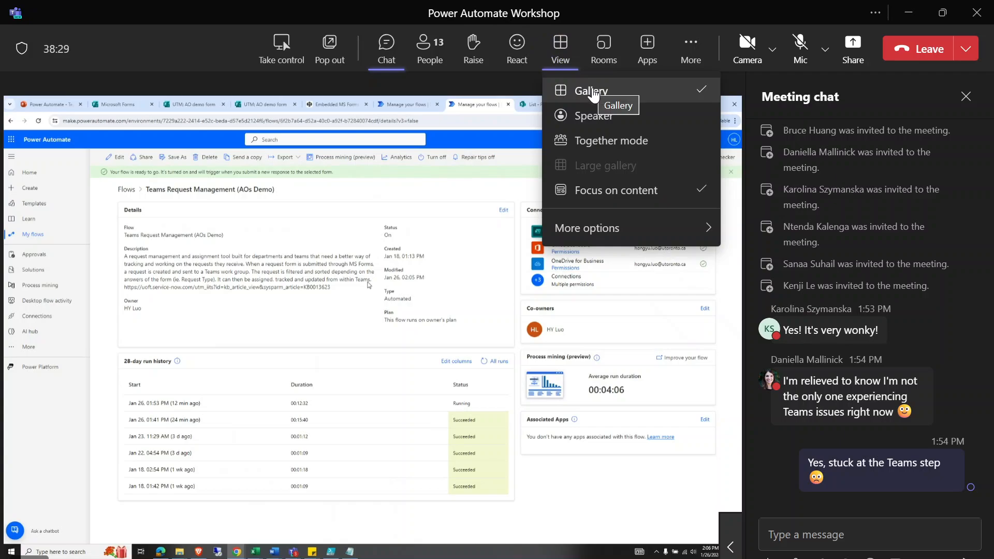
# Turn on Together mode and dismiss the scene picker without applying a scene.
pyautogui.click(620, 140)
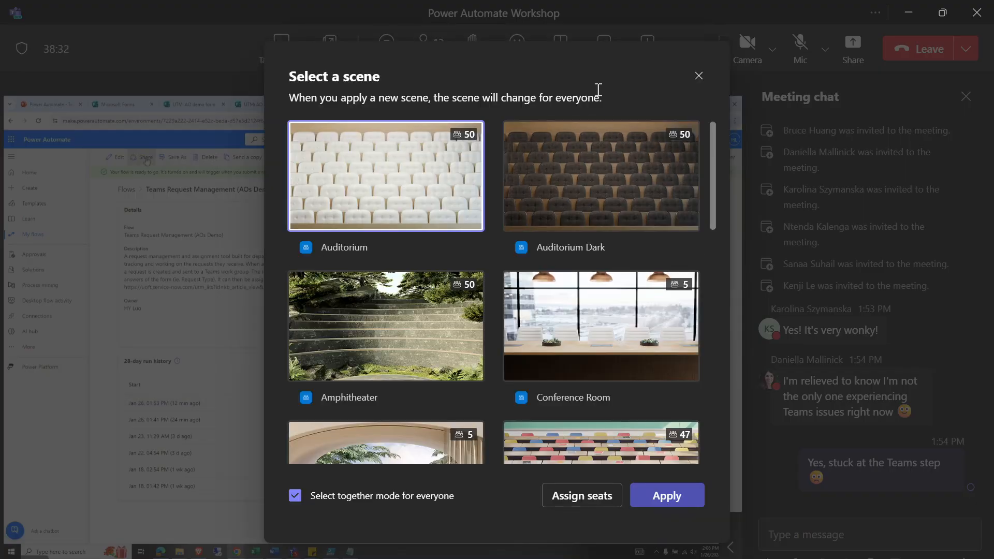
pyautogui.click(698, 76)
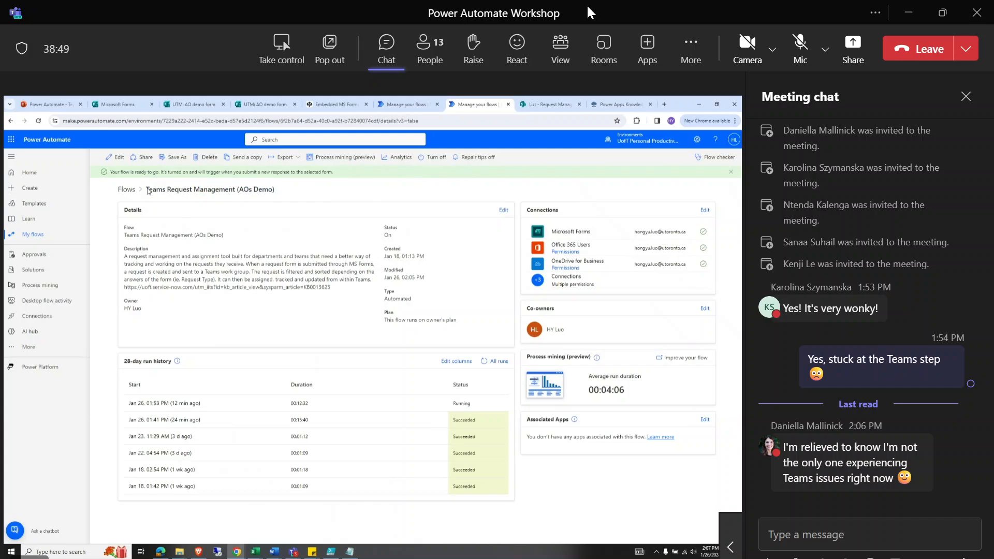
# Try Gallery and Speaker layouts, settle on Gallery, and turn off Focus on content.
pyautogui.click(565, 45)
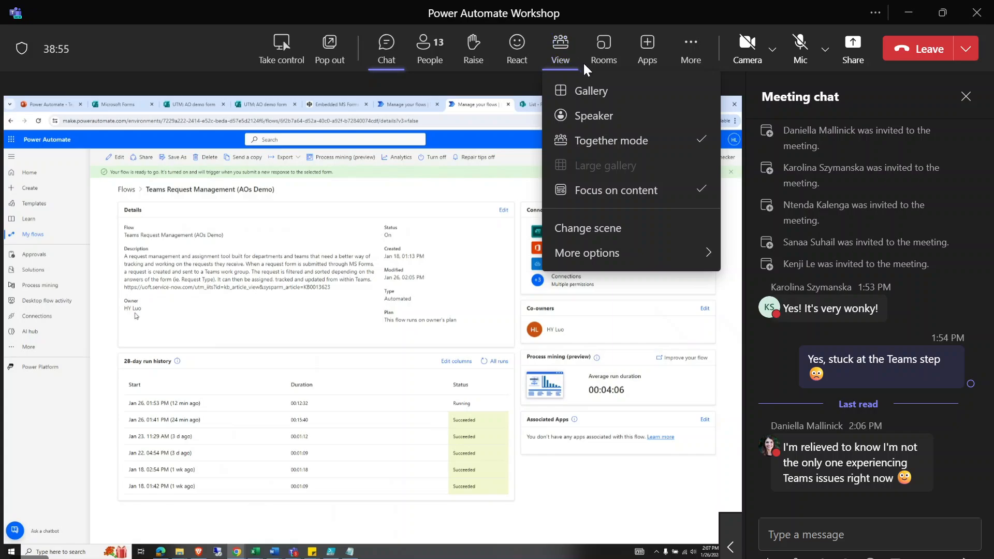
pyautogui.click(595, 87)
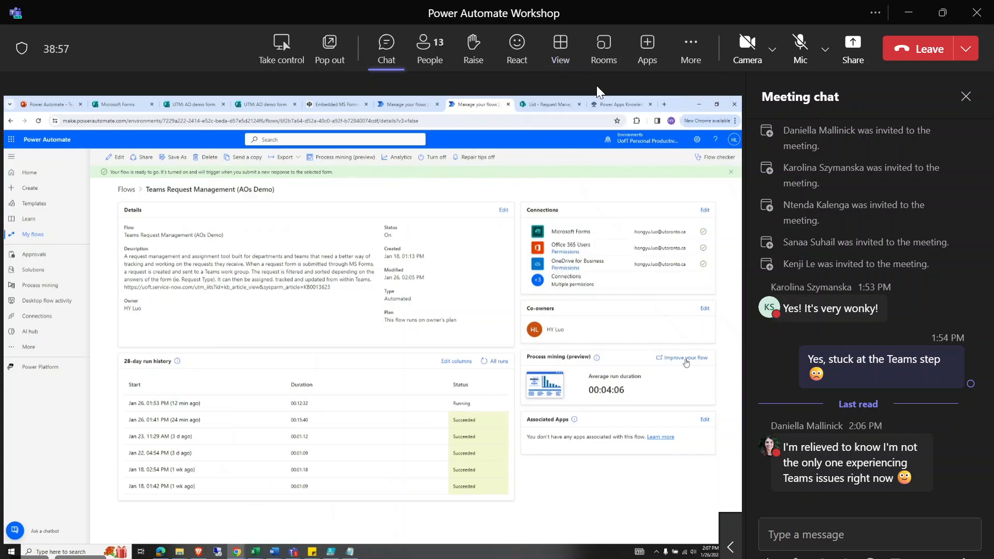
pyautogui.click(560, 46)
pyautogui.click(593, 116)
pyautogui.click(568, 54)
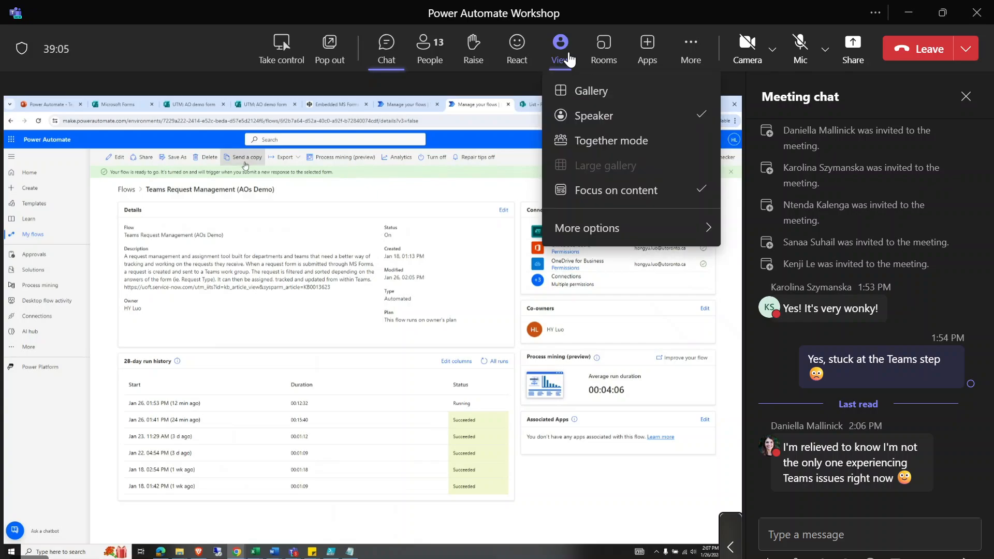
pyautogui.click(595, 96)
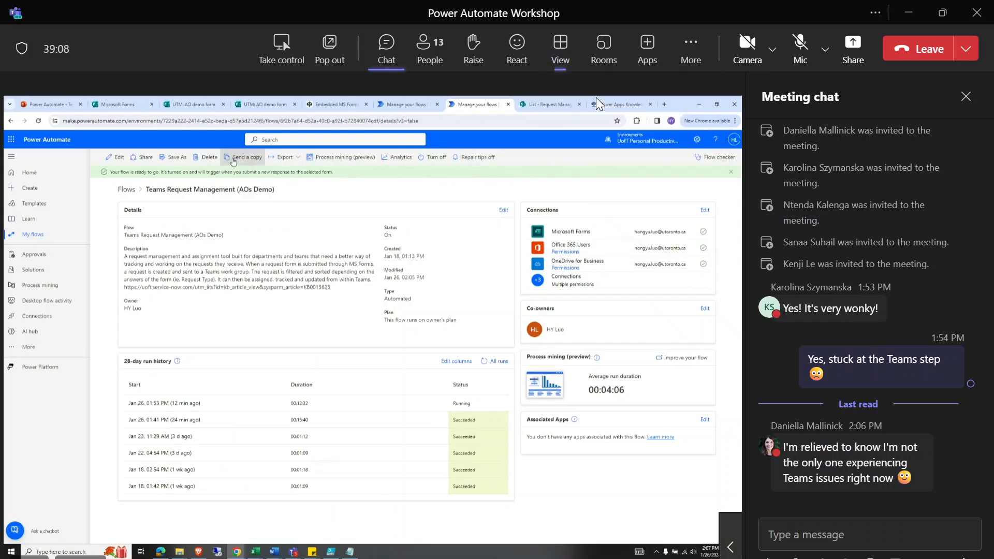
pyautogui.click(564, 59)
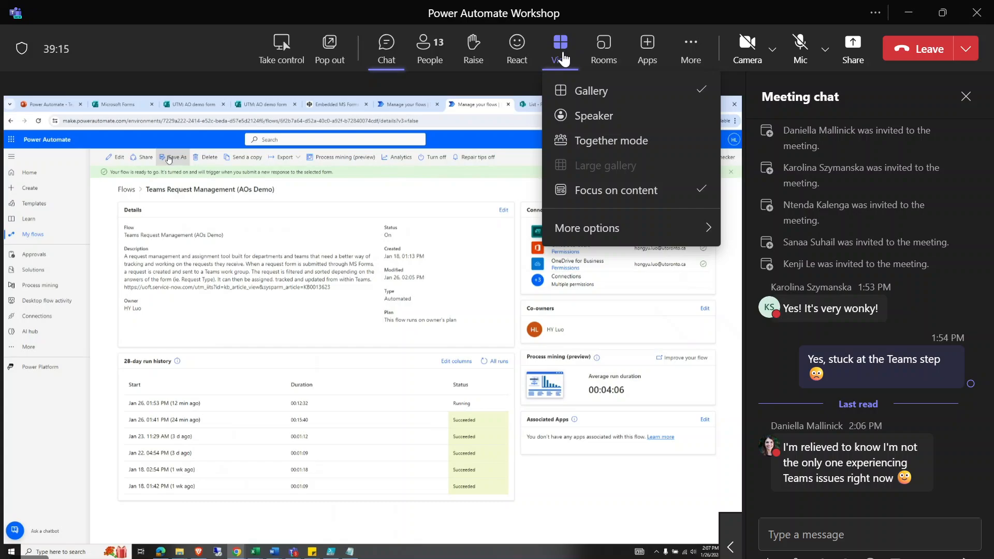
pyautogui.click(595, 190)
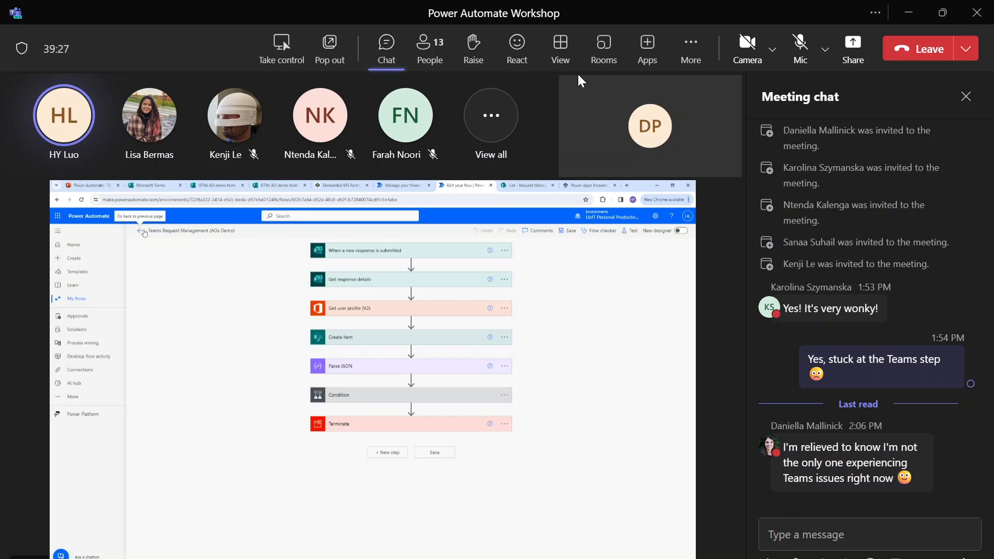
# Close the Meeting chat panel so the shared screen and participant tiles fill the window.
pyautogui.click(967, 99)
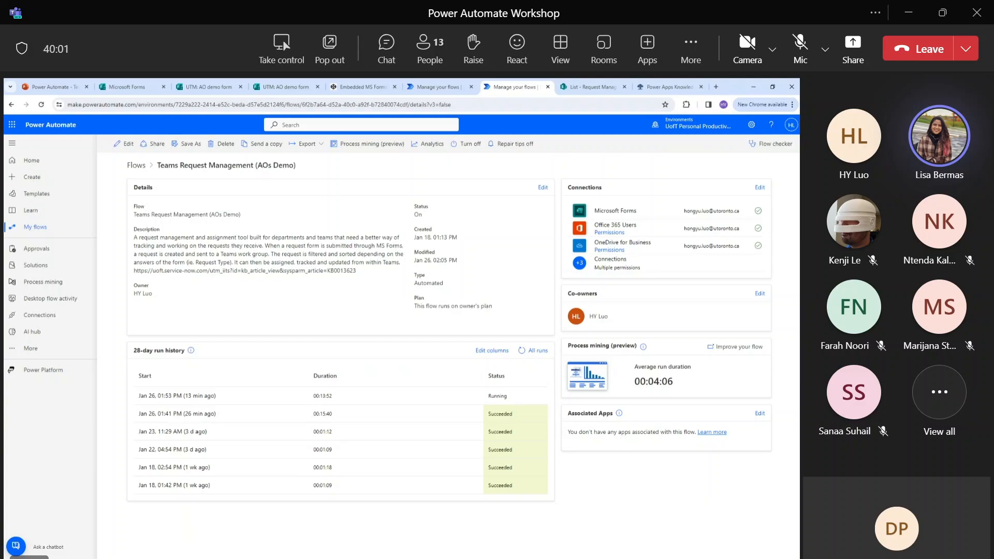
pyautogui.moveTo(333, 557)
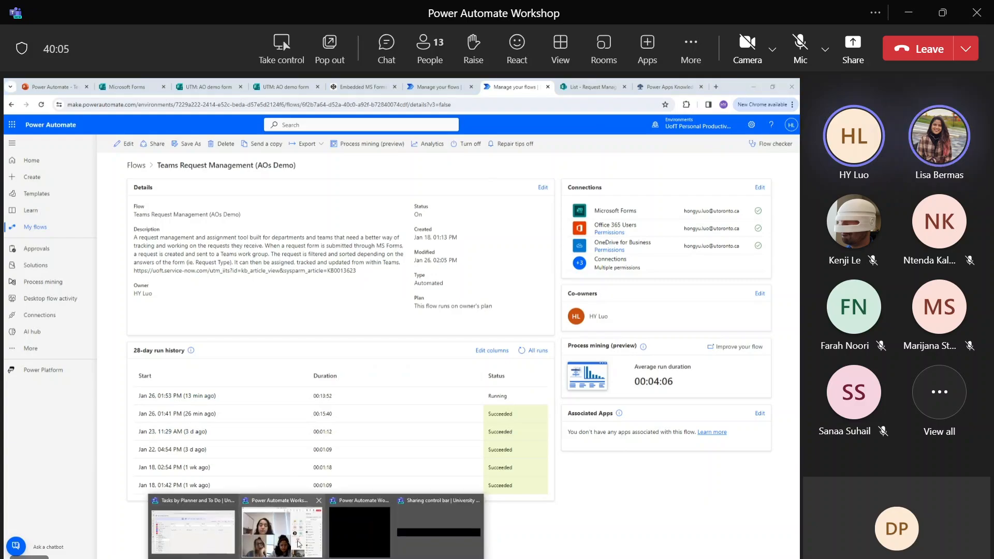
pyautogui.click(211, 541)
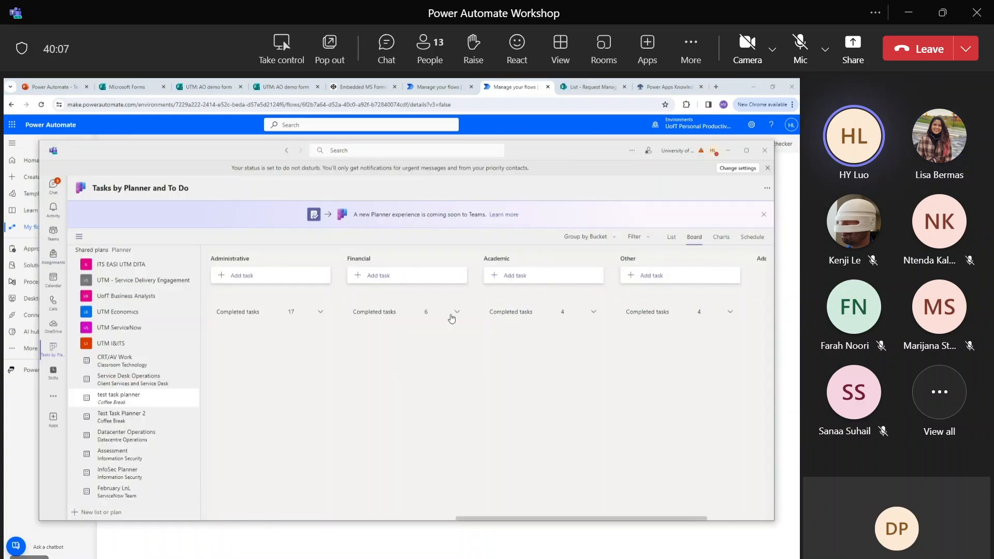
pyautogui.click(320, 312)
pyautogui.scroll(-1, 306, 348)
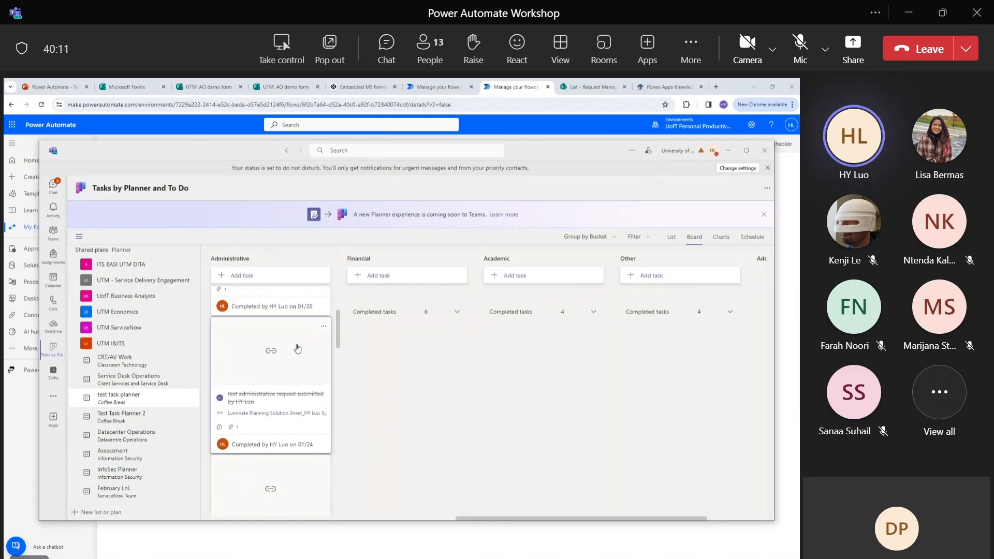
pyautogui.scroll(1, 276, 386)
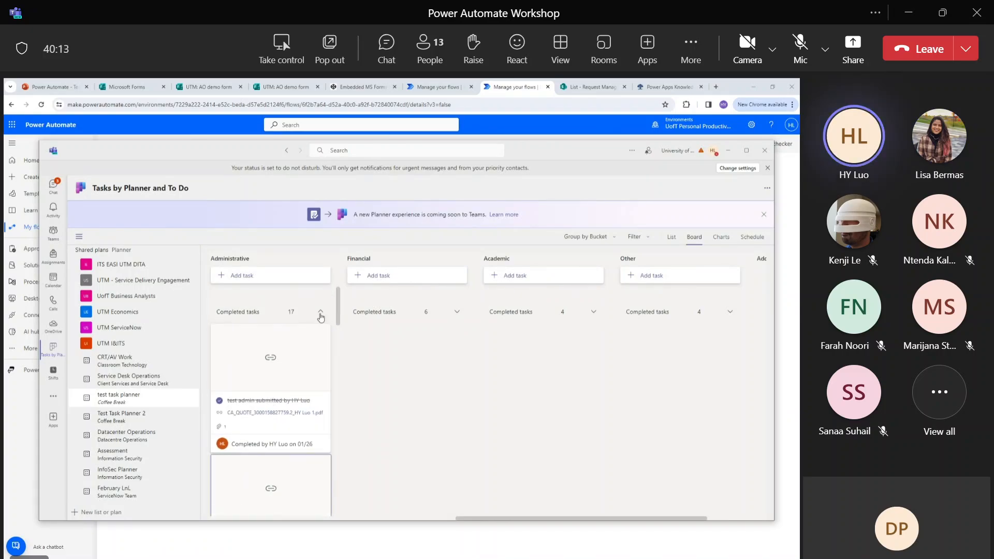
pyautogui.click(320, 313)
pyautogui.click(320, 312)
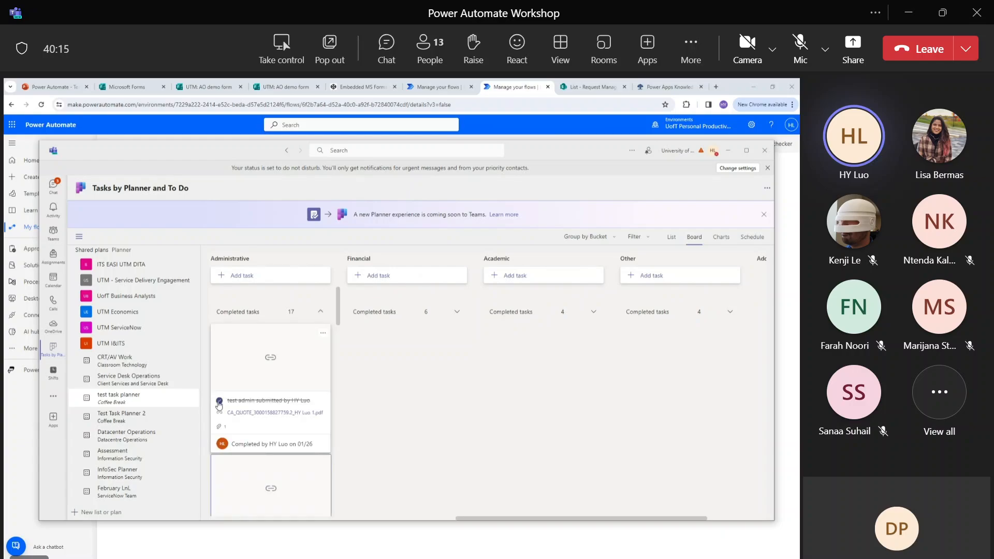
pyautogui.click(219, 401)
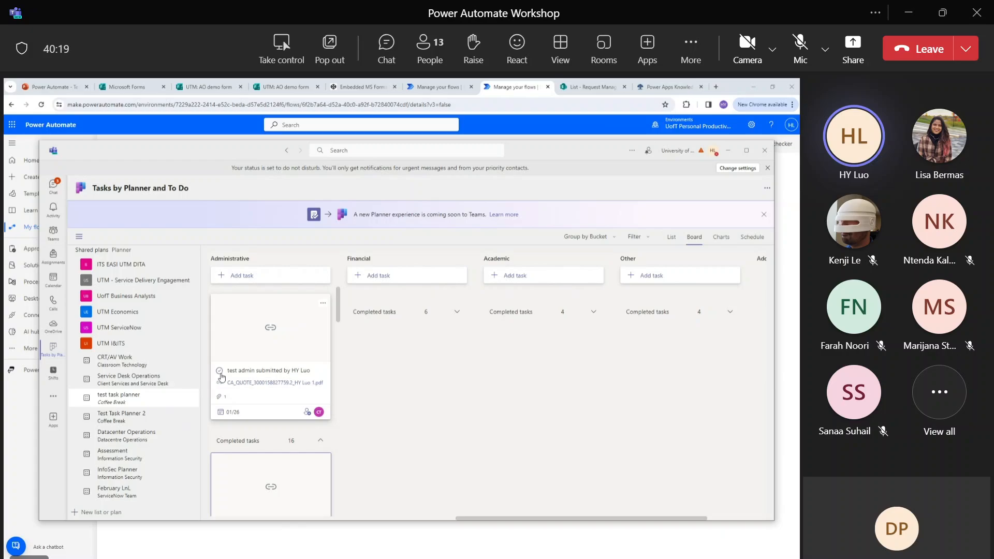
pyautogui.click(219, 372)
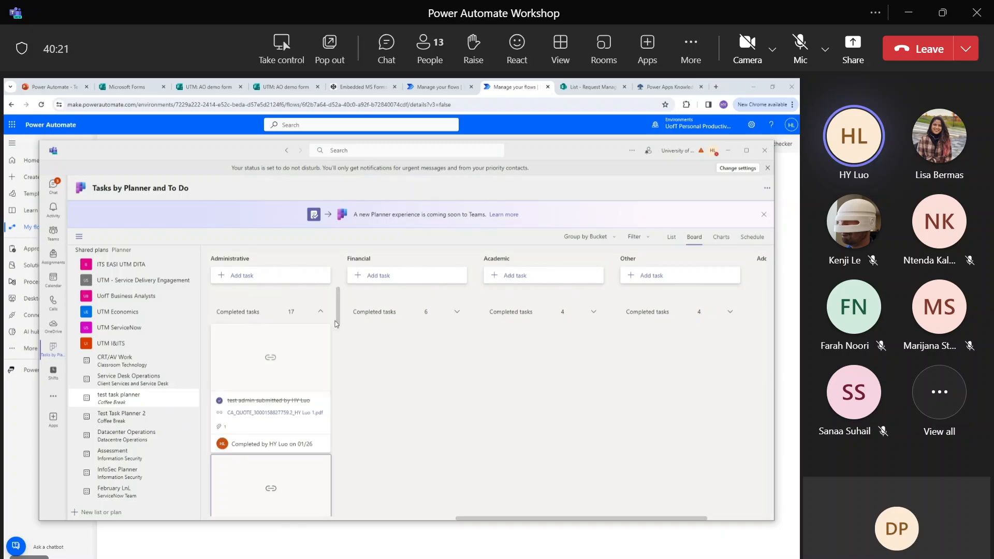
pyautogui.click(321, 312)
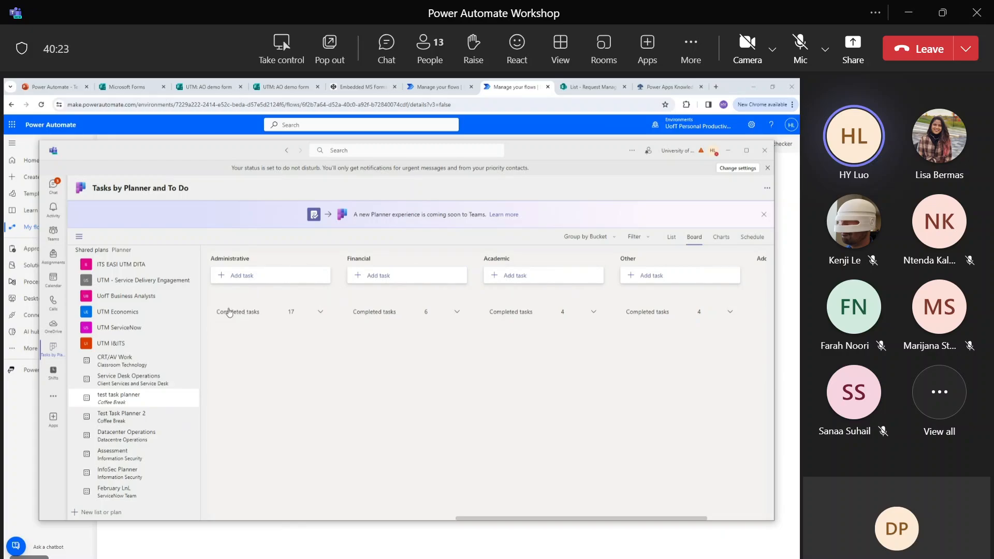
pyautogui.click(239, 314)
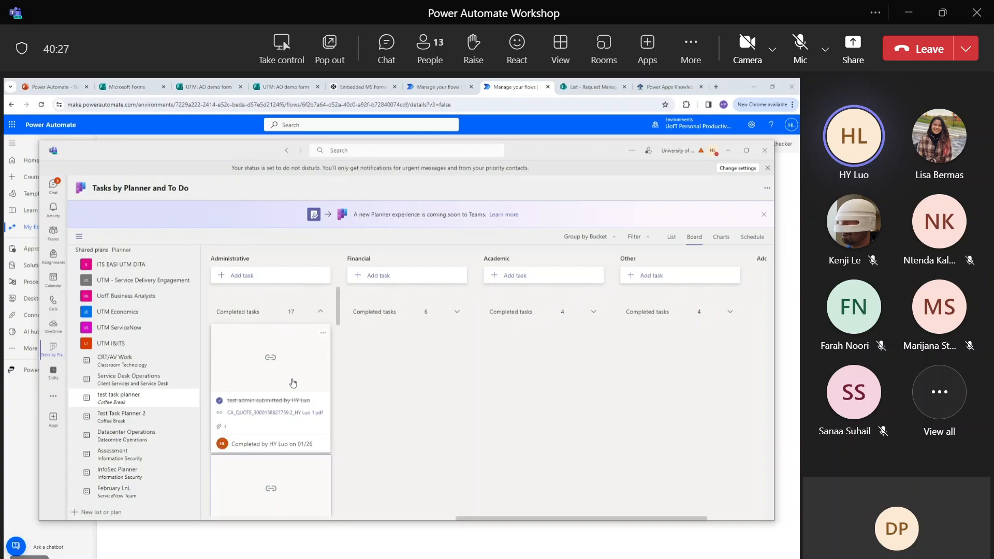
pyautogui.click(283, 425)
pyautogui.scroll(-5, 458, 420)
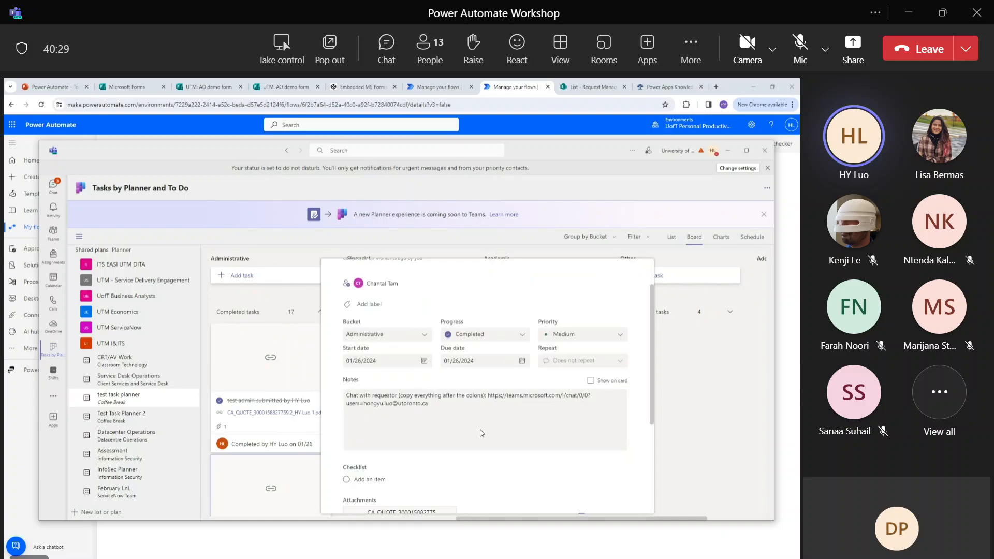
pyautogui.click(682, 369)
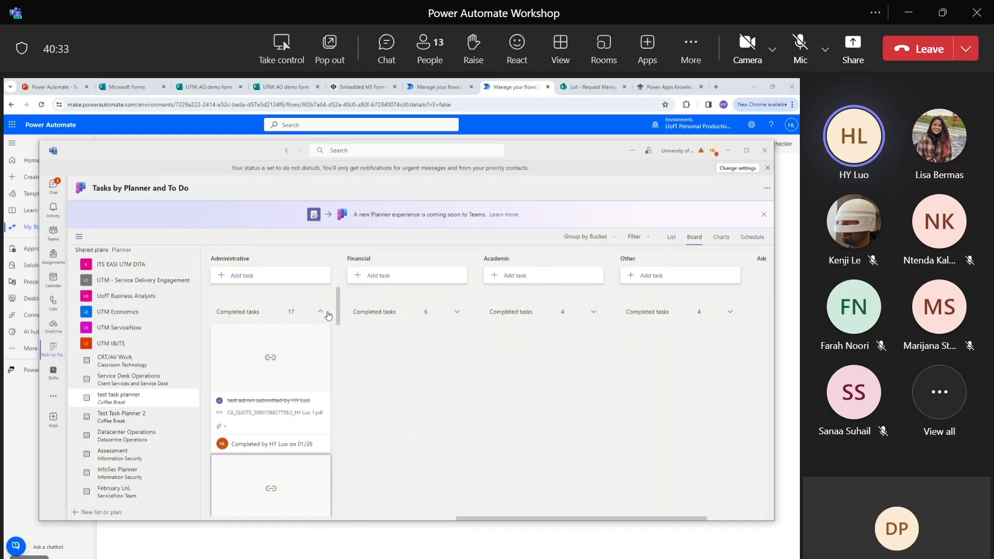
pyautogui.click(321, 312)
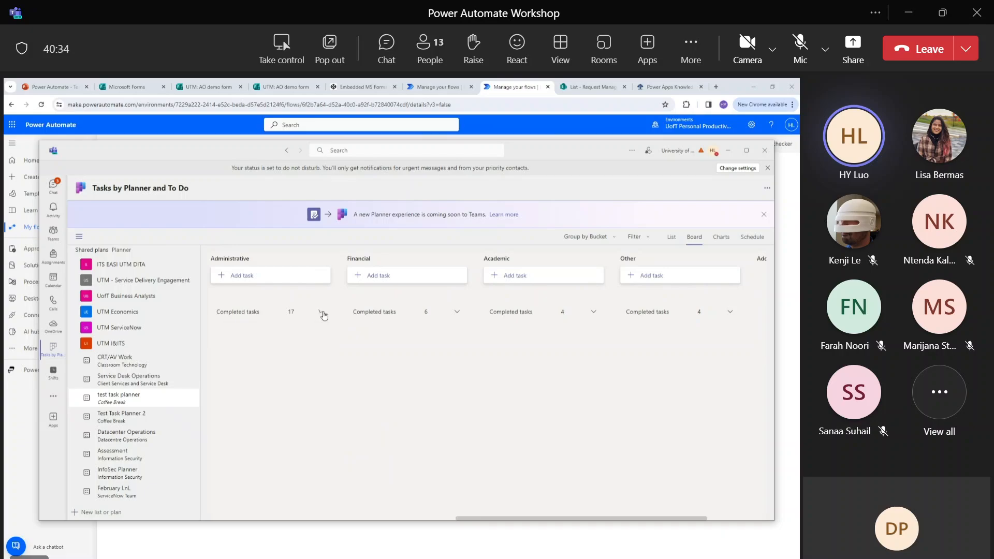
pyautogui.moveTo(542, 152); pyautogui.dragTo(542, 173)
pyautogui.click(552, 148)
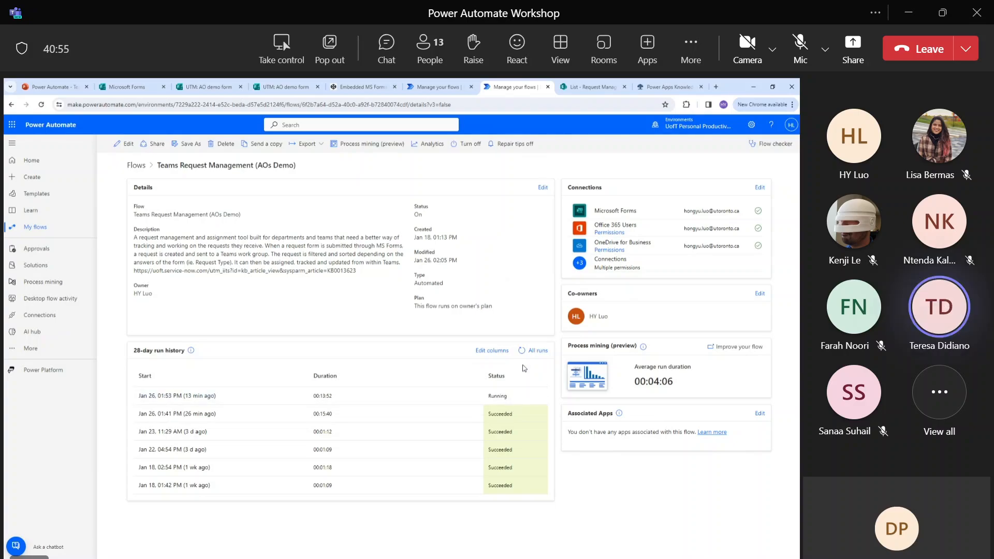
# Refresh All runs, open the Jan 26 01:53 PM run, and expand Condition and its Apply to each loop.
pyautogui.click(521, 351)
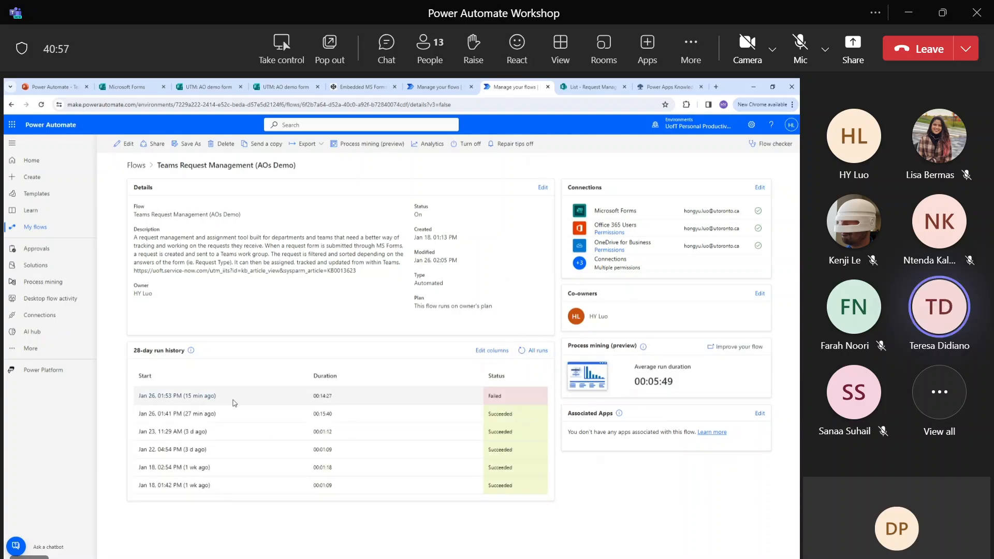
pyautogui.click(197, 400)
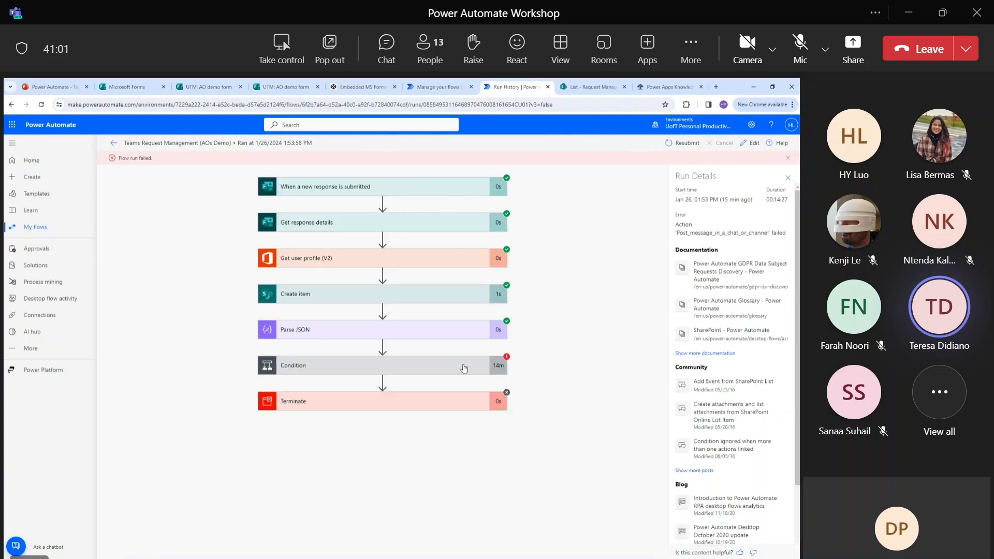
pyautogui.click(460, 368)
pyautogui.click(311, 477)
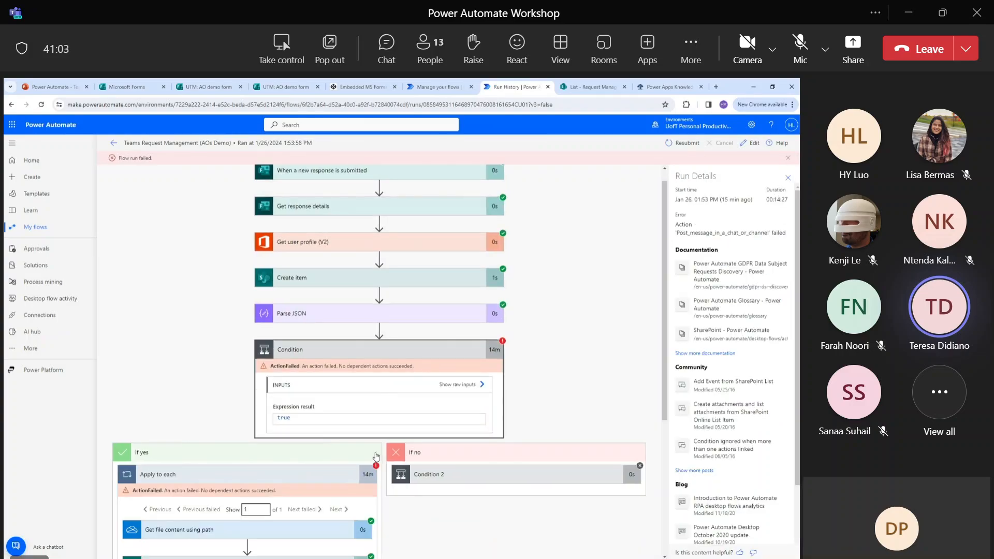
# Expand Apply to each 5 to the failed Post message step, then return to the flow details.
pyautogui.scroll(-4, 386, 454)
pyautogui.click(312, 455)
pyautogui.scroll(-3, 313, 450)
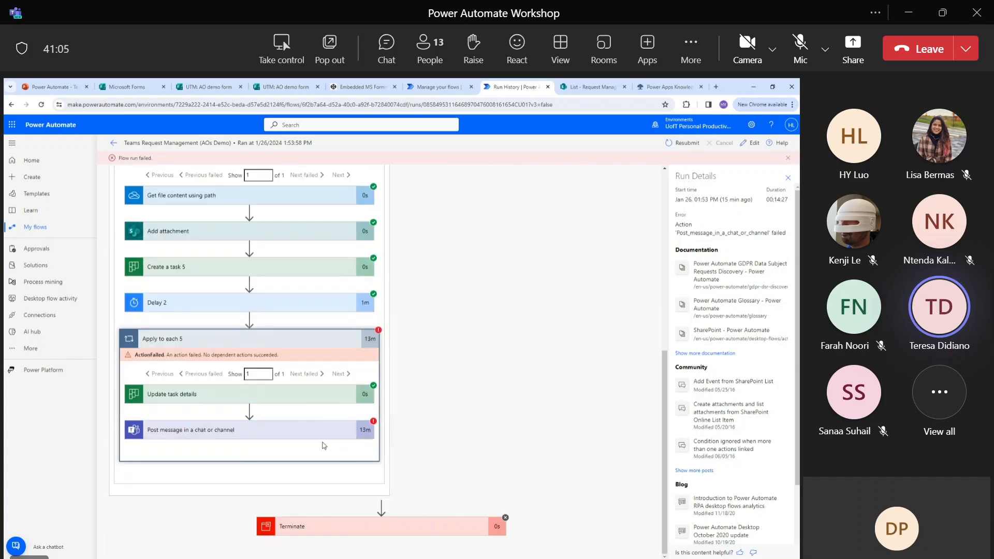
pyautogui.click(315, 438)
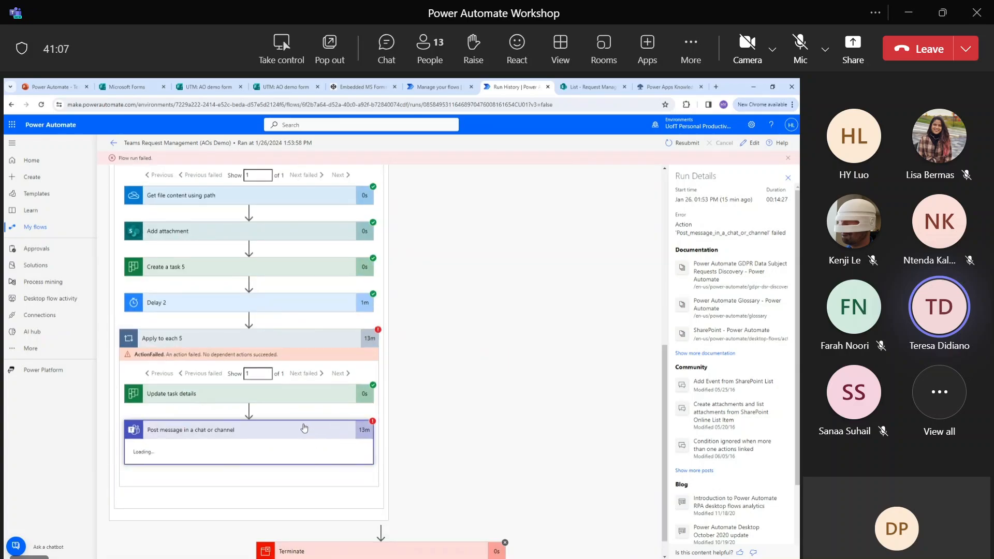
pyautogui.click(167, 453)
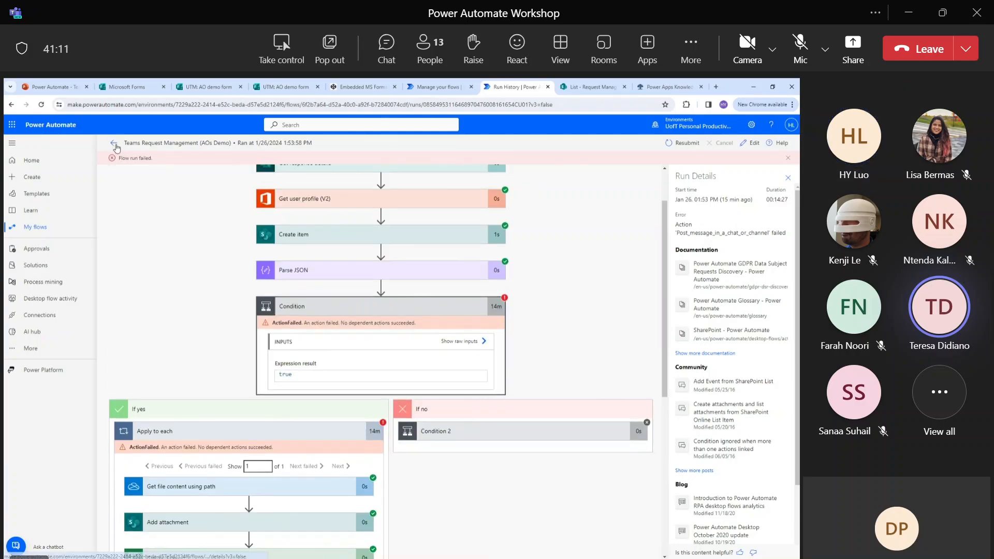
pyautogui.click(114, 144)
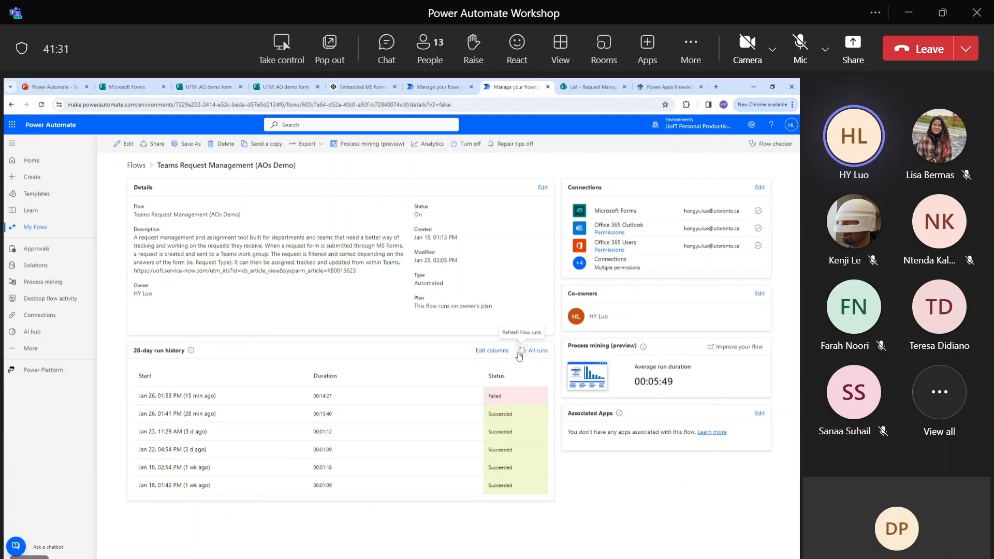
# Open the flow in the designer and insert a new step after the form-response trigger.
pyautogui.click(130, 145)
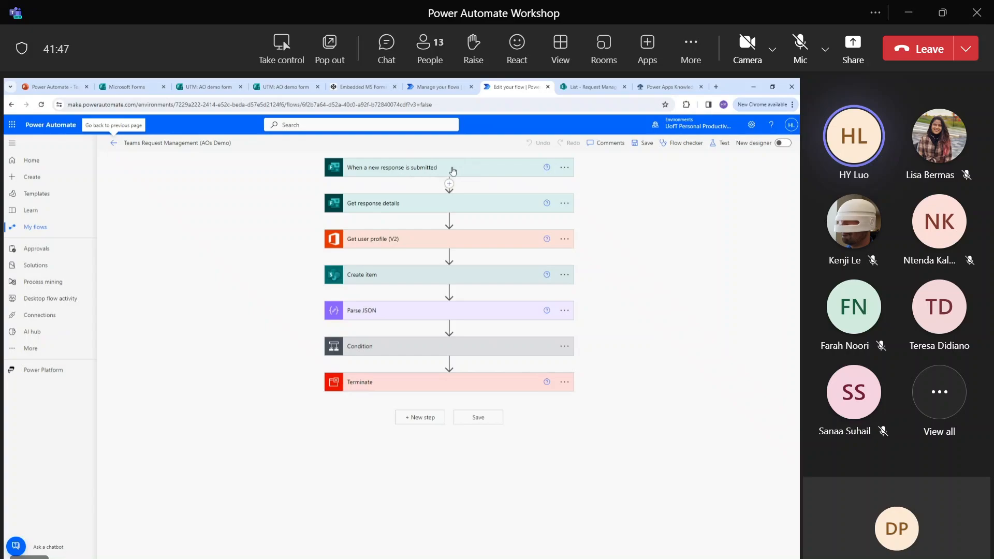
pyautogui.click(449, 184)
# Add an action at that insertion point and switch the operation picker to Triggers.
pyautogui.click(454, 193)
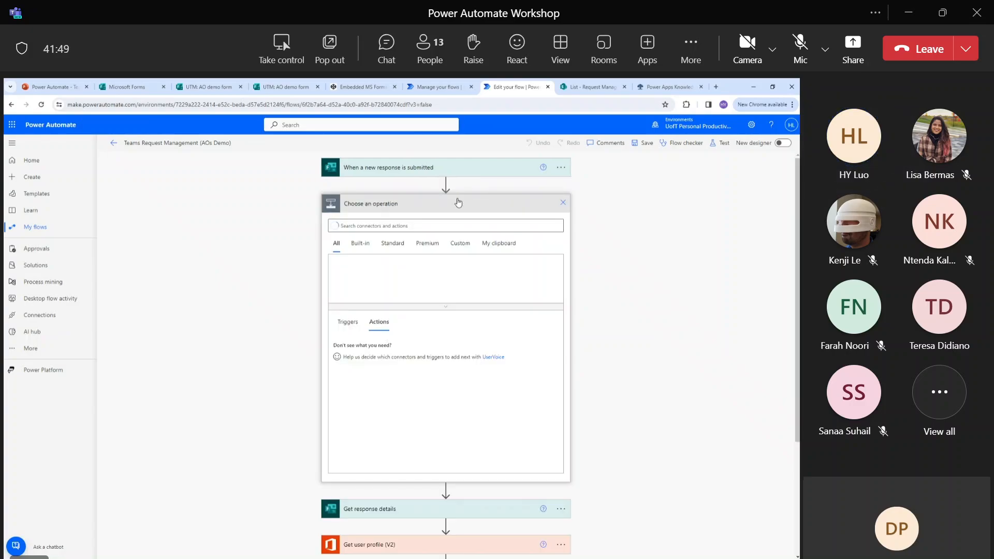
pyautogui.click(347, 321)
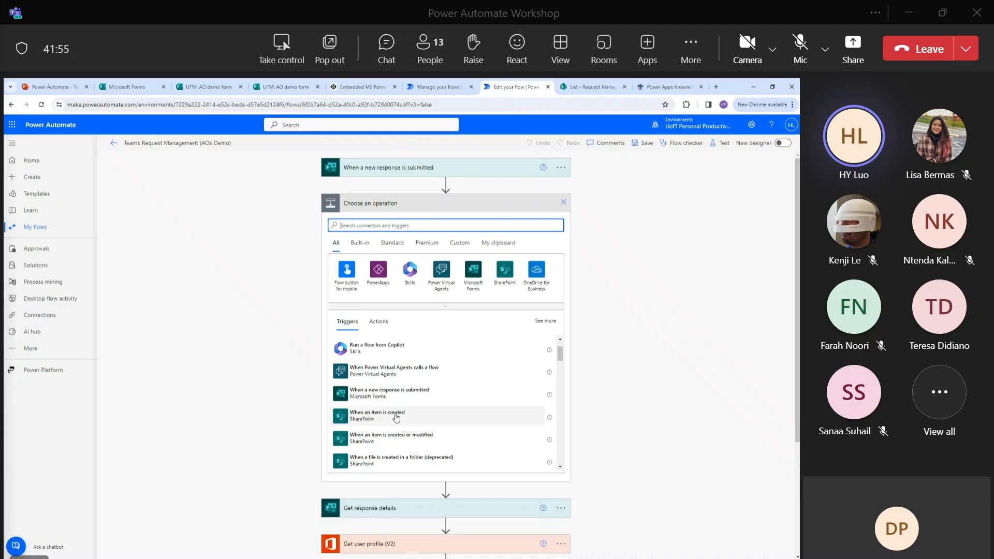
pyautogui.scroll(2, 411, 408)
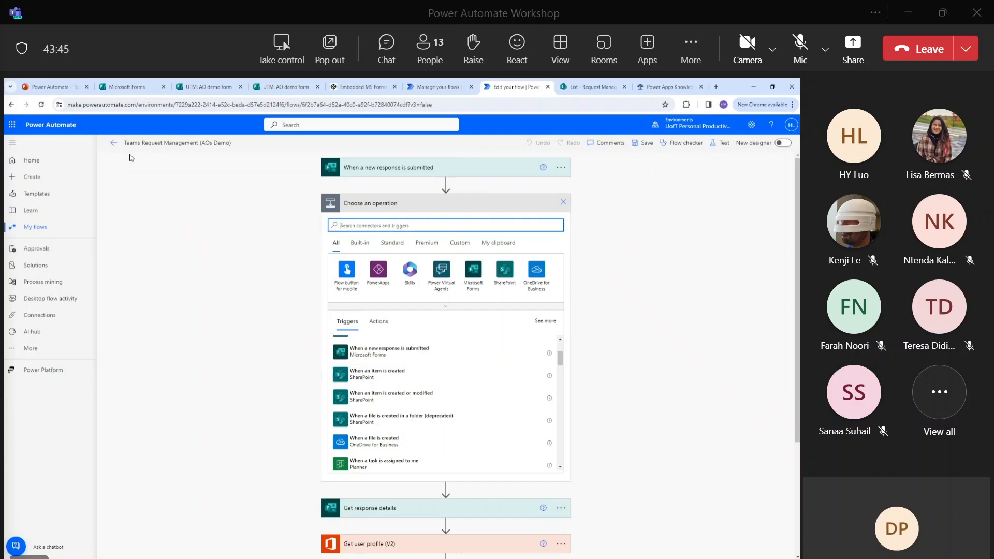
# Leave the designer, refresh All runs, and open then close the failed Jan 26 run.
pyautogui.click(115, 144)
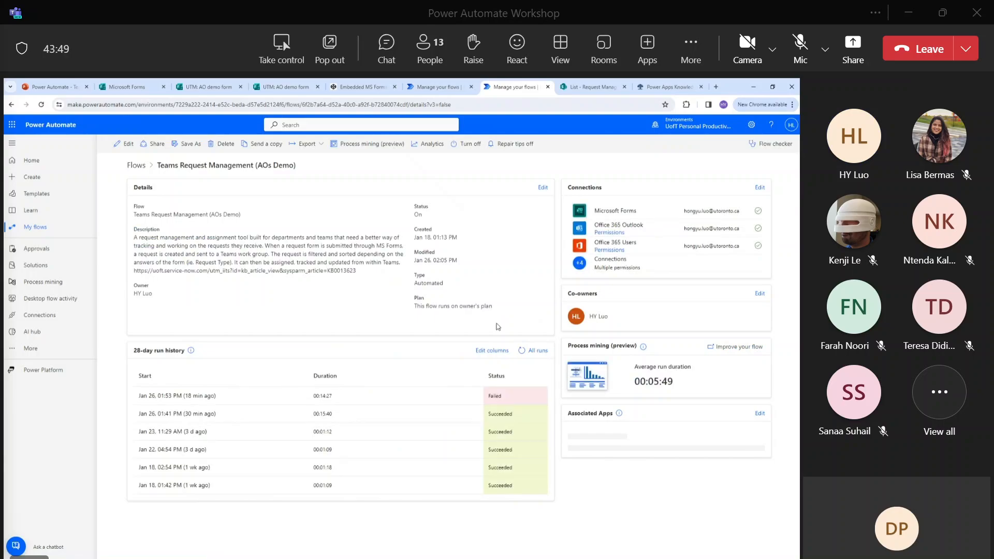
pyautogui.click(524, 351)
pyautogui.click(191, 397)
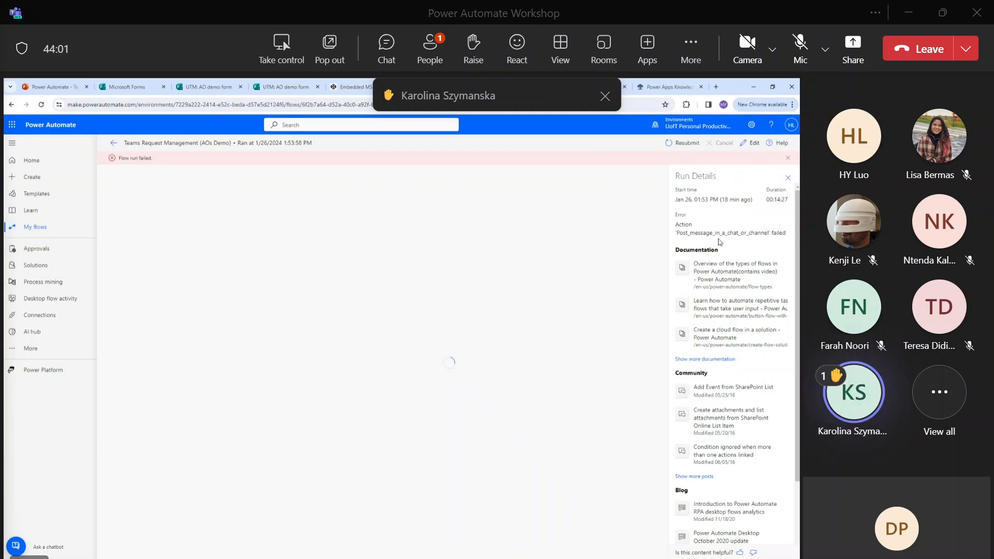
pyautogui.click(790, 178)
pyautogui.click(788, 157)
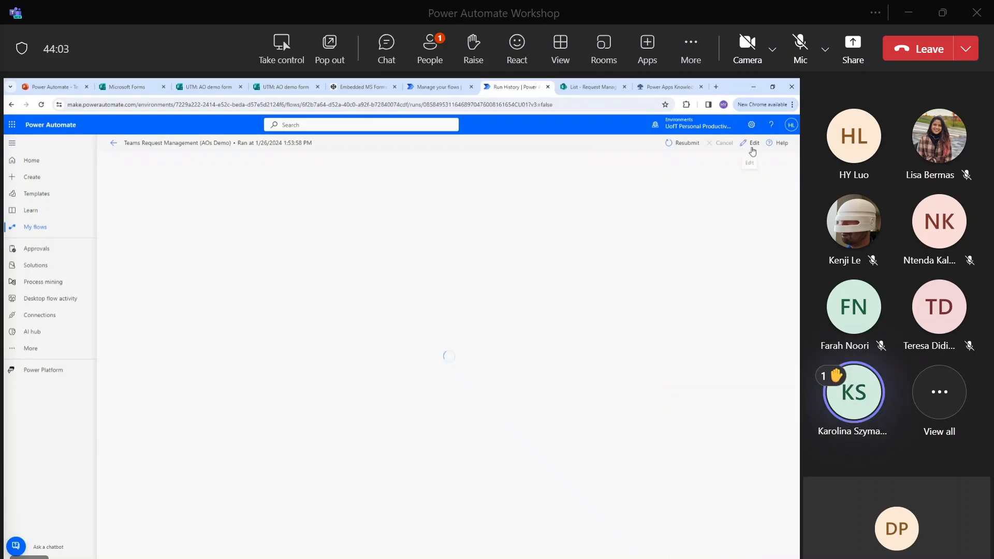
pyautogui.click(113, 143)
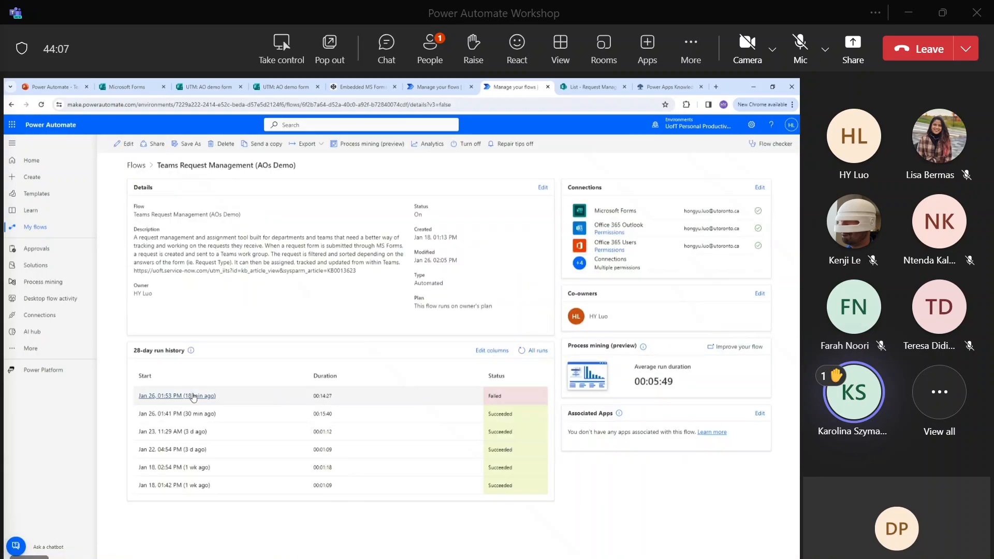
# Reopen the Jan 26 01:53 PM run and read the Post_message_in_a_chat_or_channel failure.
pyautogui.click(201, 395)
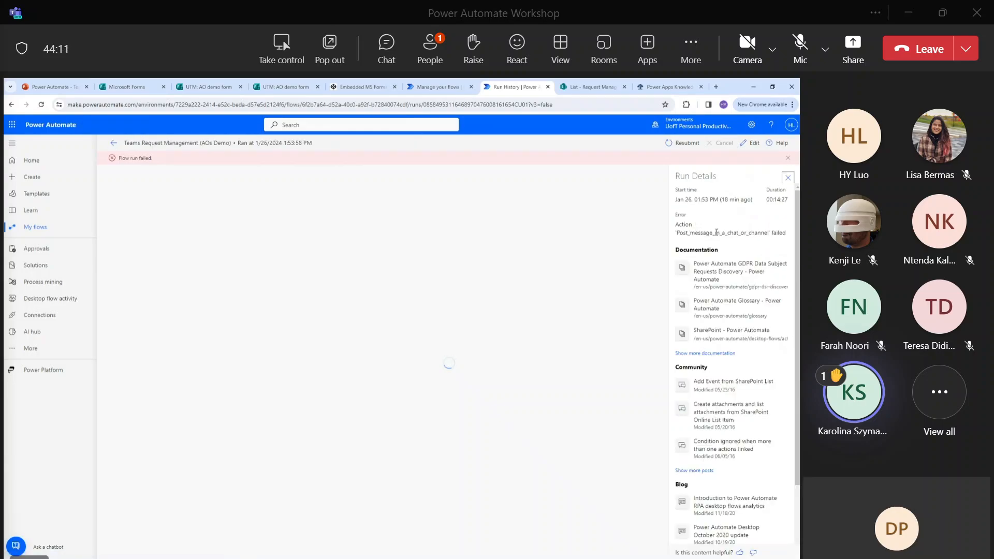
pyautogui.moveTo(727, 235); pyautogui.dragTo(791, 236)
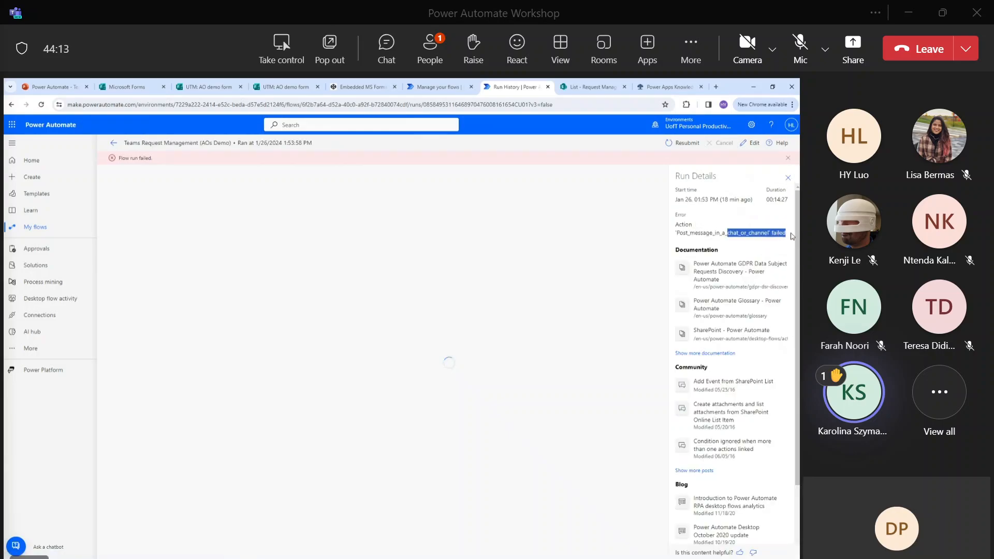
pyautogui.click(792, 236)
pyautogui.scroll(-2, 790, 236)
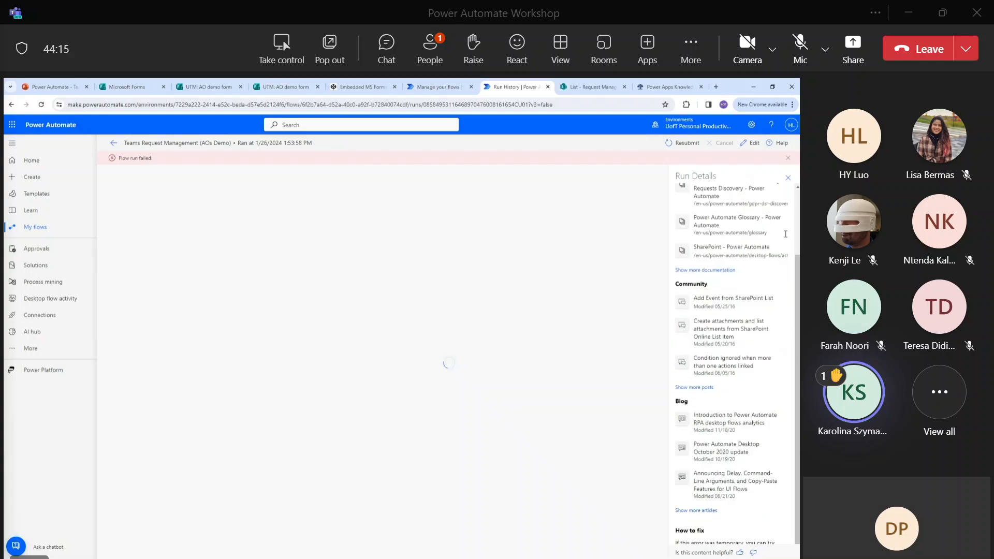
pyautogui.scroll(-1, 787, 236)
pyautogui.scroll(3, 783, 236)
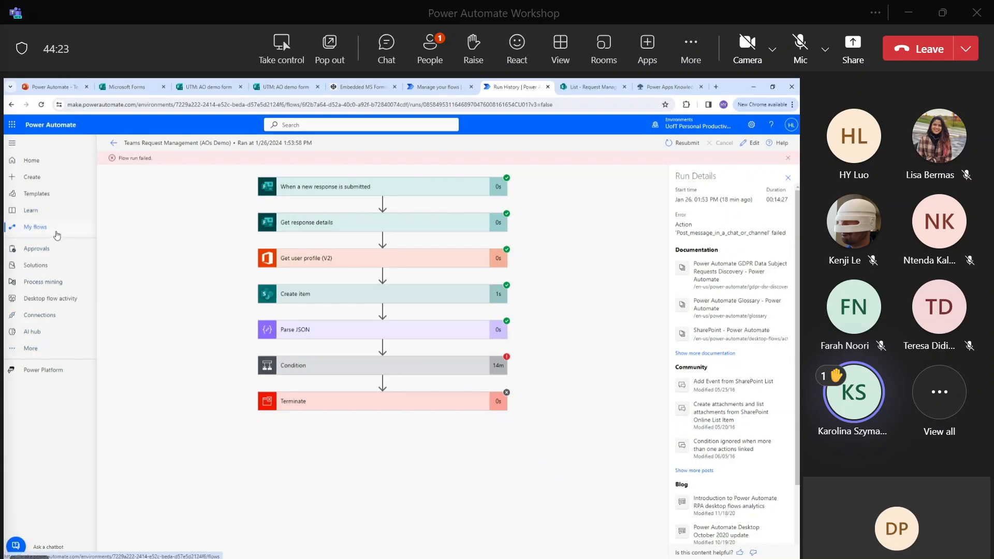
# Search Google for 'power platform admin center', visit the admin center, then go back.
pyautogui.click(180, 106)
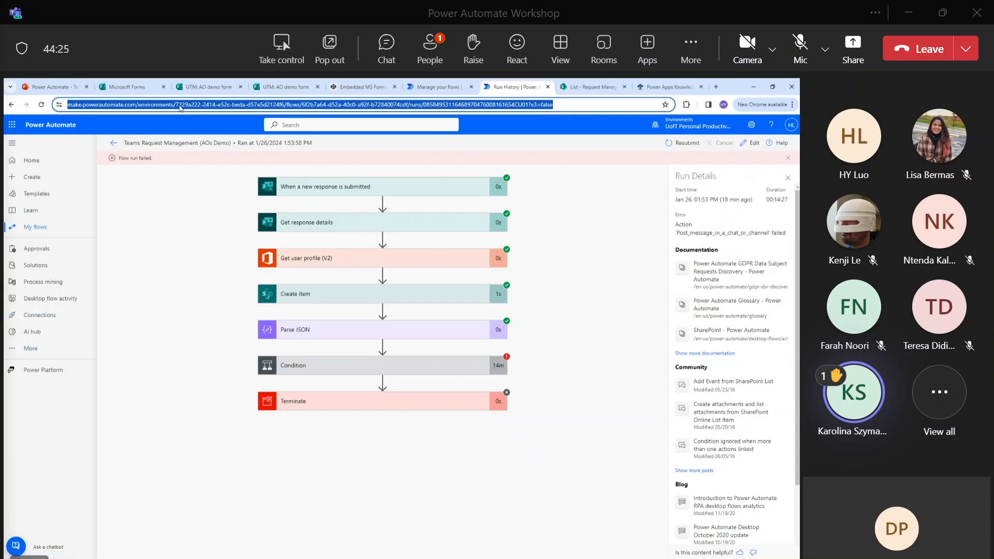
pyautogui.write('power plat')
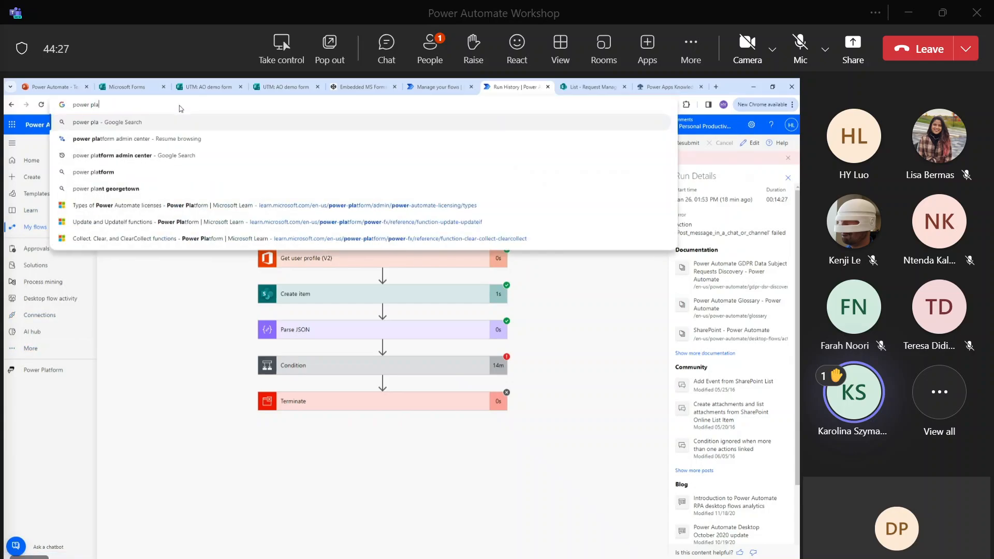
pyautogui.press('Down')
pyautogui.press('Down')
pyautogui.press('Return')
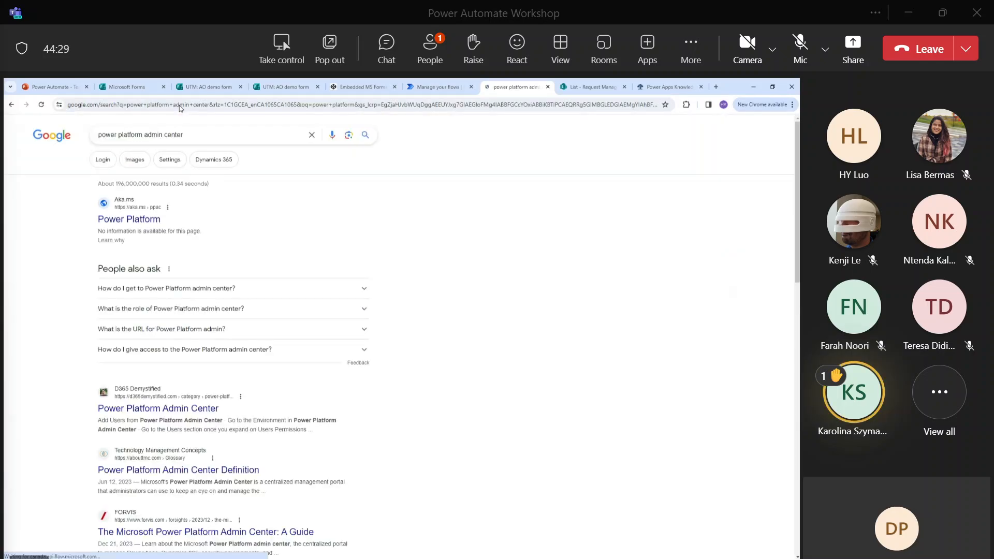
pyautogui.click(153, 219)
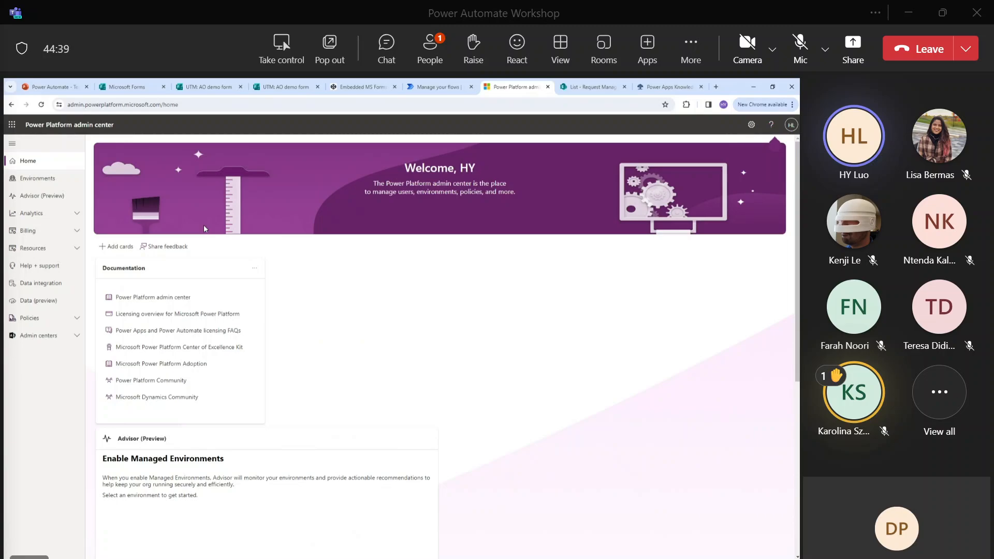
pyautogui.click(115, 105)
pyautogui.click(12, 105)
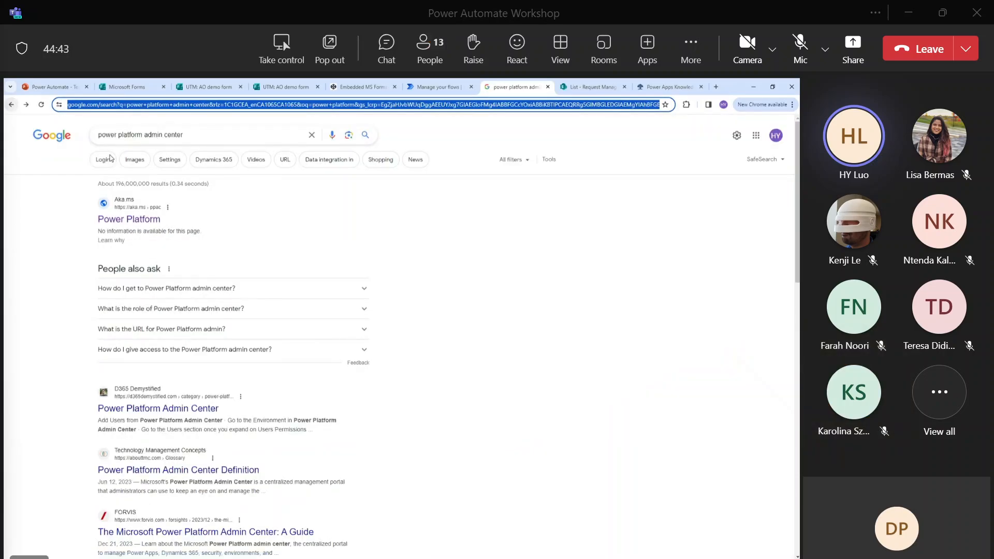
# Trim the query to 'power platform' and open Microsoft's Power Platform product page.
pyautogui.scroll(-2, 234, 327)
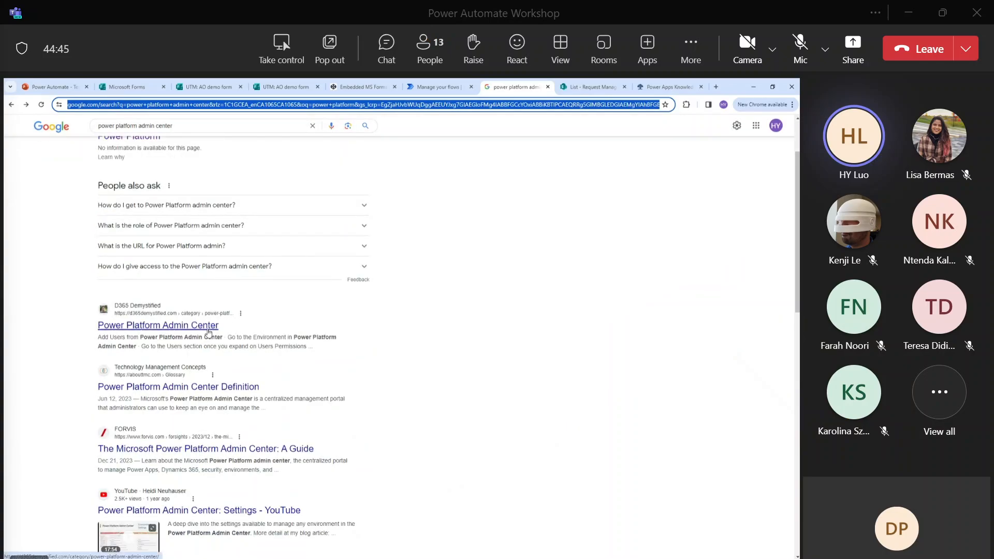
pyautogui.scroll(2, 208, 331)
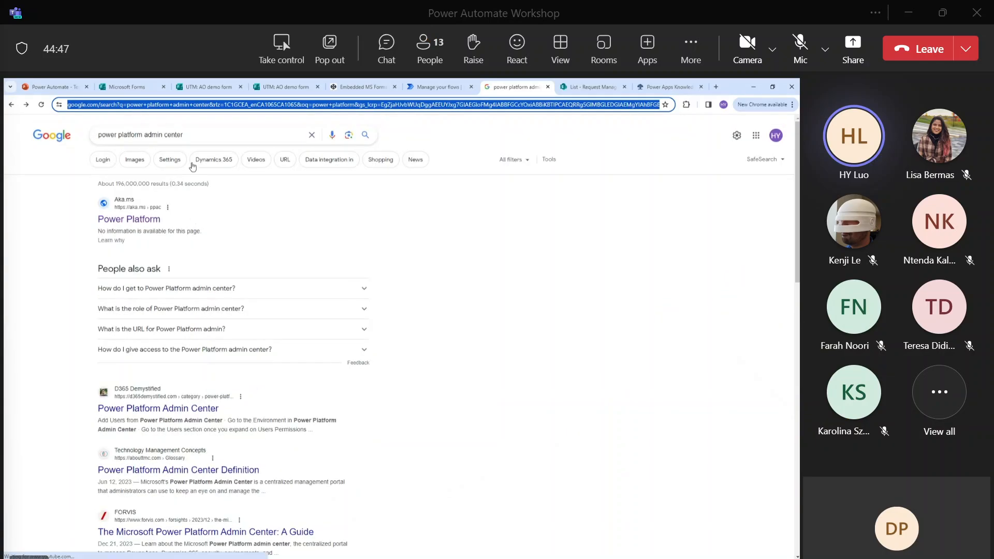
pyautogui.doubleClick(205, 136)
pyautogui.press('BackSpace')
pyautogui.press('BackSpace')
pyautogui.press('BackSpace')
pyautogui.press('BackSpace')
pyautogui.press('BackSpace')
pyautogui.press('BackSpace')
pyautogui.press('BackSpace')
pyautogui.press('BackSpace')
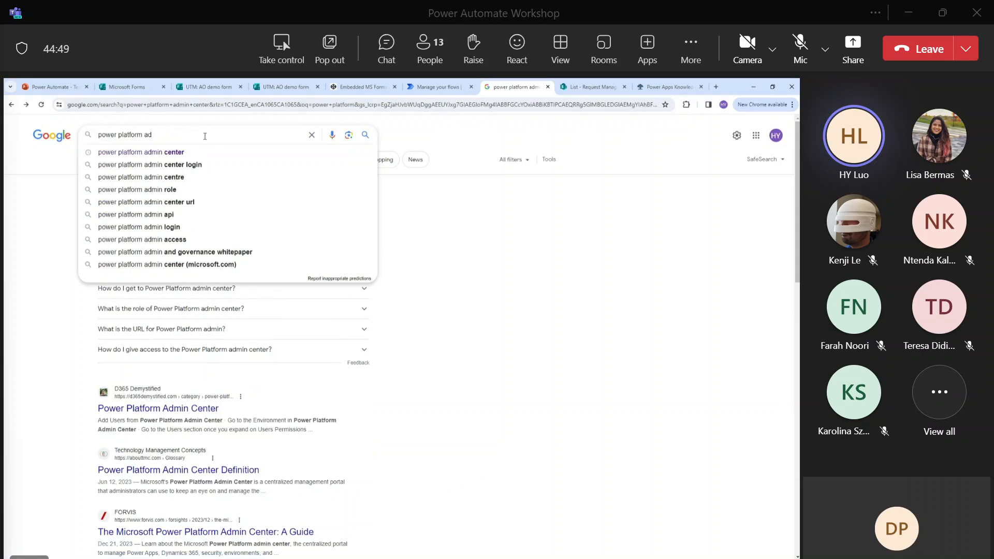
pyautogui.press('Return')
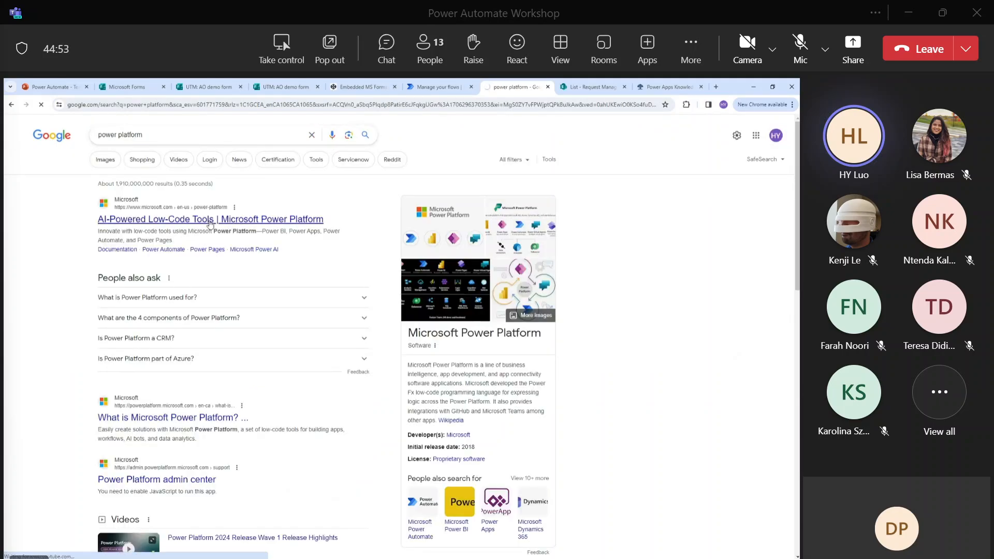
pyautogui.click(209, 222)
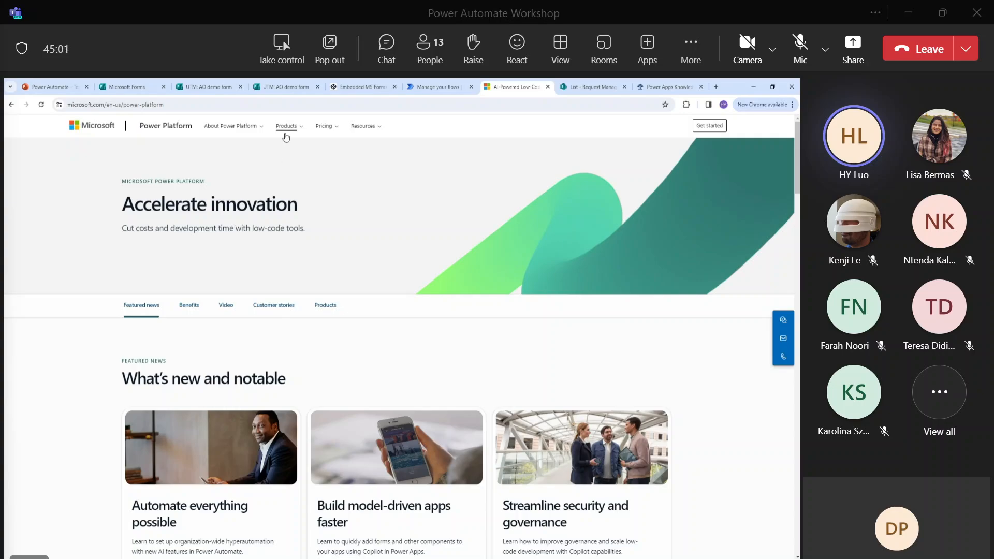
# Scroll the homepage, then open Products to show Power BI's Desktop, Pro, Premium, Embedded and Report Server.
pyautogui.scroll(-4, 290, 235)
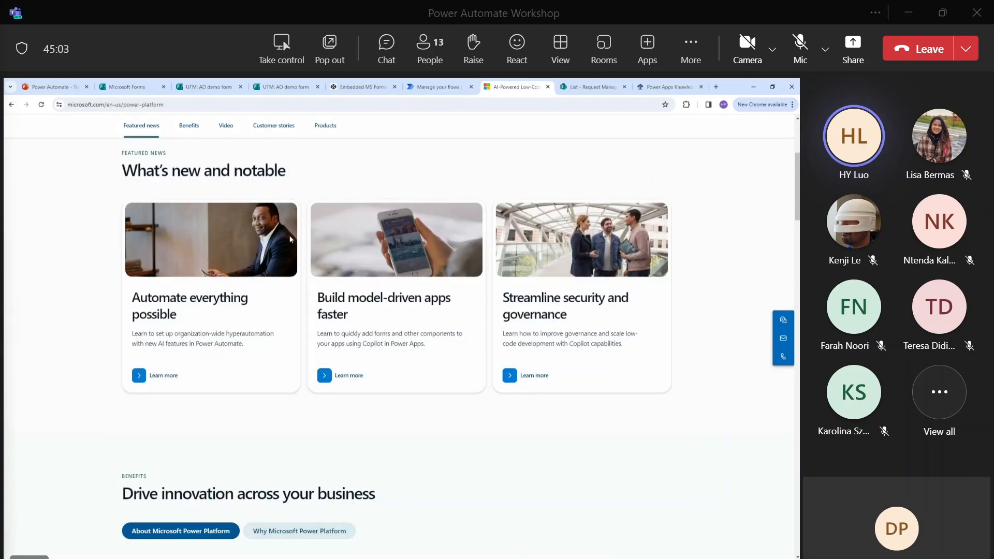
pyautogui.scroll(-5, 295, 238)
pyautogui.scroll(8, 299, 237)
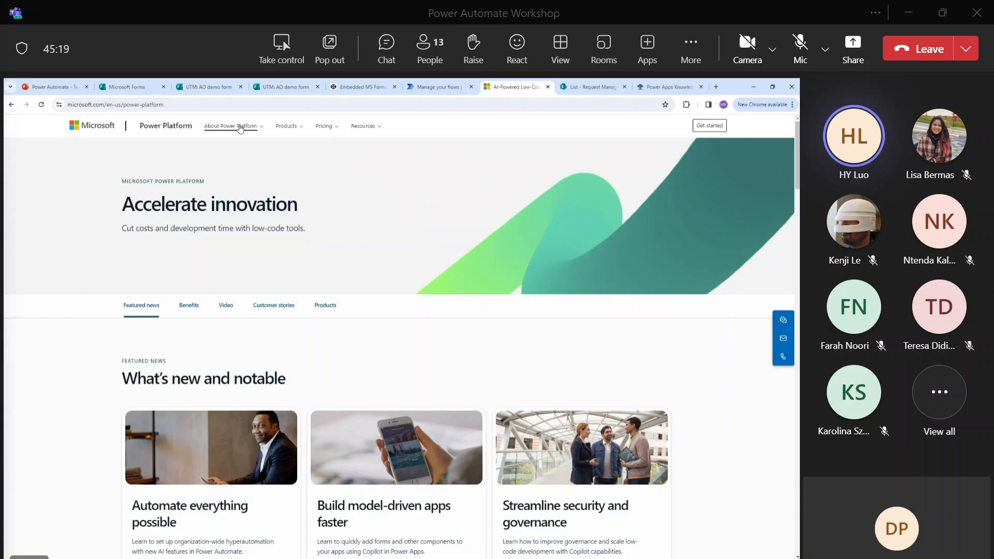
pyautogui.click(284, 130)
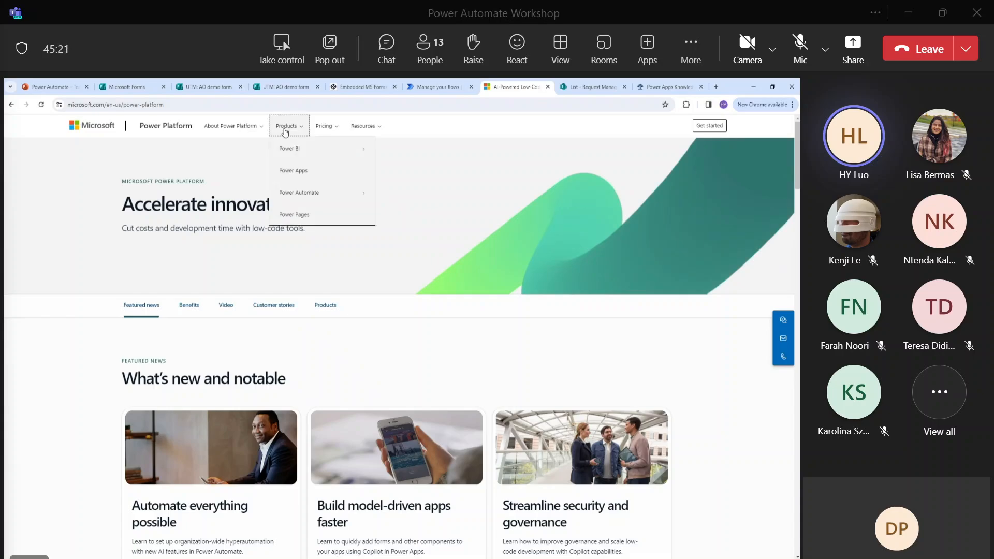
pyautogui.click(304, 150)
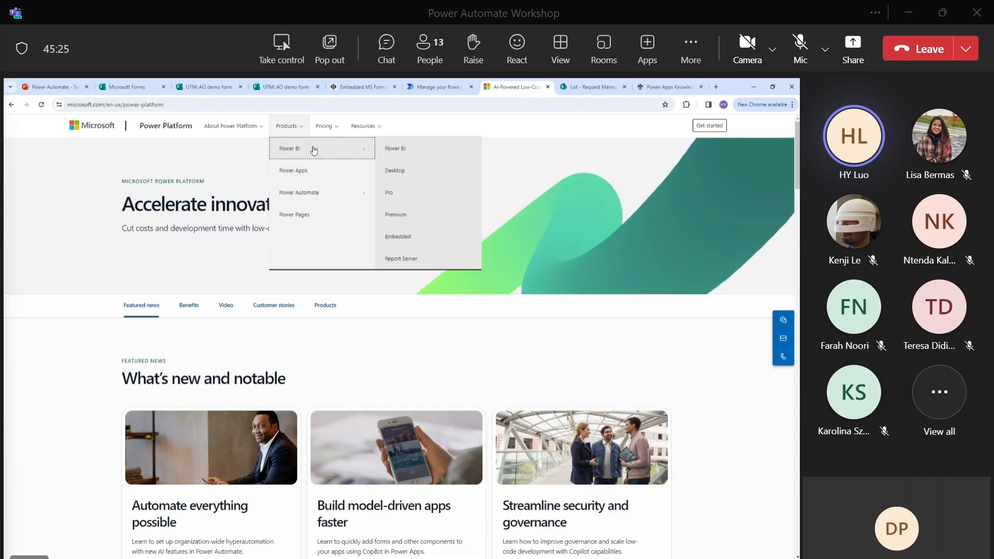
pyautogui.click(329, 193)
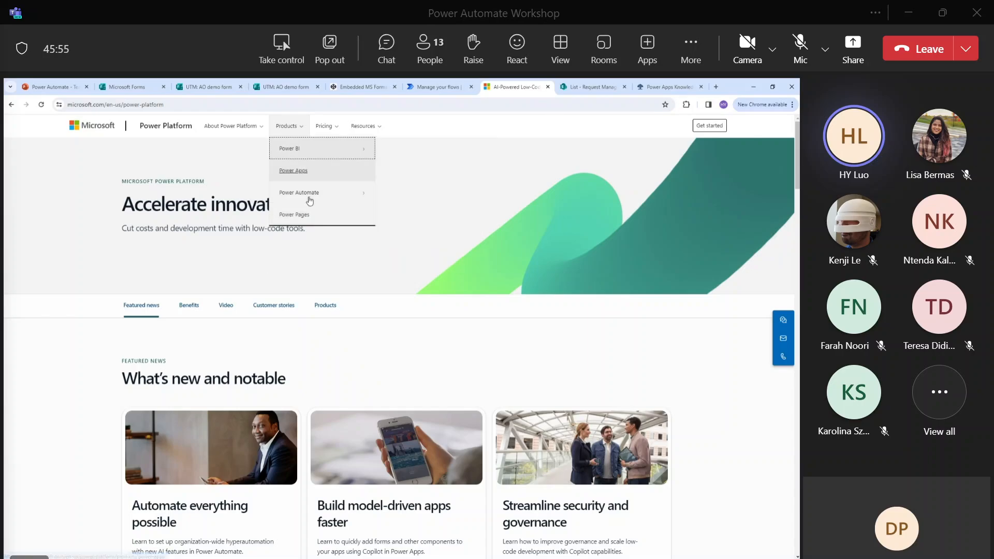
pyautogui.moveTo(296, 150)
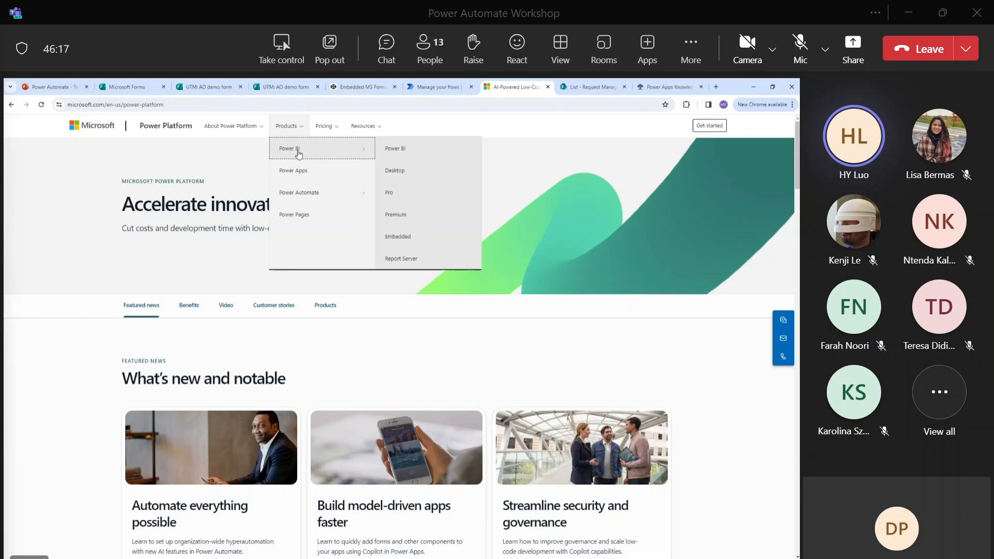
# Open the Power BI product page from the Products menu and scroll to the Power BI capabilities tabs.
pyautogui.click(410, 149)
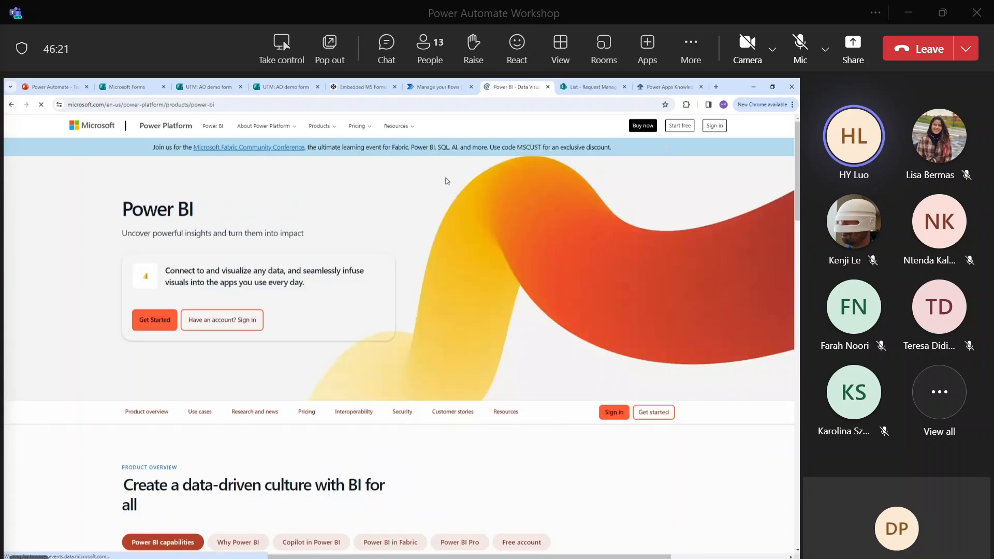
pyautogui.scroll(-4, 447, 180)
pyautogui.scroll(-3, 447, 178)
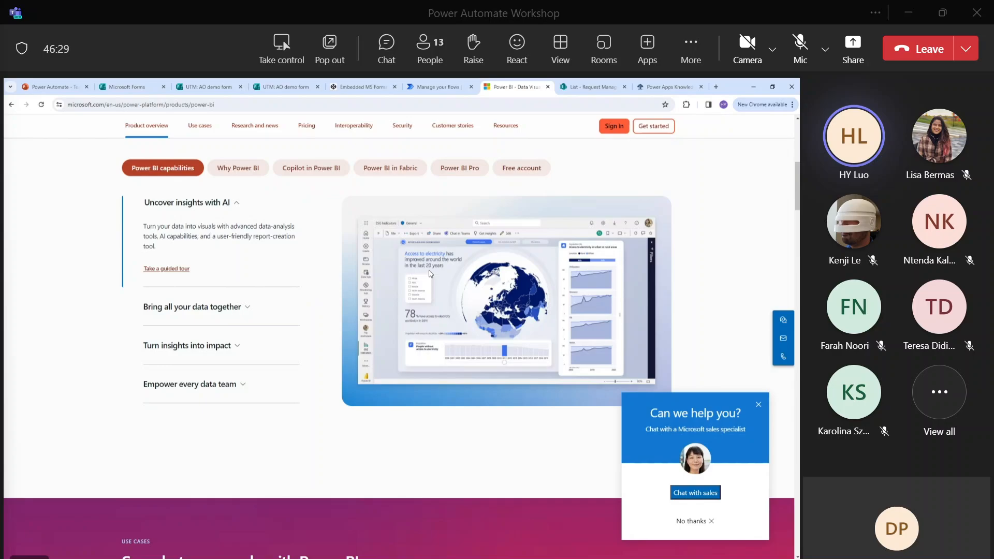
pyautogui.scroll(2, 433, 271)
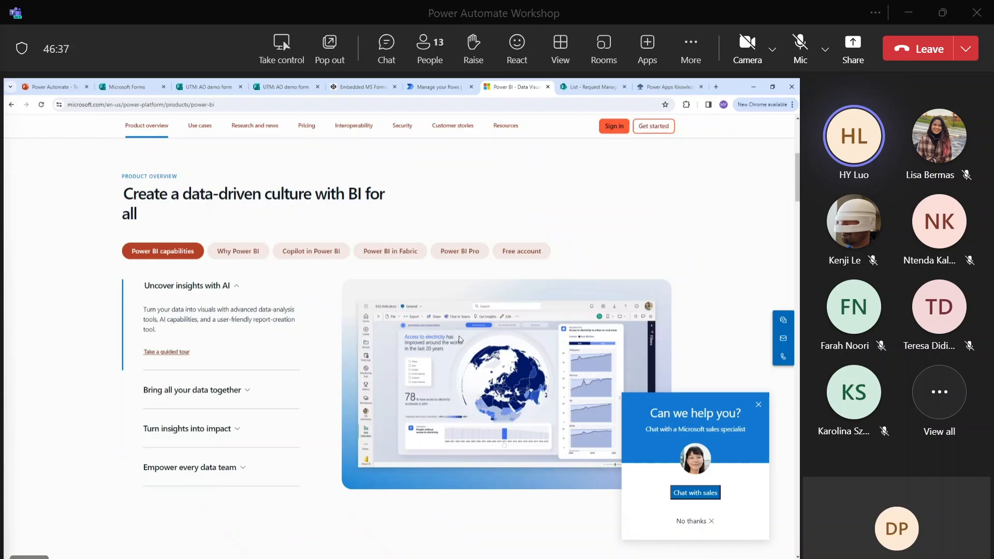
pyautogui.scroll(-1, 459, 339)
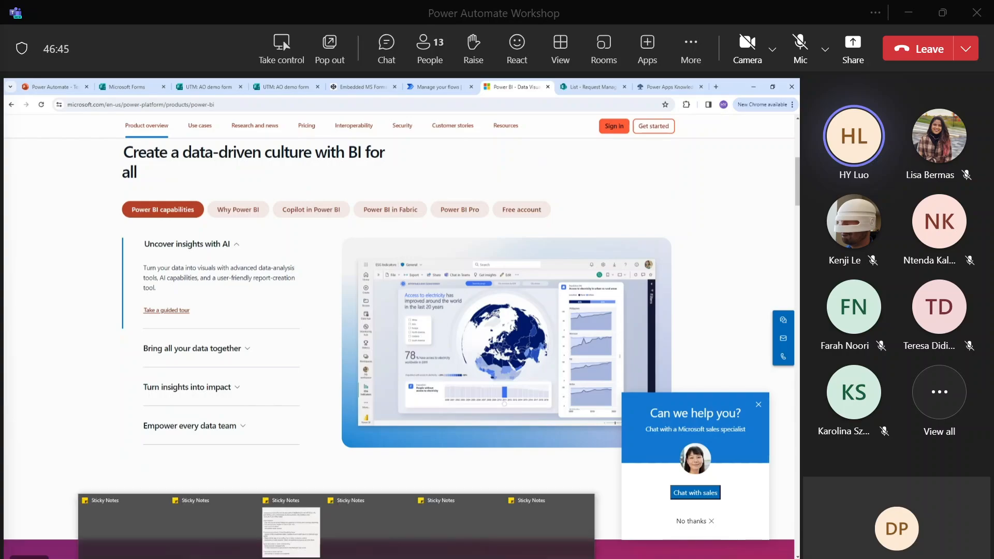
# Launch Power BI Desktop by searching 'power' in Windows search.
pyautogui.press('super')
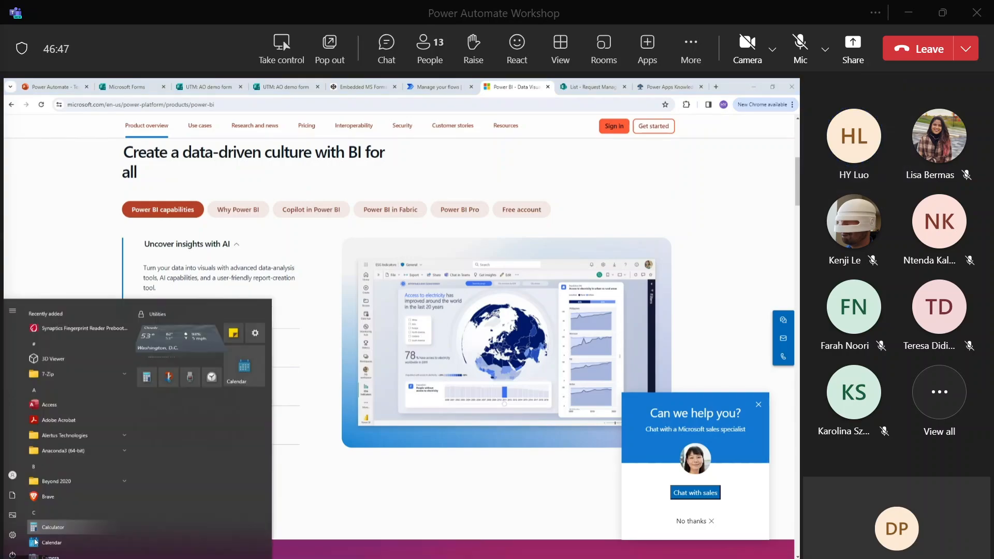
pyautogui.write('power')
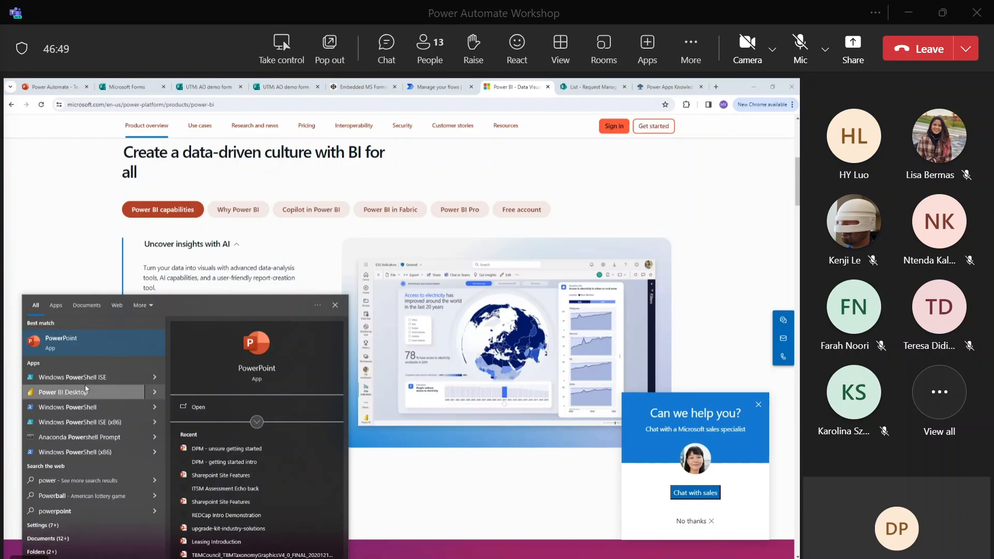
pyautogui.press('Escape')
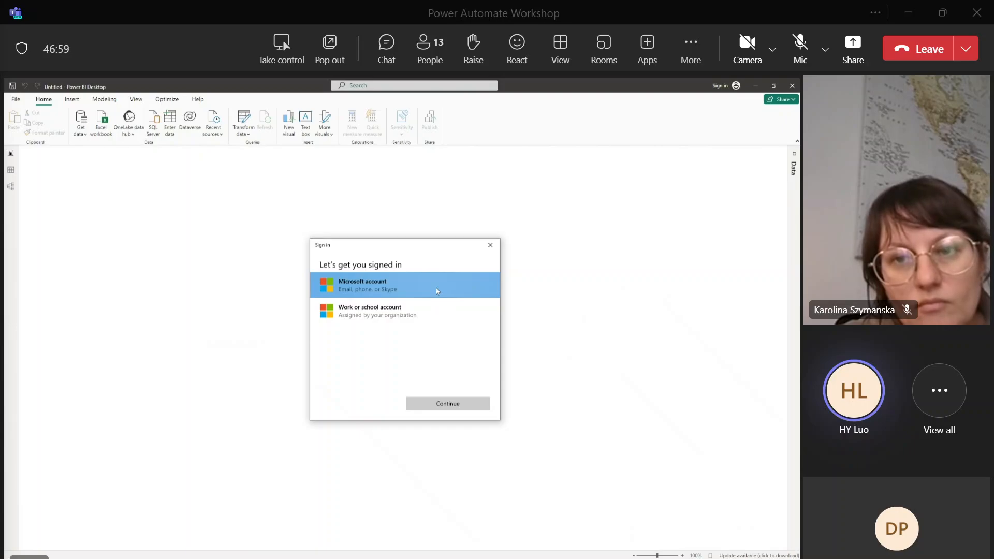
# Choose the work or school account sign-in and submit the work e-mail address.
pyautogui.click(427, 318)
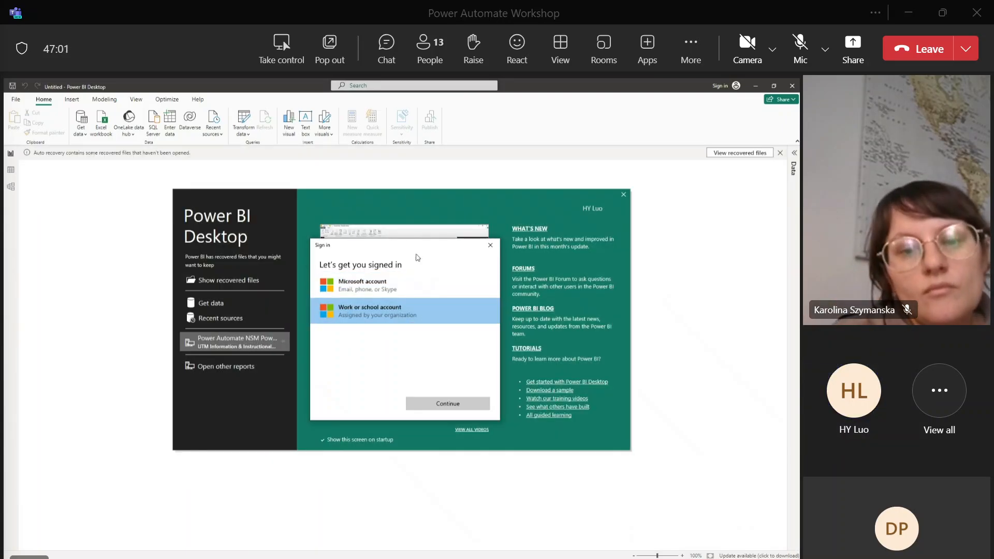
pyautogui.click(448, 408)
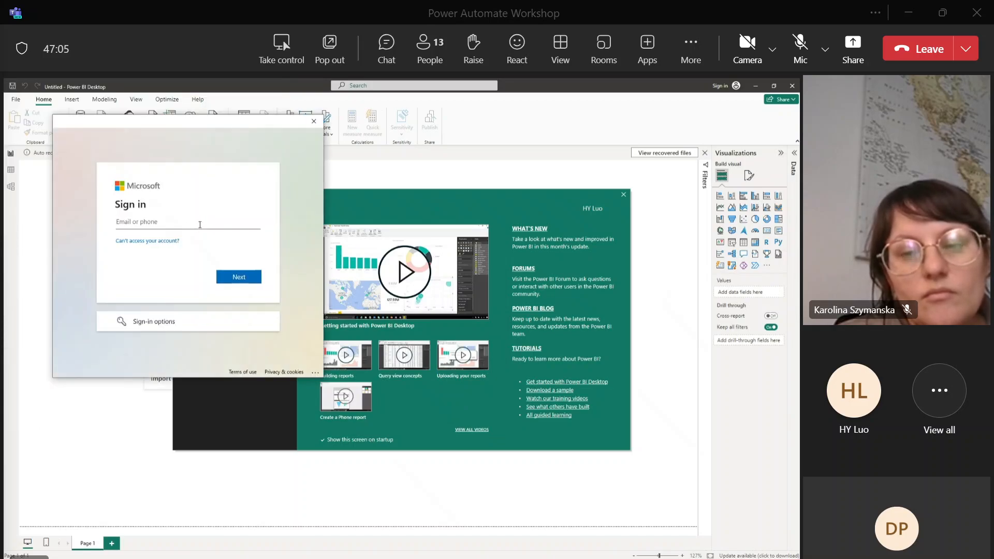
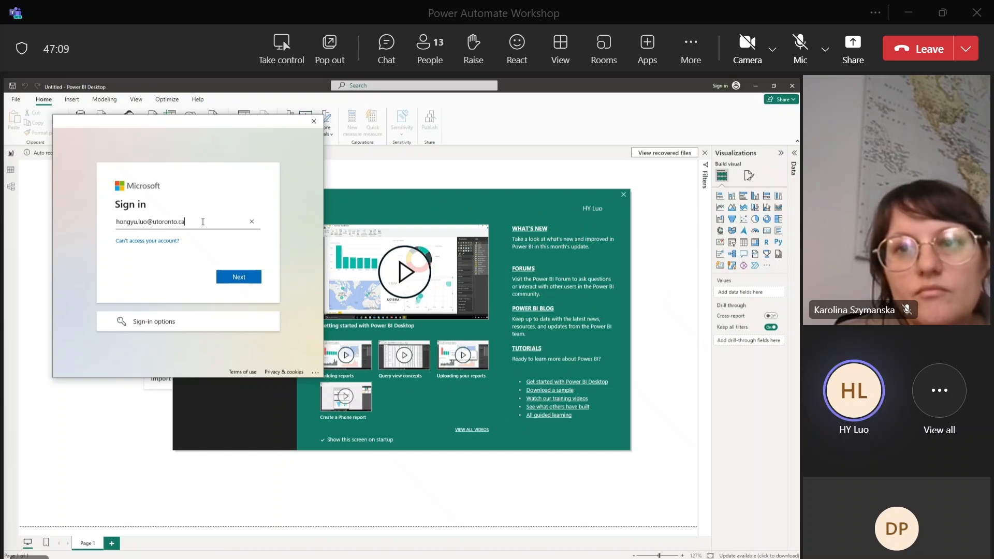
pyautogui.click(247, 275)
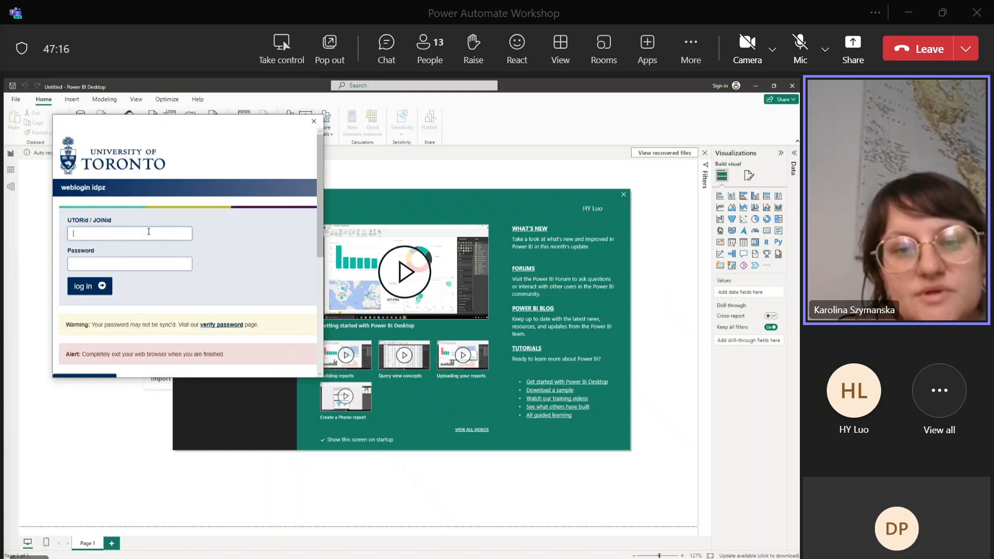
# Enter the university login ID and password, approve the phone push, and sign in to this app only.
pyautogui.click(149, 232)
pyautogui.press('Tab')
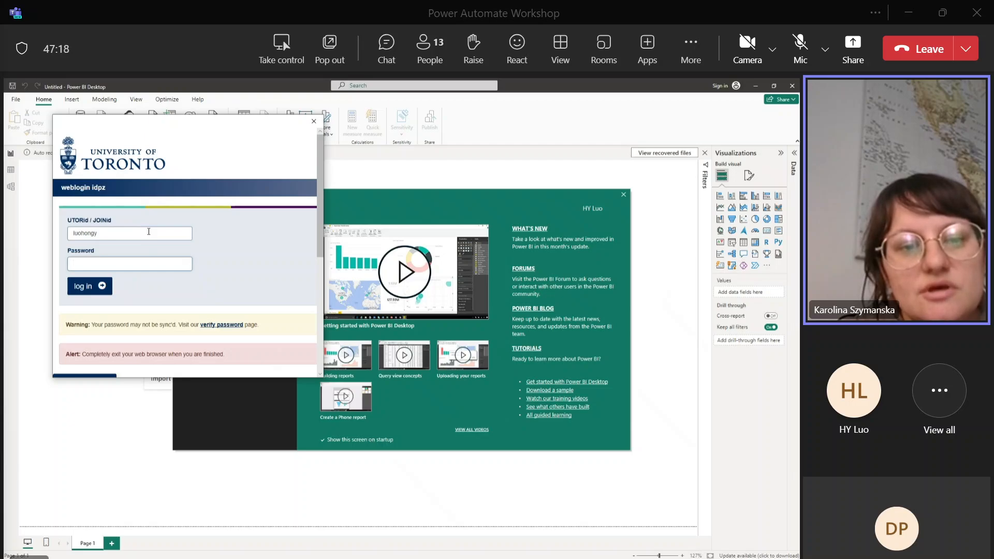
pyautogui.press('Return')
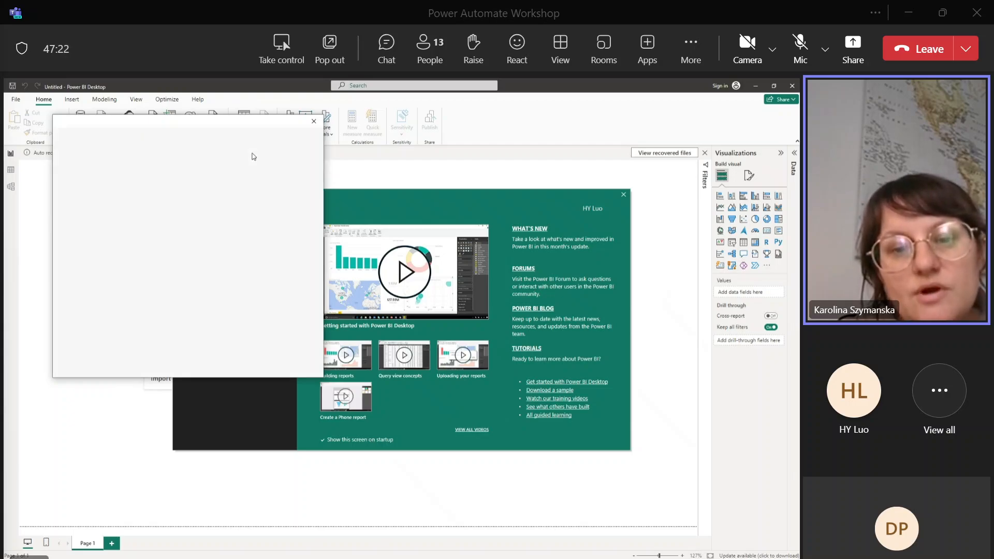
pyautogui.click(278, 193)
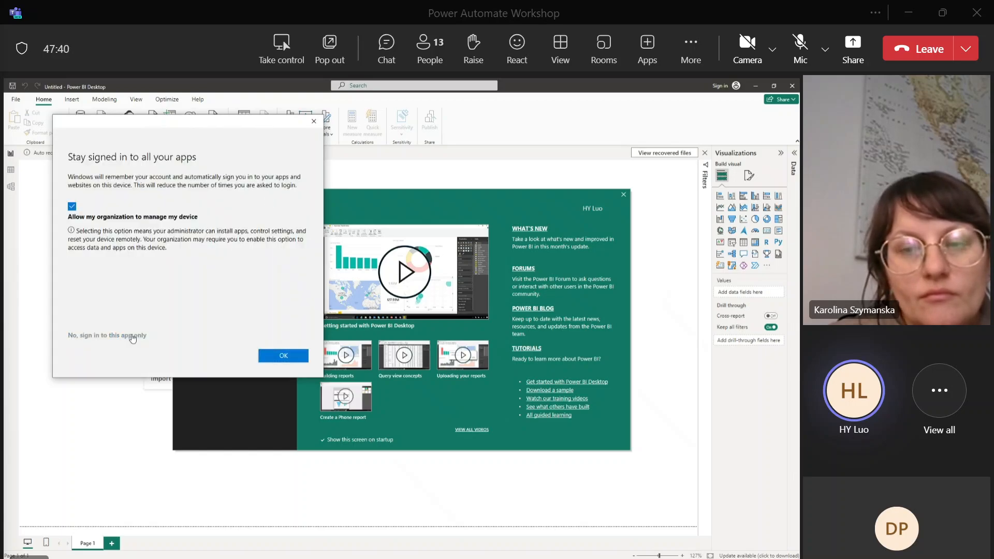
pyautogui.click(132, 336)
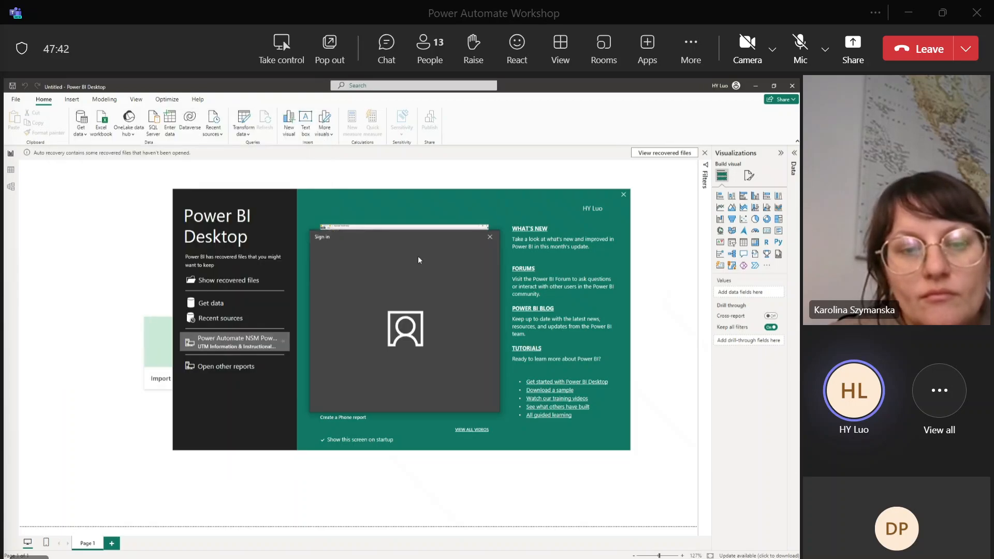
pyautogui.click(490, 237)
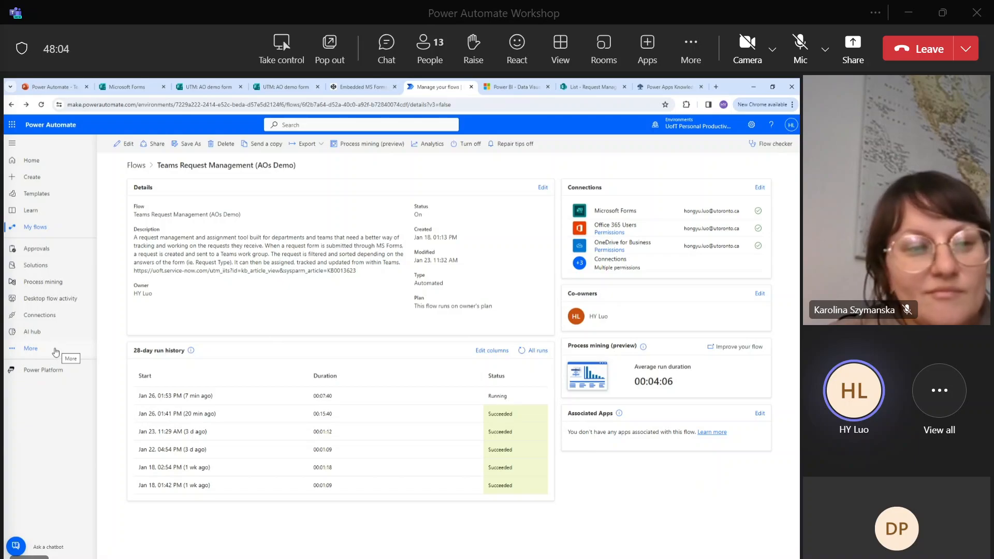
# Load the Power Apps site by entering make.powerapp in the address bar.
pyautogui.click(56, 352)
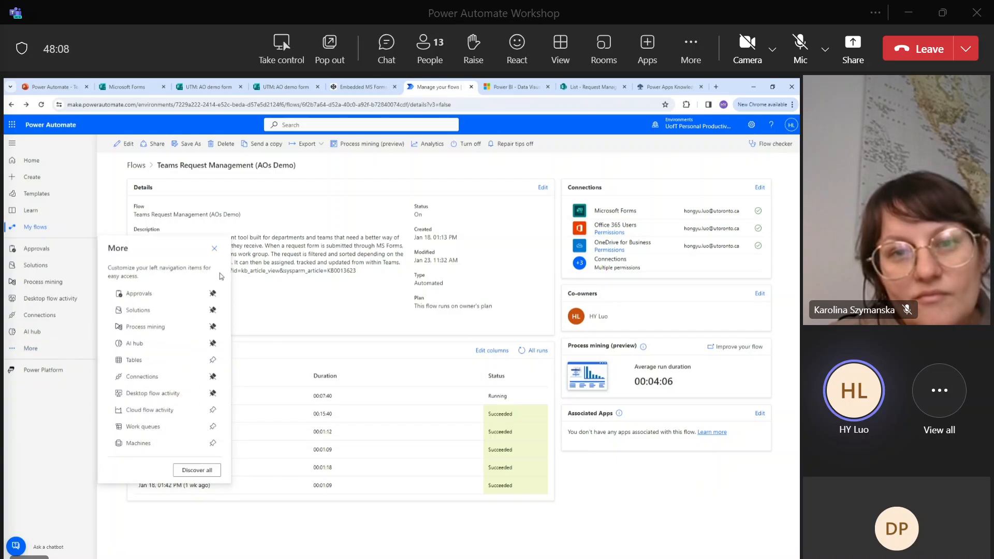
pyautogui.click(306, 106)
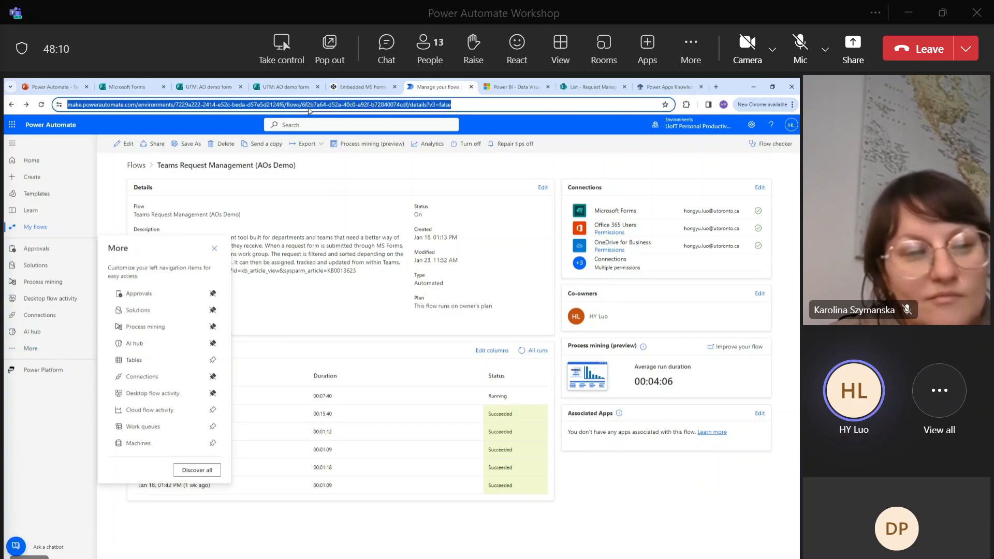
pyautogui.write('make.powerapp')
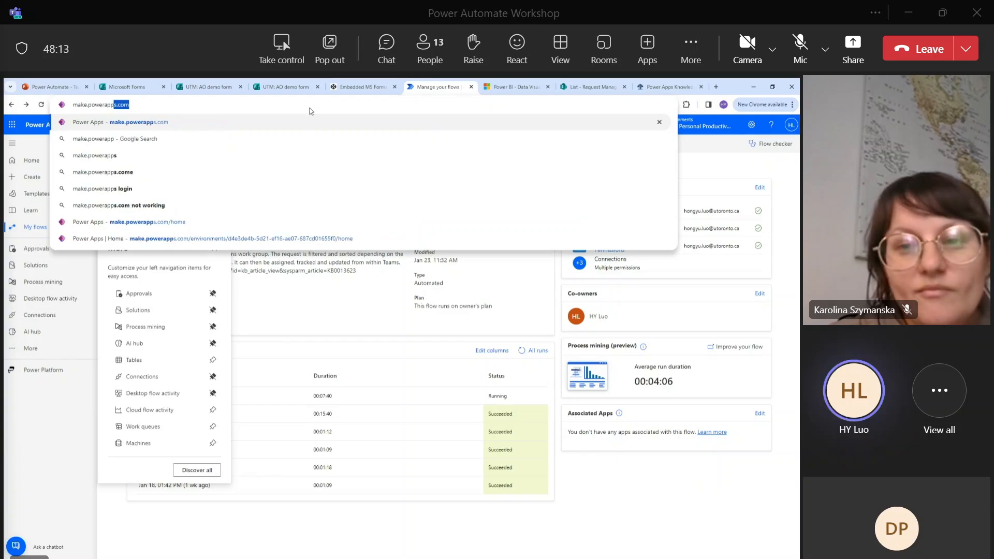
pyautogui.press('Return')
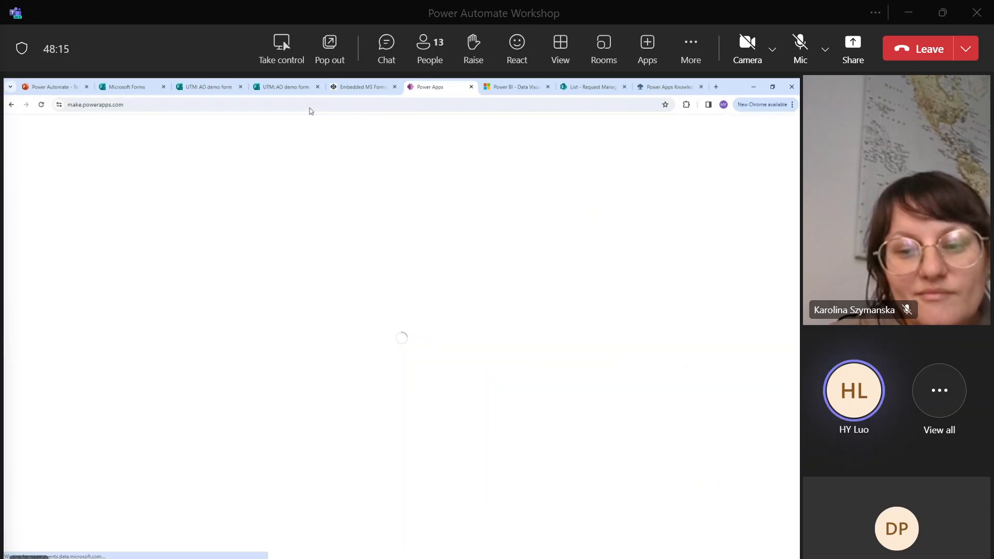
# Close the Power BI web tab and load the Power Automate maker site from make.power.
pyautogui.middleClick(516, 89)
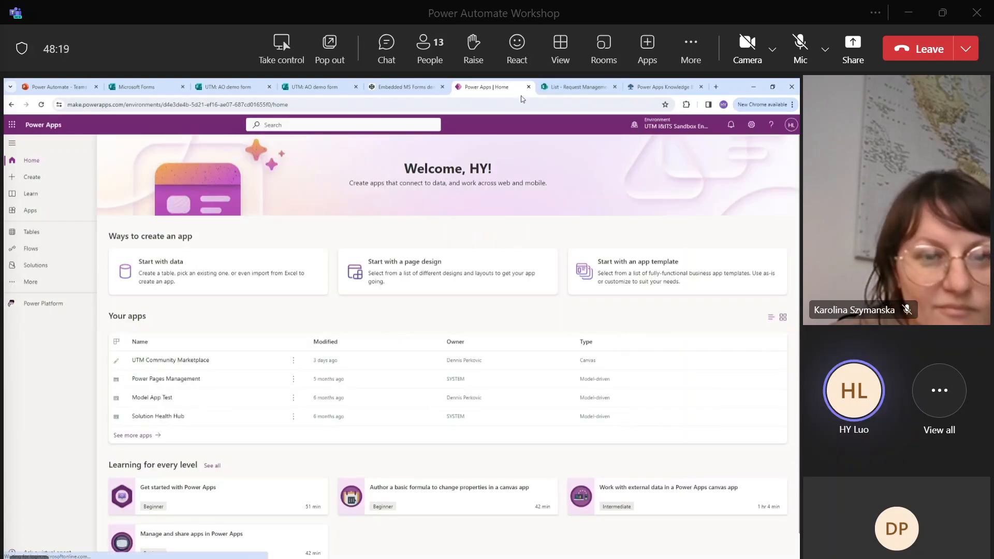
pyautogui.click(572, 89)
pyautogui.click(570, 102)
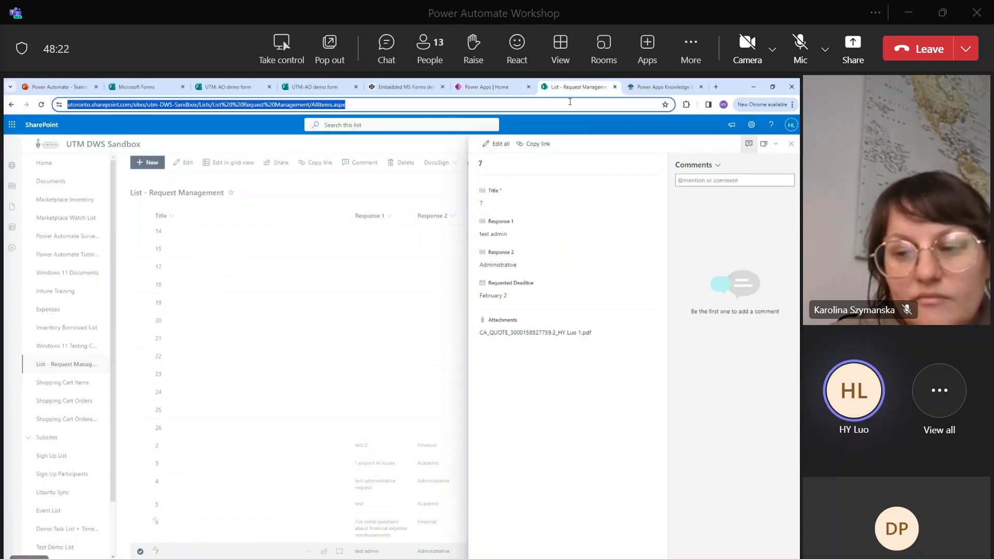
pyautogui.write('make.powerautomate.com')
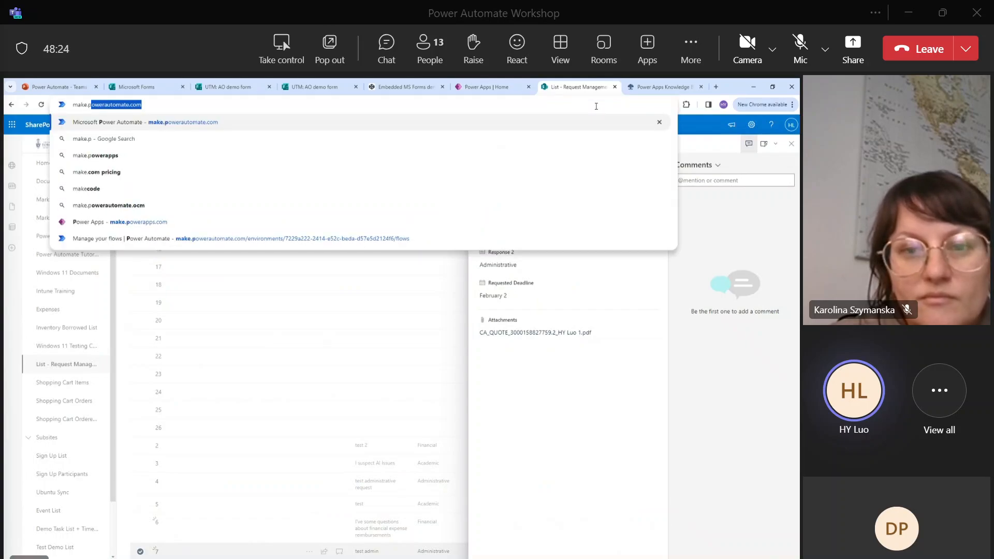
pyautogui.press('Down')
pyautogui.press('Down')
pyautogui.press('Down')
pyautogui.press('Down')
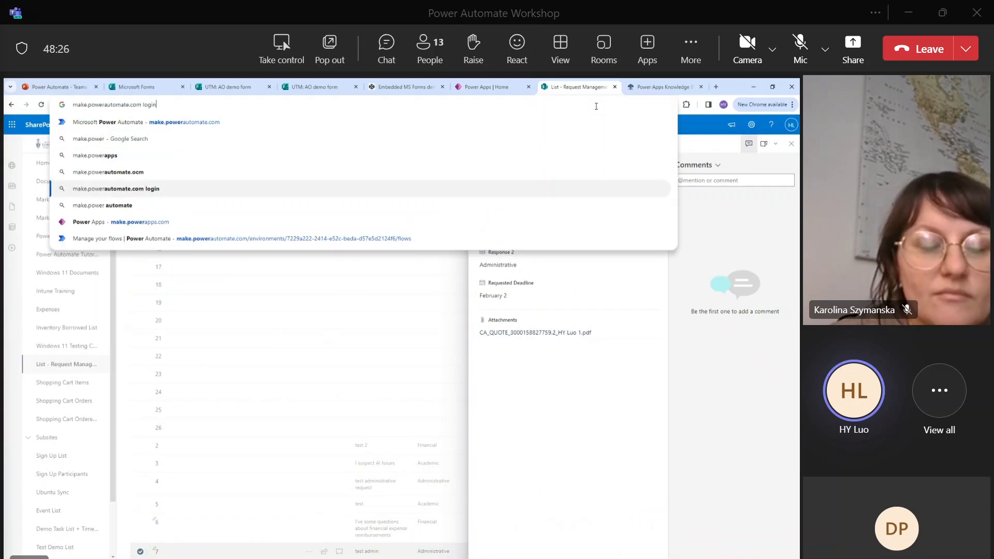
pyautogui.press('Up')
pyautogui.press('Up')
pyautogui.press('Up')
pyautogui.press('Up')
pyautogui.press('Return')
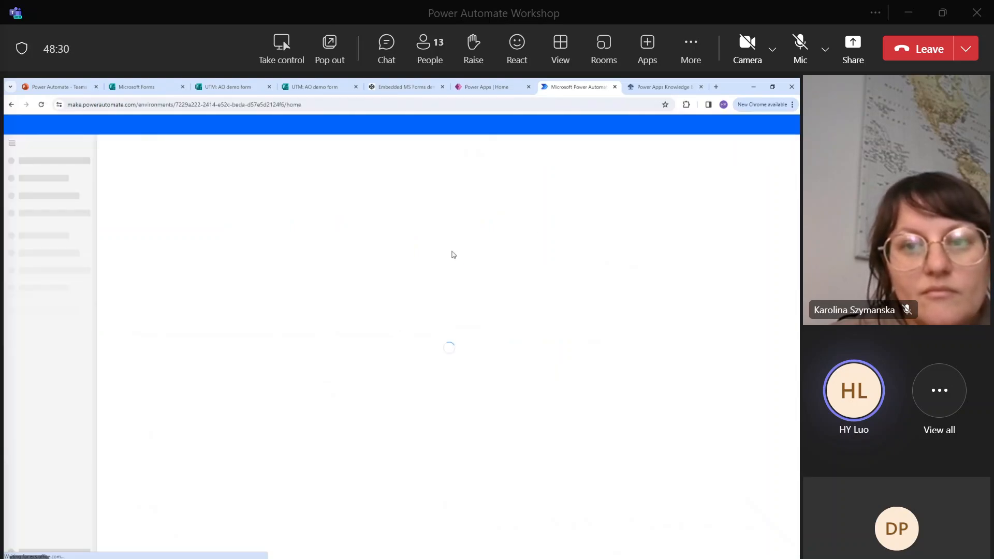
# Open Teams Request Management (AOs Demo) from My flows and launch its process-mining analysis.
pyautogui.click(88, 223)
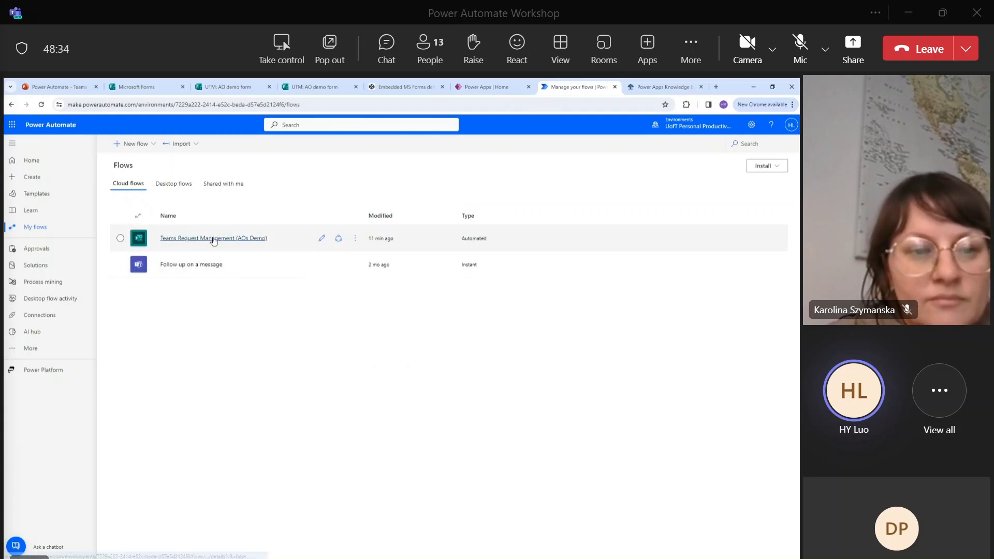
pyautogui.click(213, 238)
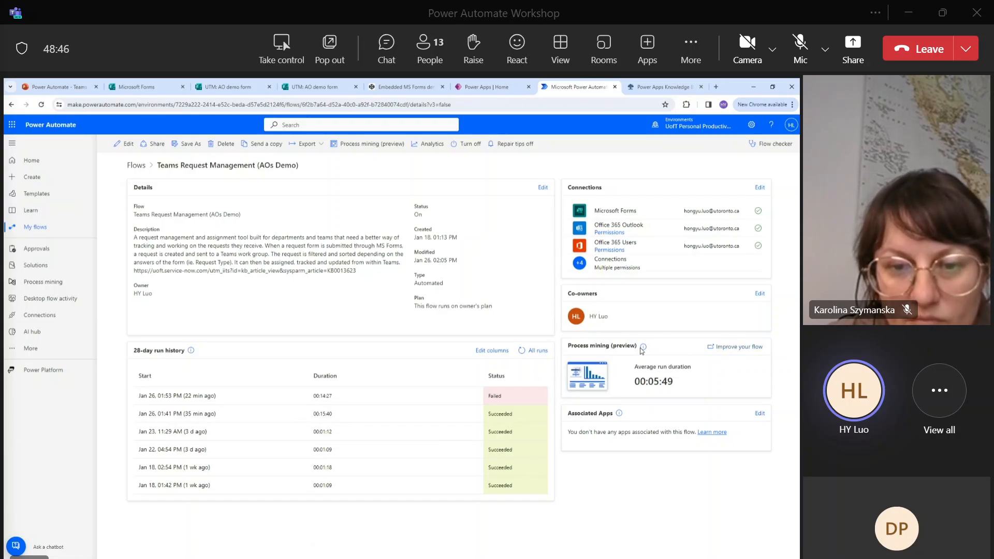
pyautogui.click(715, 350)
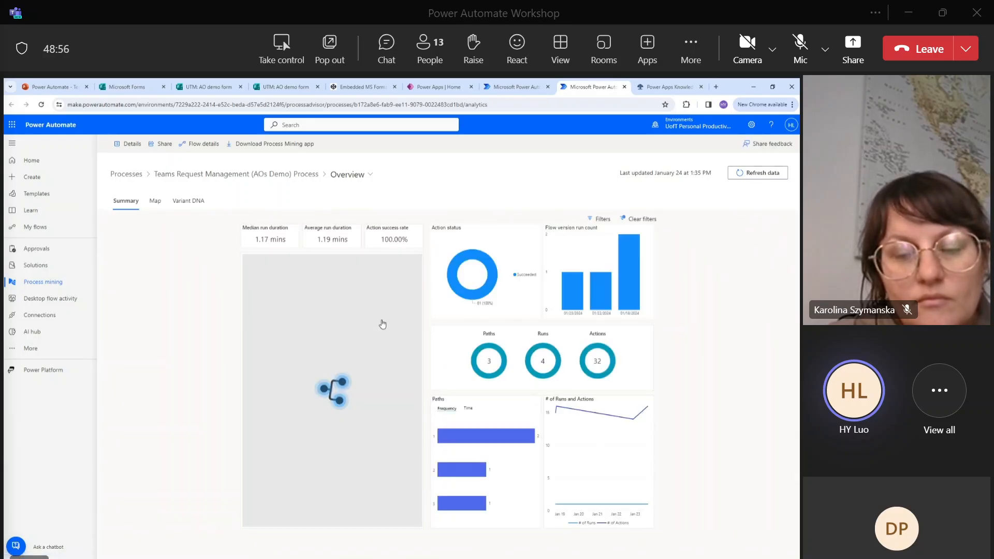
pyautogui.moveTo(362, 374); pyautogui.dragTo(371, 329)
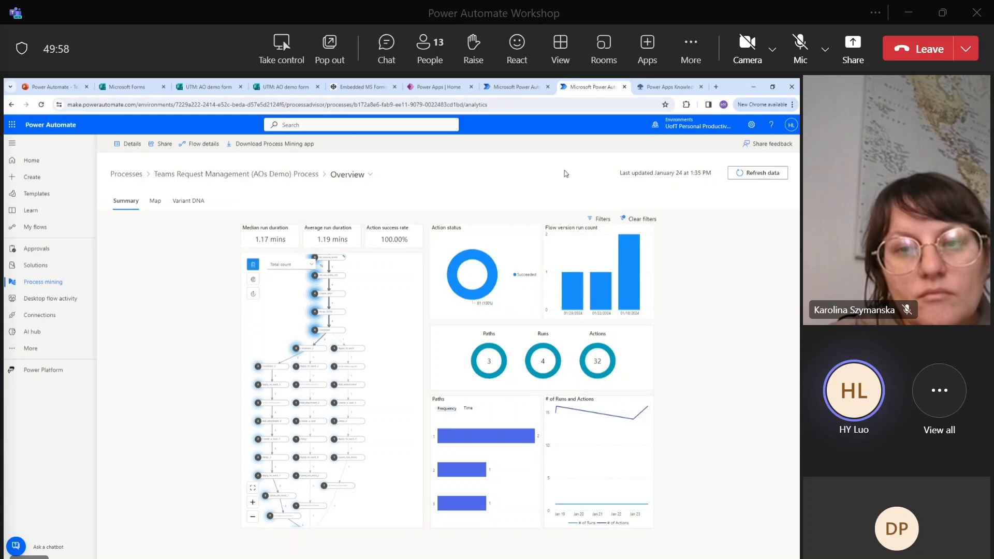
pyautogui.click(629, 107)
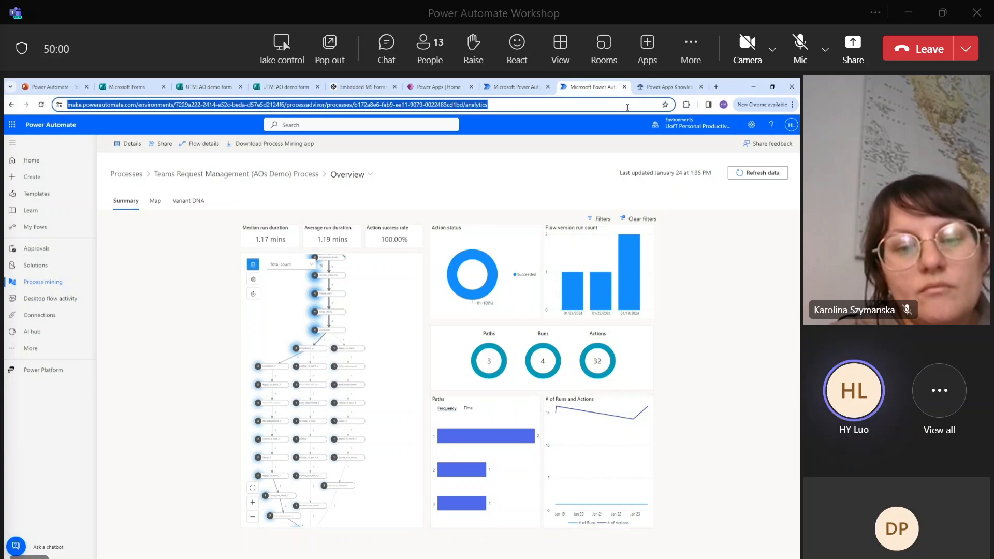
# Open the PowerPlatform_CoEDashboard_Oct-2023 report from the 'power bi' address-bar suggestion and sign in with the work account.
pyautogui.write('power b')
pyautogui.press('BackSpace')
pyautogui.press('BackSpace')
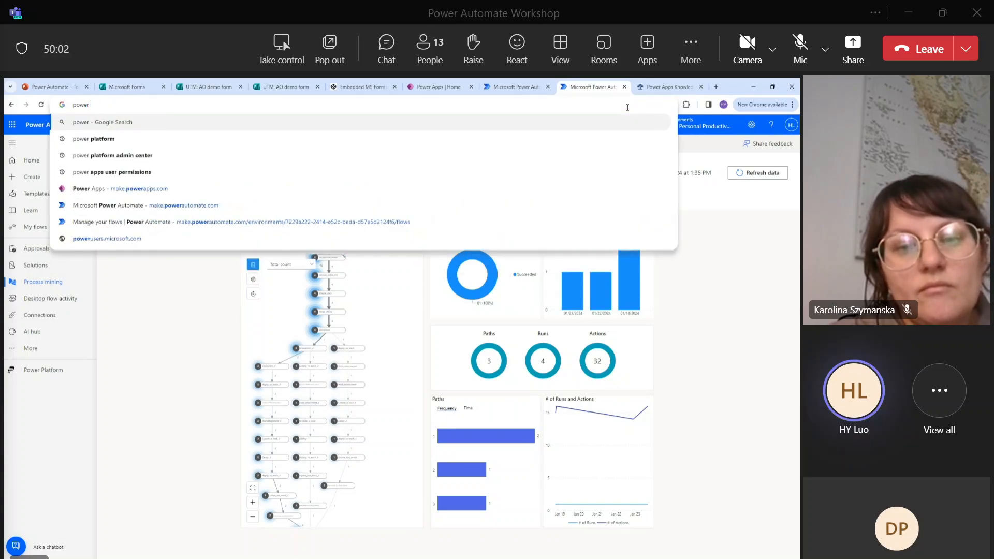
pyautogui.write('bi')
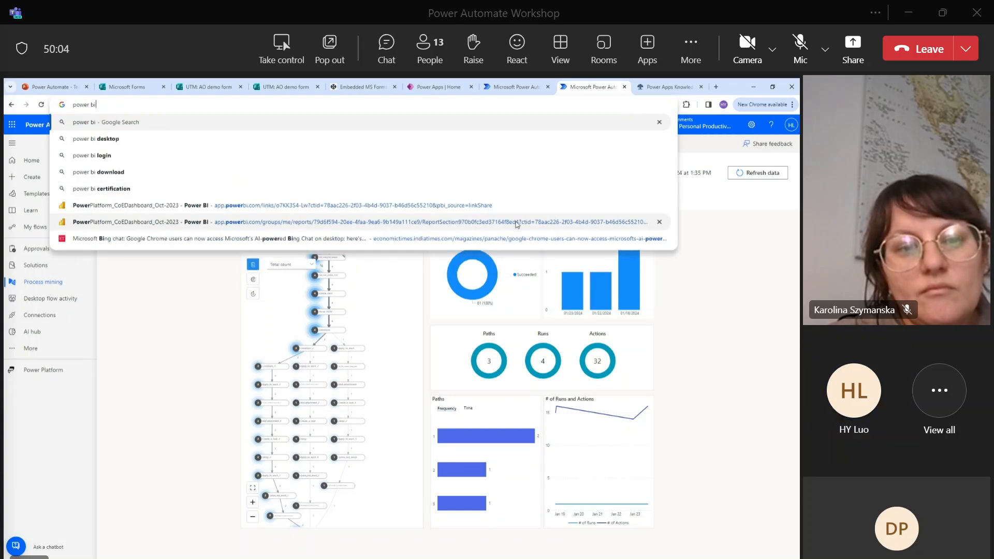
pyautogui.click(503, 205)
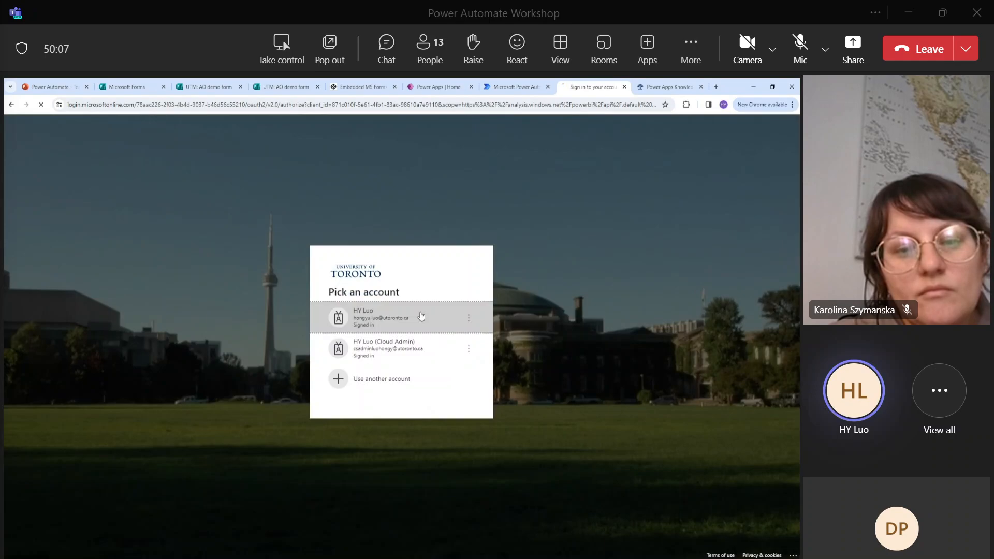
pyautogui.click(421, 316)
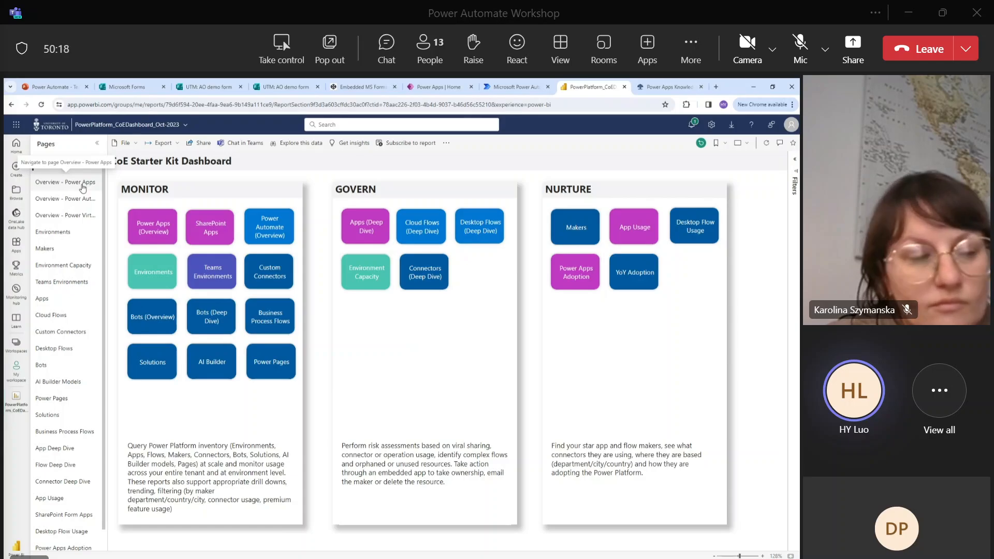
# View the Overview pages for Power Apps, Power Automate and Power Virtual Agents, then the Environments page.
pyautogui.click(82, 187)
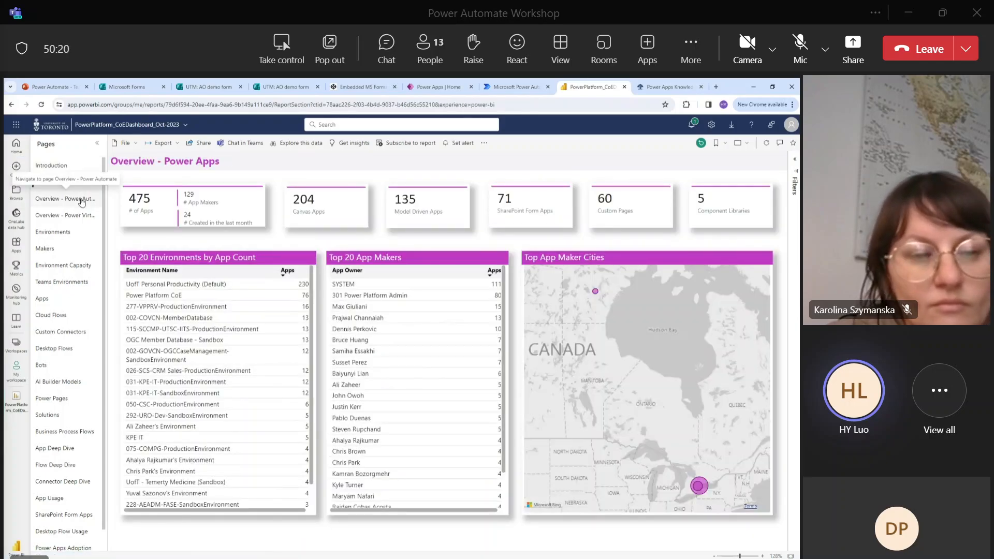
pyautogui.click(81, 201)
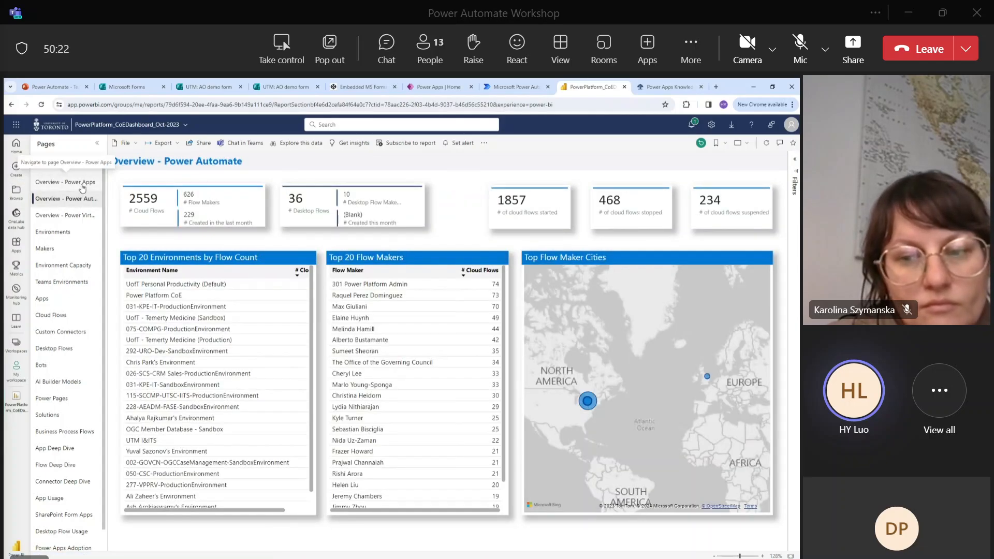
pyautogui.click(81, 185)
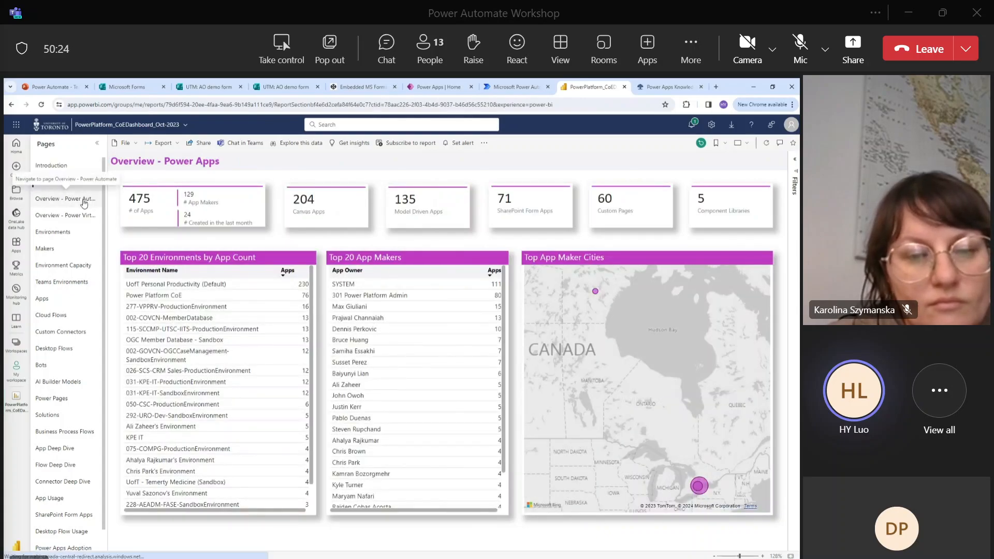
pyautogui.click(83, 201)
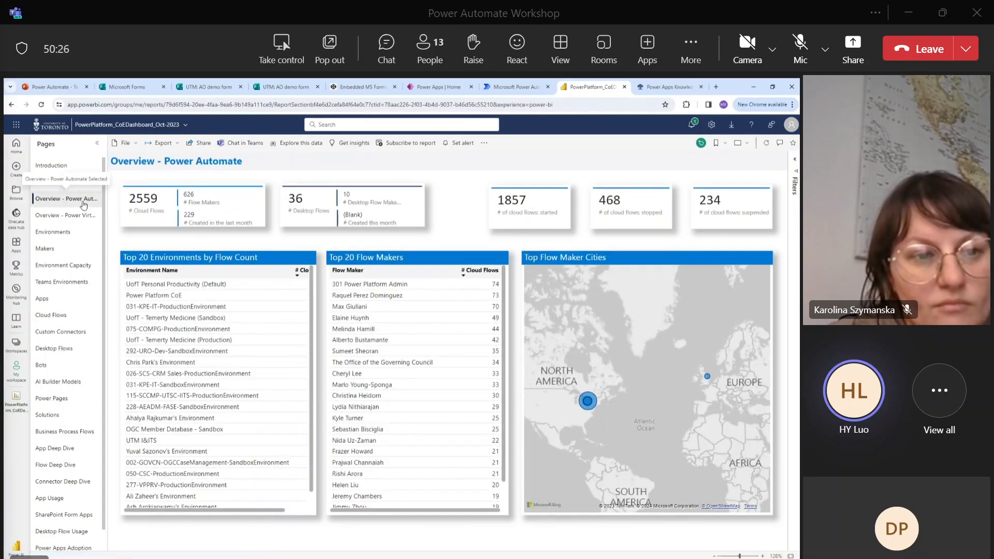
pyautogui.click(85, 215)
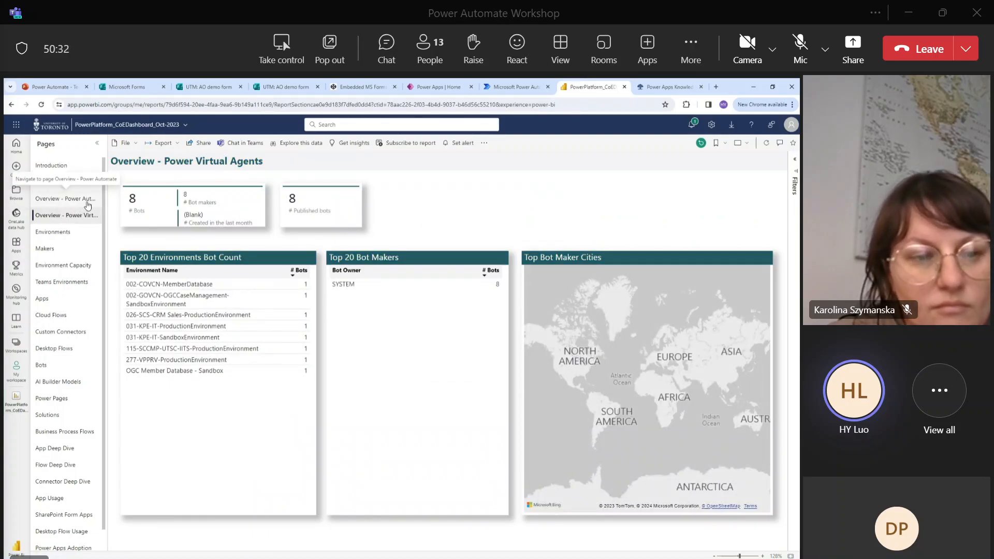
pyautogui.click(84, 235)
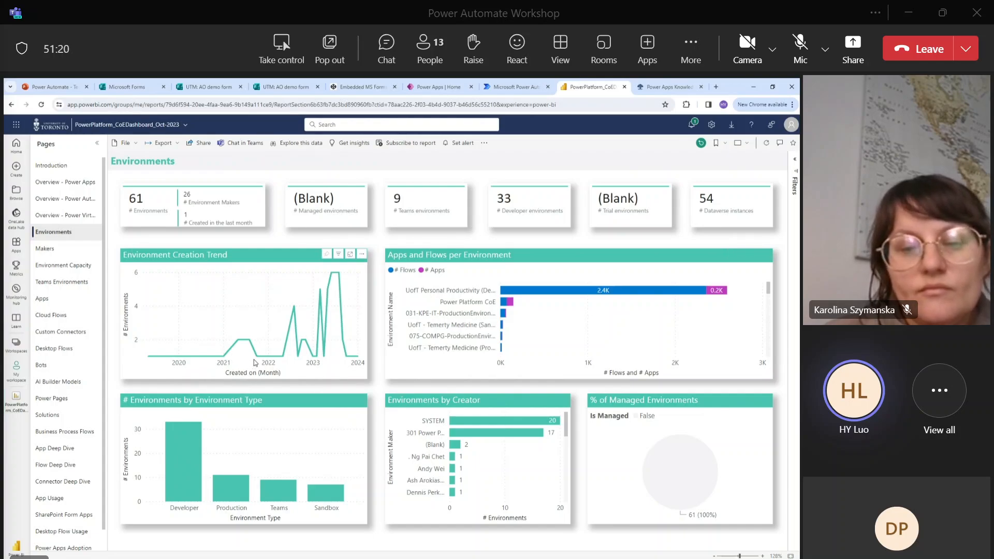
pyautogui.moveTo(260, 359)
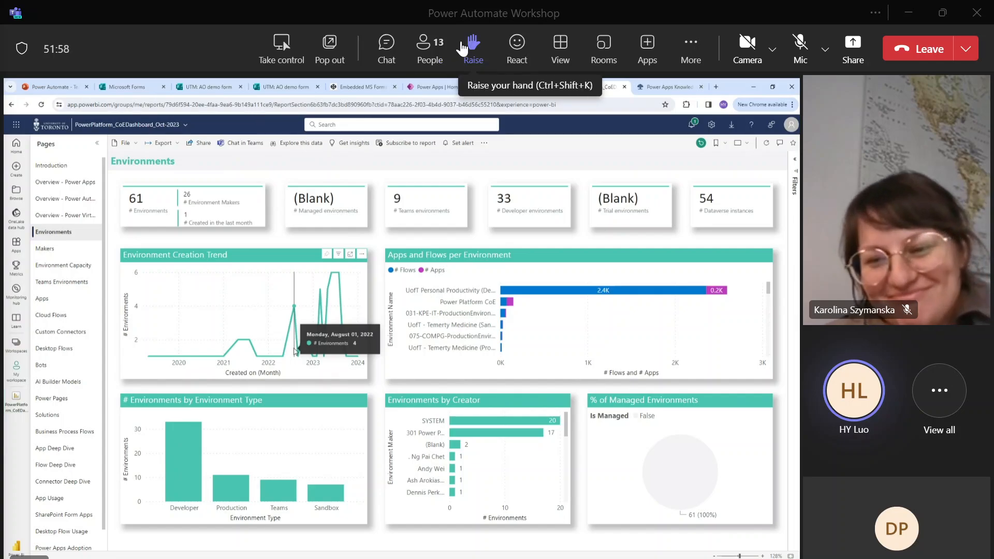
pyautogui.click(512, 56)
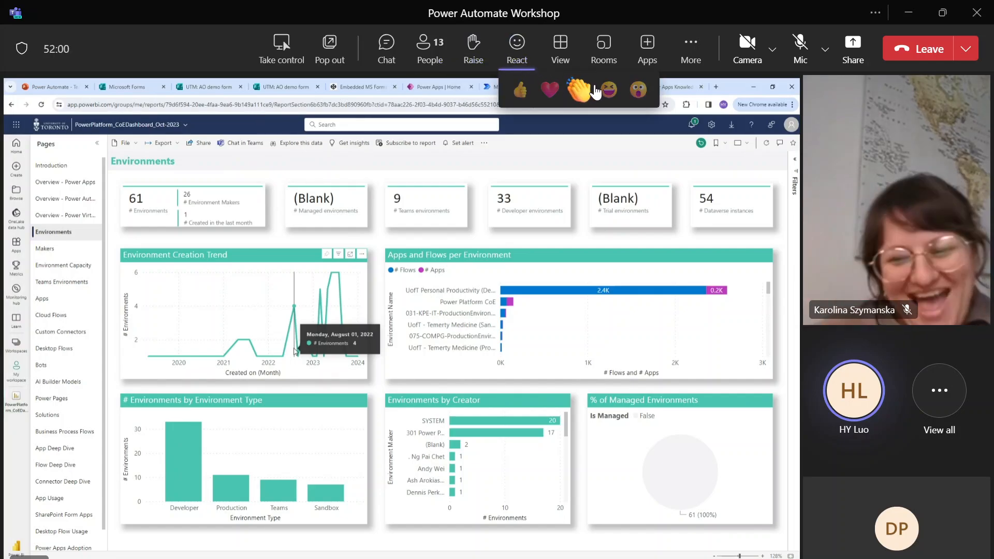
pyautogui.click(605, 93)
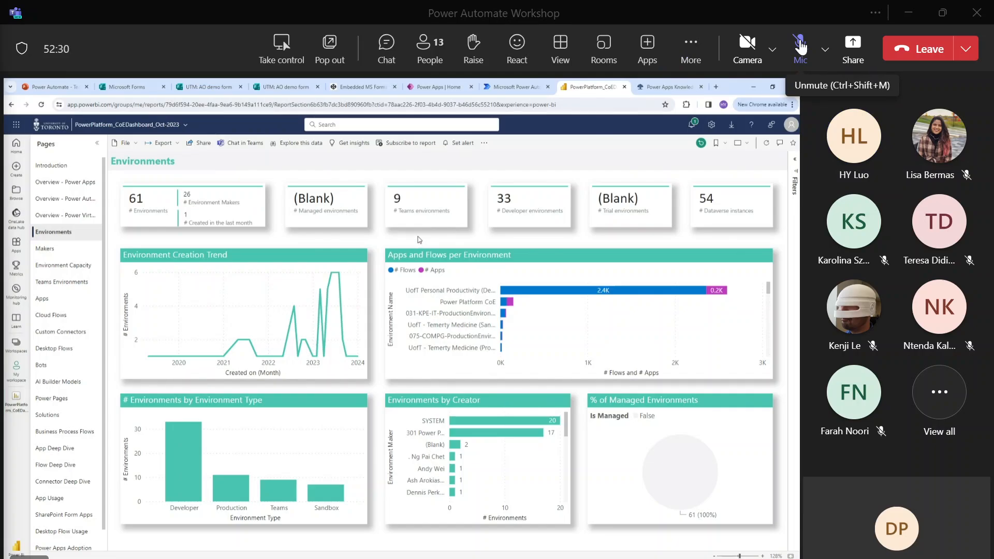
# Unmute and re-mute the Teams microphone, then open the meeting chat.
pyautogui.click(800, 46)
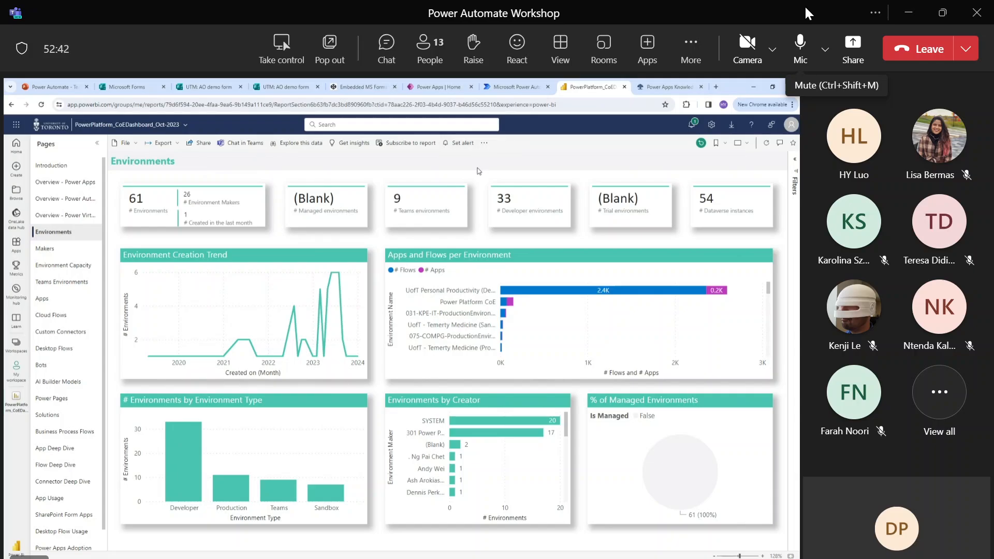
pyautogui.click(800, 42)
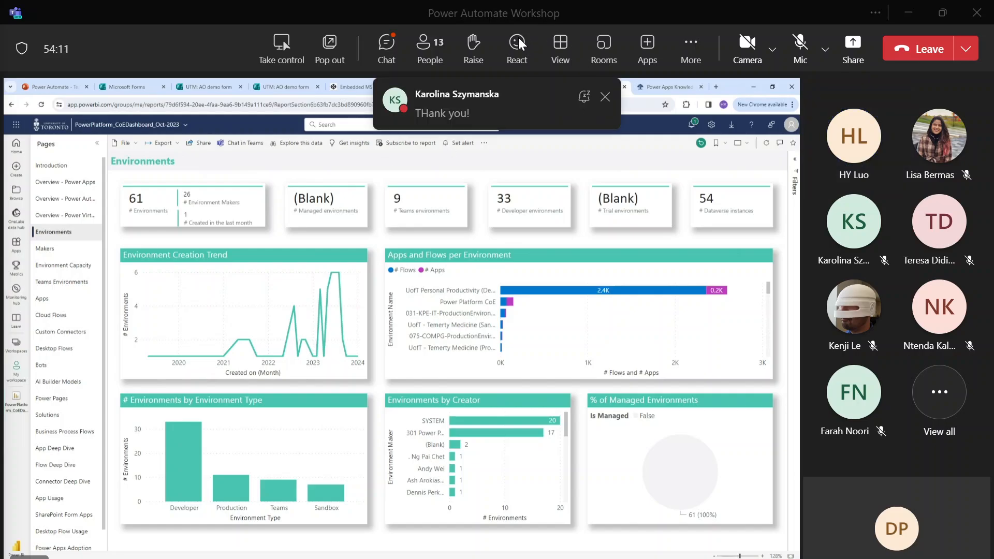
pyautogui.click(389, 44)
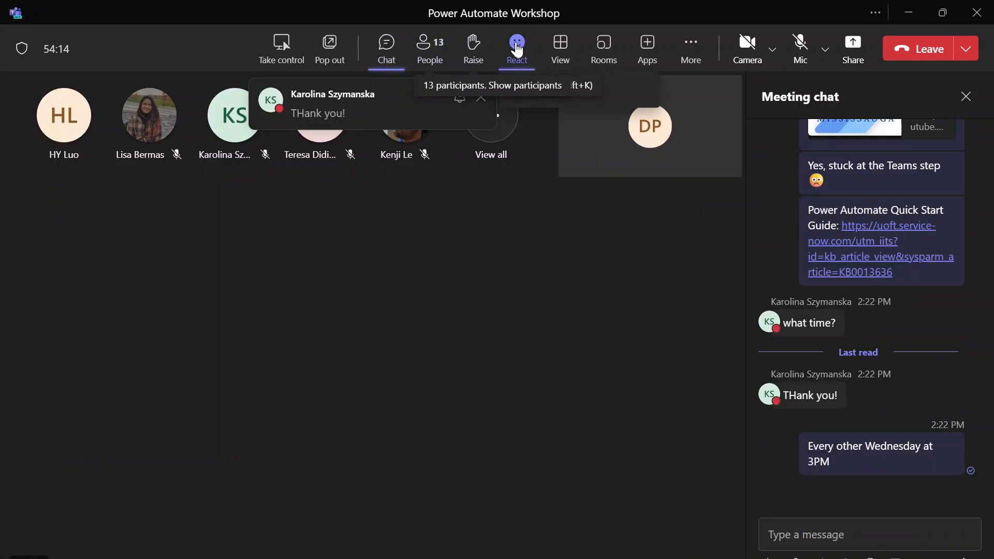
pyautogui.click(517, 48)
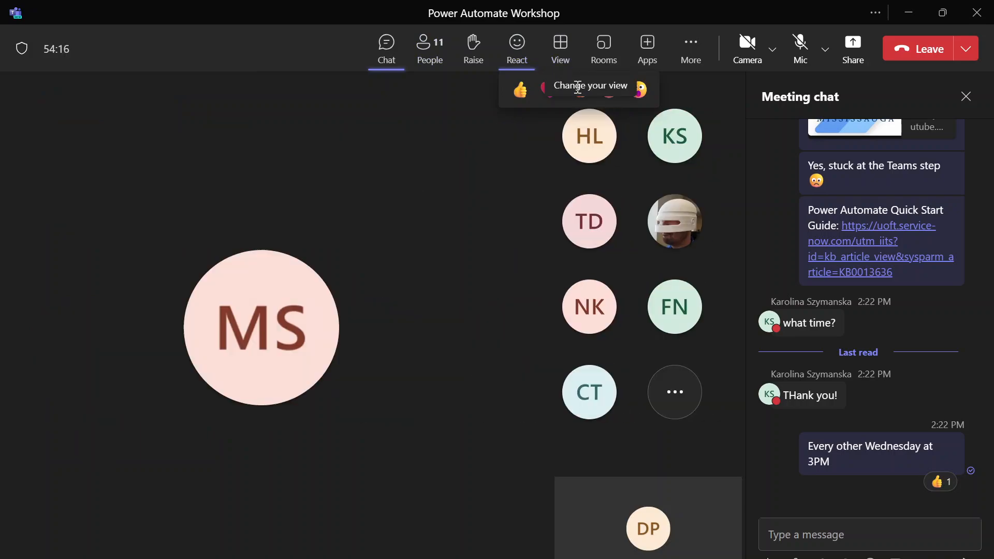